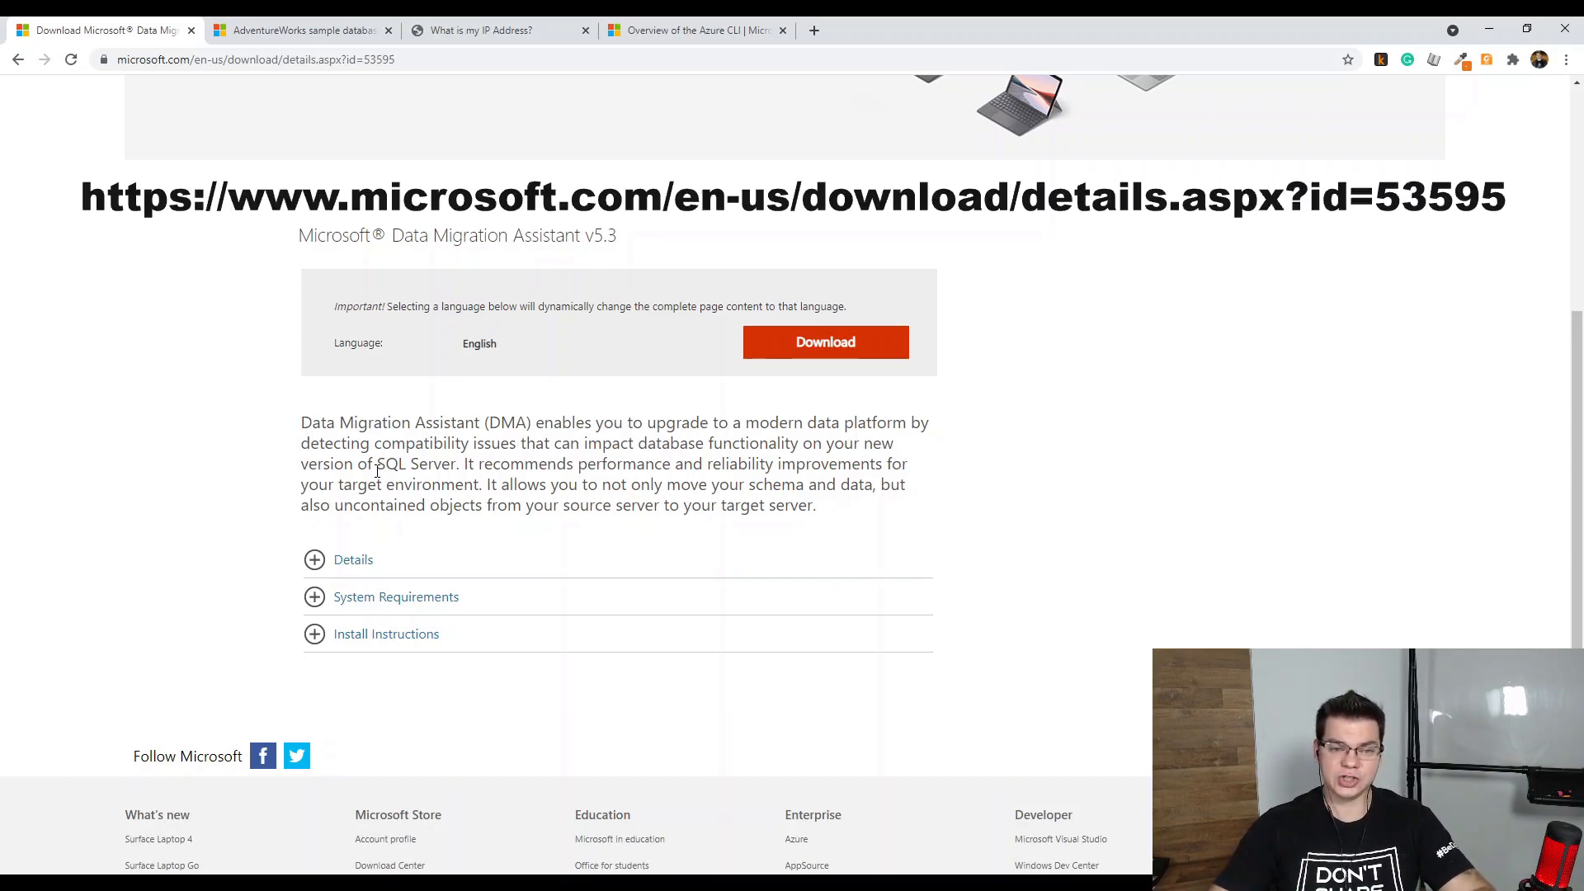
Switch to the AdventureWorks sample databases page that lists the .bak backup downloads
{"action": "scroll", "coordinate": [377, 470], "scroll_direction": "up", "scroll_amount": 2}
{"action": "scroll", "coordinate": [792, 538], "scroll_direction": "down", "scroll_amount": 1}
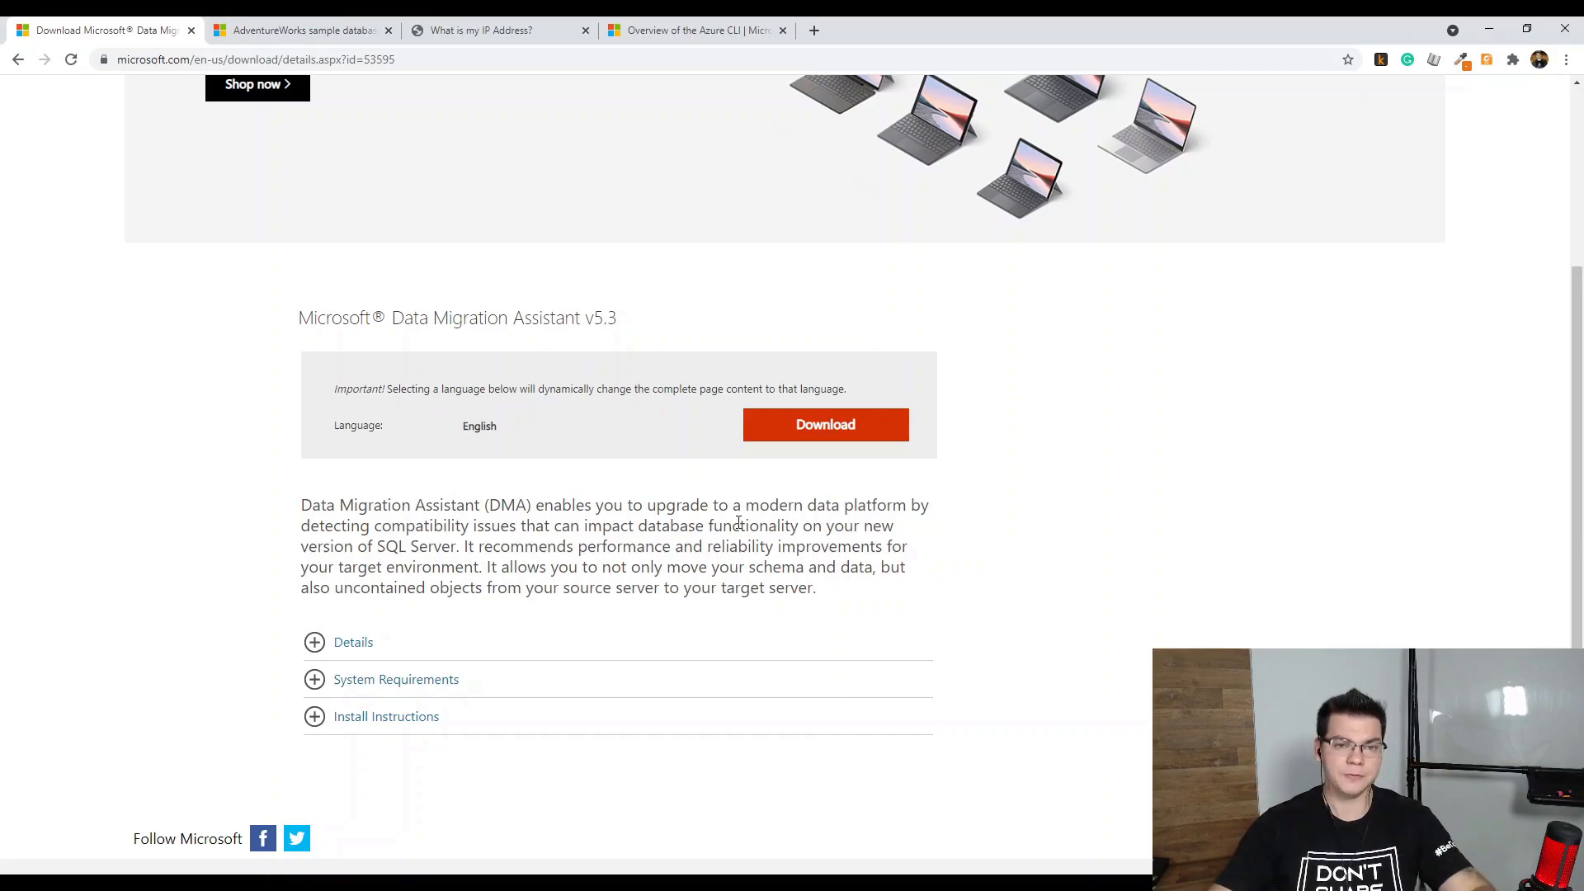
{"action": "left_click", "coordinate": [323, 30]}
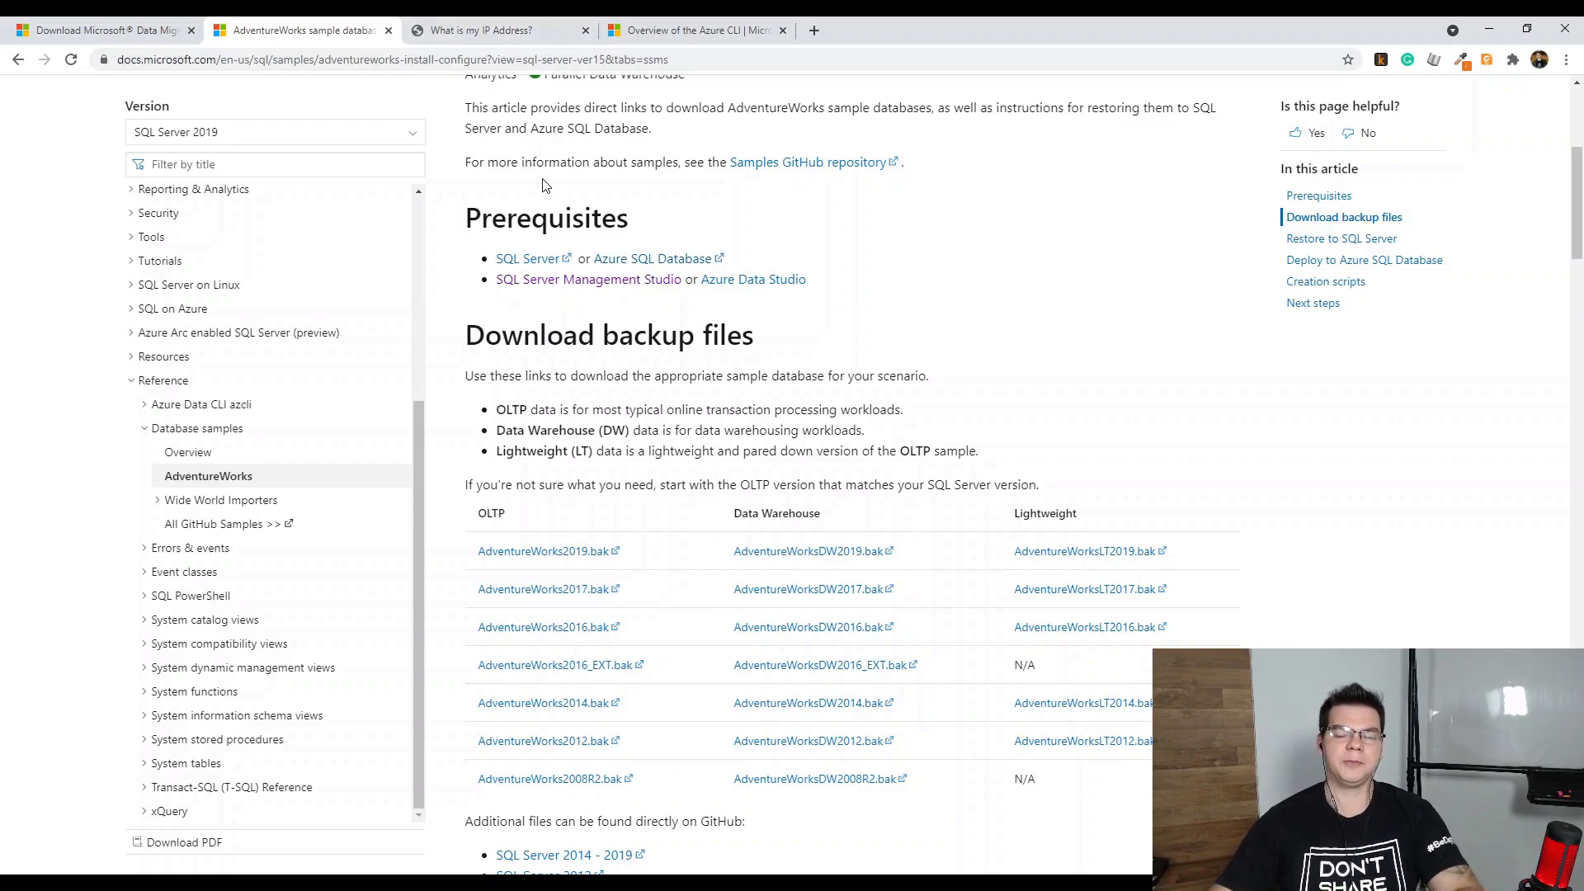
Switch to the What is my IP Address? page to note the public IP
{"action": "left_click", "coordinate": [502, 34]}
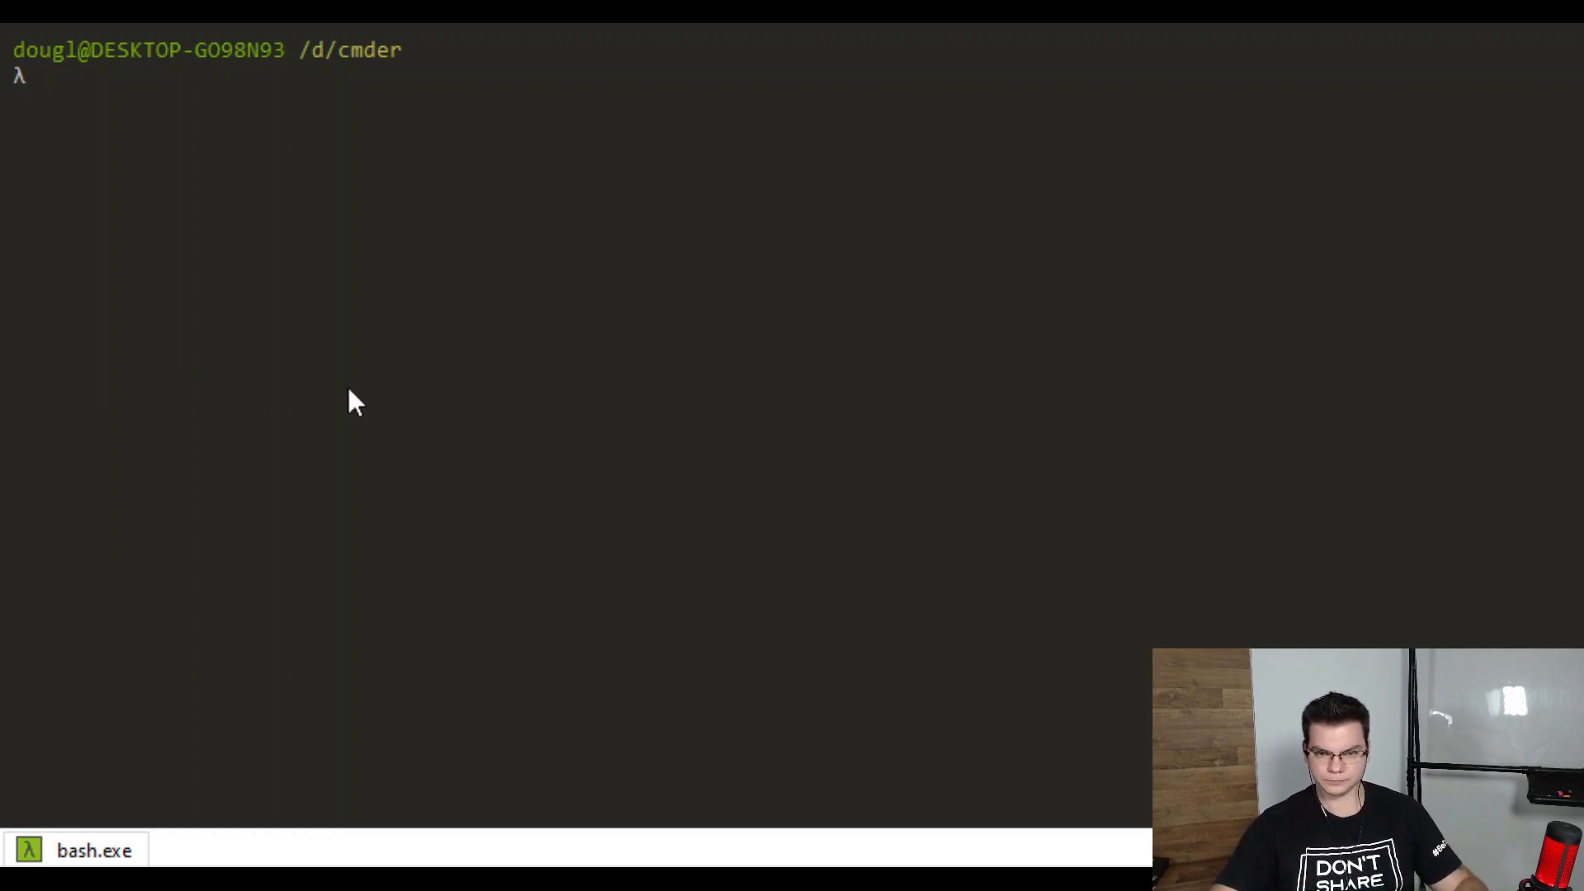
Enter 'read -r resource location adminlogin password serverName startip endip' at the Cmder prompt
{"action": "scroll", "coordinate": [319, 369], "scroll_direction": "down", "scroll_amount": 1}
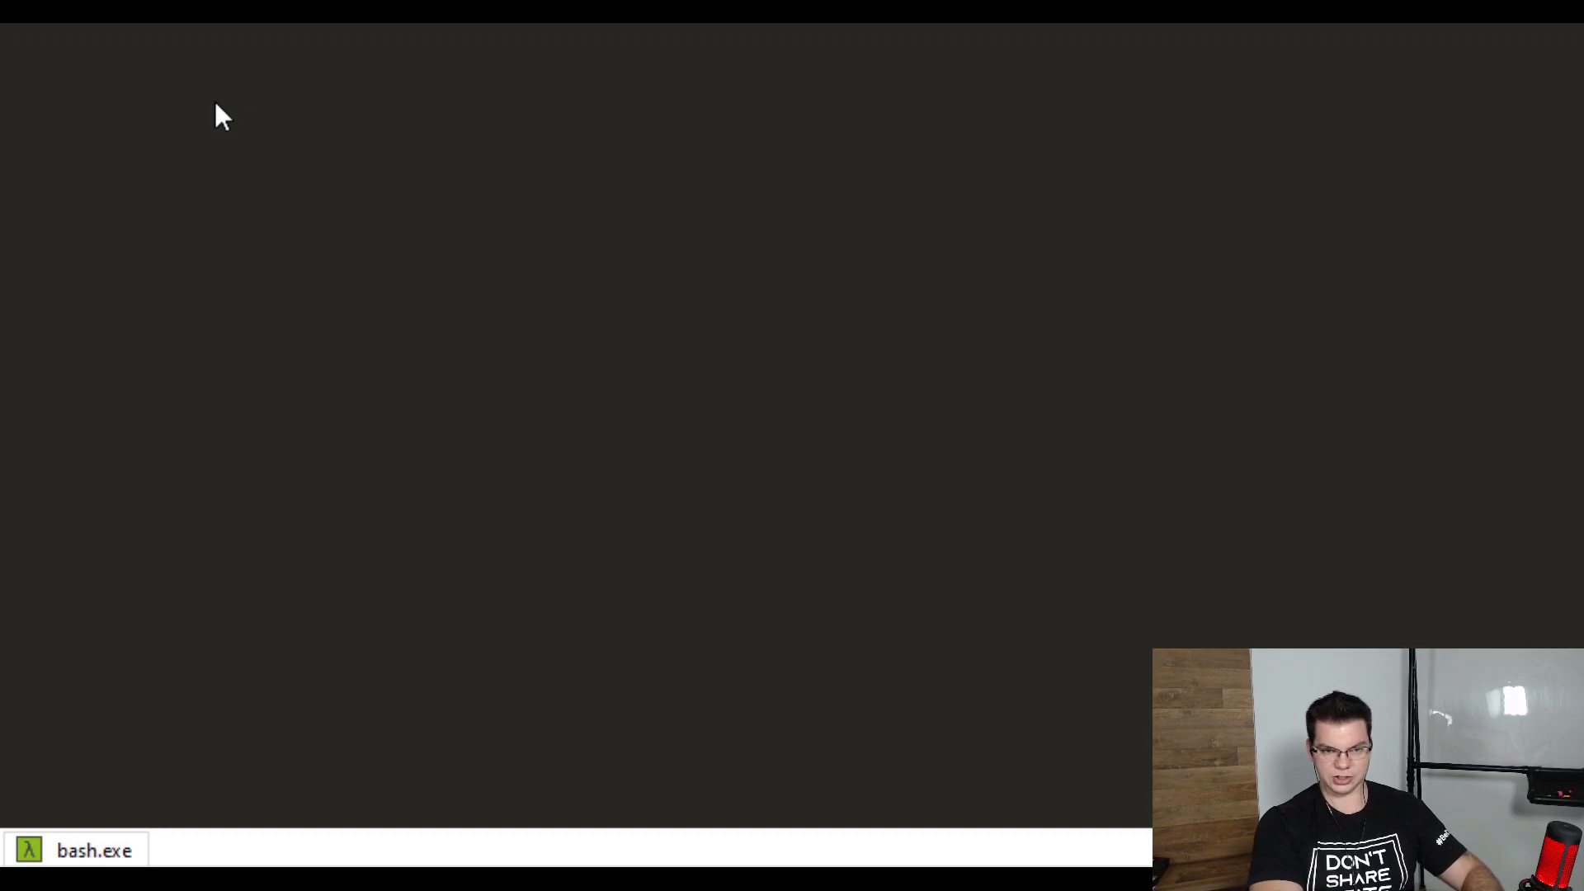
{"action": "type", "text": "rad"}
{"action": "key", "text": "BackSpace"}
{"action": "key", "text": "BackSpace"}
{"action": "key", "text": "BackSpace"}
{"action": "type", "text": "ead -r"}
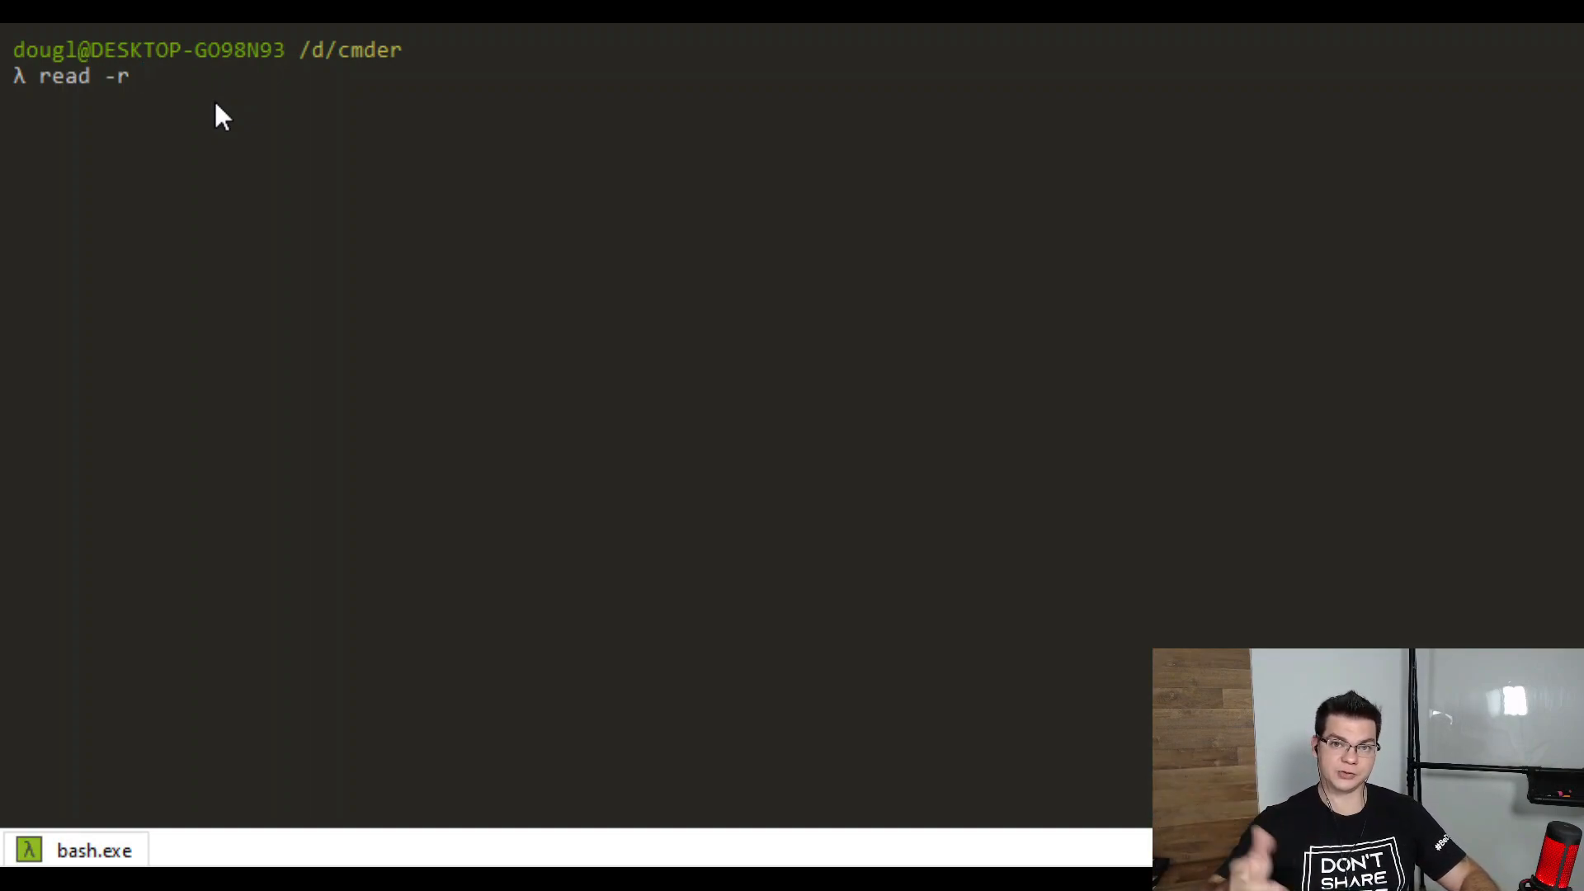
{"action": "type", "text": "resource"}
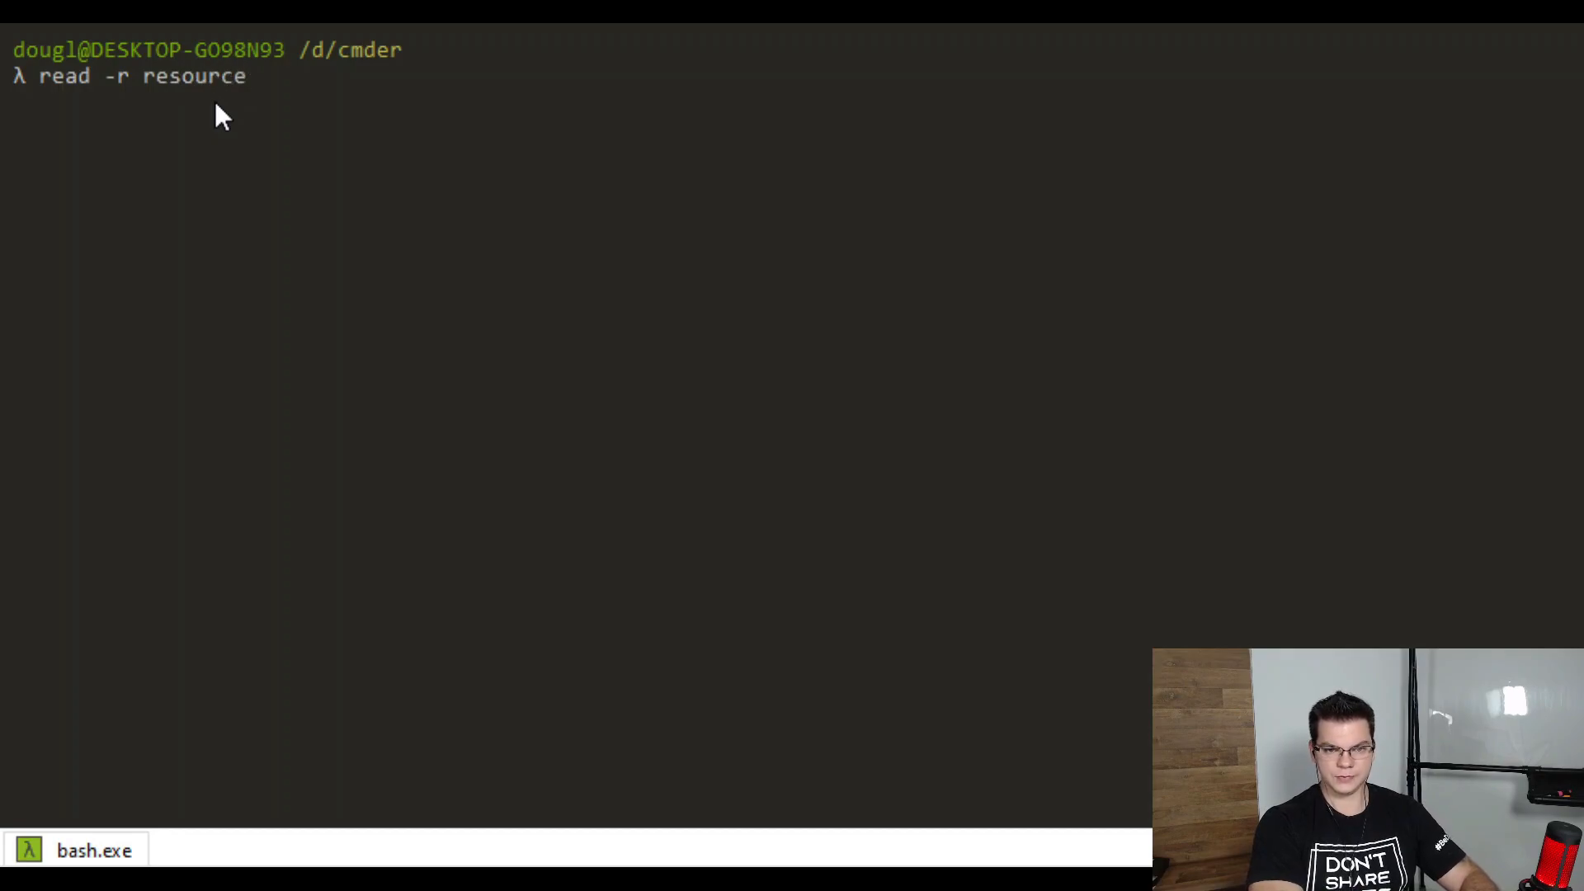
{"action": "type", "text": " location adm"}
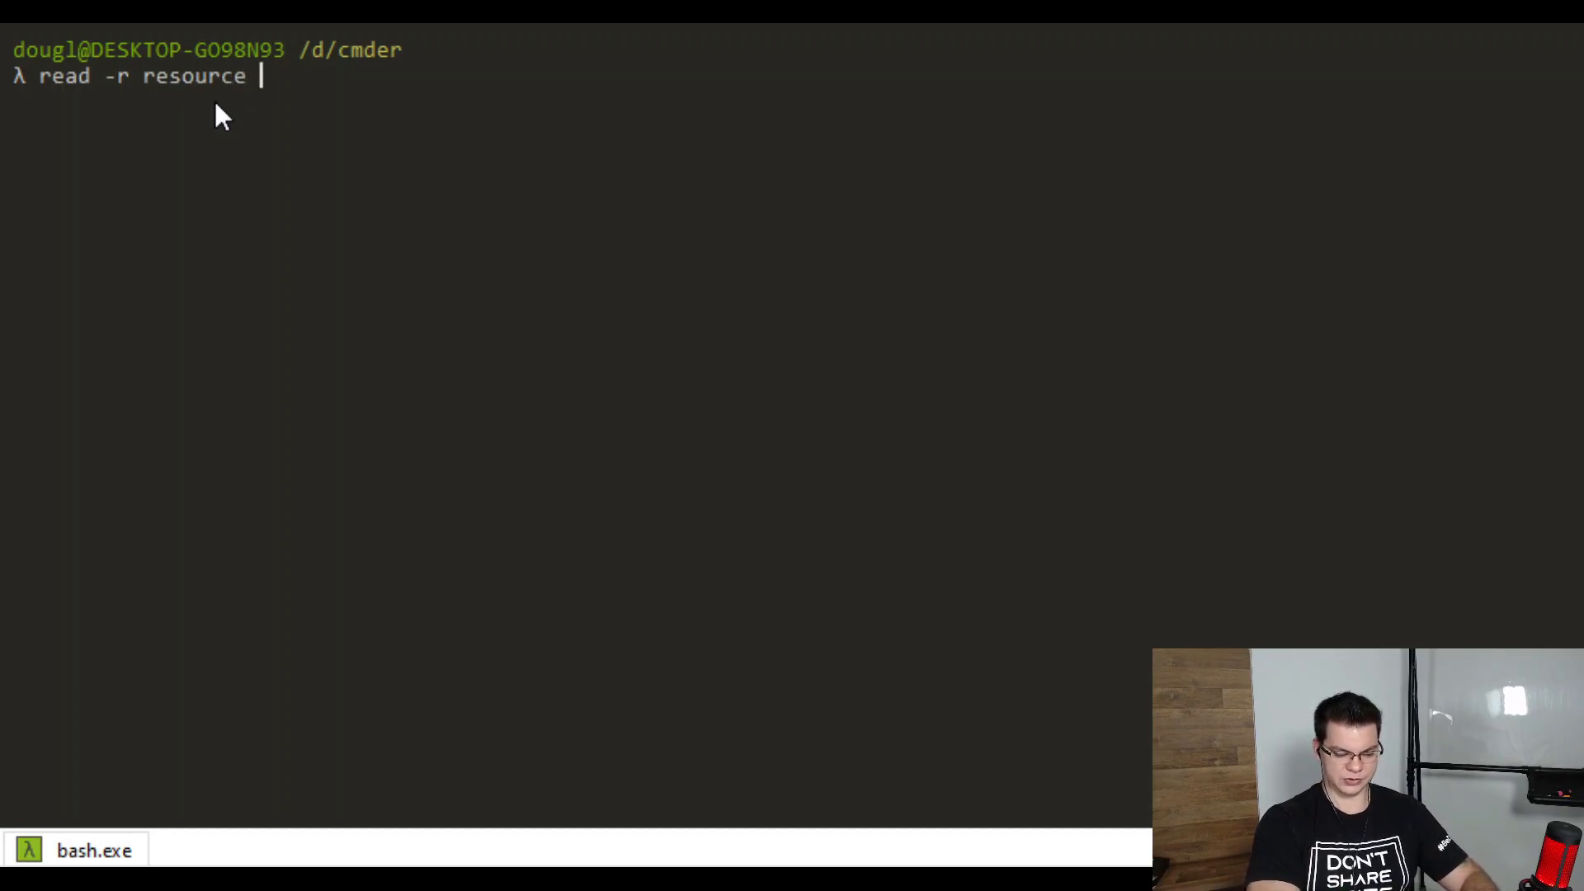
{"action": "type", "text": "inl"}
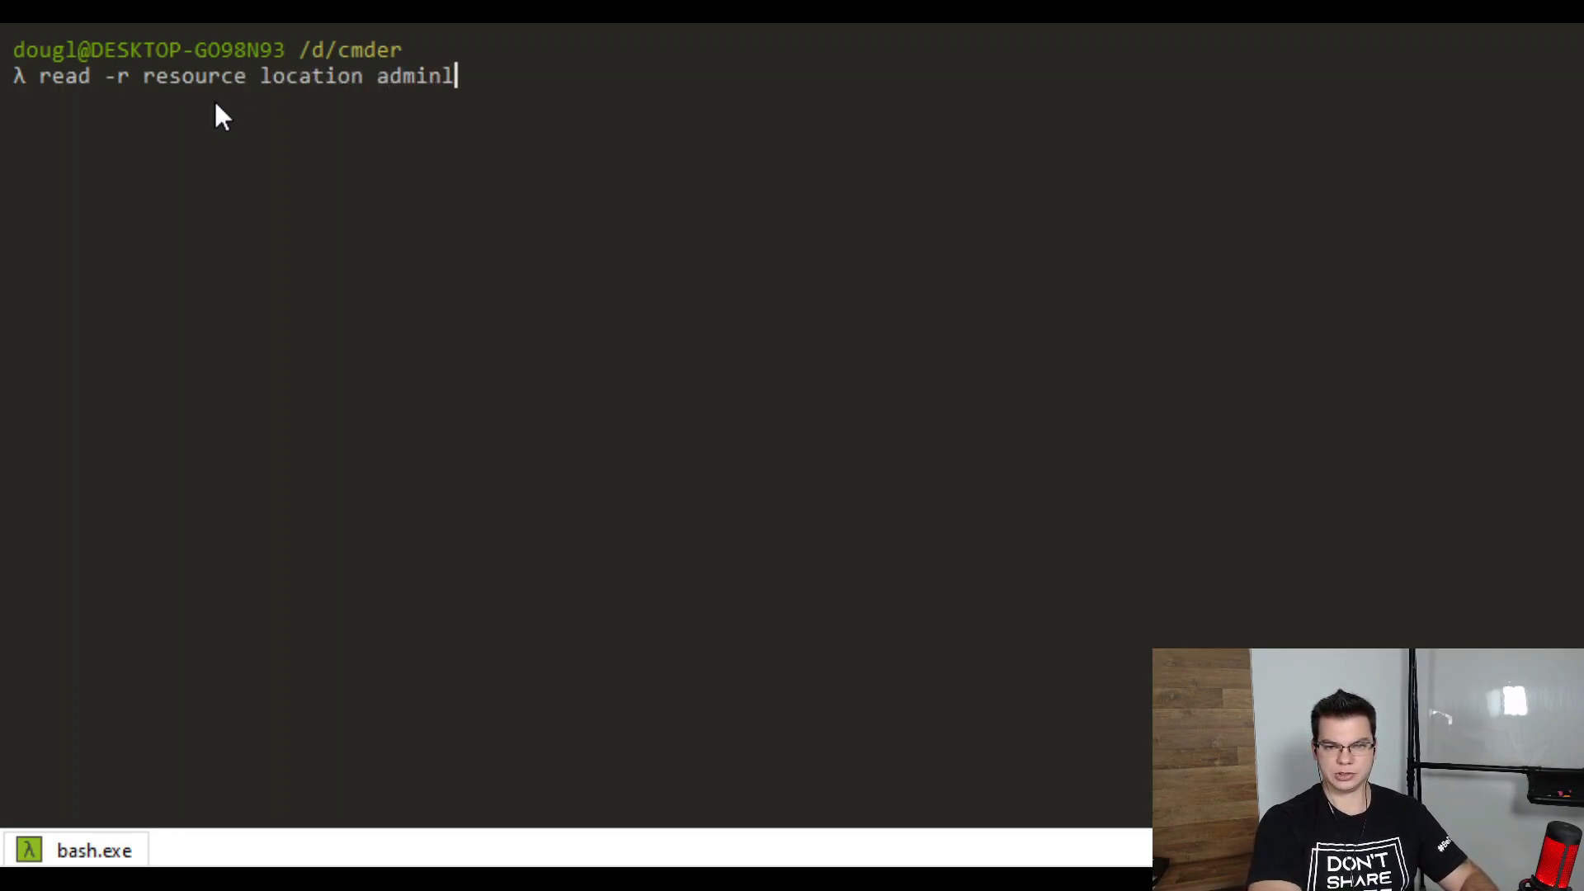
{"action": "type", "text": "ogin password"}
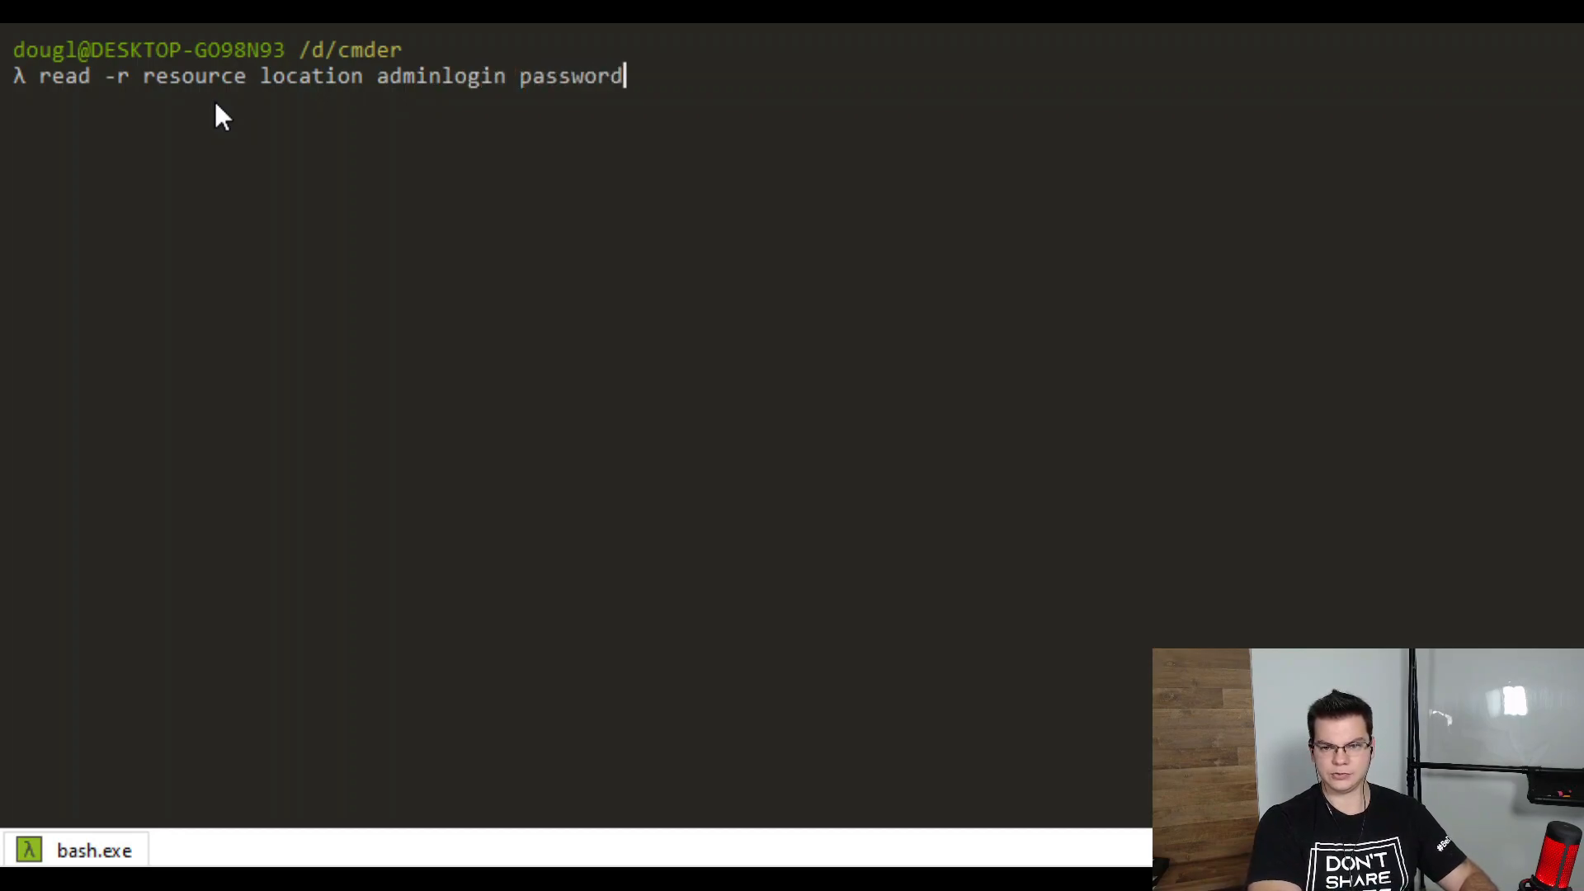
{"action": "type", "text": " serverName"}
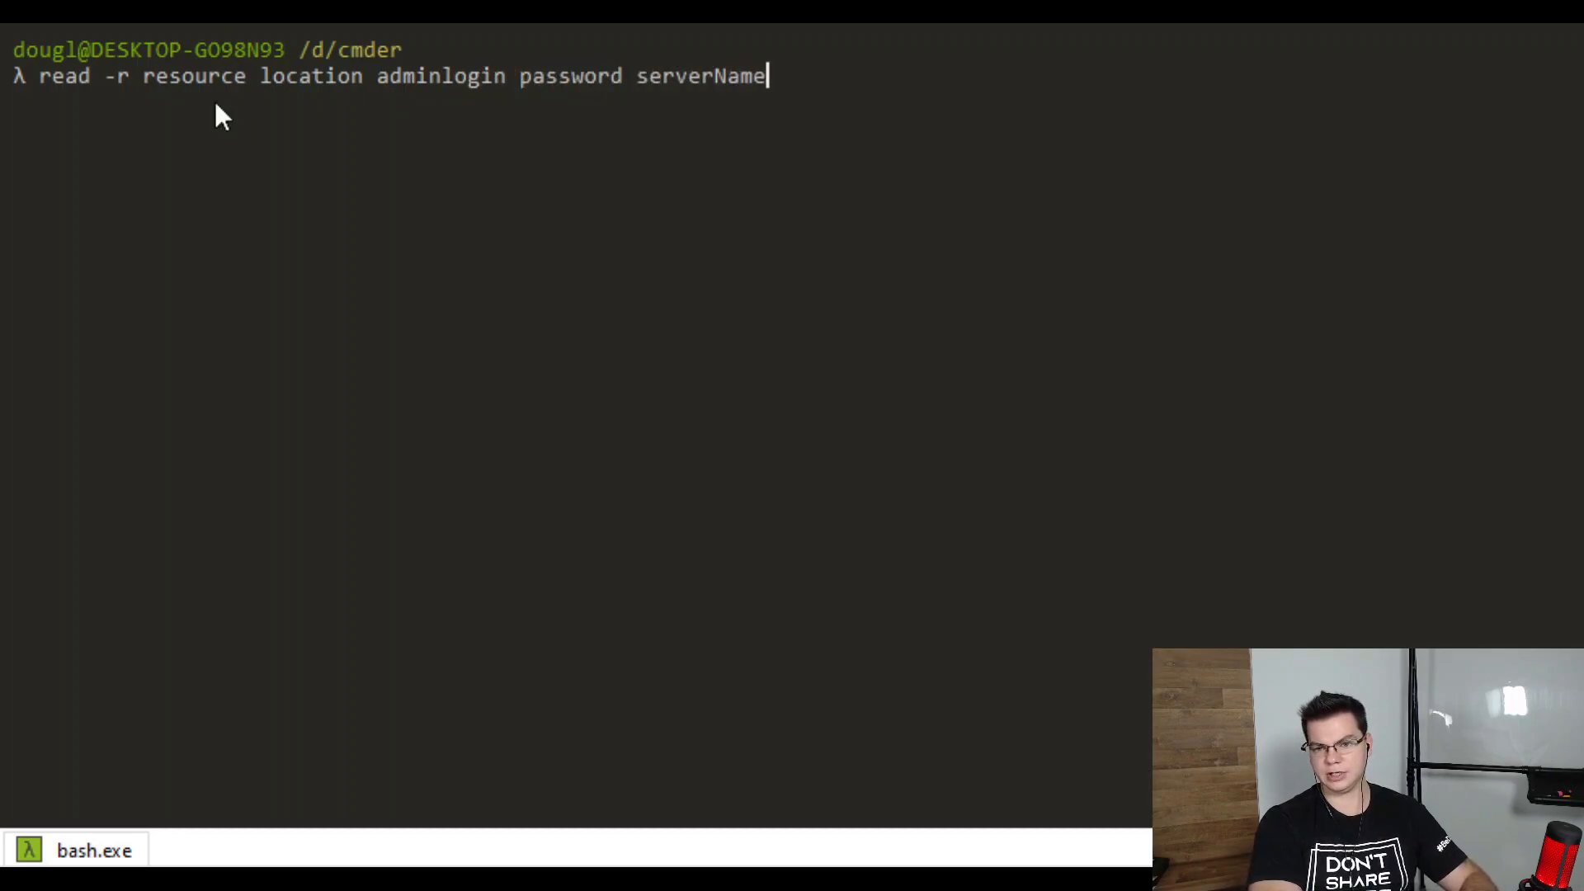
{"action": "type", "text": " startip endip"}
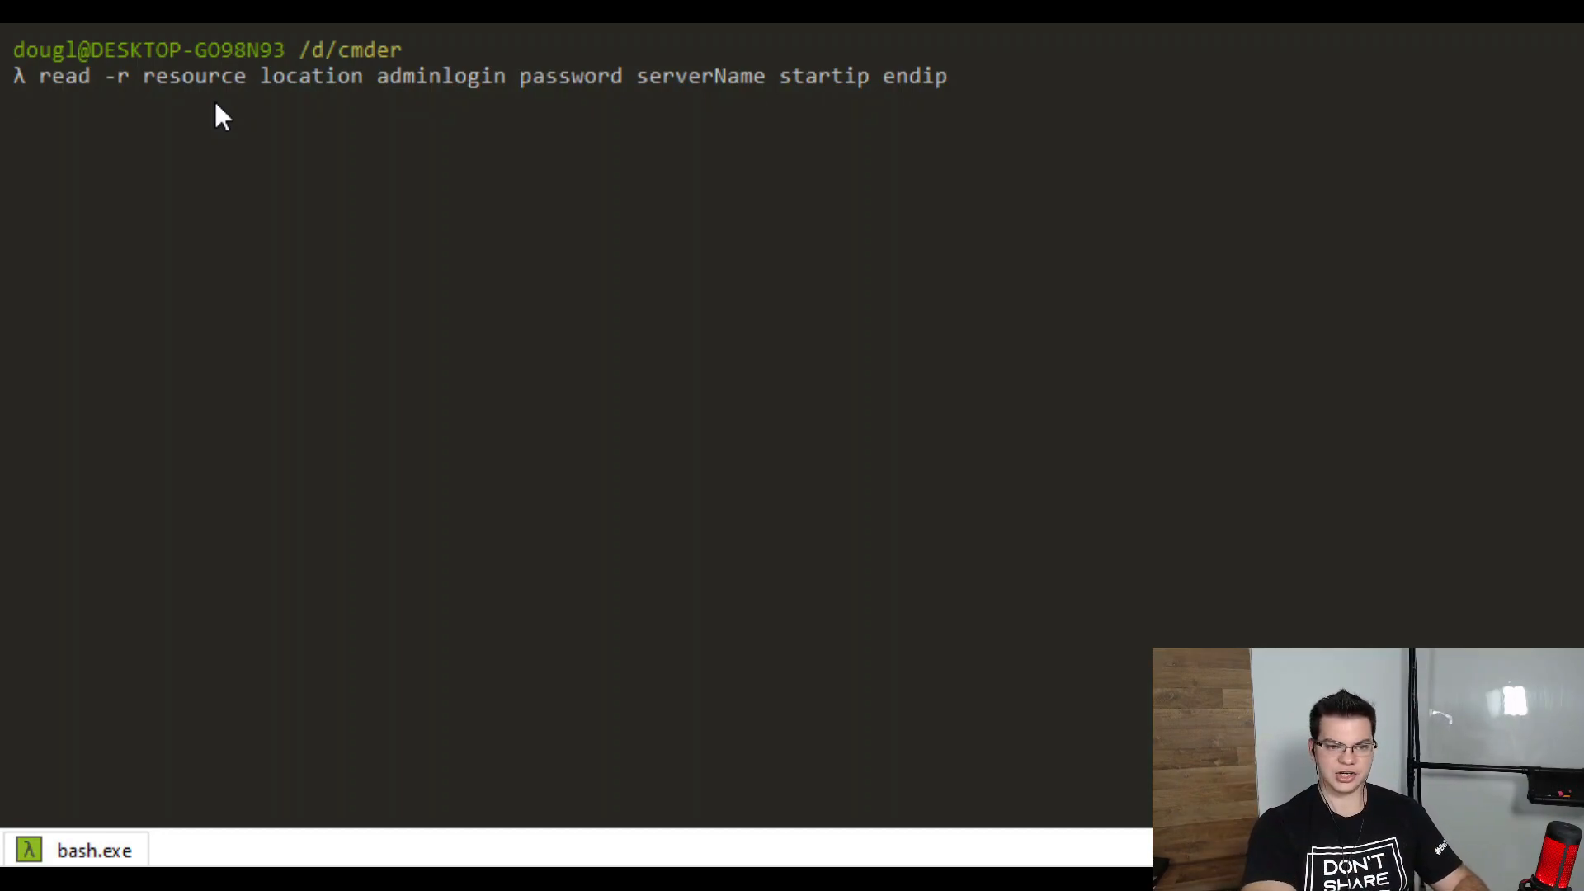
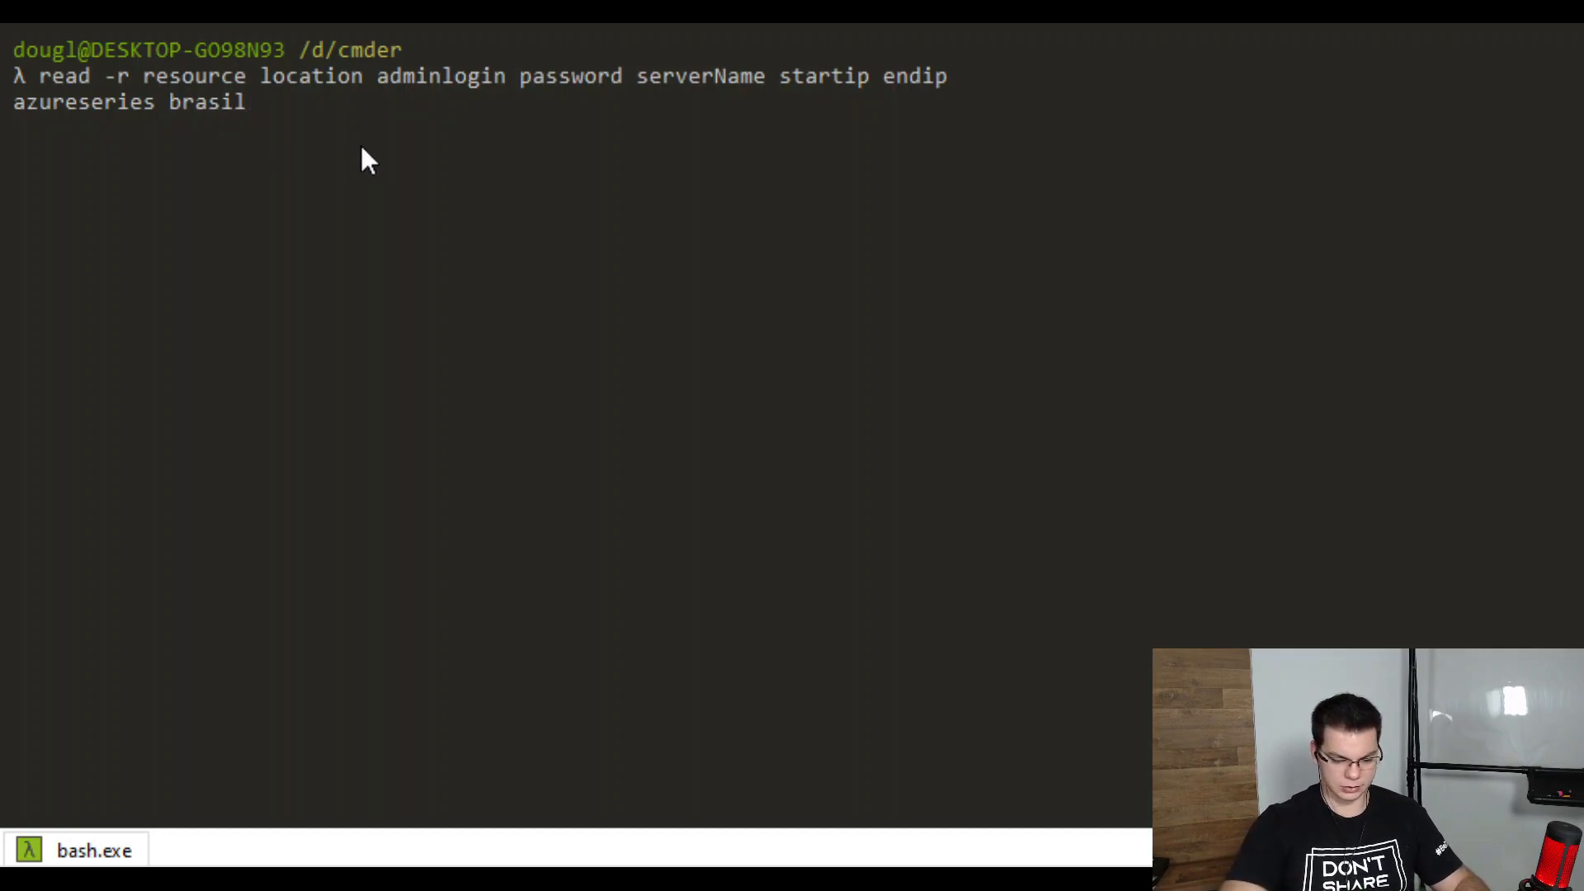
Supply azureseries, brazilsouth, the admin login, password, AdventureWorks and start/end IP addresses to read
{"action": "key", "text": "BackSpace"}
{"action": "key", "text": "BackSpace"}
{"action": "key", "text": "BackSpace"}
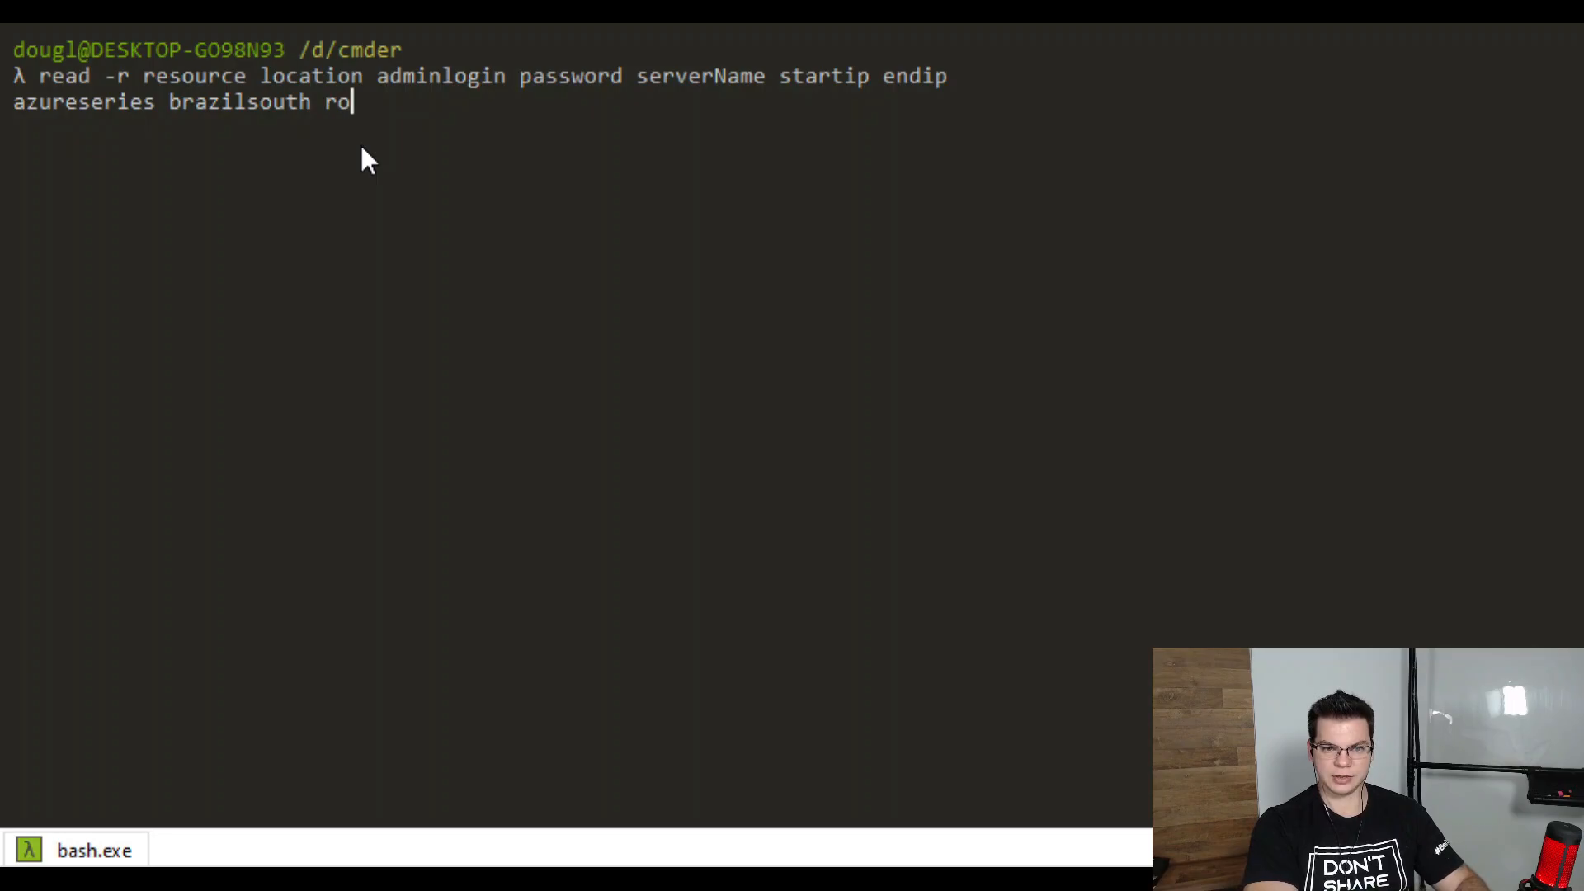
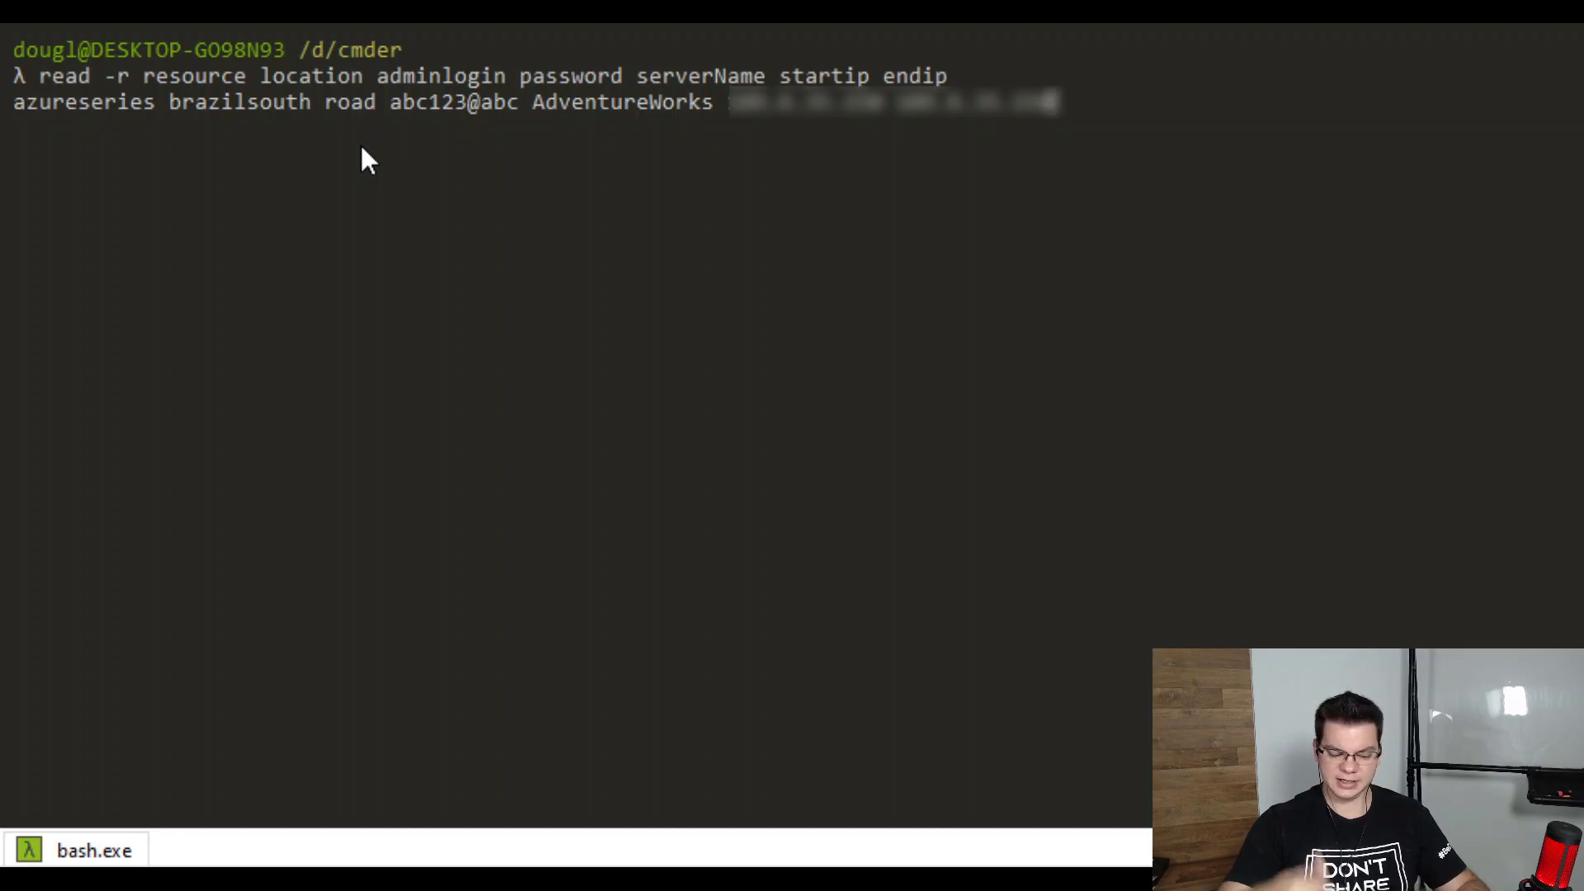
{"action": "key", "text": "Return"}
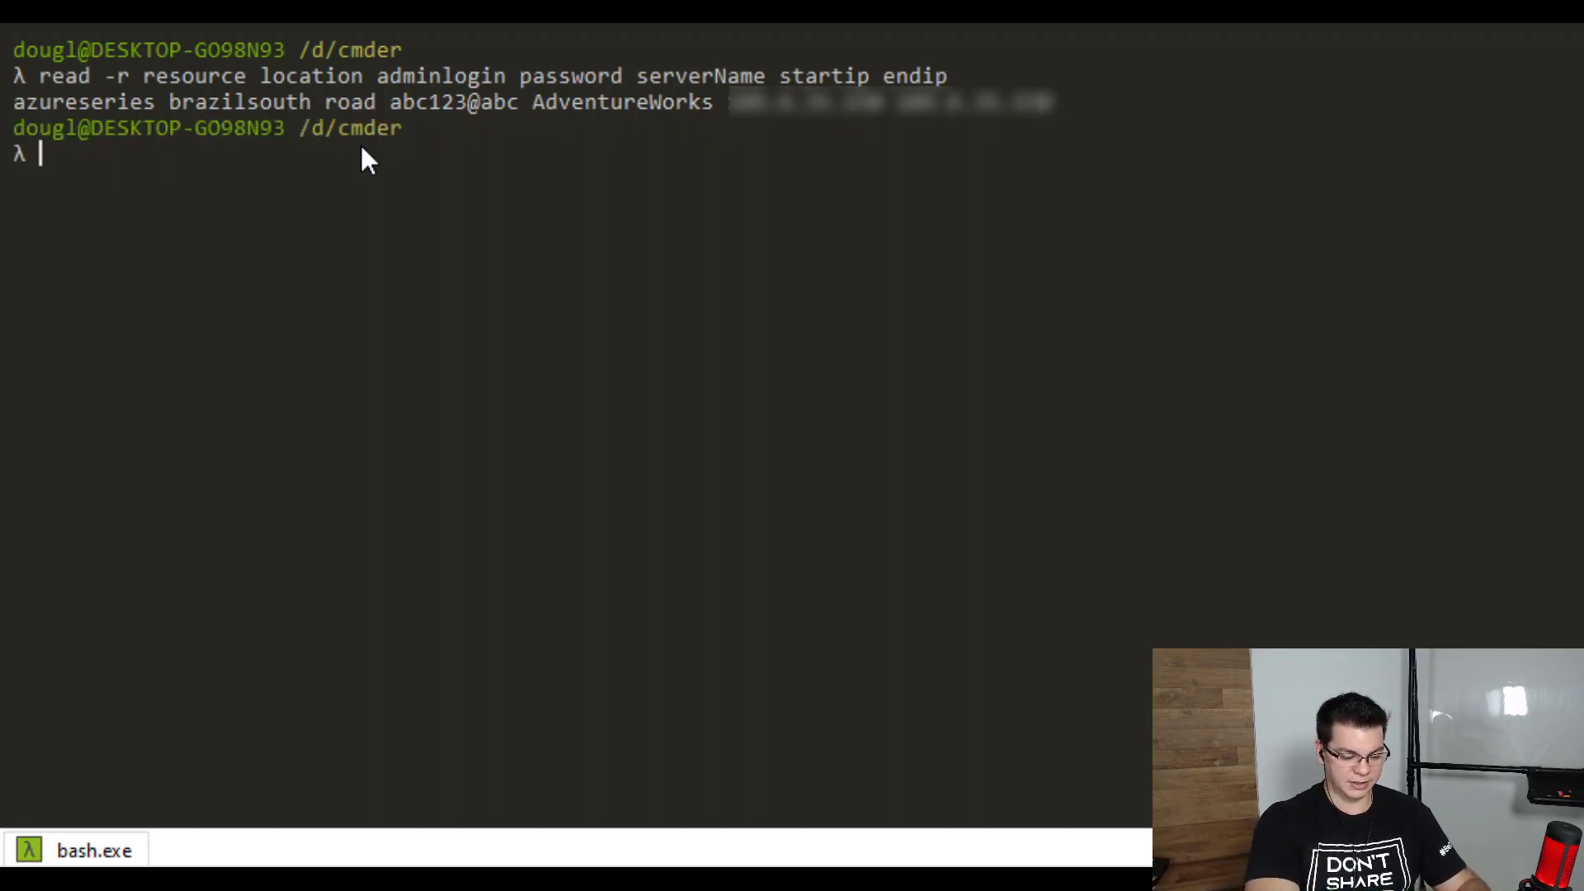
Run echo $resource to confirm it prints azureseries
{"action": "type", "text": "echo $"}
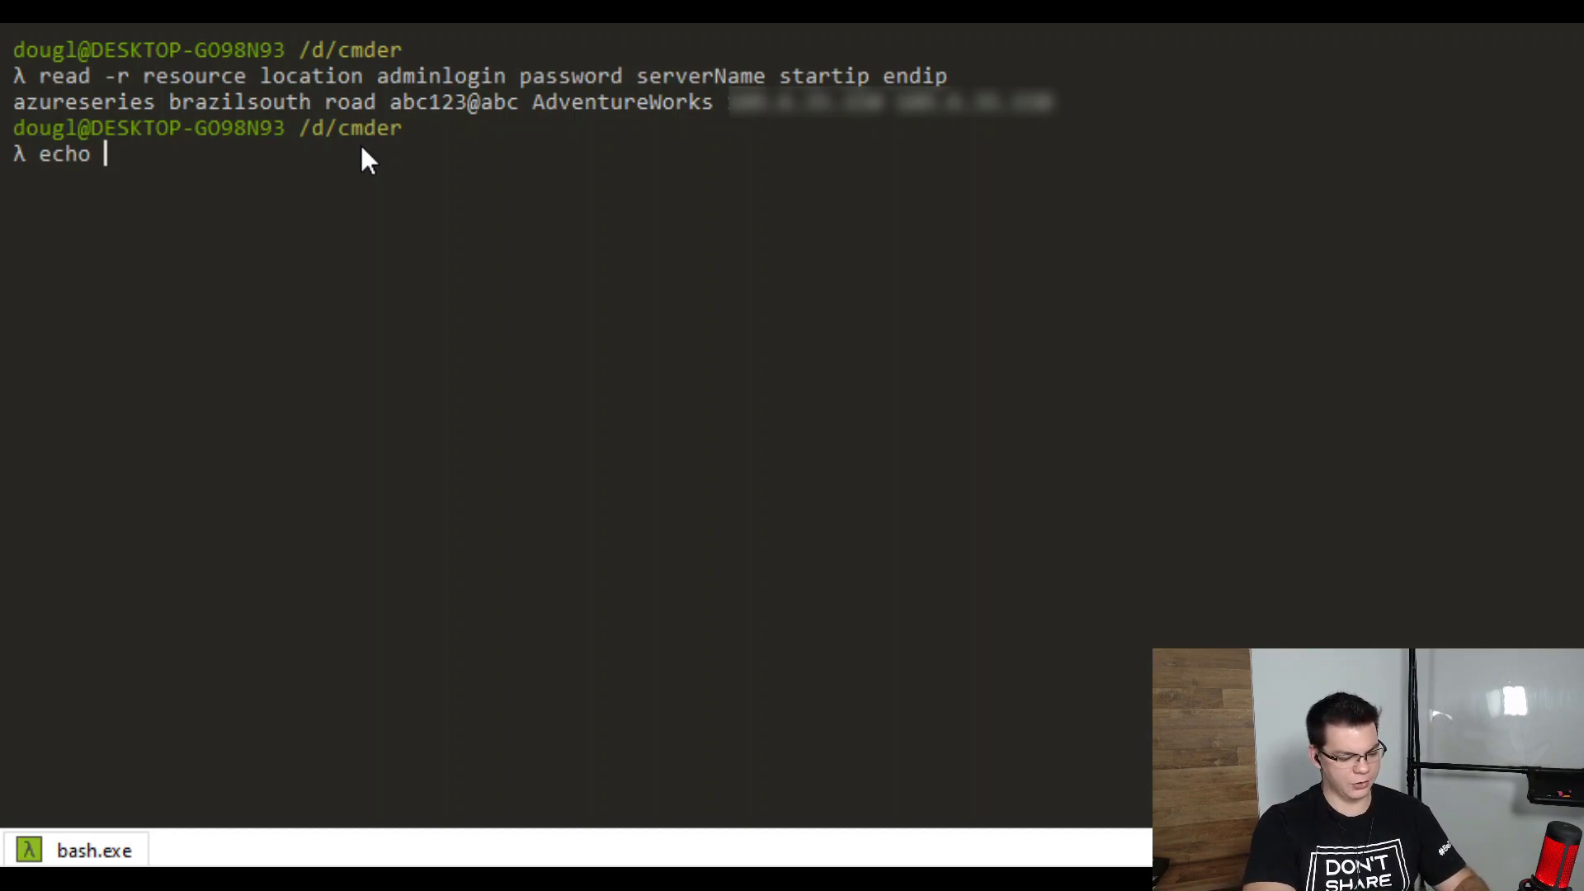
{"action": "type", "text": "resource"}
{"action": "key", "text": "Return"}
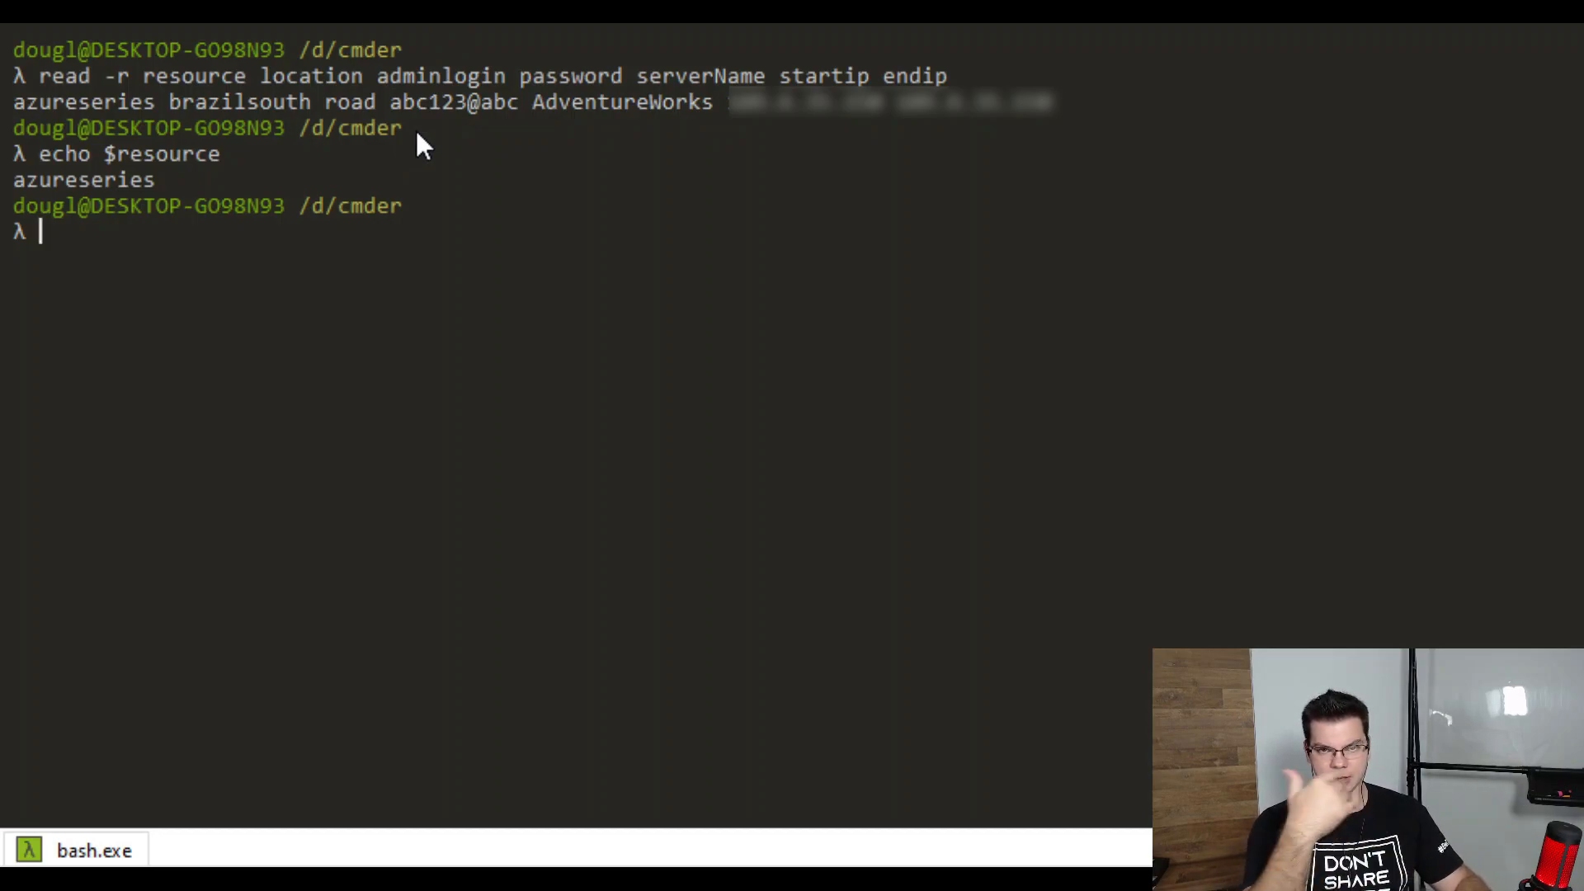
Create the azureseries resource group in brazilsouth with az group create -n $resource --location $location
{"action": "type", "text": "a"}
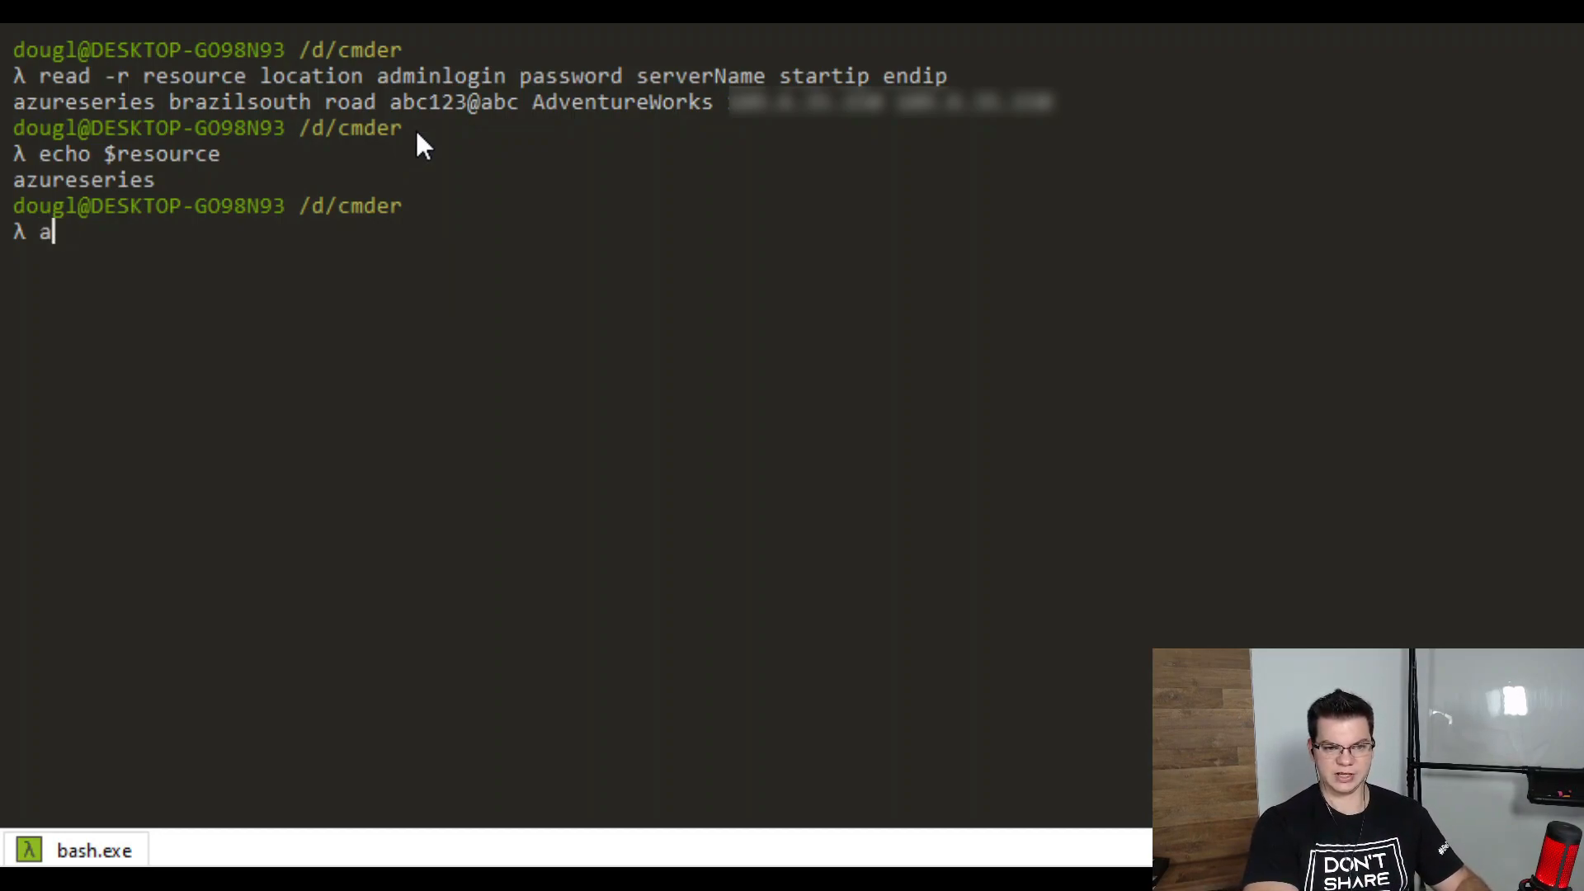
{"action": "type", "text": "z group creat"}
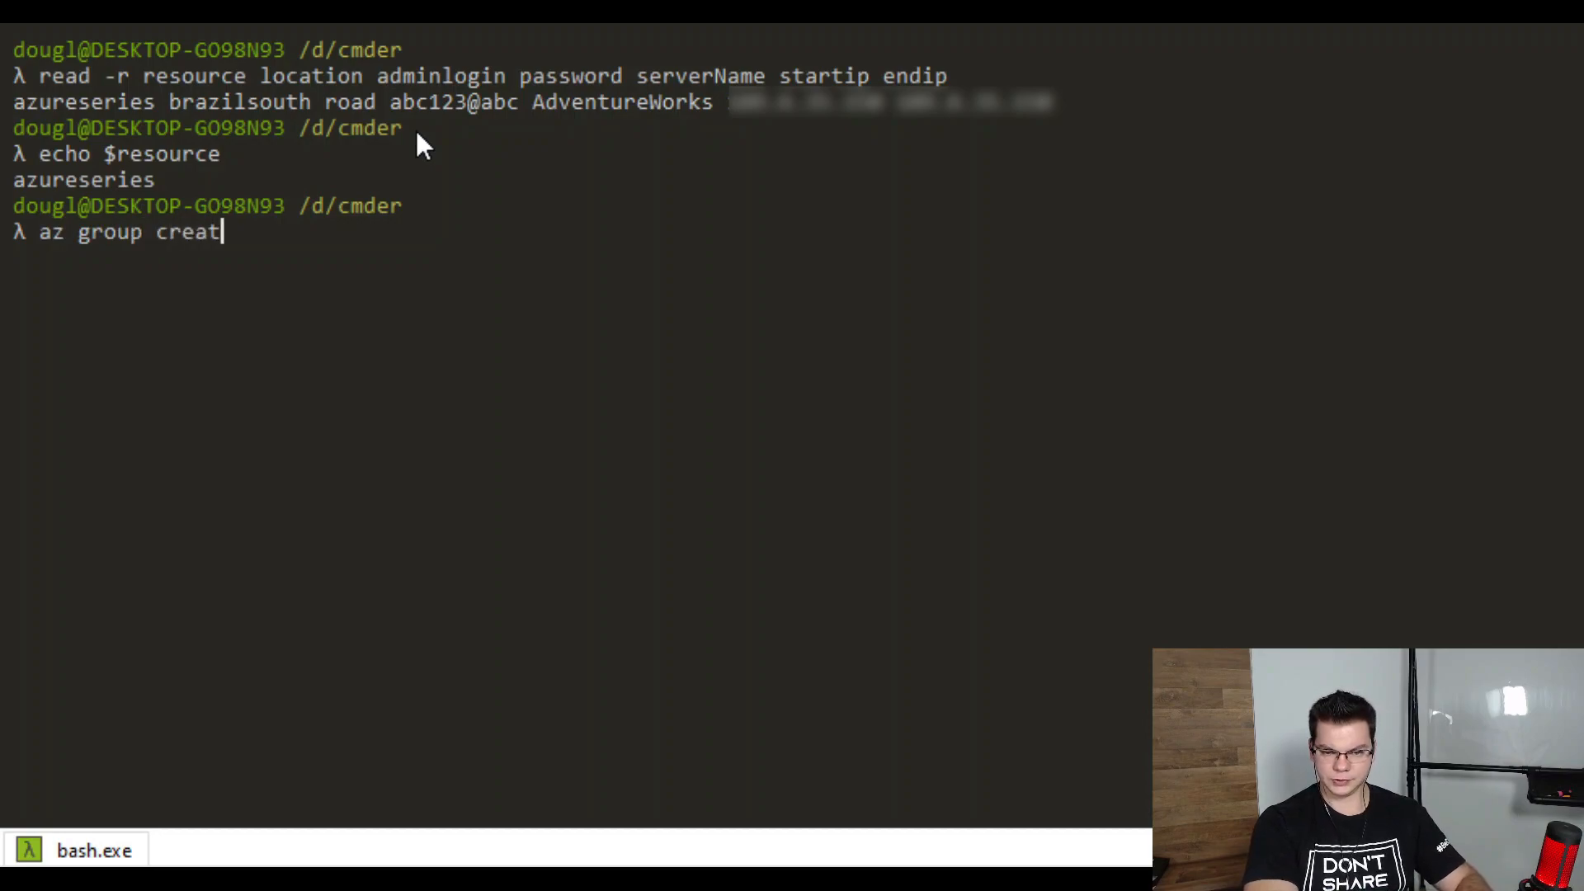
{"action": "type", "text": "e -n"}
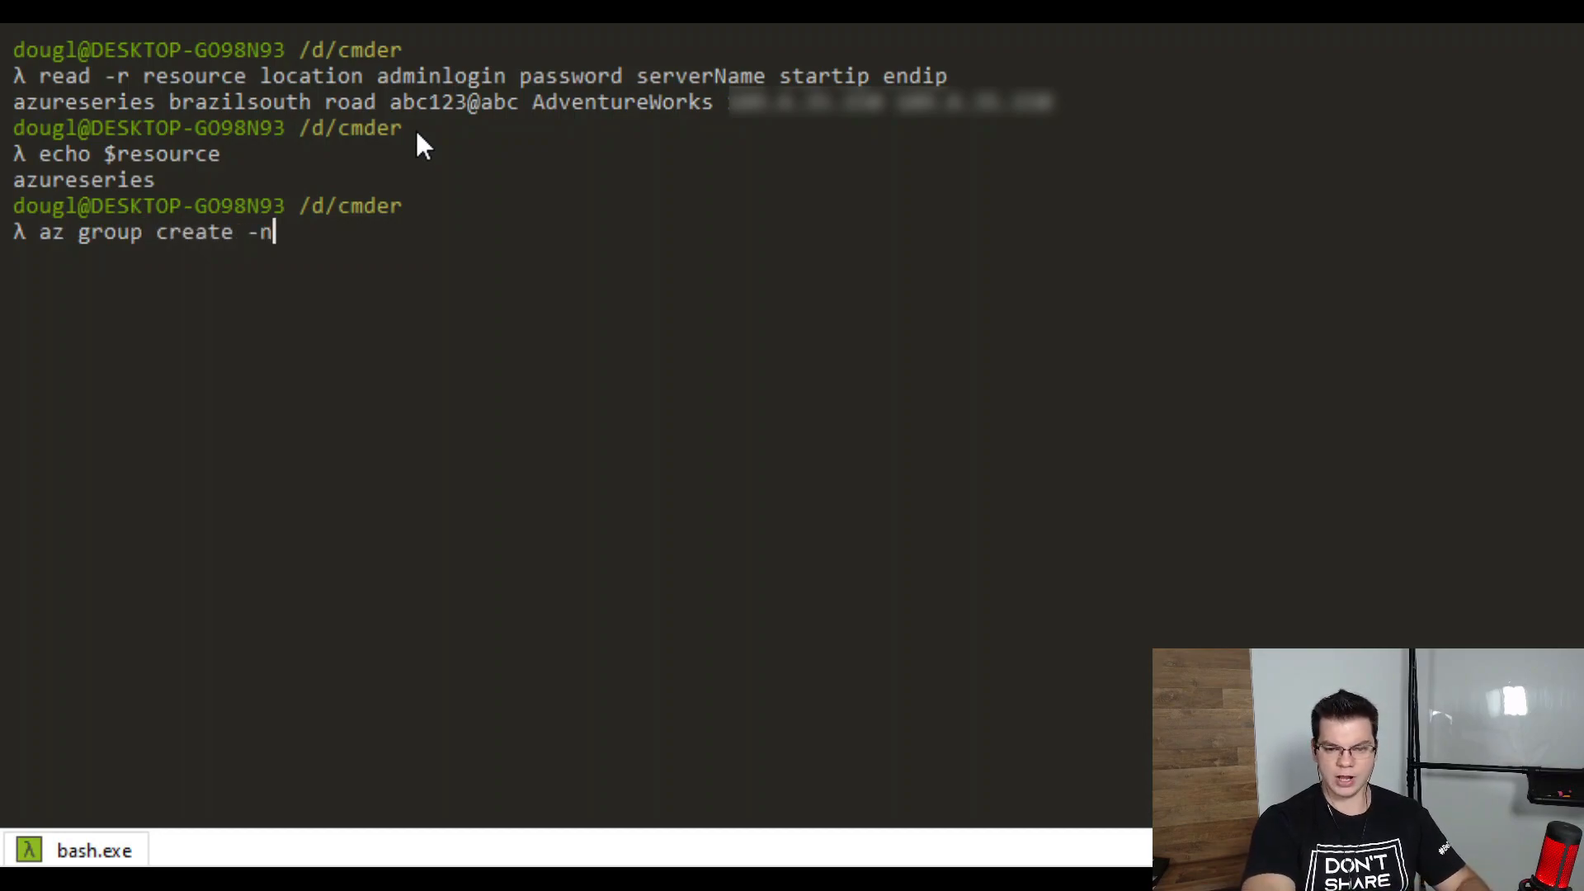
{"action": "type", "text": " $resource"}
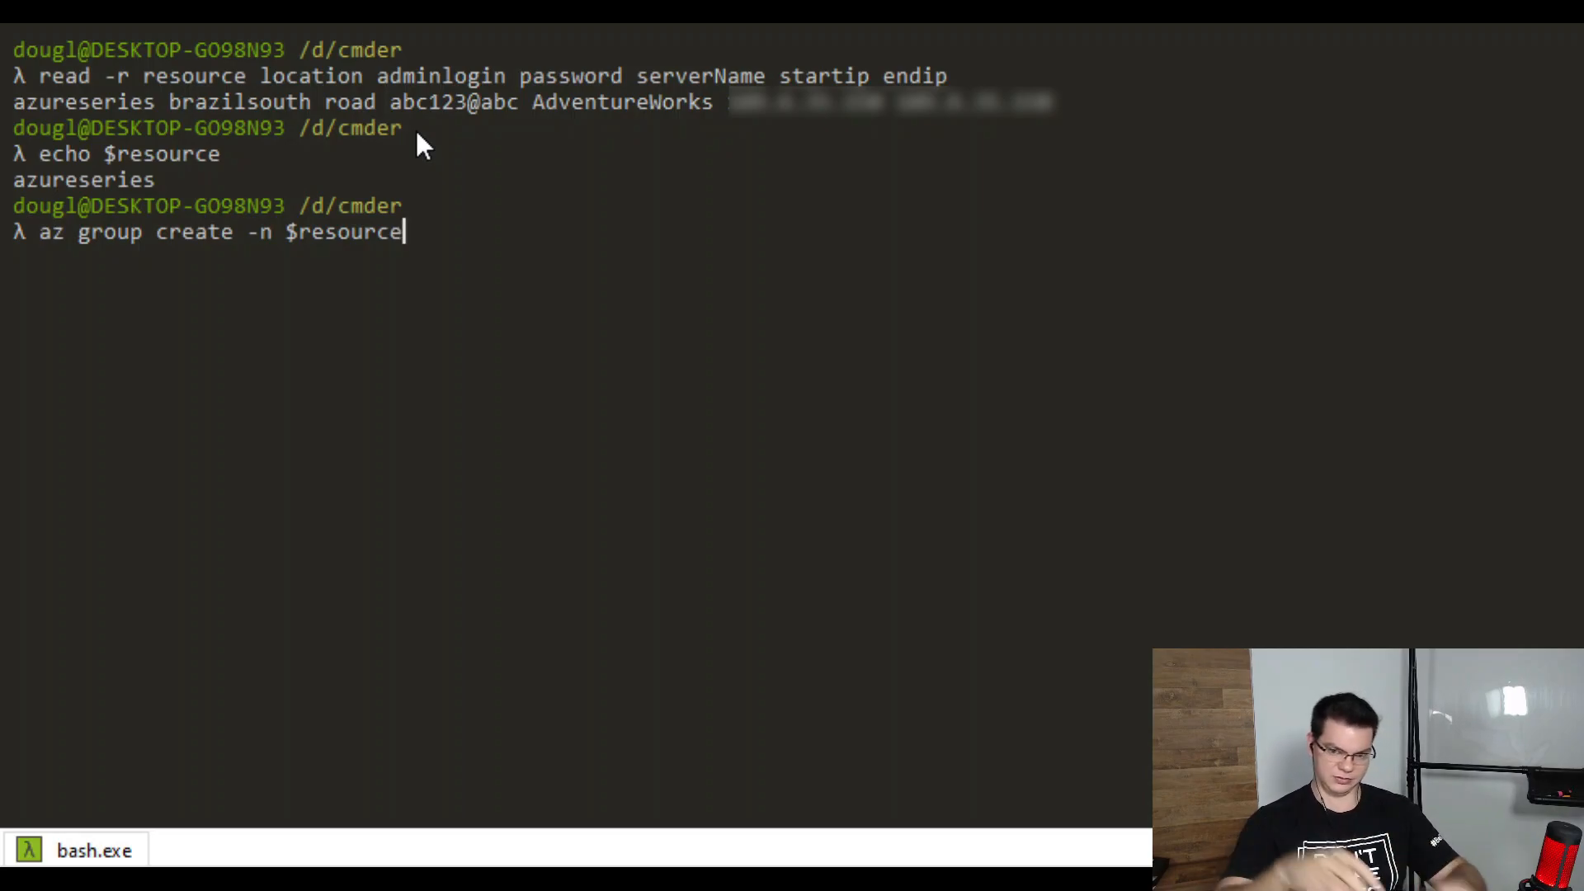
{"action": "type", "text": "--locati"}
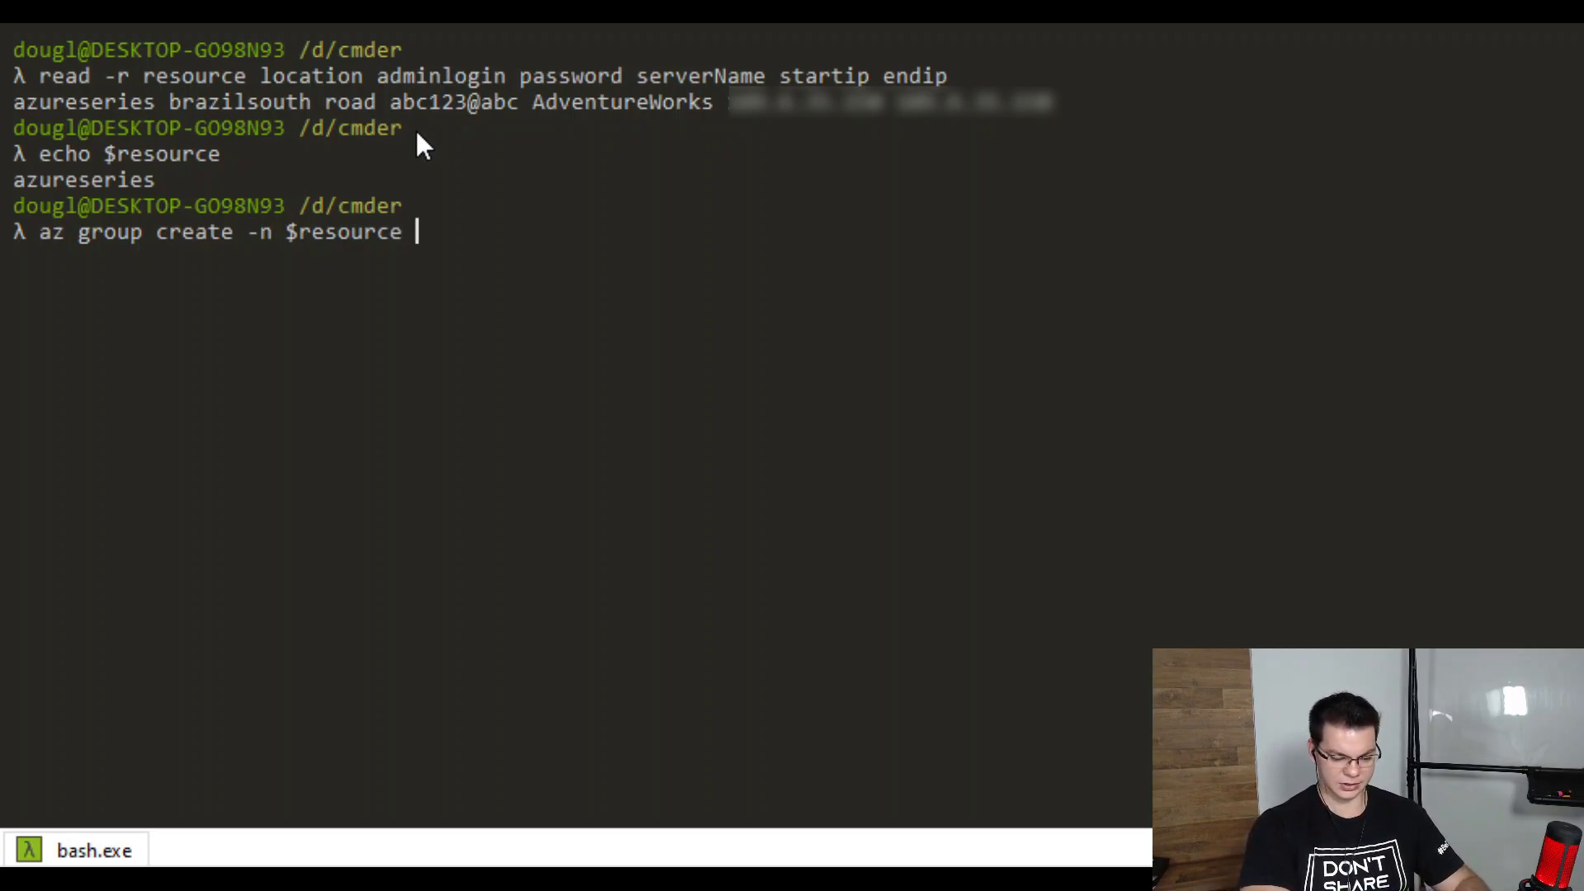
{"action": "type", "text": "on "}
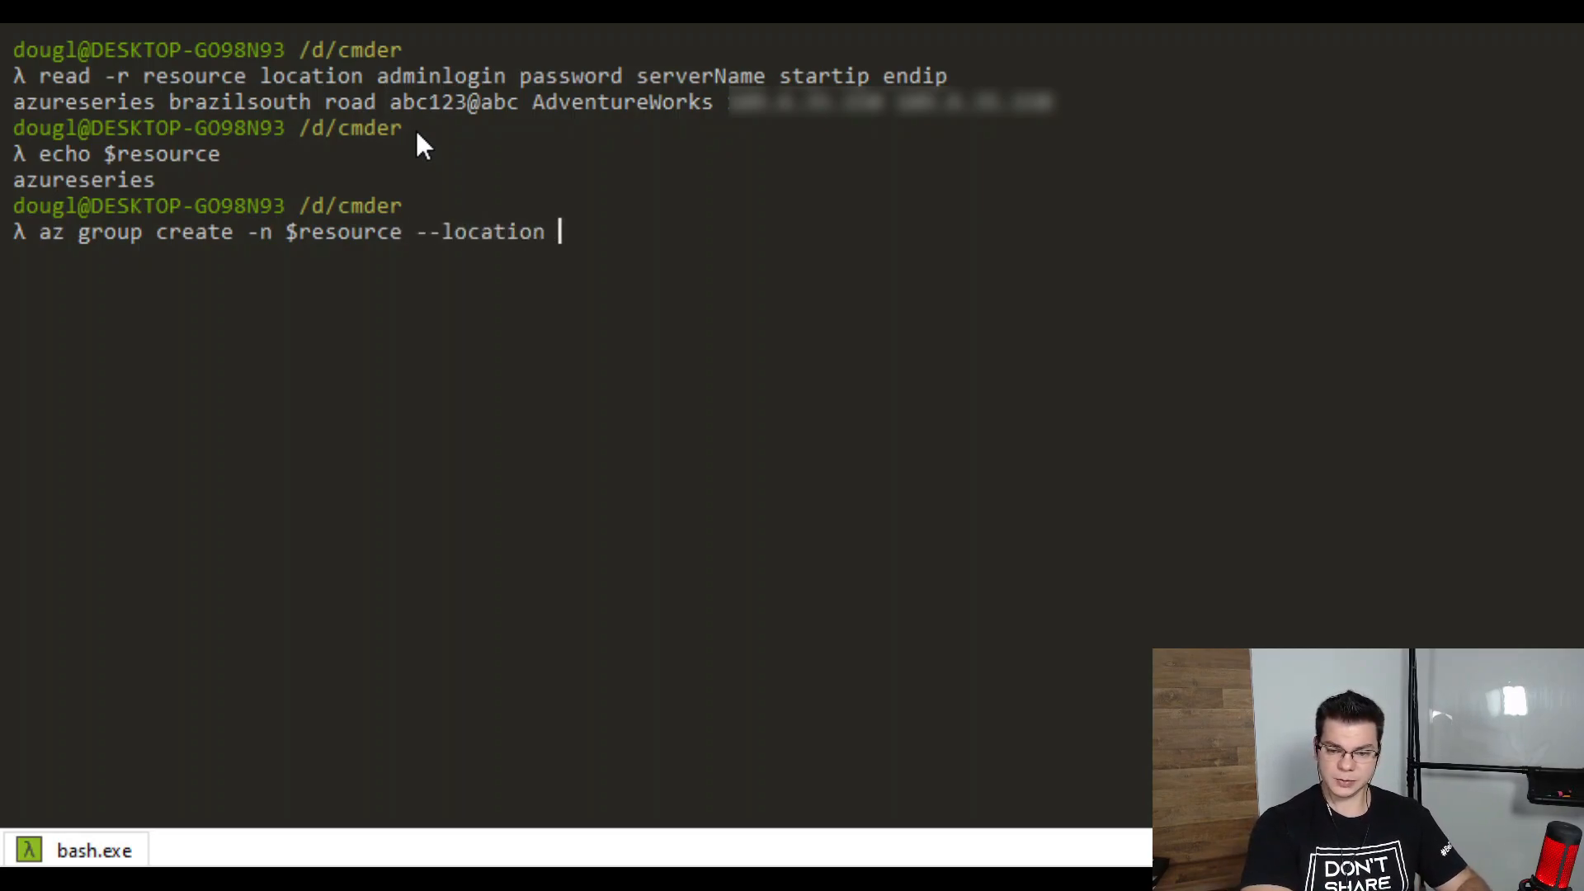
{"action": "type", "text": "$location"}
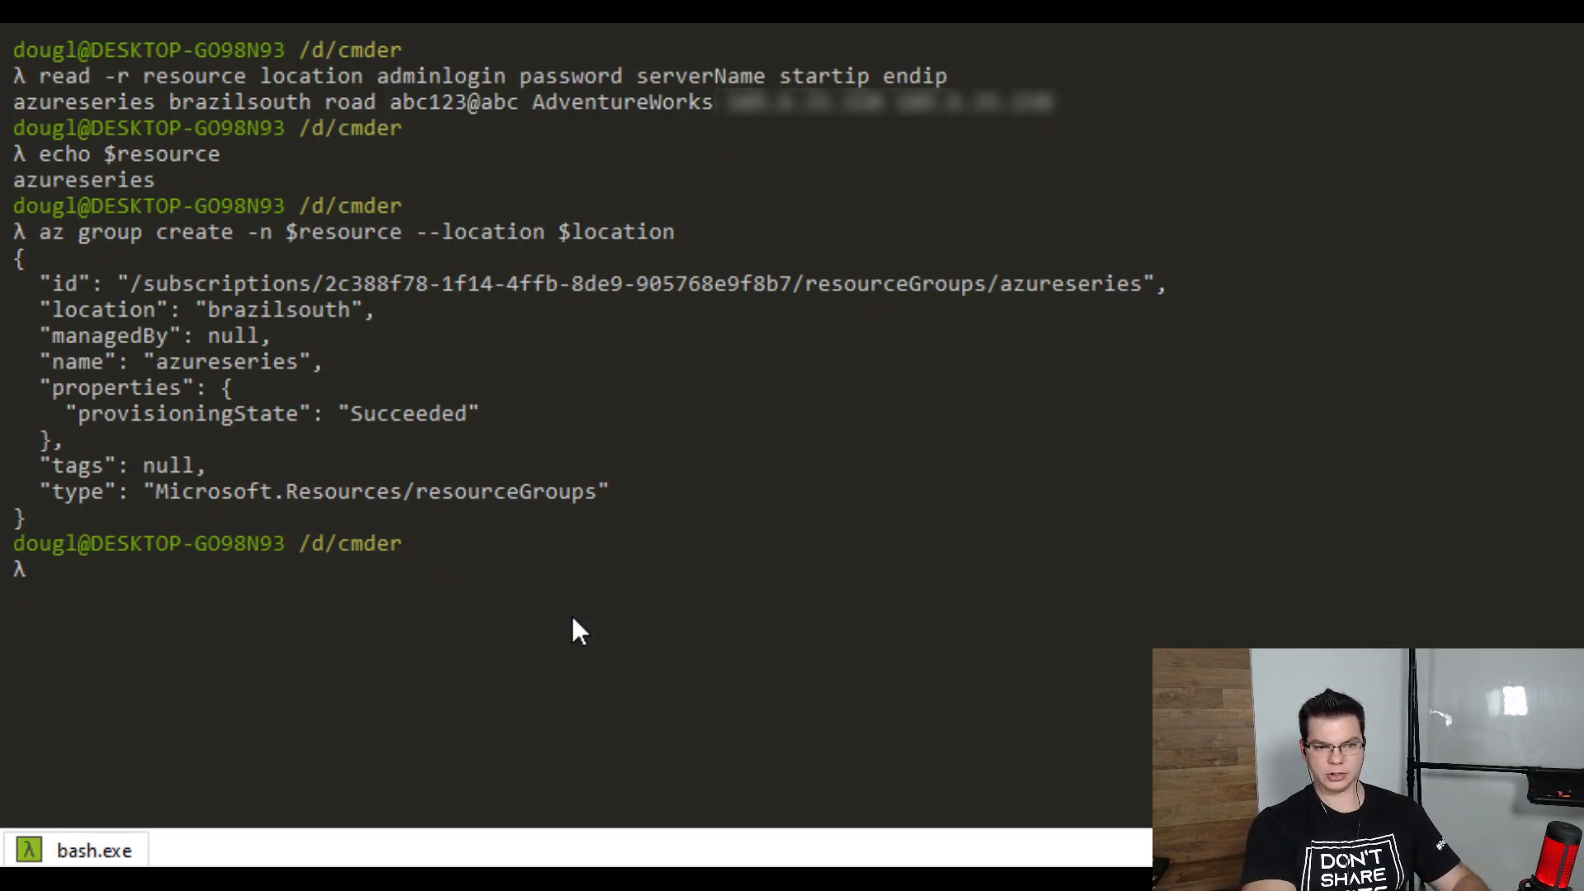
{"action": "type", "text": "az sql server create --help"}
Show the az sql server create help text and review its required arguments
{"action": "key", "text": "Return"}
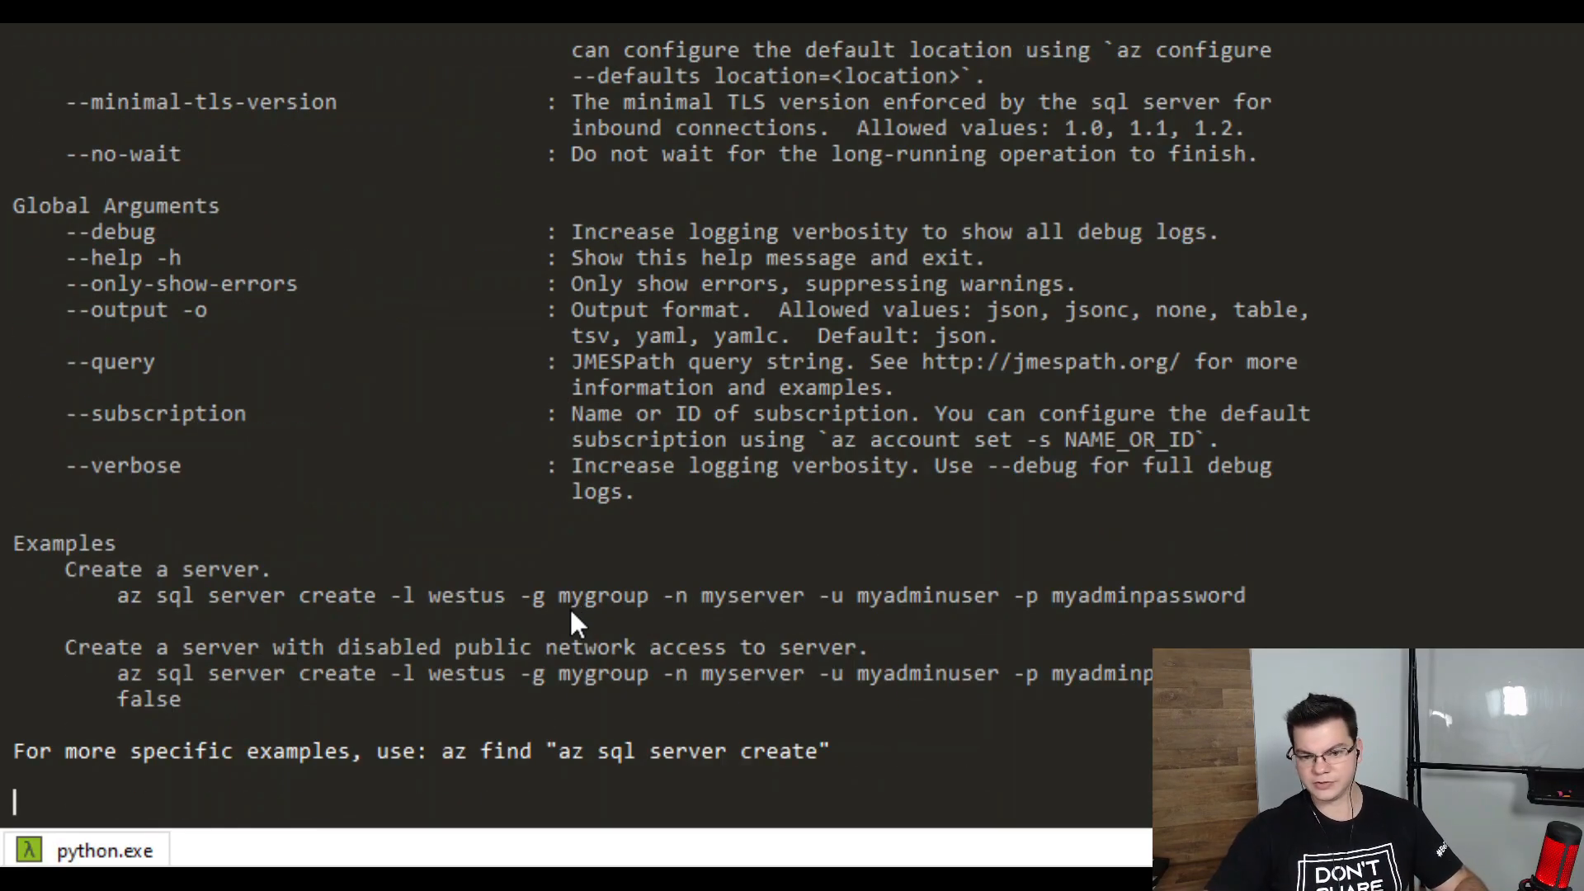
{"action": "scroll", "coordinate": [527, 592], "scroll_direction": "up", "scroll_amount": 13}
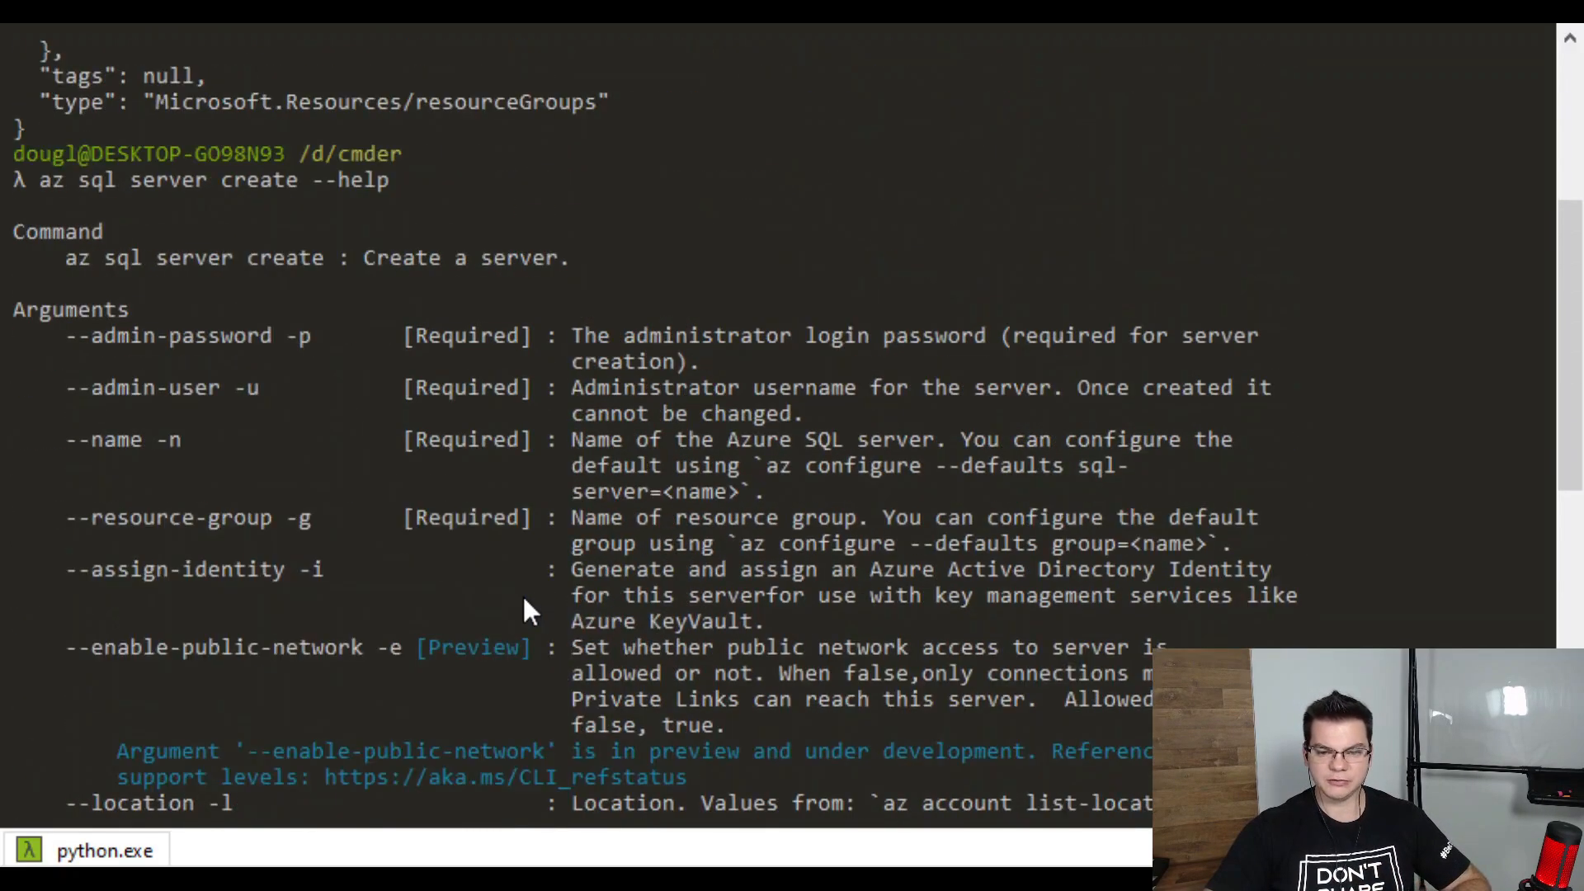
{"action": "scroll", "coordinate": [322, 544], "scroll_direction": "down", "scroll_amount": 8}
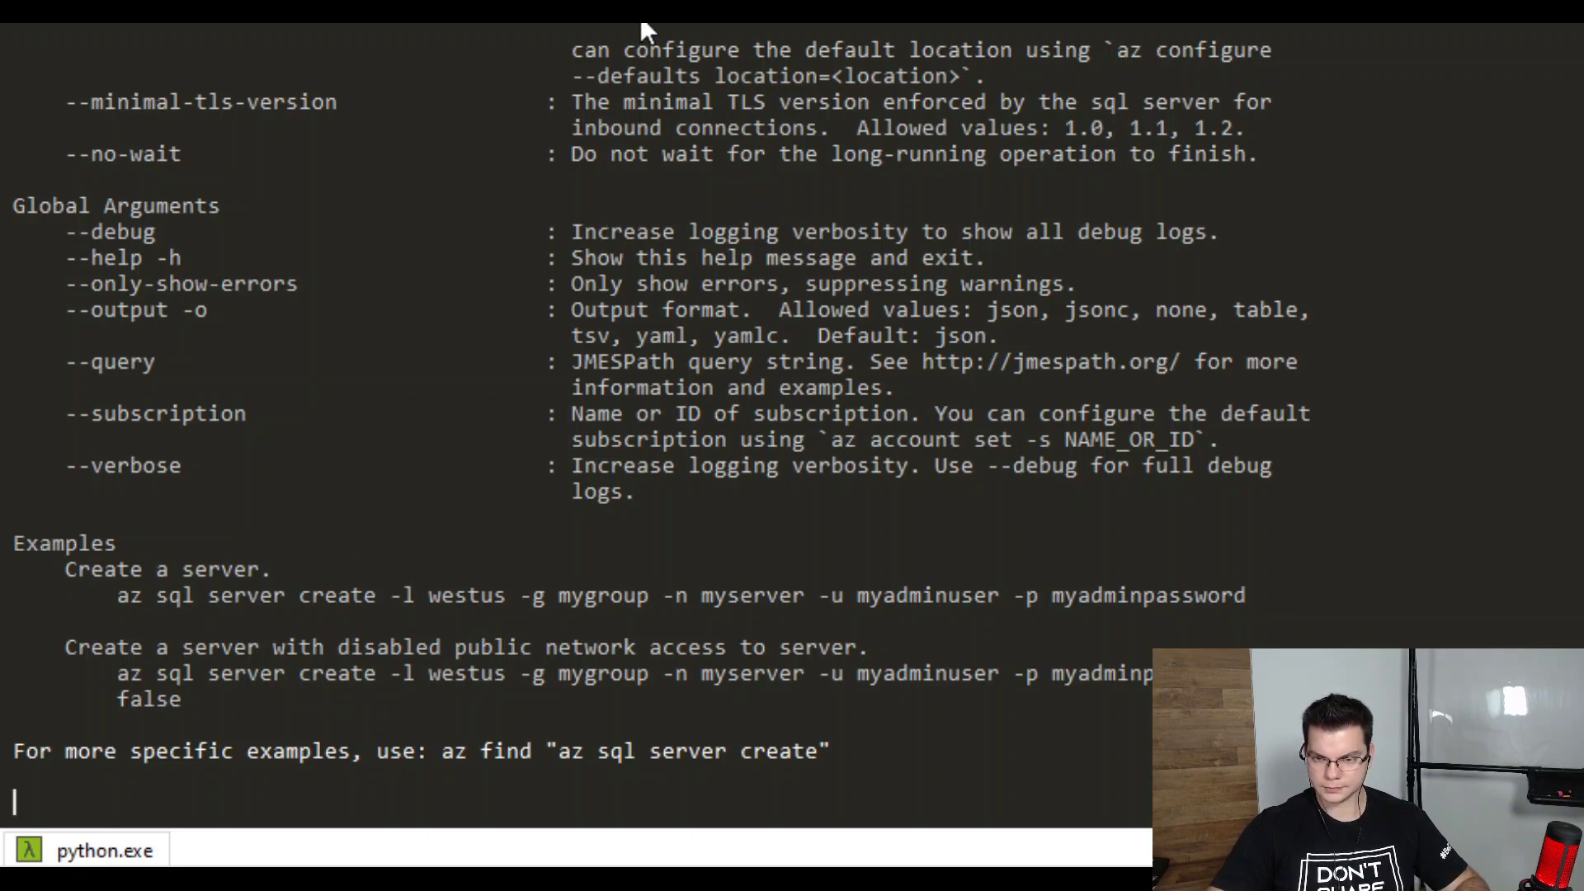
{"action": "key", "text": "Return"}
{"action": "key", "text": "Return"}
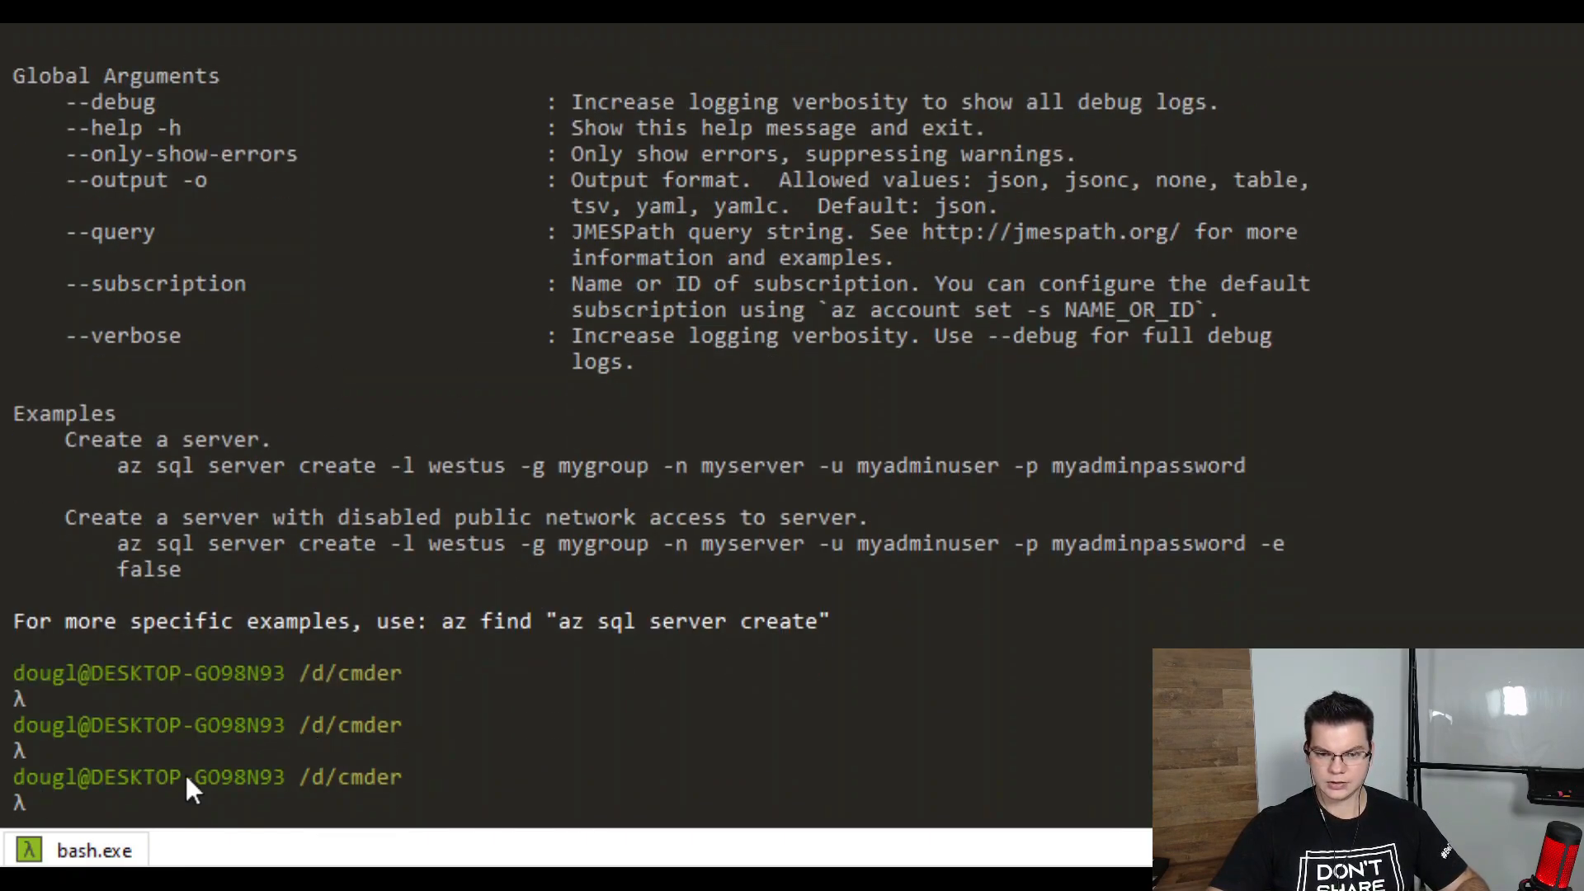
{"action": "type", "text": "cls"}
{"action": "key", "text": "Return"}
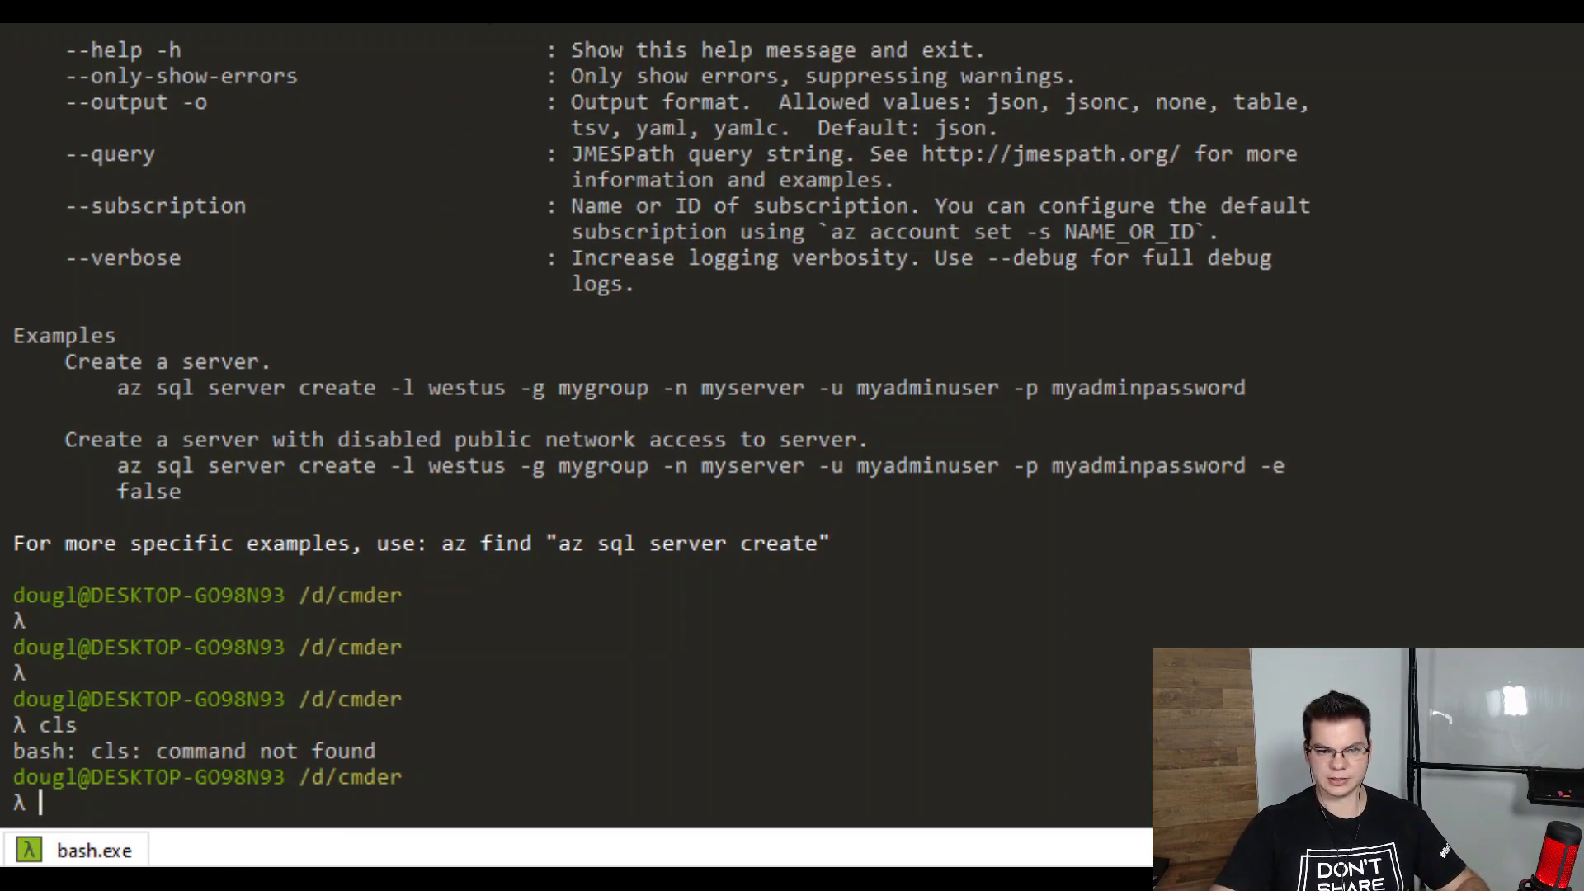
Discard the half-typed server create line and clear the terminal with clear after cls fails
{"action": "type", "text": "az sql"}
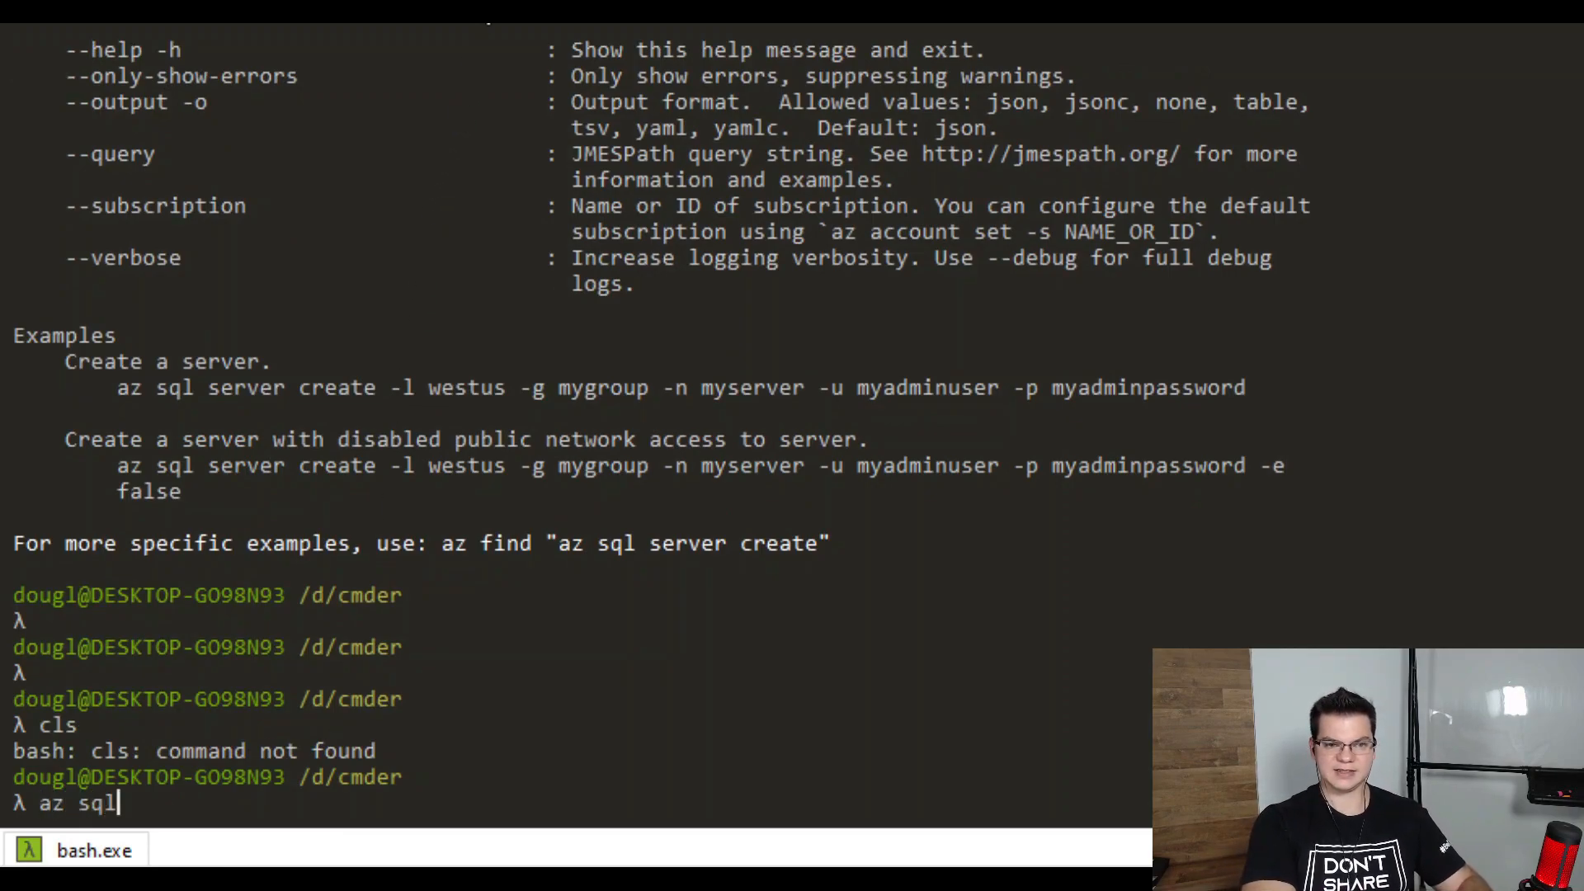
{"action": "type", "text": " server crea"}
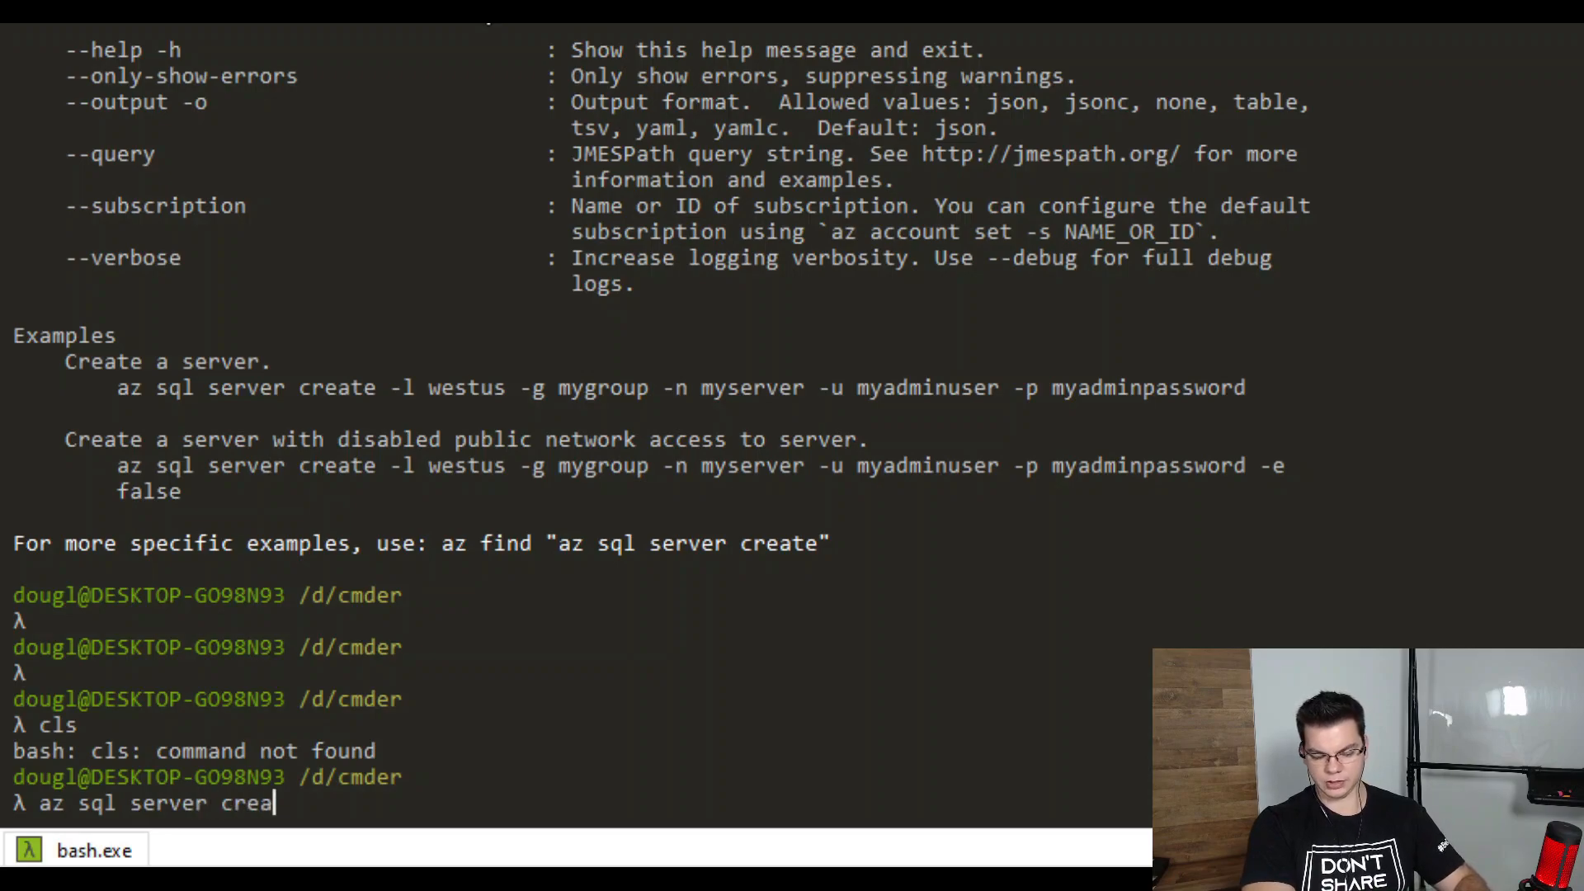
{"action": "type", "text": "te -"}
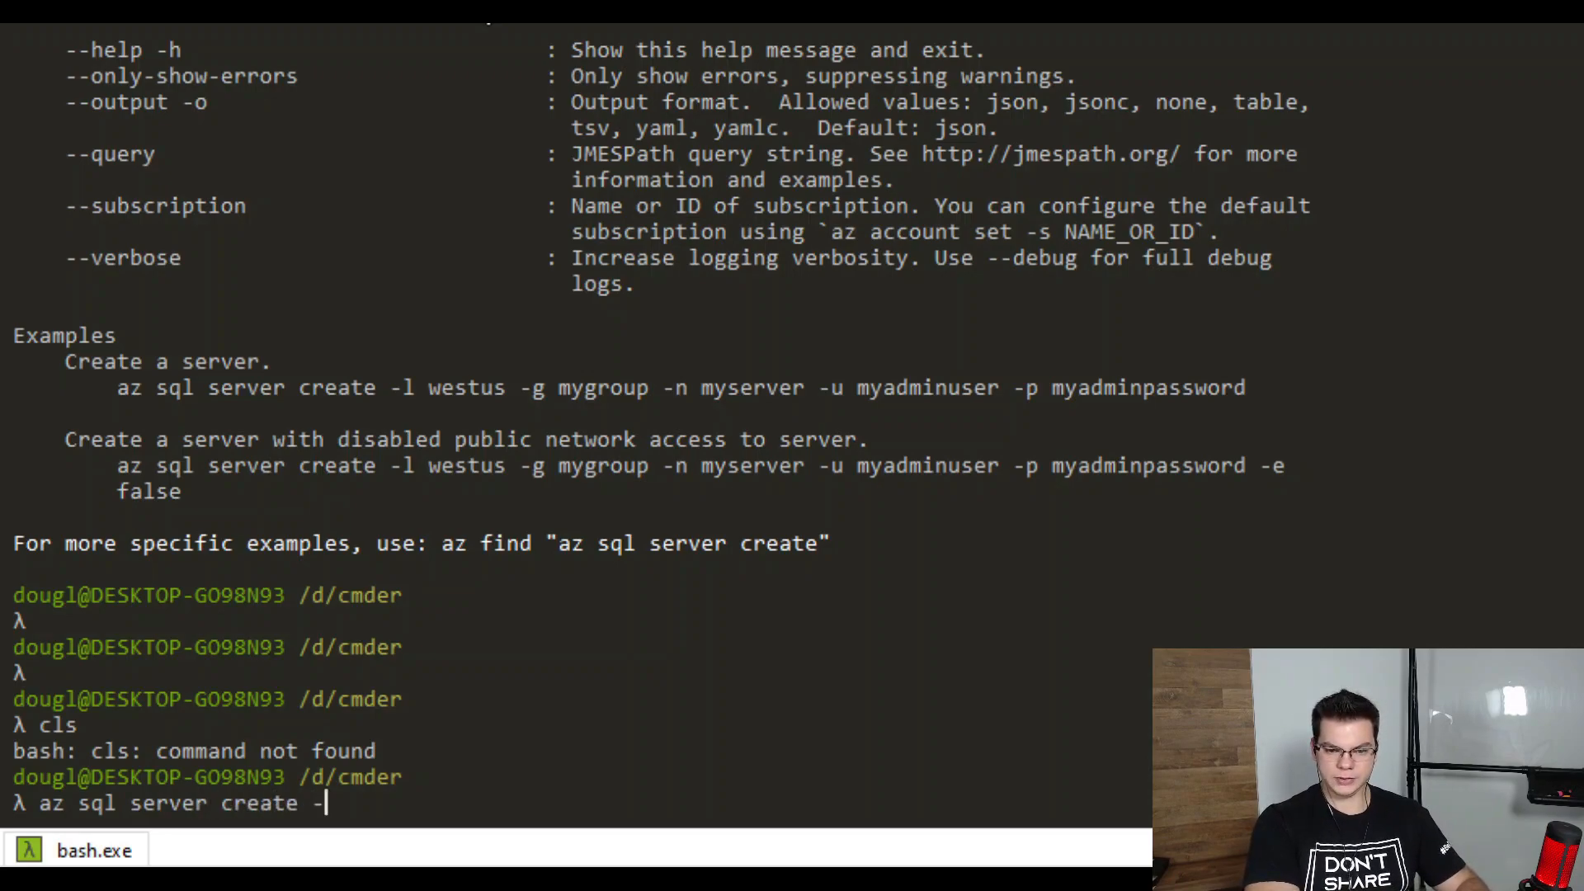
{"action": "type", "text": "-name"}
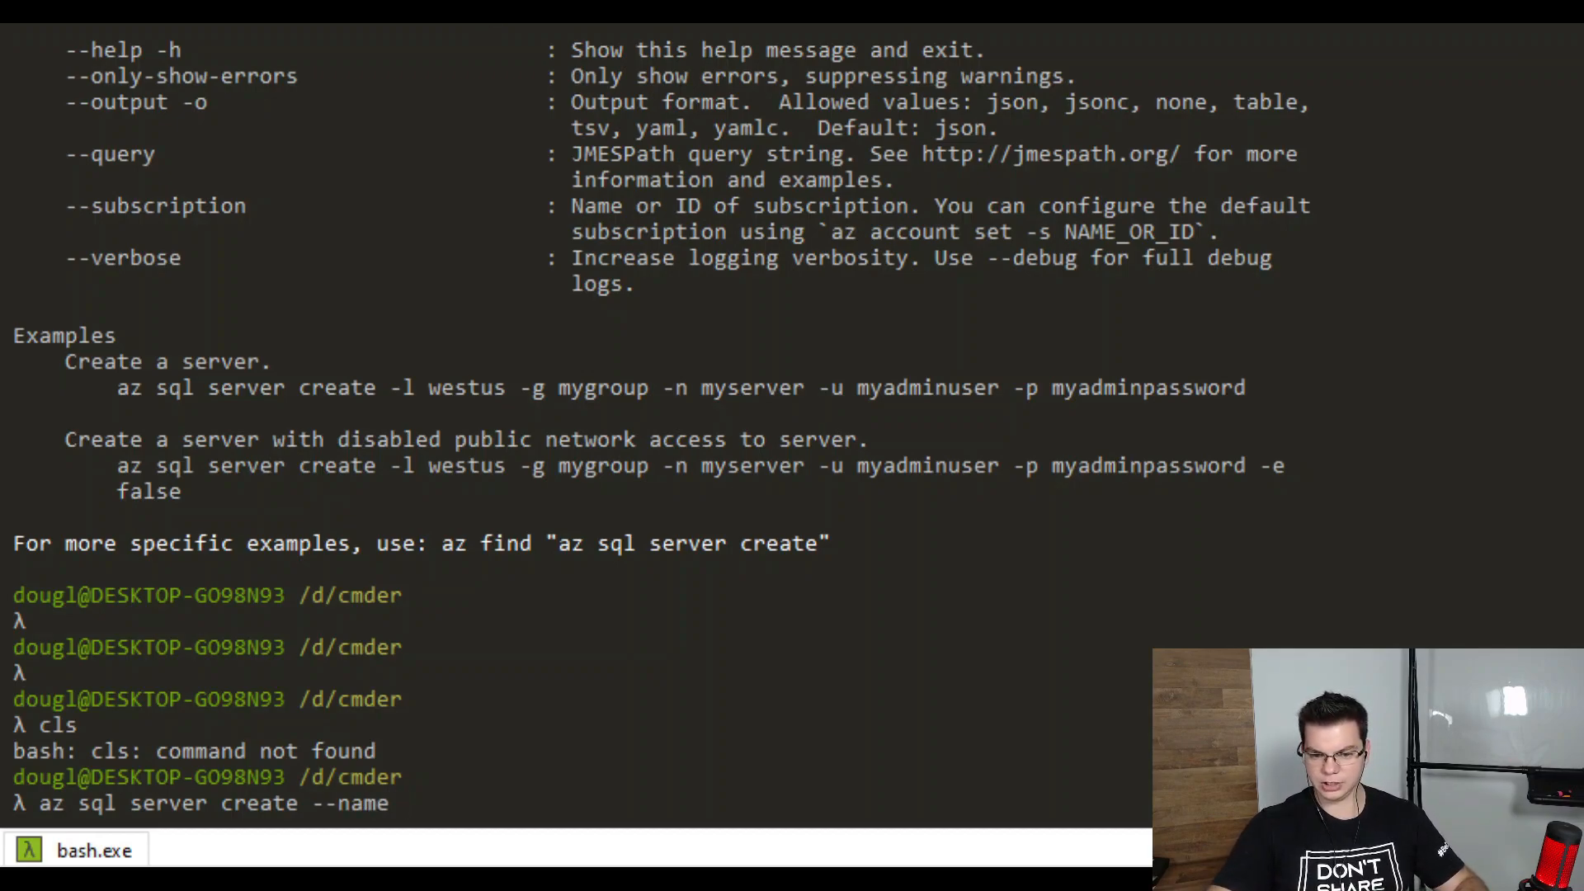
{"action": "key", "text": "BackSpace"}
{"action": "key", "text": "BackSpace"}
{"action": "key", "text": "BackSpace"}
{"action": "key", "text": "BackSpace"}
{"action": "key", "text": "BackSpace"}
{"action": "key", "text": "BackSpace"}
{"action": "key", "text": "BackSpace"}
{"action": "key", "text": "BackSpace"}
{"action": "key", "text": "BackSpace"}
{"action": "key", "text": "BackSpace"}
{"action": "key", "text": "BackSpace"}
{"action": "key", "text": "BackSpace"}
{"action": "key", "text": "BackSpace"}
{"action": "key", "text": "BackSpace"}
{"action": "key", "text": "BackSpace"}
{"action": "key", "text": "BackSpace"}
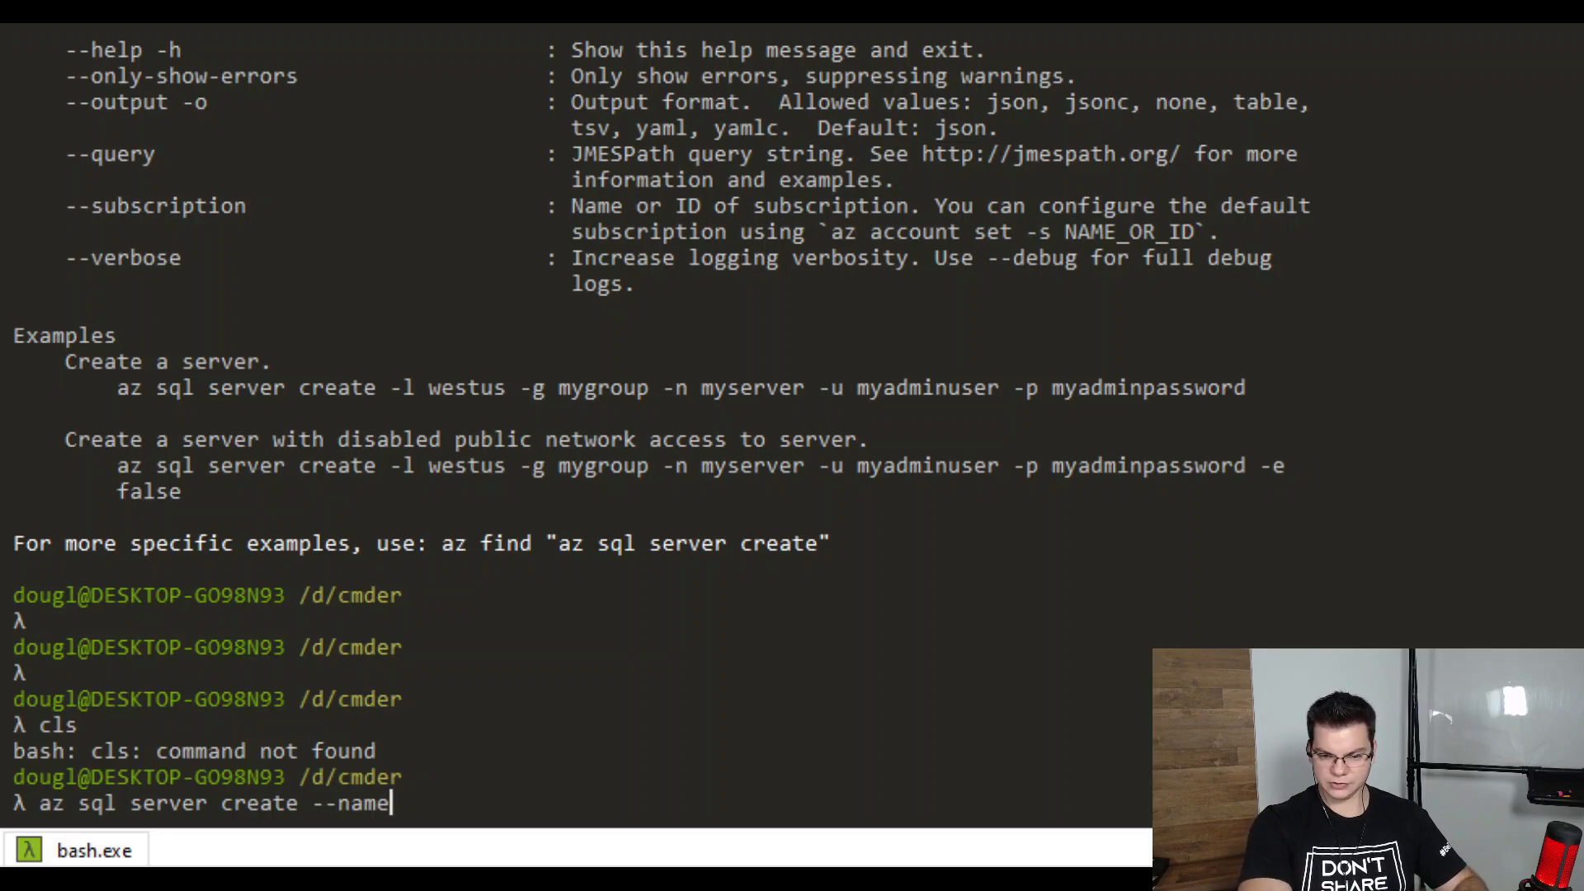
{"action": "key", "text": "BackSpace"}
{"action": "key", "text": "BackSpace"}
{"action": "key", "text": "BackSpace"}
{"action": "key", "text": "BackSpace"}
{"action": "key", "text": "BackSpace"}
{"action": "key", "text": "BackSpace"}
{"action": "key", "text": "BackSpace"}
{"action": "key", "text": "BackSpace"}
{"action": "key", "text": "BackSpace"}
{"action": "key", "text": "BackSpace"}
{"action": "key", "text": "BackSpace"}
{"action": "key", "text": "BackSpace"}
{"action": "type", "text": "cls"}
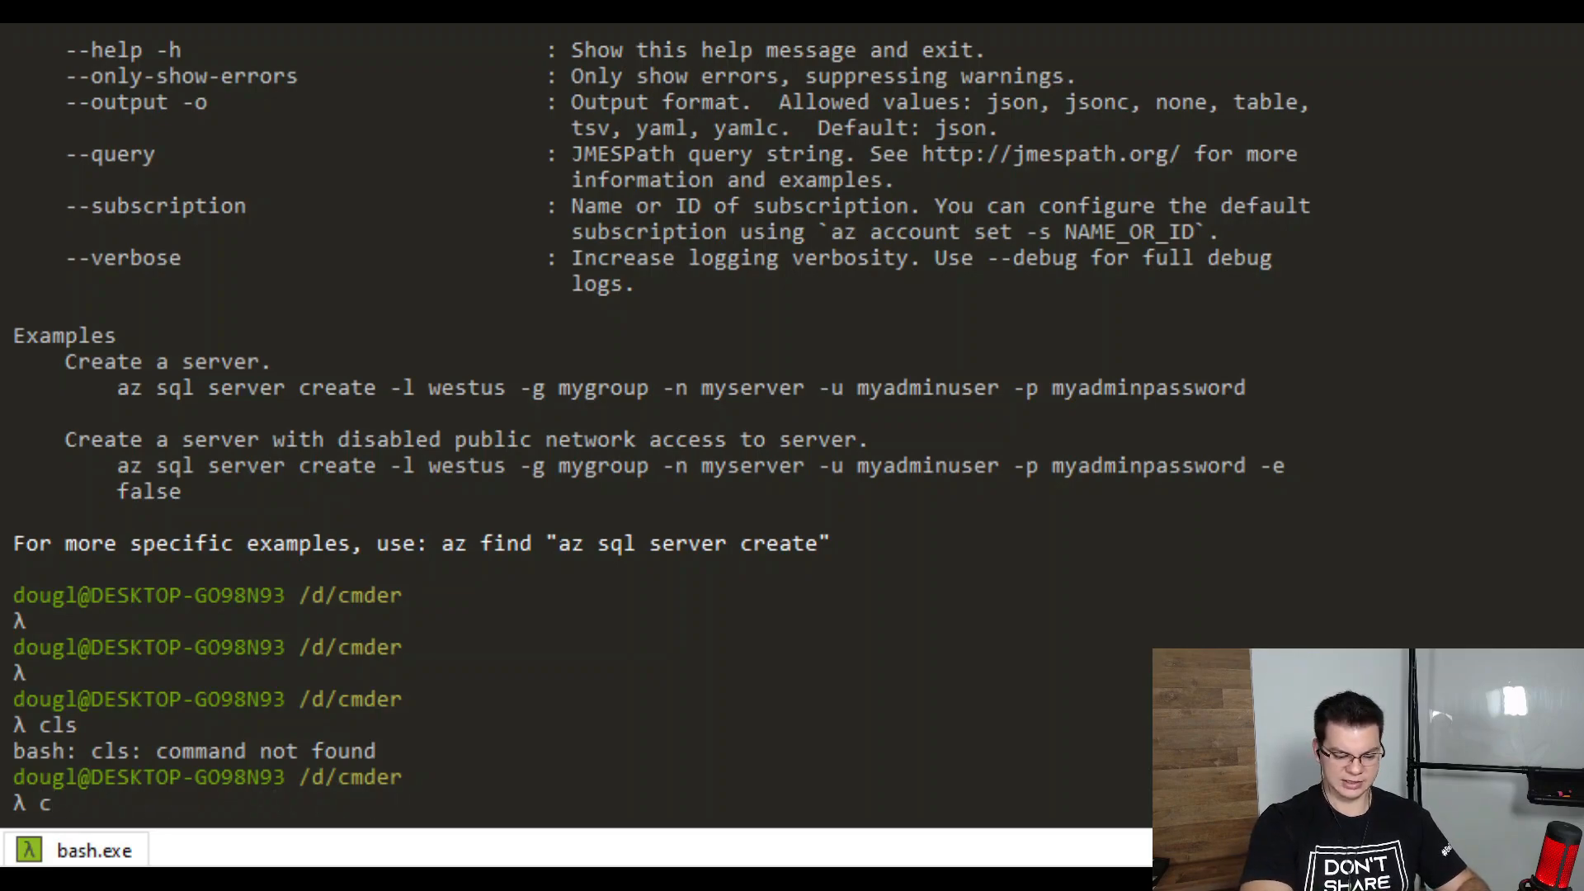
{"action": "key", "text": "Return"}
{"action": "type", "text": "clear"}
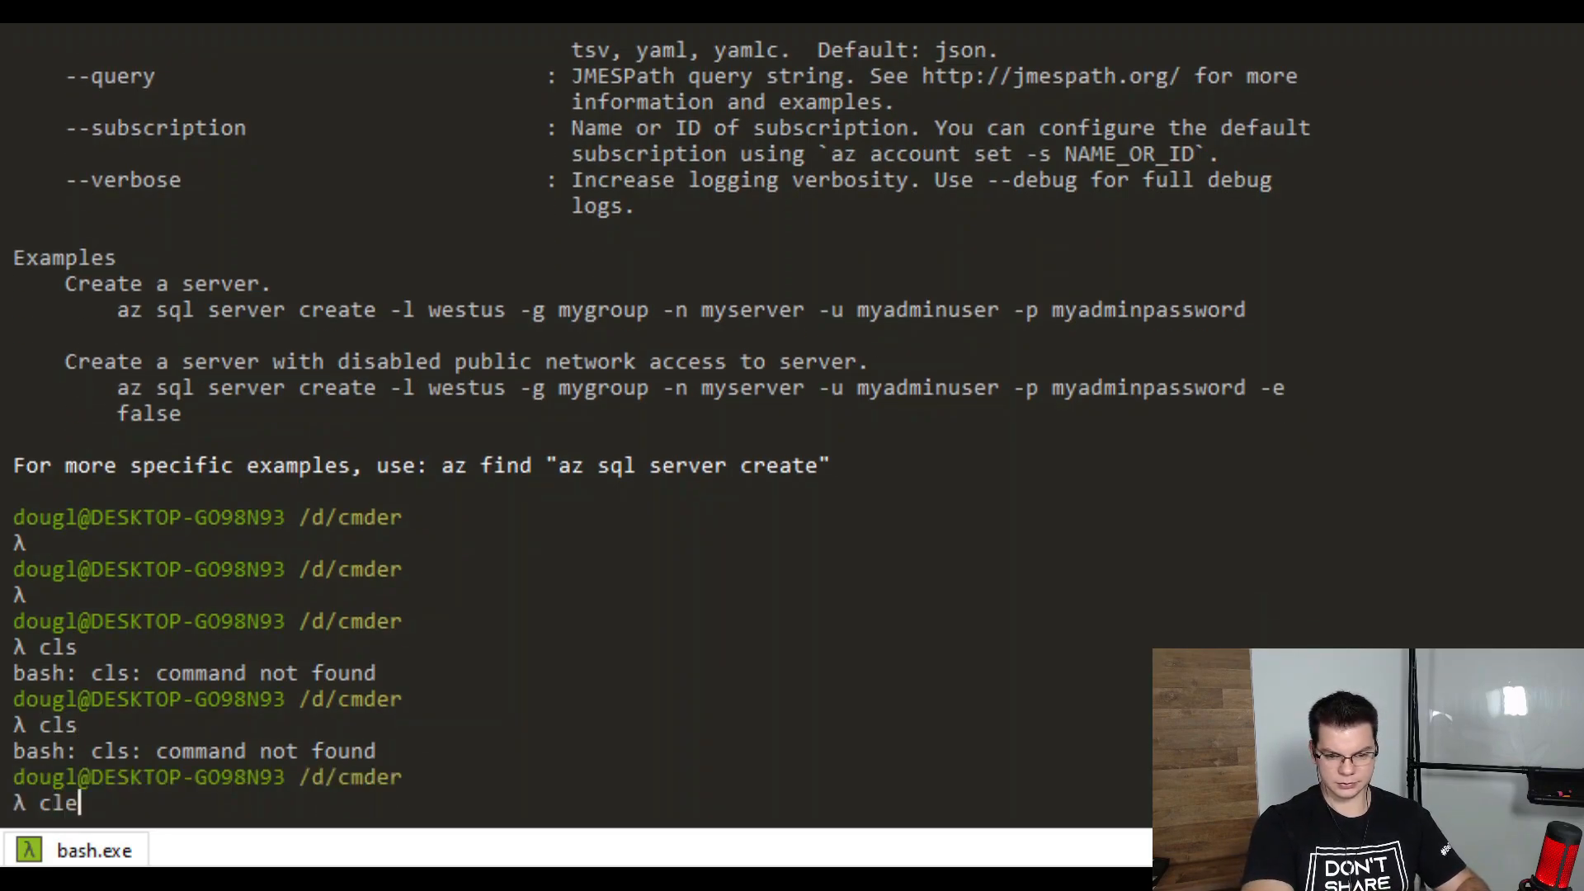
{"action": "key", "text": "Return"}
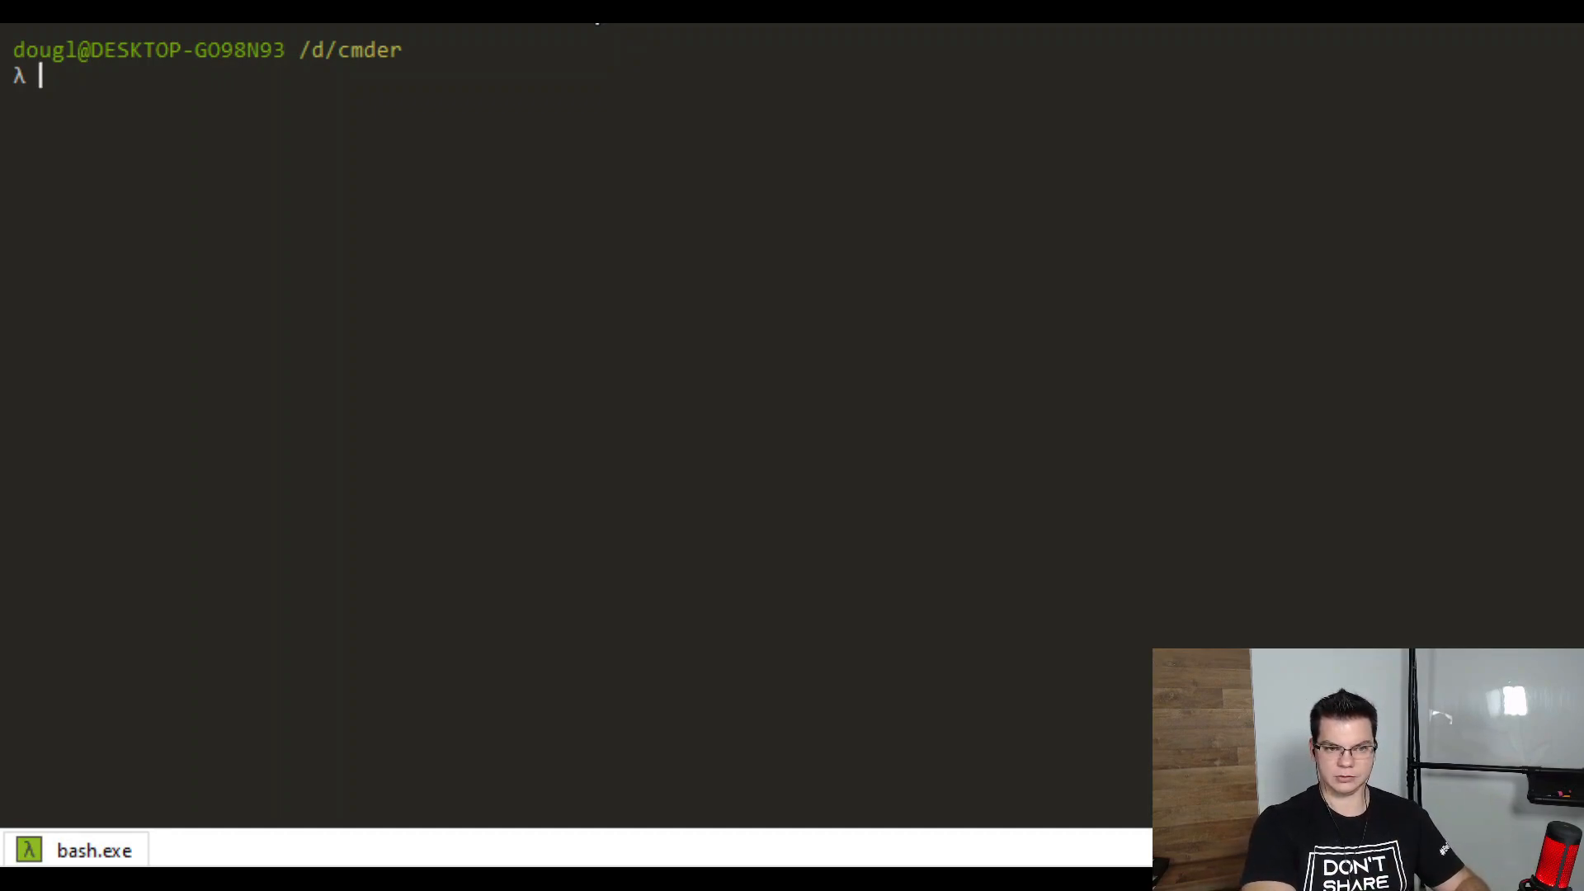
Enter az sql server create using $serverName, $resource, $location, $adminlogin and $password
{"action": "type", "text": "az"}
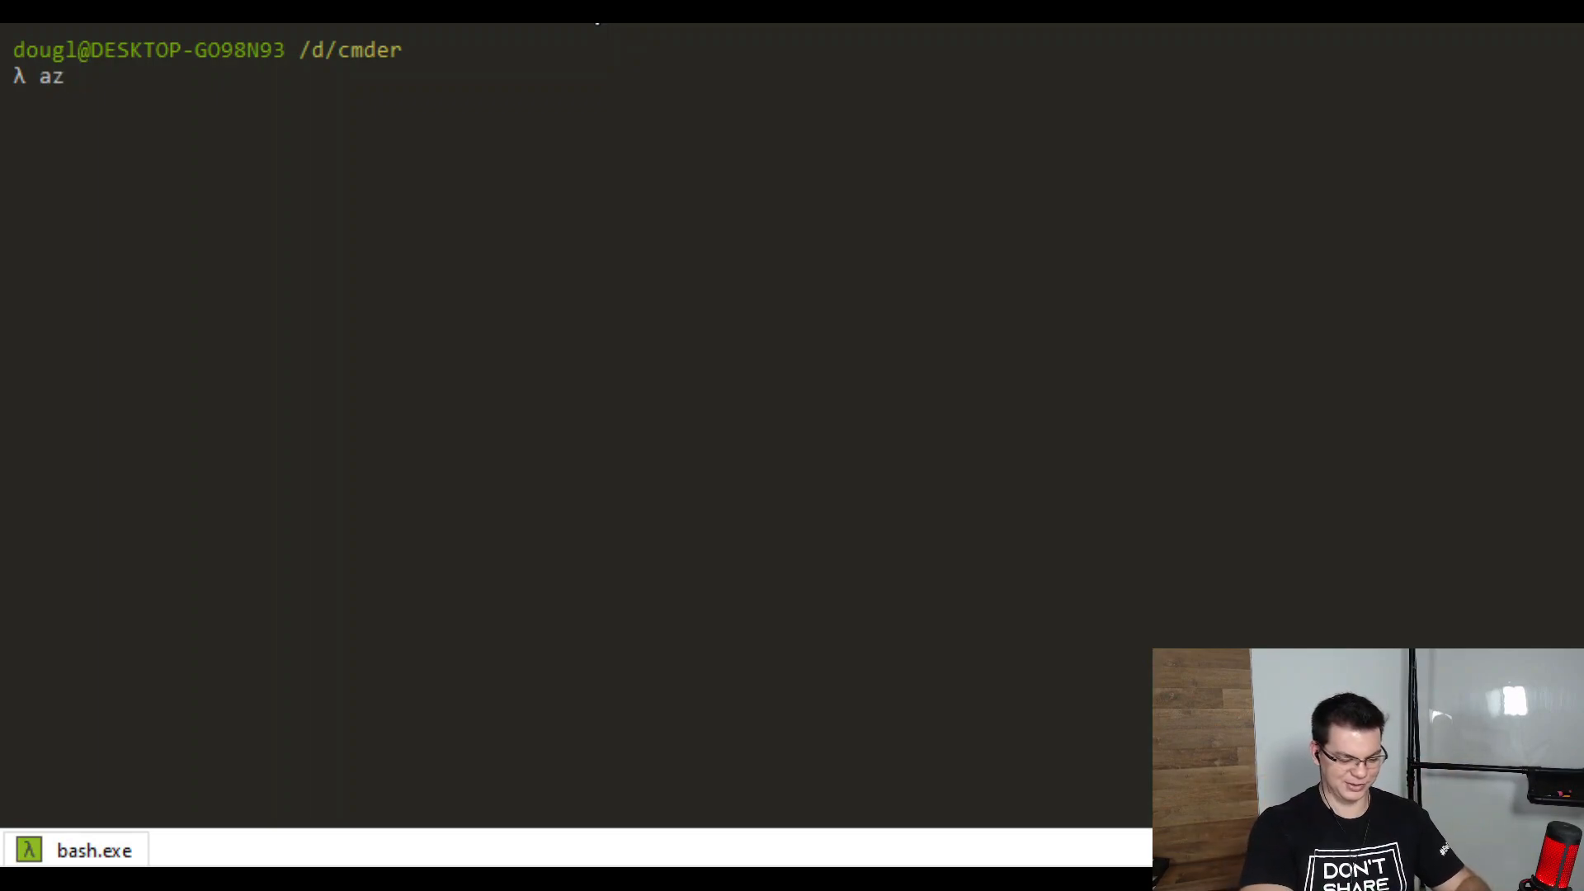
{"action": "type", "text": "sql server create --name $"}
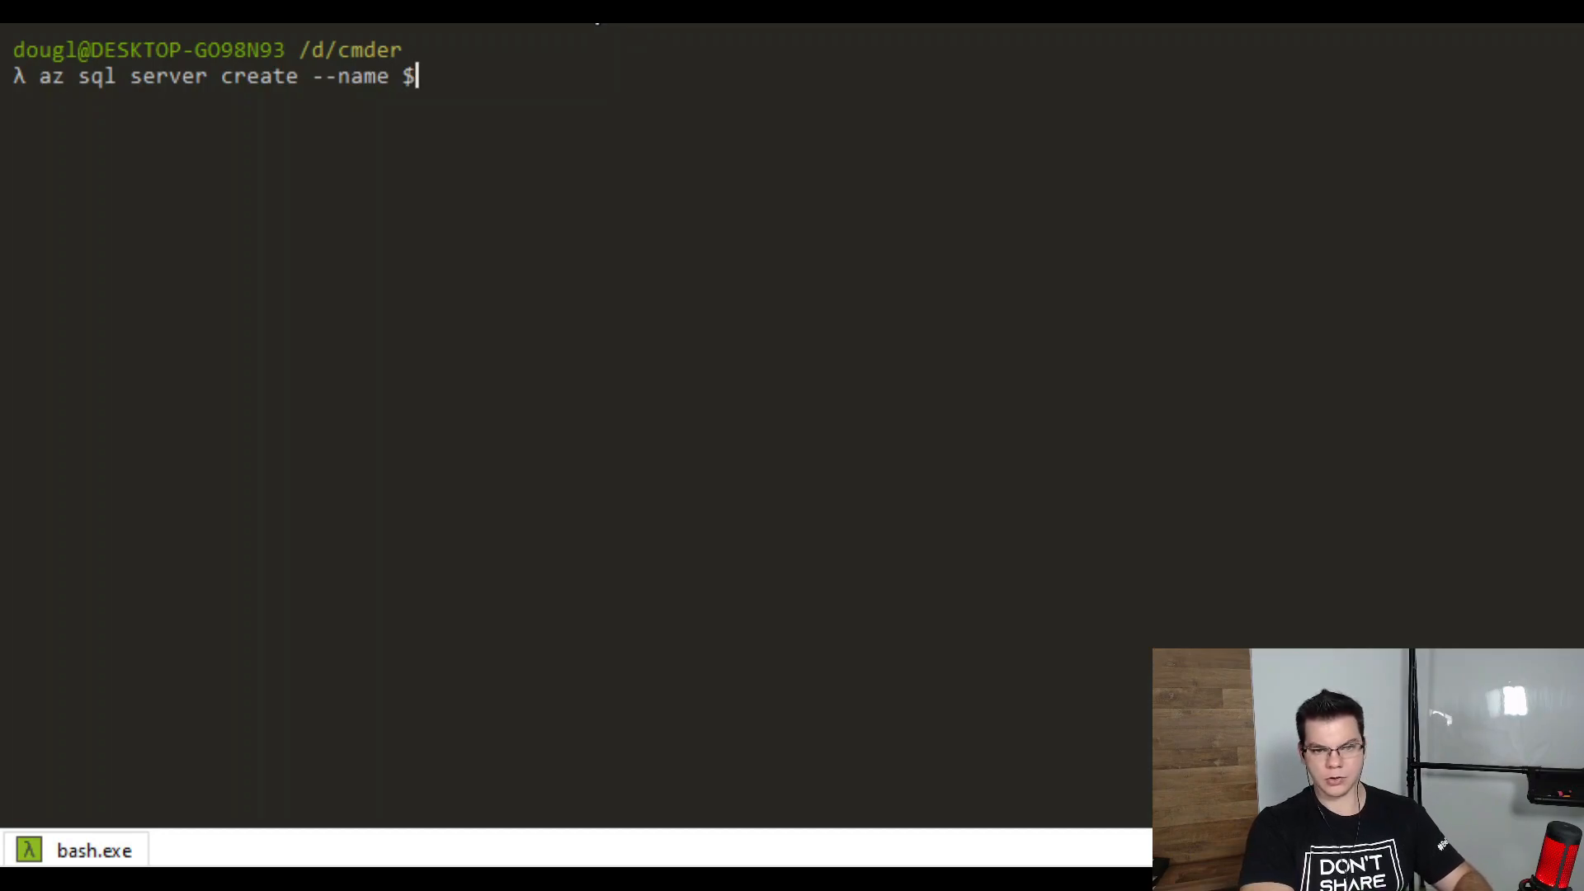
{"action": "type", "text": "serverName --resource-grou"}
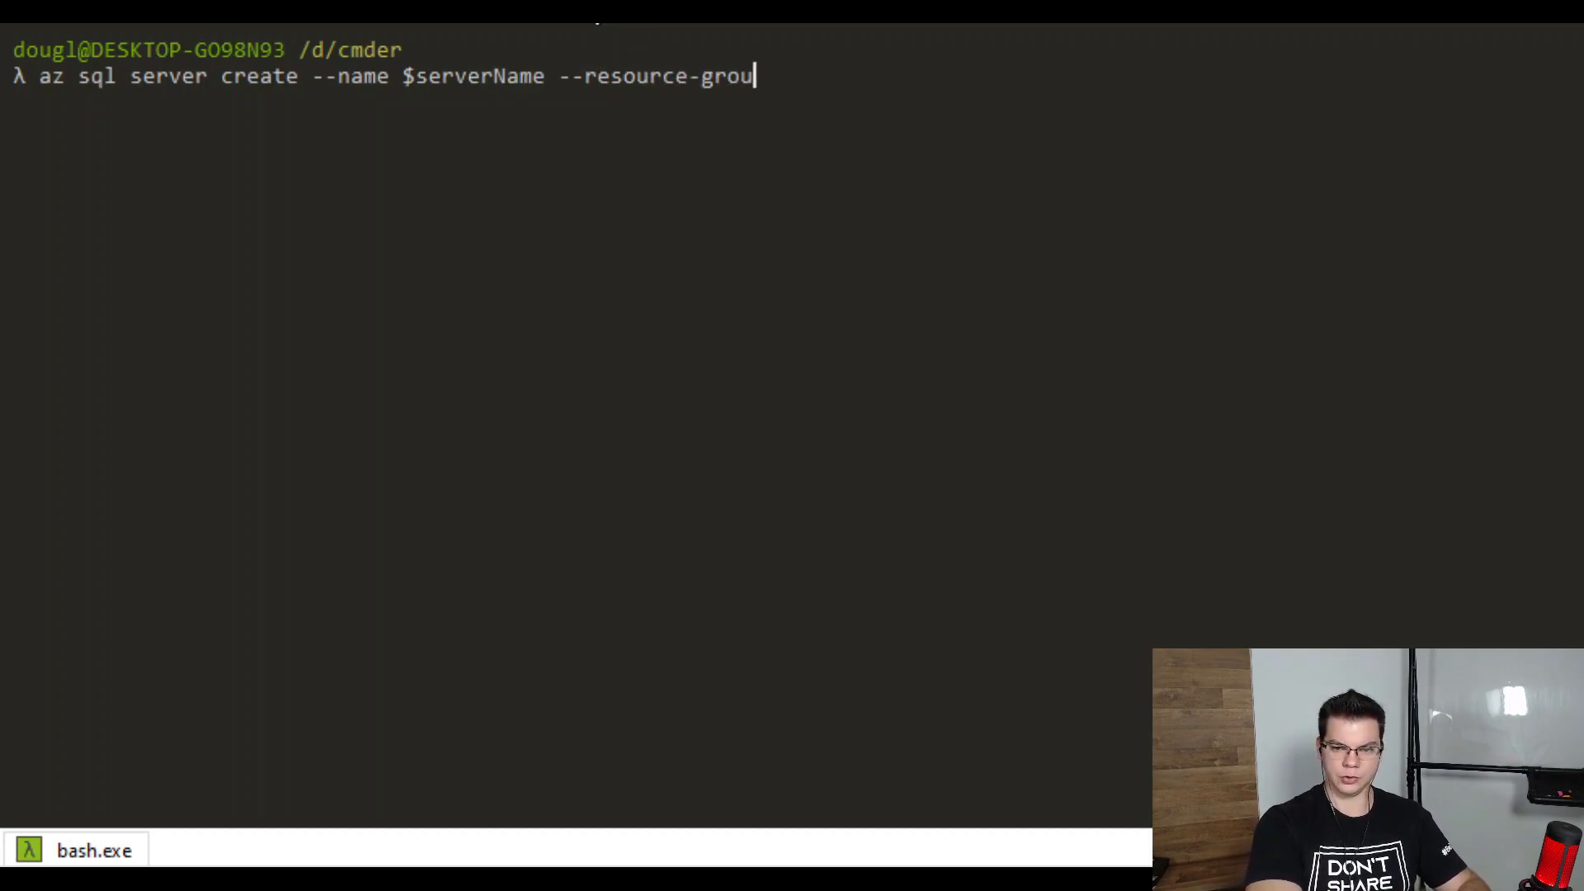
{"action": "type", "text": "p $resource"}
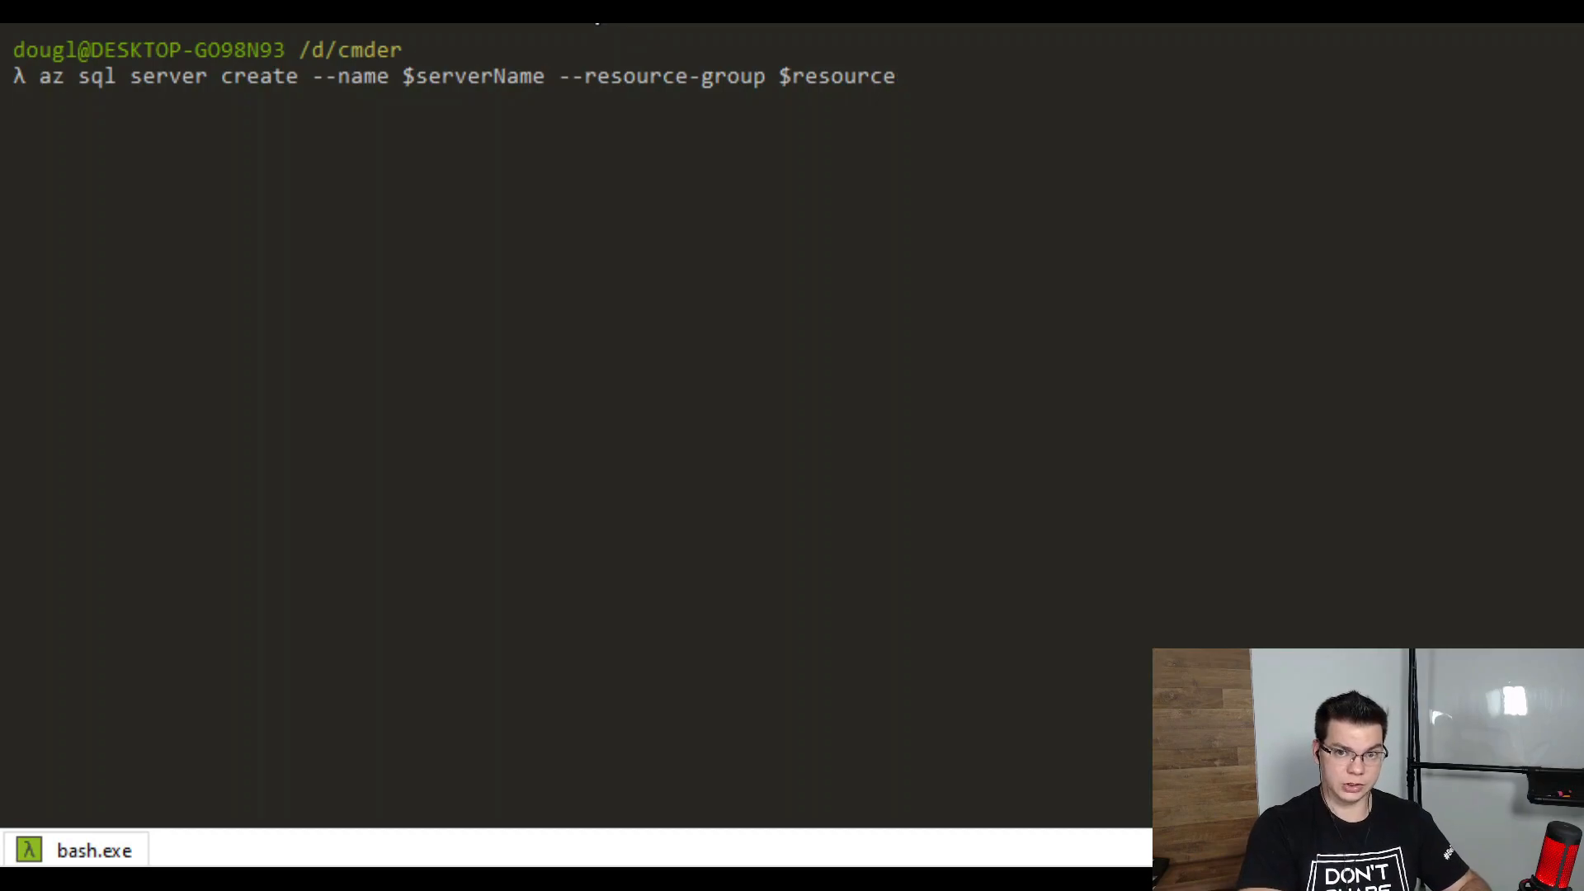
{"action": "type", "text": "--loca"}
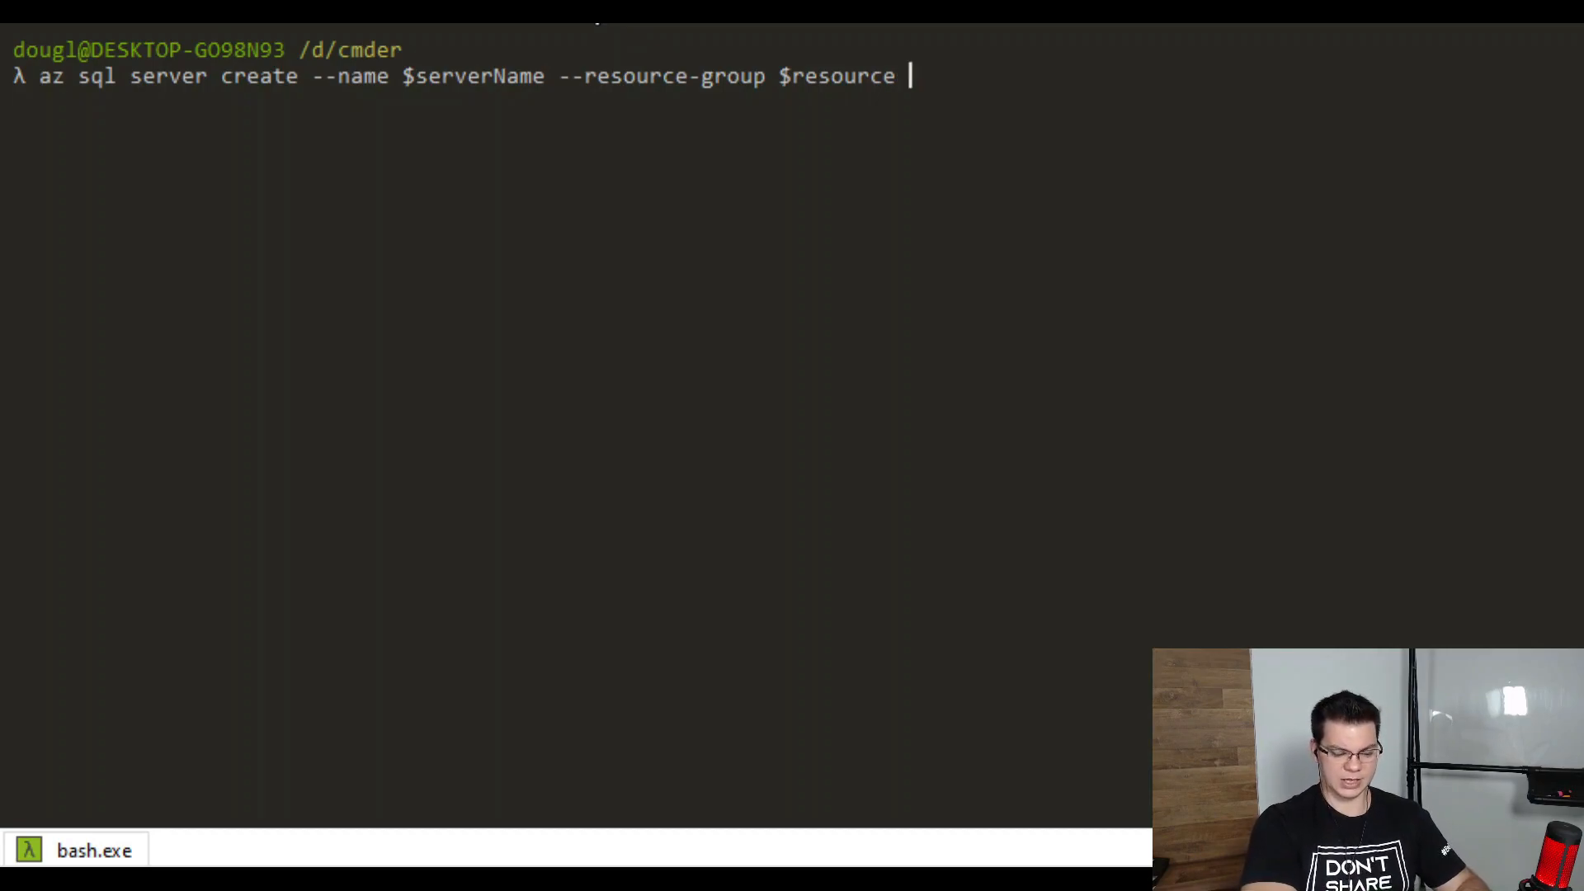
{"action": "type", "text": "tion"}
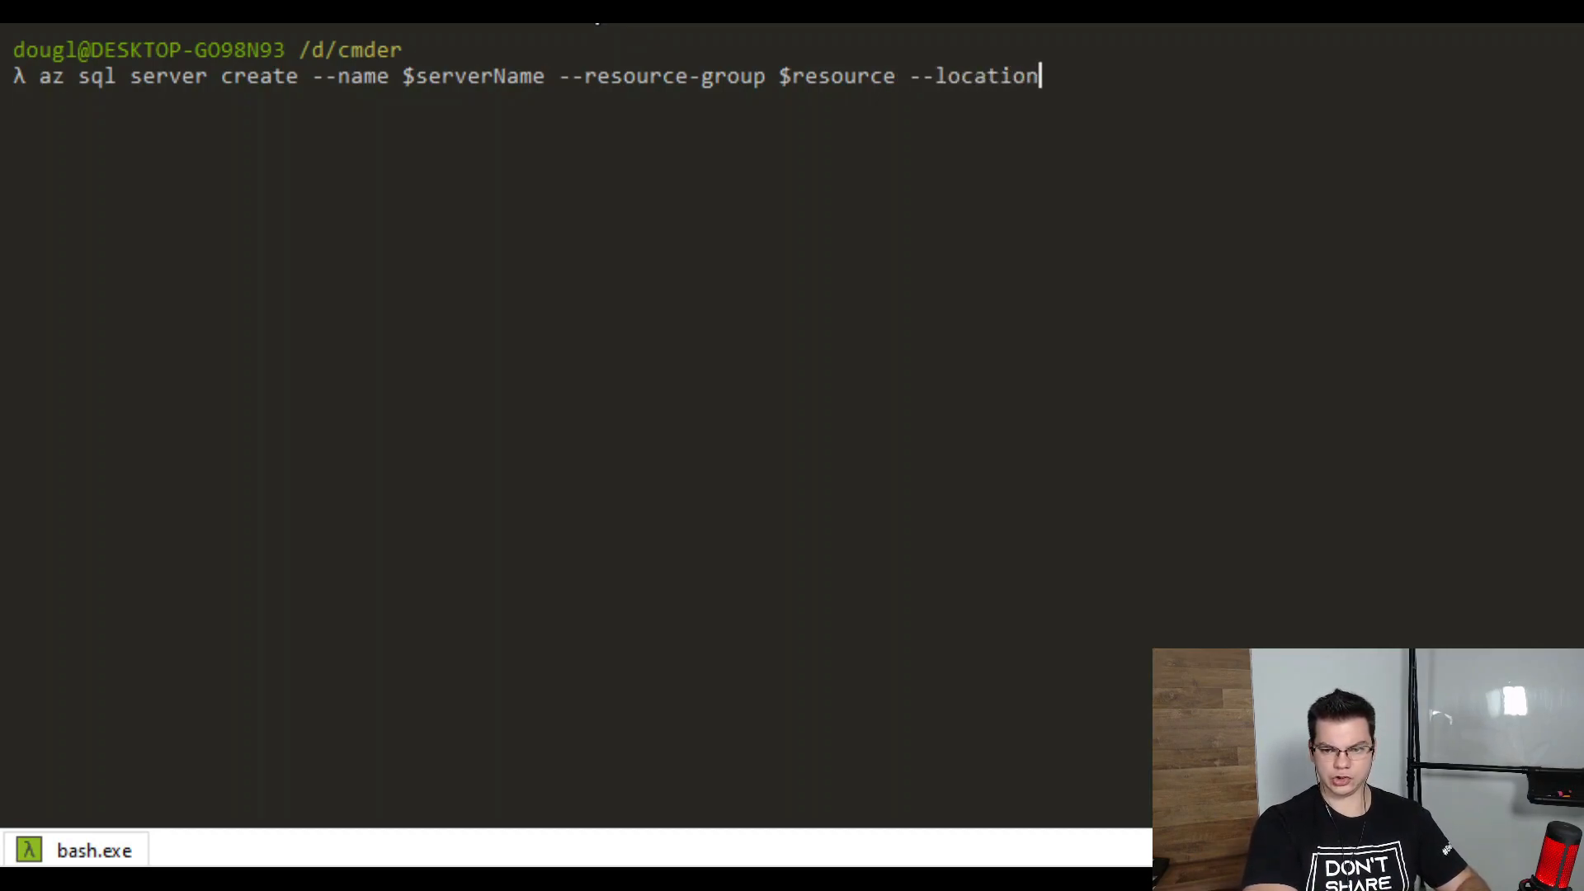
{"action": "type", "text": " $l"}
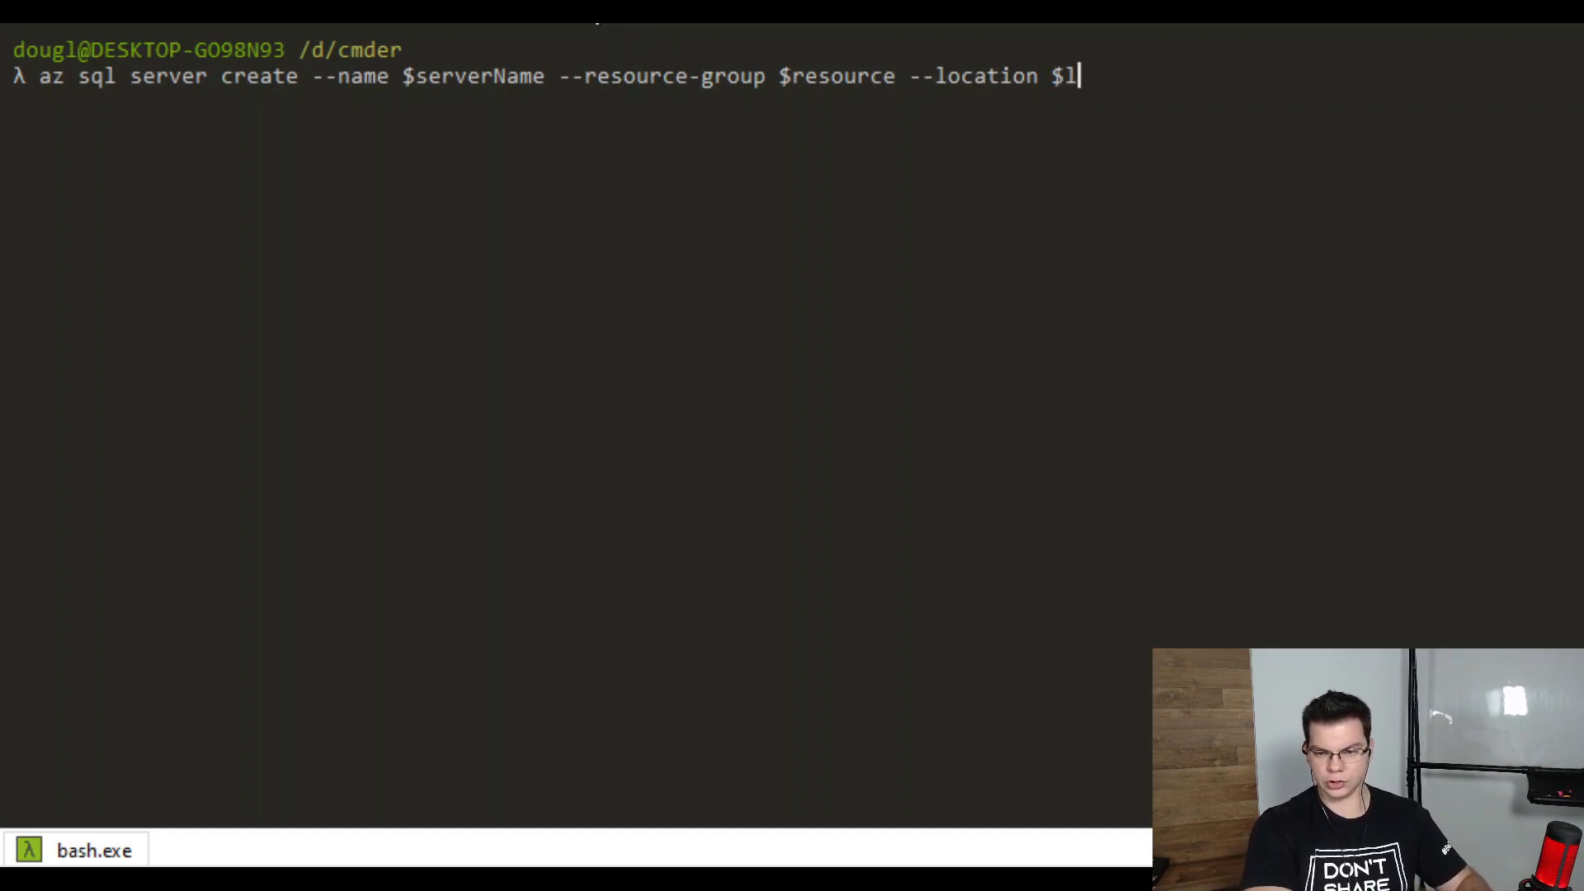
{"action": "type", "text": "ocation --adm"}
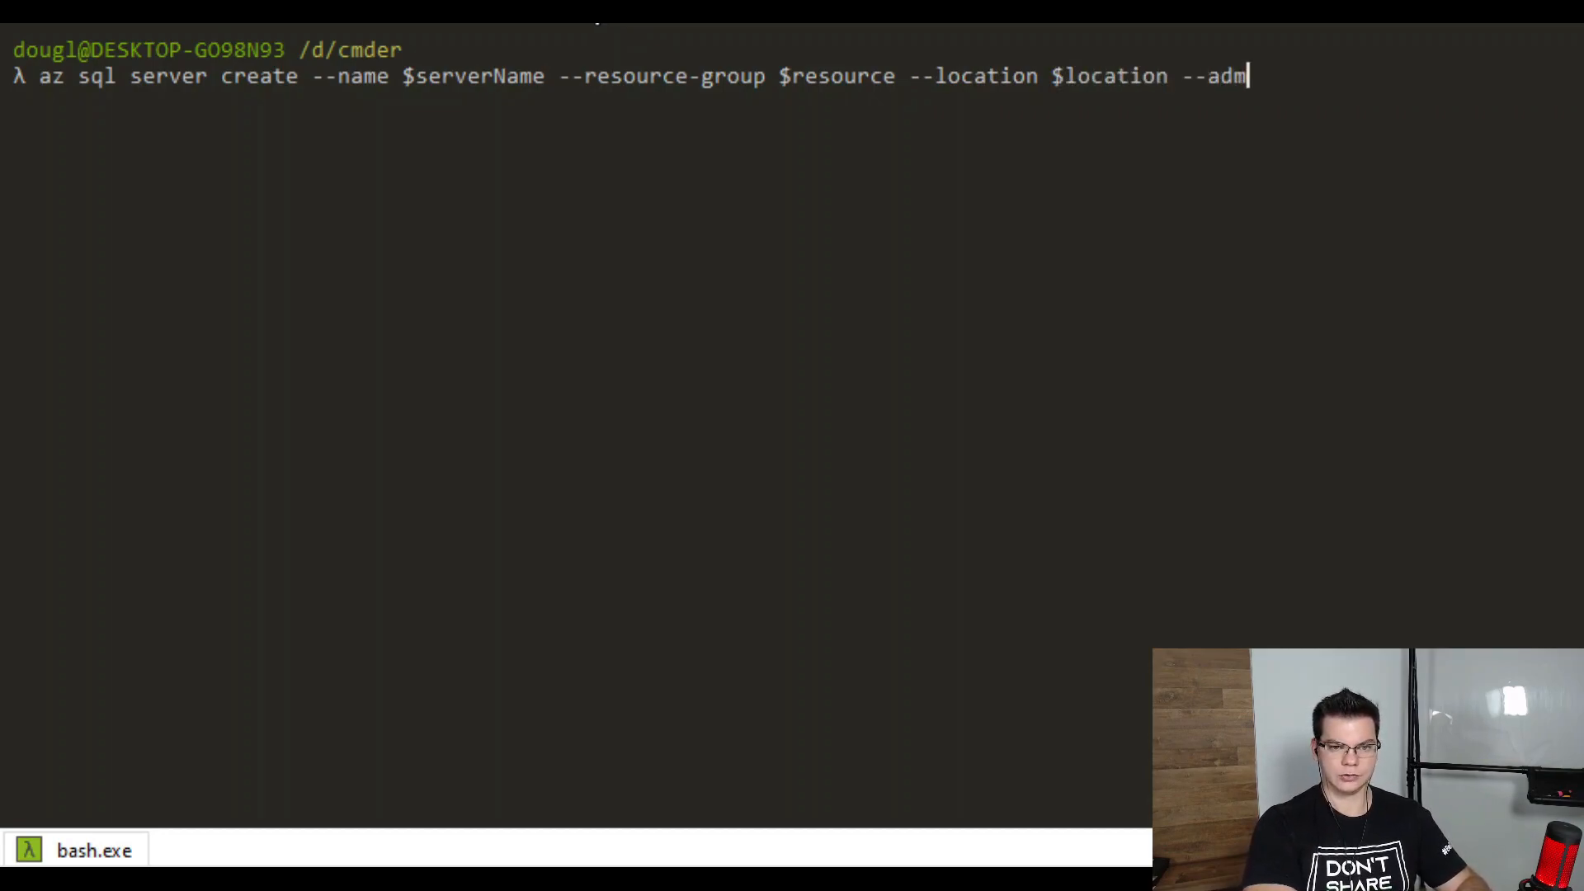
{"action": "type", "text": "in-ser $"}
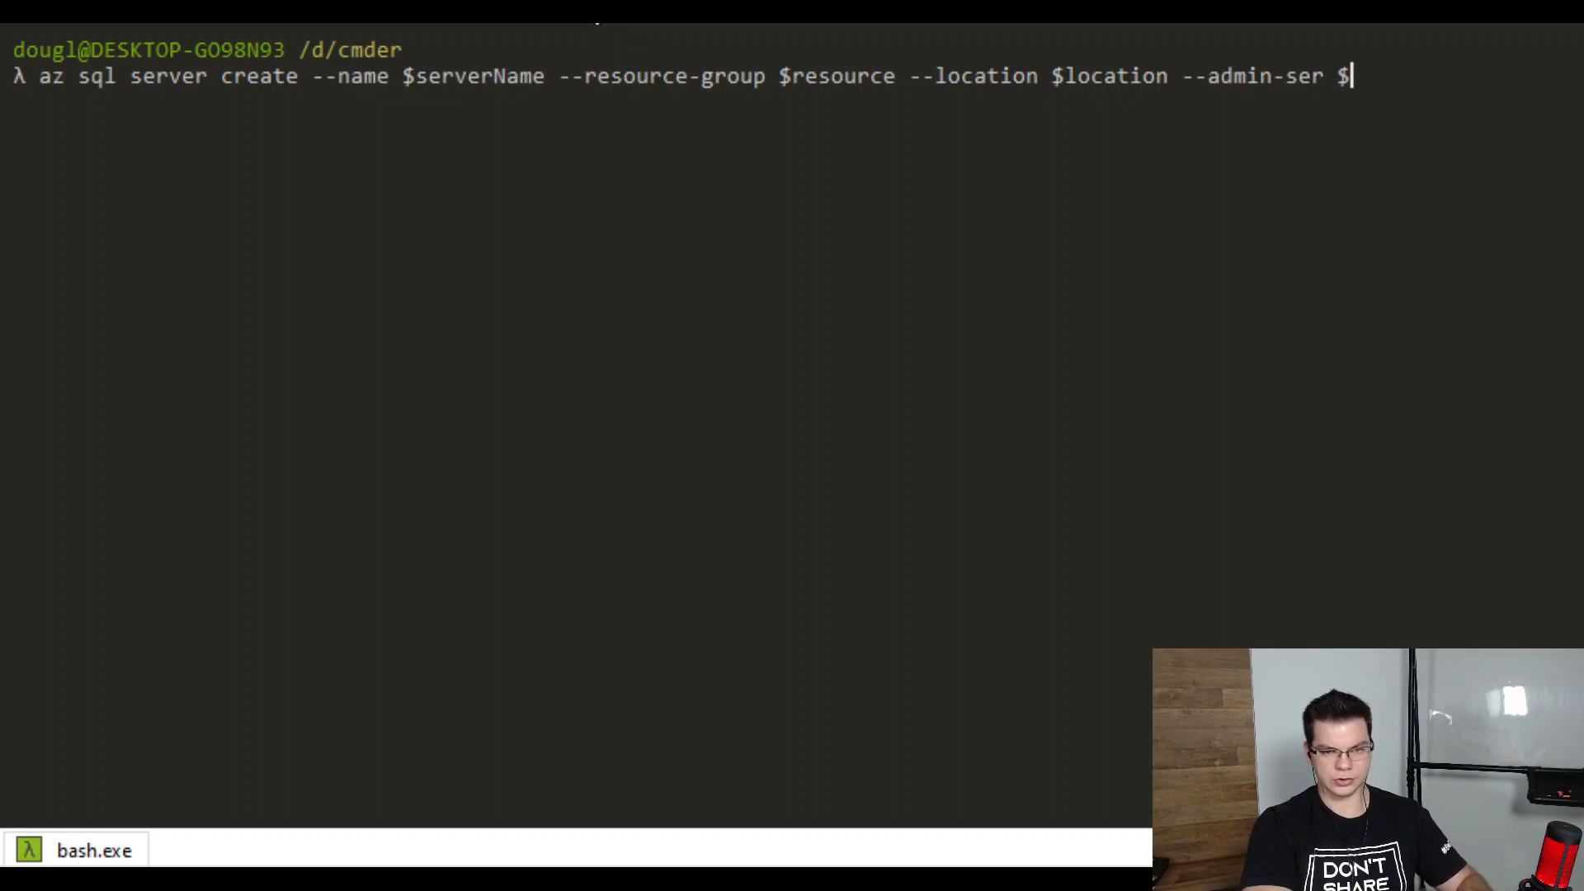
{"action": "type", "text": "adminlogin "}
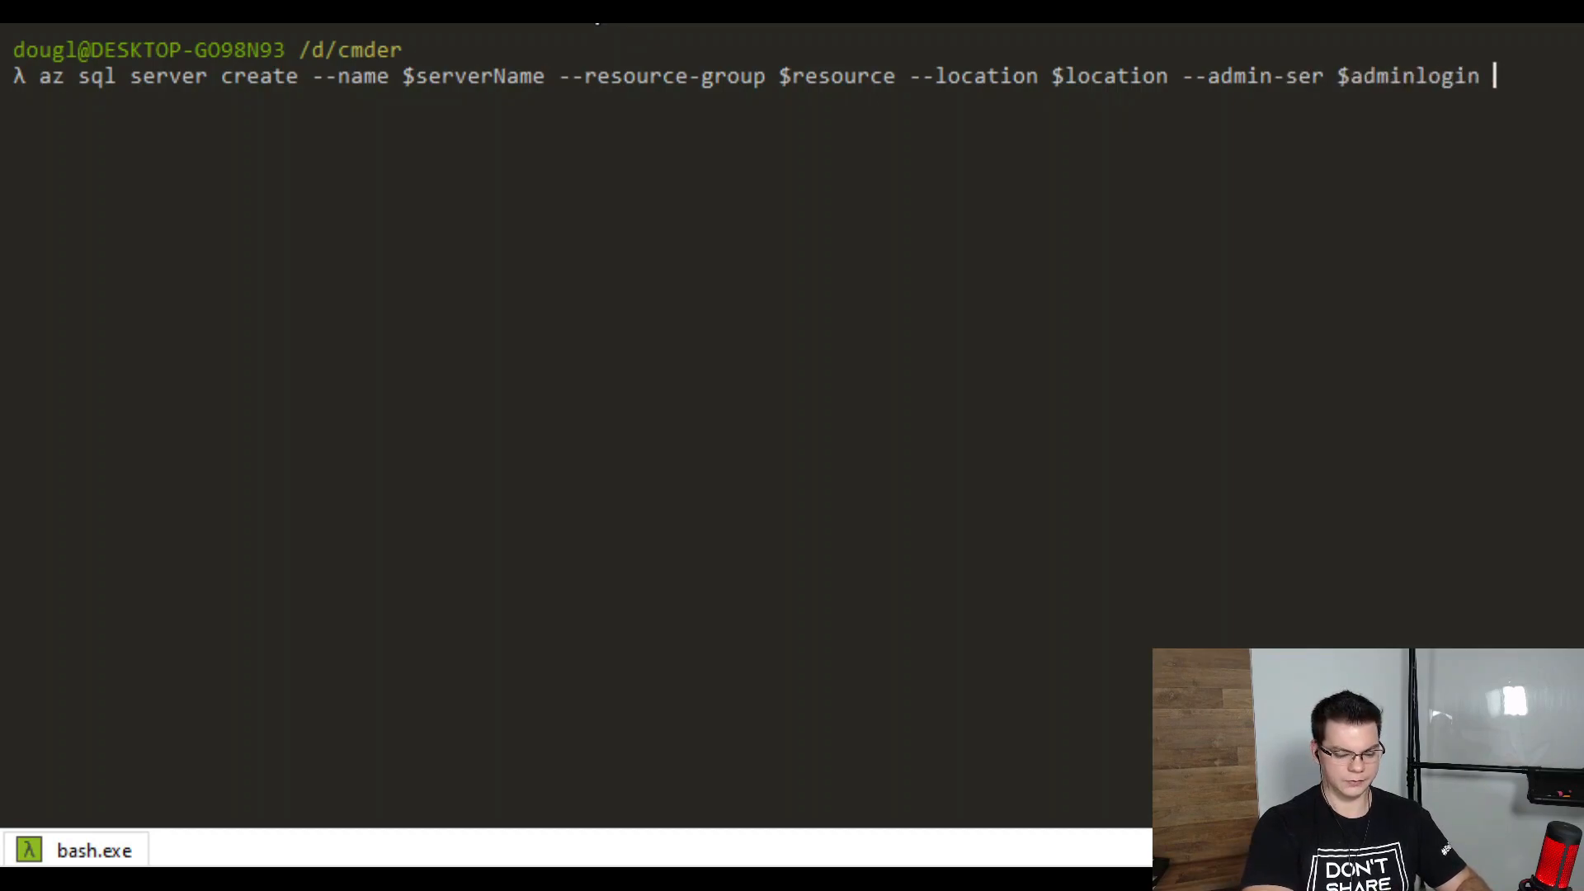
{"action": "type", "text": "--admin"}
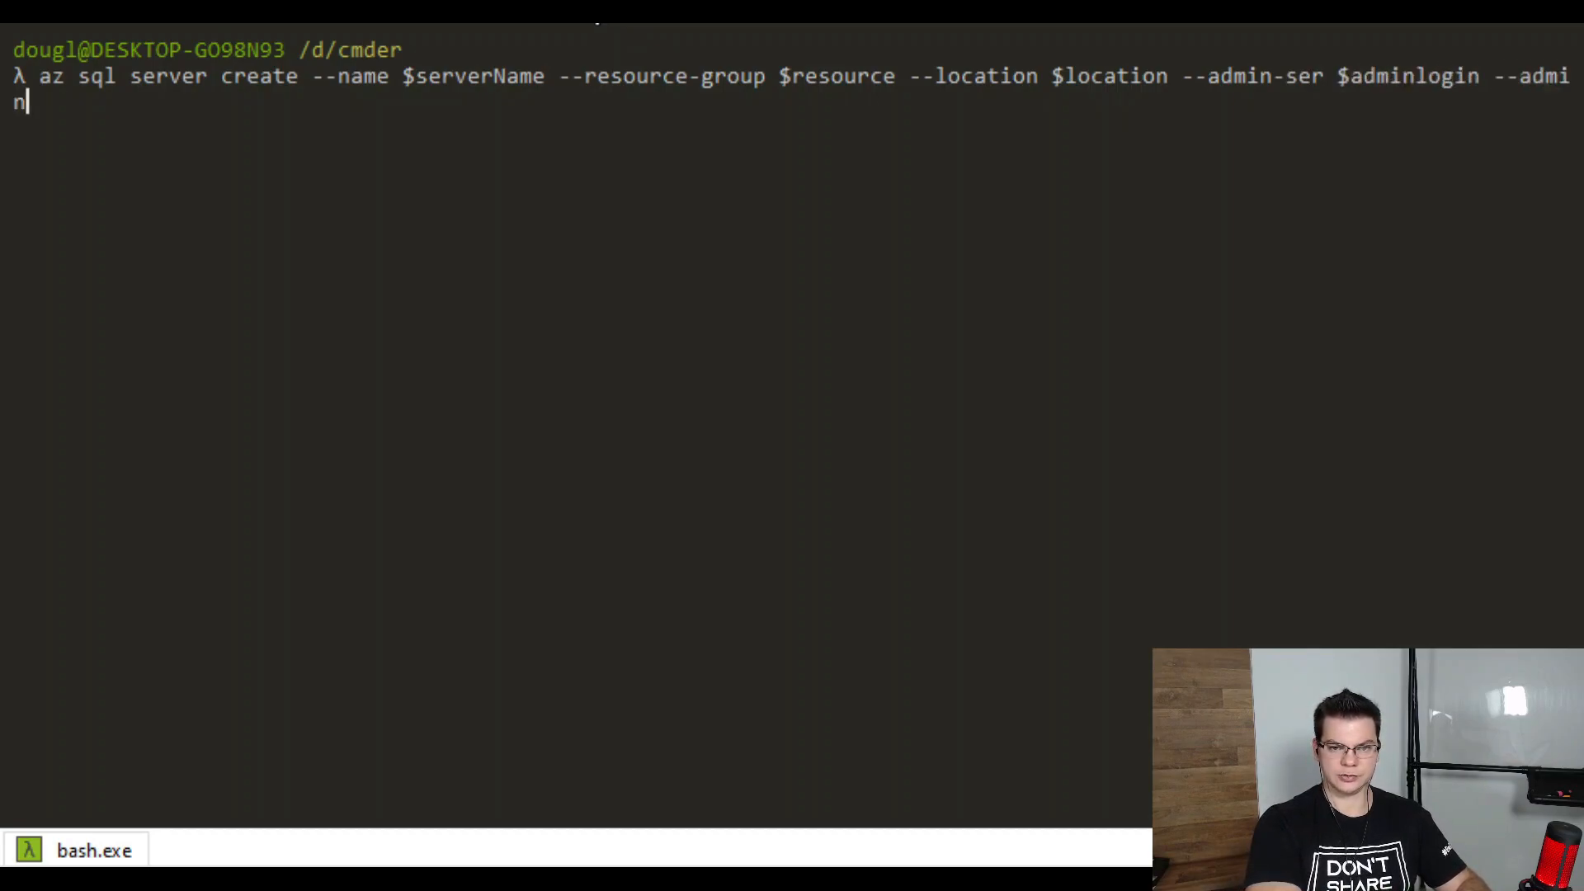
{"action": "type", "text": "-password "}
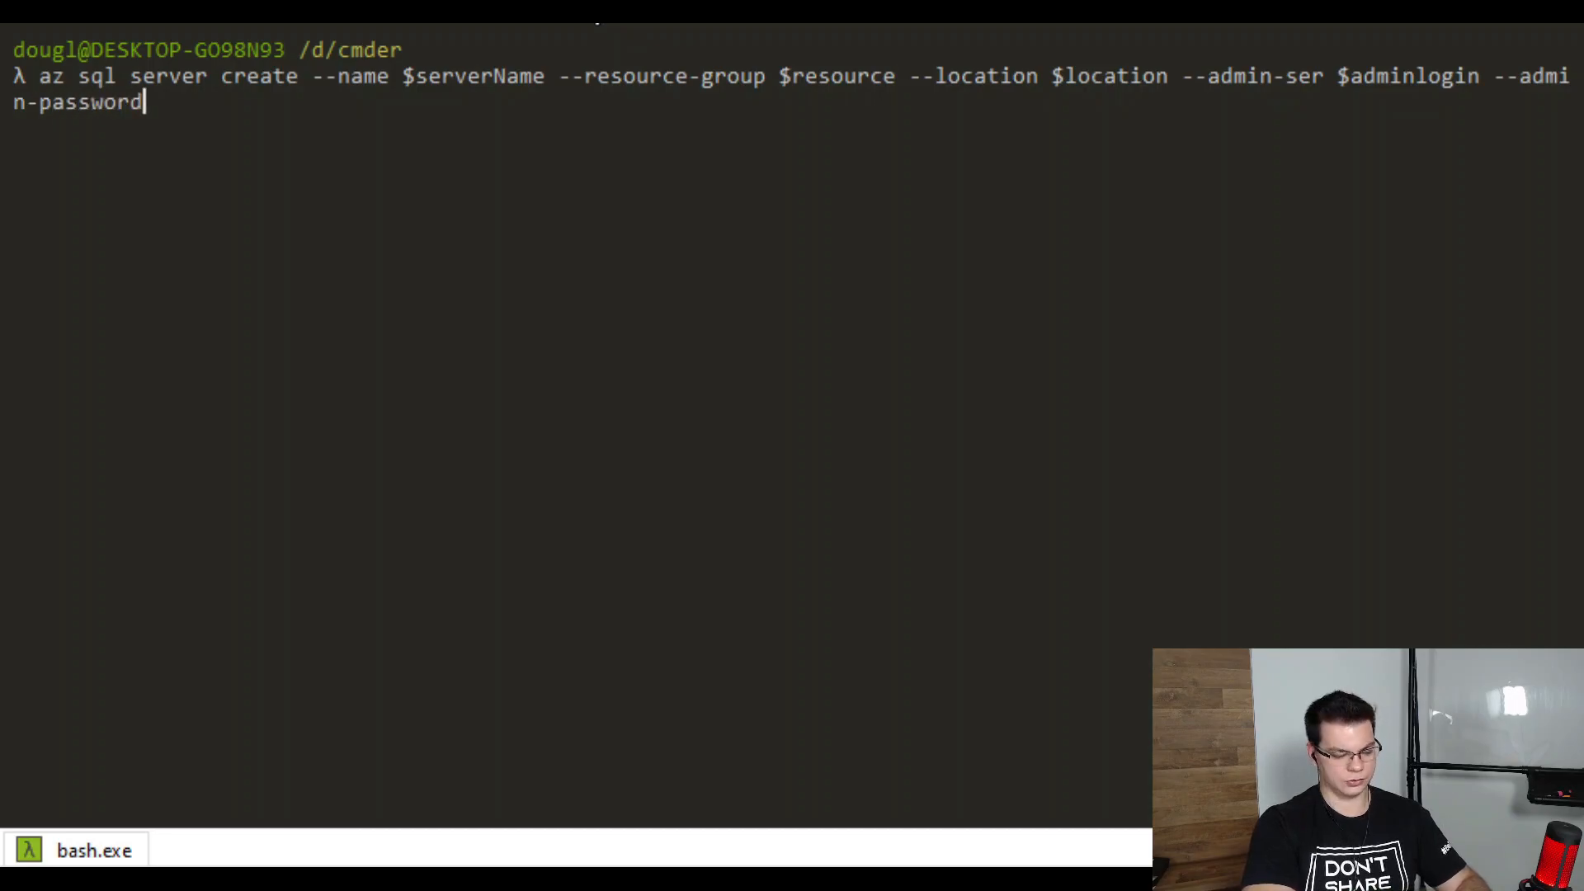
{"action": "type", "text": "$password"}
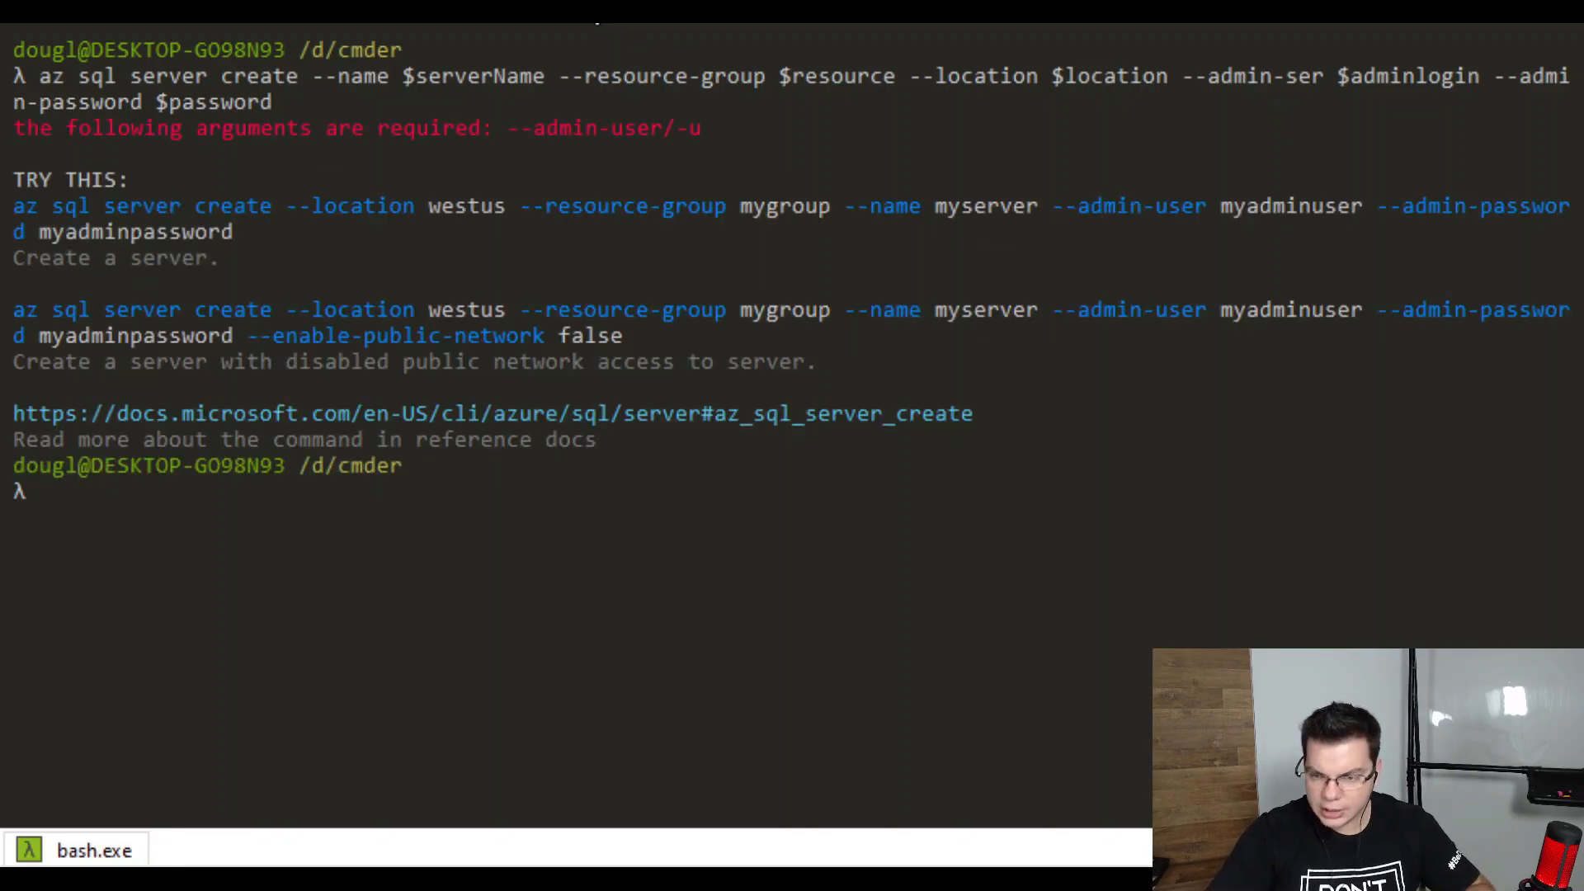
{"action": "key", "text": "Up"}
{"action": "key", "text": "Left"}
{"action": "key", "text": "Left"}
{"action": "key", "text": "Left"}
{"action": "key", "text": "Left"}
{"action": "key", "text": "Left"}
{"action": "key", "text": "Left"}
{"action": "key", "text": "Left"}
{"action": "key", "text": "Left"}
{"action": "key", "text": "Left"}
{"action": "key", "text": "Left"}
{"action": "key", "text": "Left"}
{"action": "key", "text": "Left"}
{"action": "key", "text": "Left"}
{"action": "key", "text": "Left"}
{"action": "key", "text": "Left"}
{"action": "key", "text": "Left"}
{"action": "key", "text": "Left"}
{"action": "key", "text": "Left"}
{"action": "key", "text": "Left"}
{"action": "key", "text": "Left"}
{"action": "key", "text": "Left"}
{"action": "key", "text": "Left"}
{"action": "key", "text": "Left"}
{"action": "key", "text": "Left"}
{"action": "key", "text": "Left"}
{"action": "key", "text": "Left"}
{"action": "key", "text": "Left"}
{"action": "key", "text": "Left"}
{"action": "key", "text": "Left"}
{"action": "key", "text": "Left"}
{"action": "key", "text": "Left"}
{"action": "key", "text": "Left"}
{"action": "key", "text": "Left"}
{"action": "key", "text": "Left"}
{"action": "key", "text": "Left"}
{"action": "key", "text": "Left"}
{"action": "key", "text": "Left"}
{"action": "key", "text": "Left"}
{"action": "key", "text": "Left"}
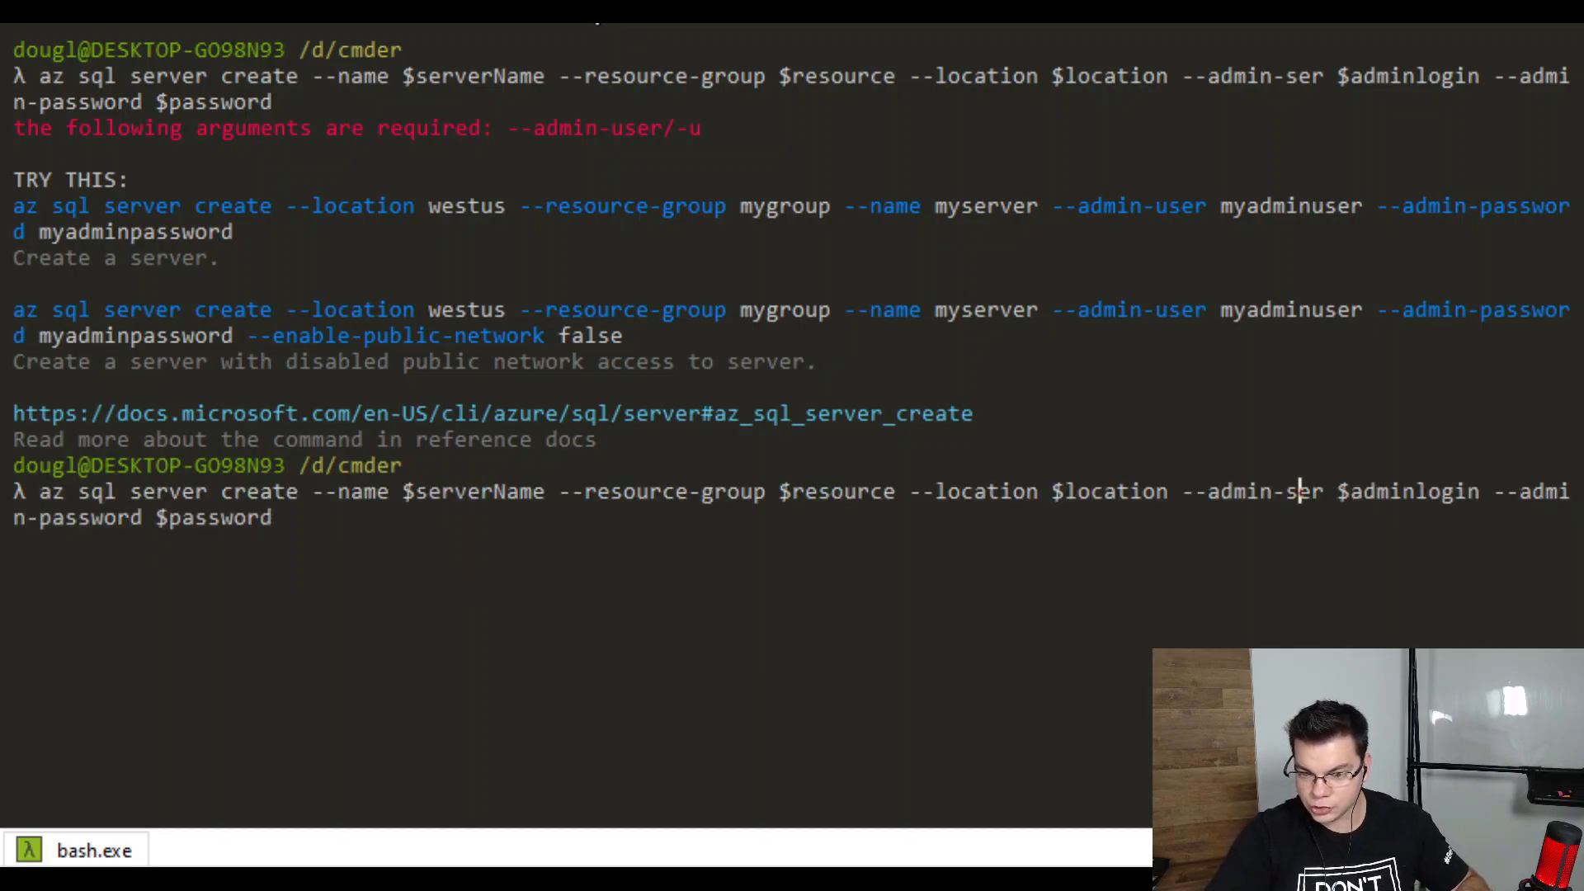
{"action": "type", "text": "u"}
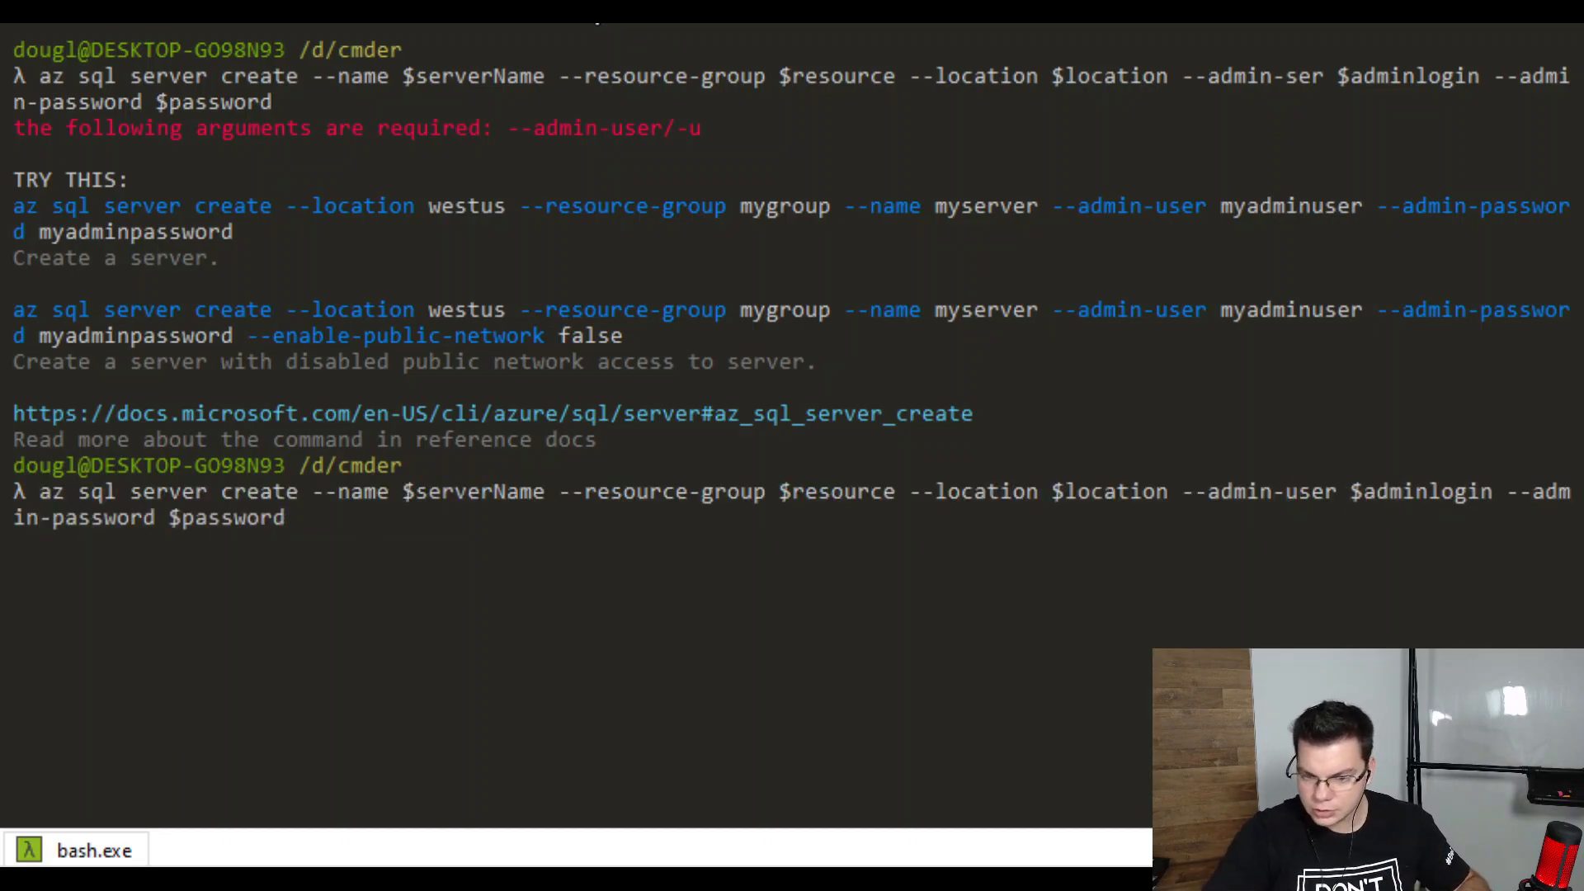
{"action": "key", "text": "Return"}
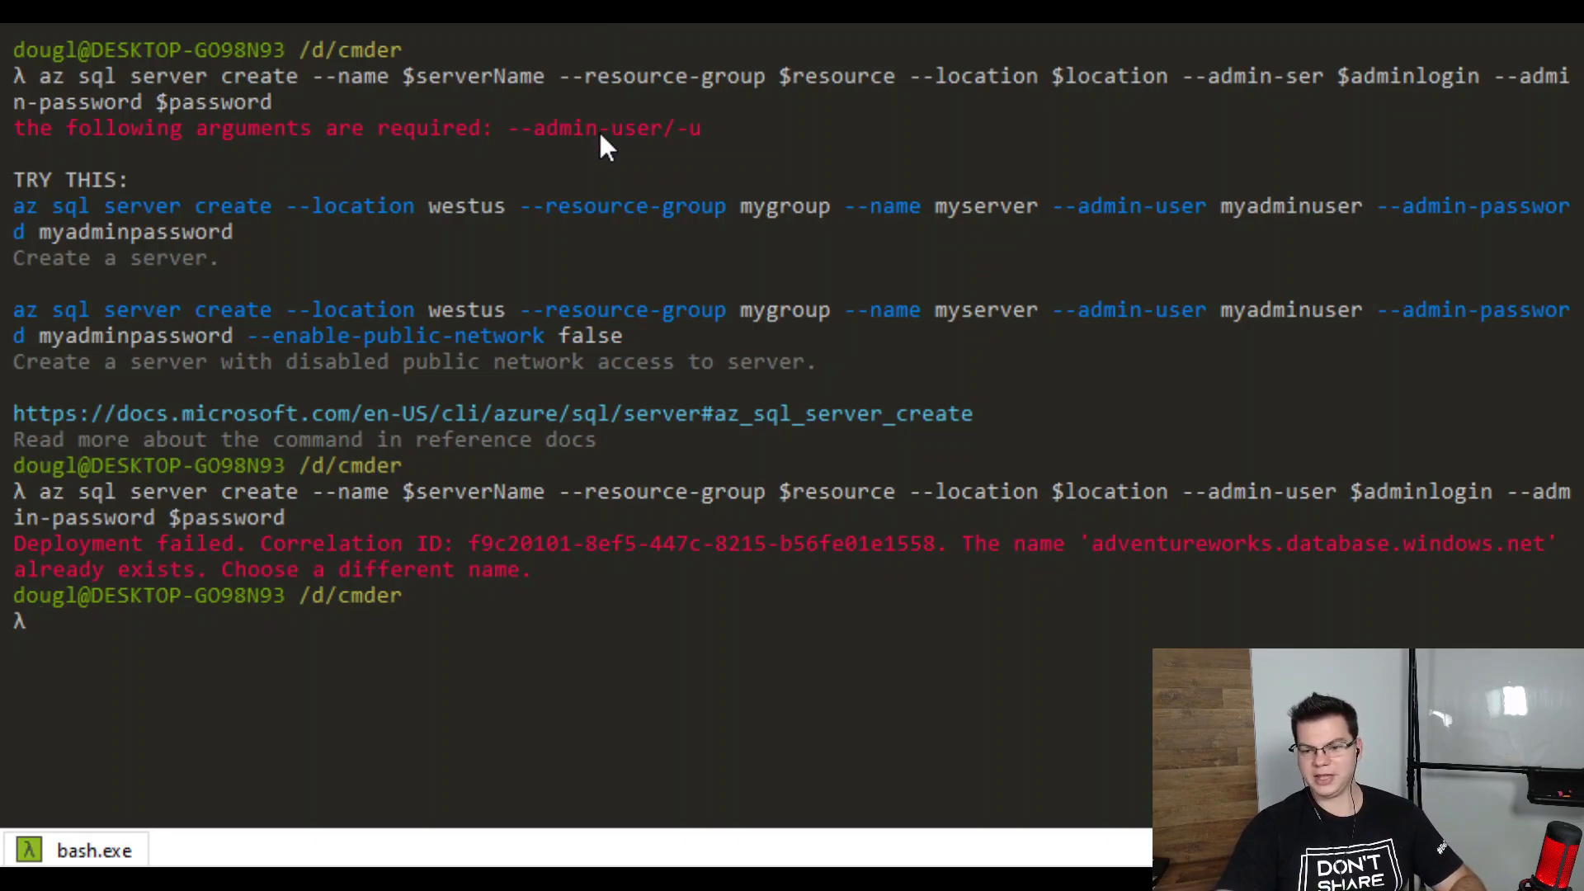
{"action": "key", "text": "Return"}
{"action": "key", "text": "Return"}
{"action": "key", "text": "Return"}
{"action": "key", "text": "Return"}
{"action": "key", "text": "Return"}
{"action": "key", "text": "Return"}
{"action": "key", "text": "Return"}
{"action": "key", "text": "Return"}
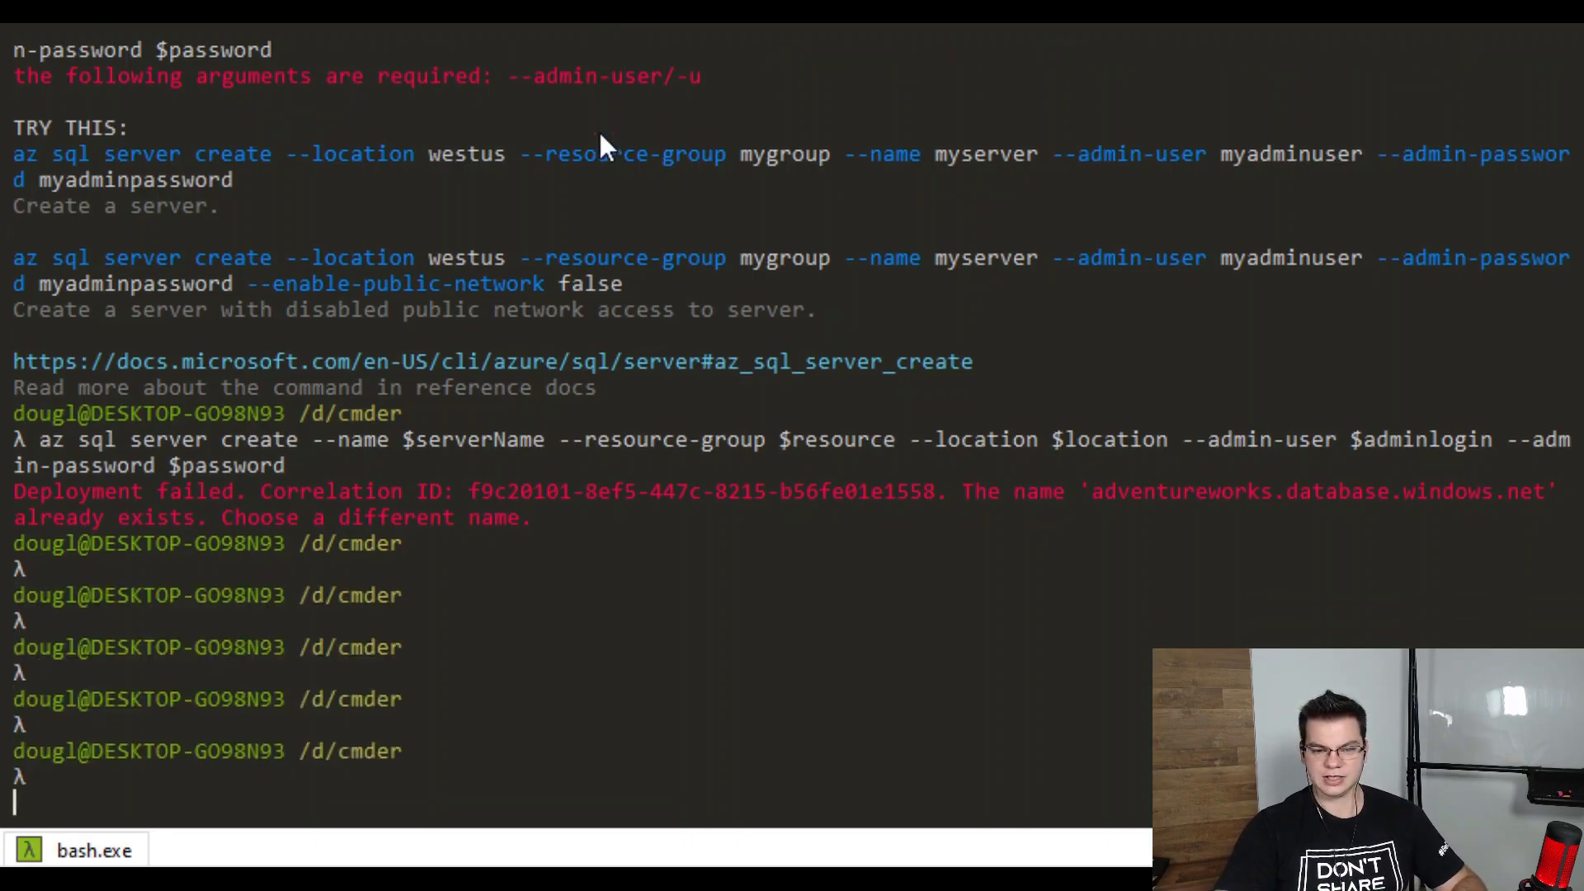
{"action": "key", "text": "Return"}
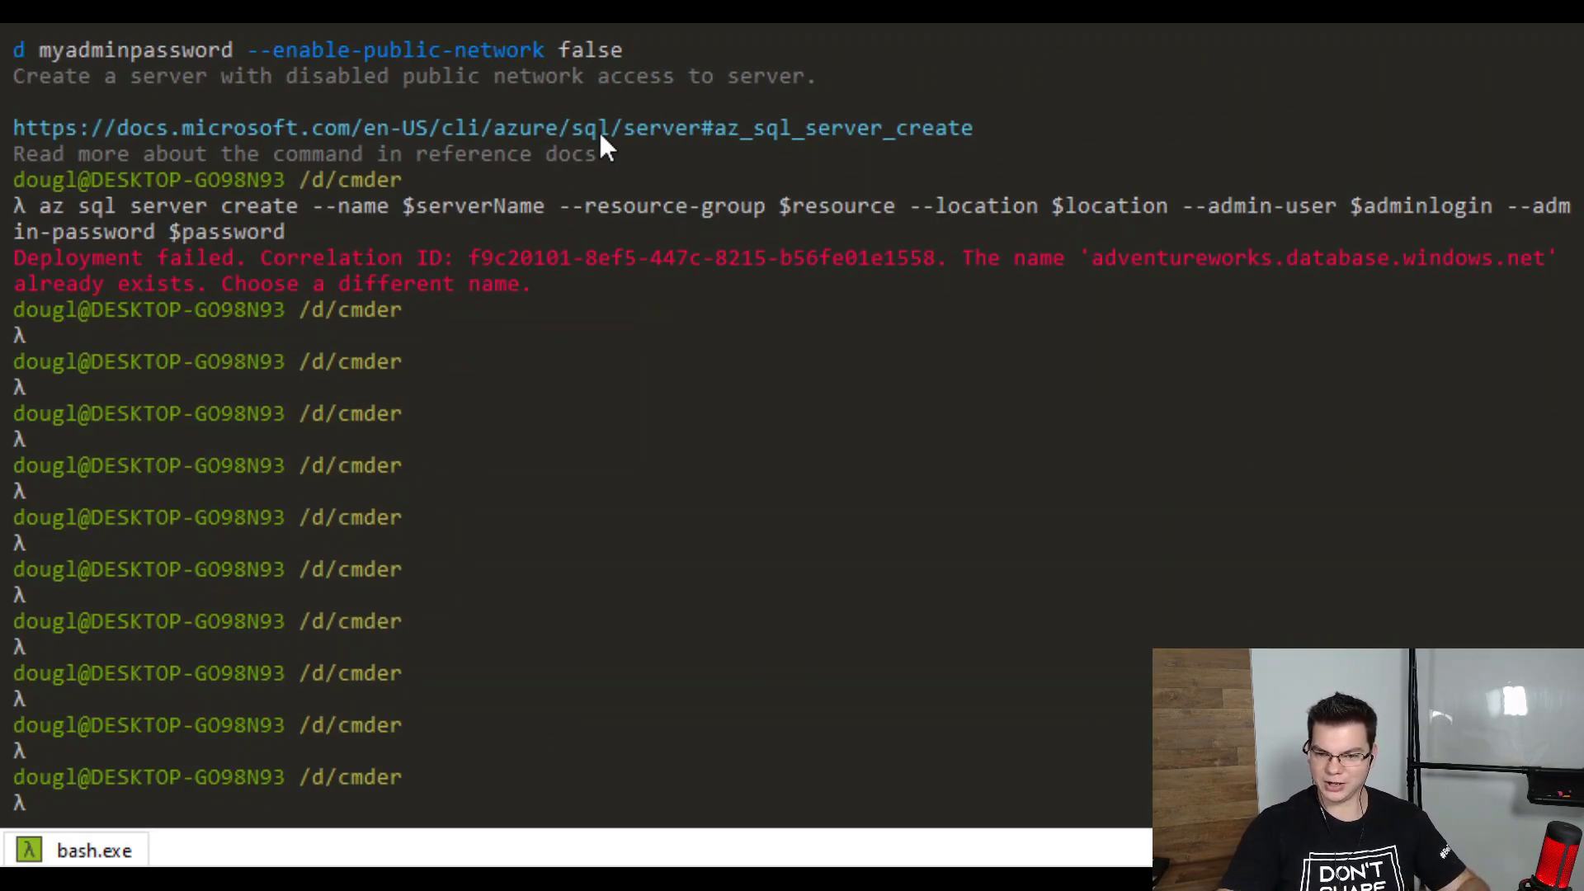
{"action": "key", "text": "Up"}
{"action": "key", "text": "Left"}
{"action": "key", "text": "Left"}
{"action": "key", "text": "Left"}
{"action": "key", "text": "Left"}
{"action": "key", "text": "Left"}
{"action": "key", "text": "Left"}
{"action": "key", "text": "Left"}
{"action": "key", "text": "Left"}
{"action": "key", "text": "Left"}
{"action": "key", "text": "Left"}
{"action": "key", "text": "Left"}
{"action": "key", "text": "Left"}
{"action": "key", "text": "Left"}
{"action": "key", "text": "Left"}
{"action": "key", "text": "Left"}
{"action": "key", "text": "Left"}
{"action": "key", "text": "Left"}
{"action": "key", "text": "Left"}
{"action": "key", "text": "Left"}
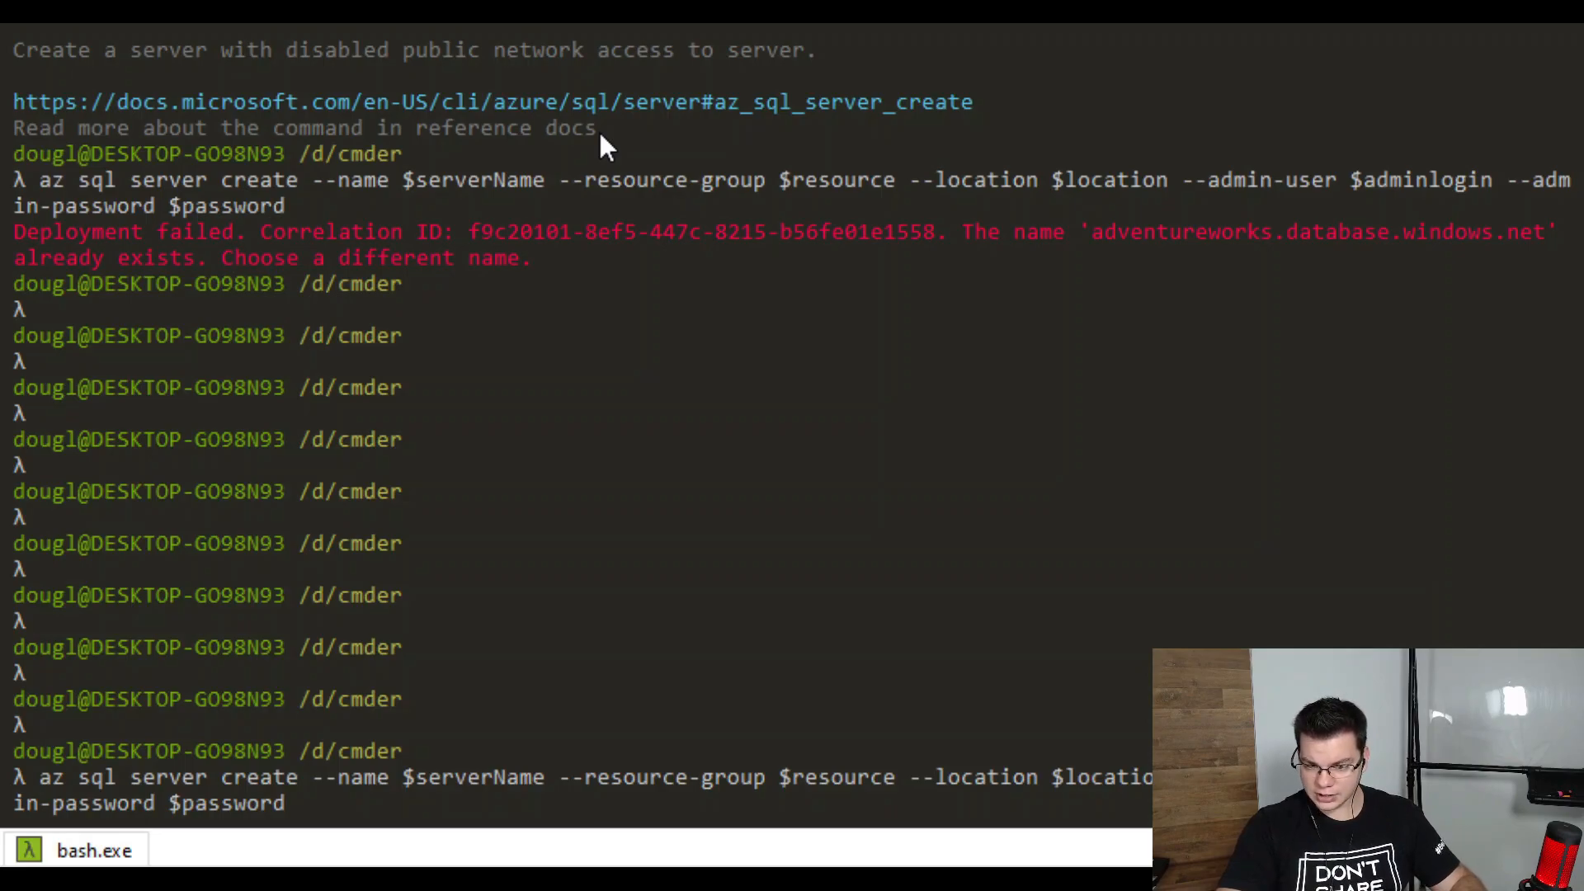
{"action": "key", "text": "ctrl+u"}
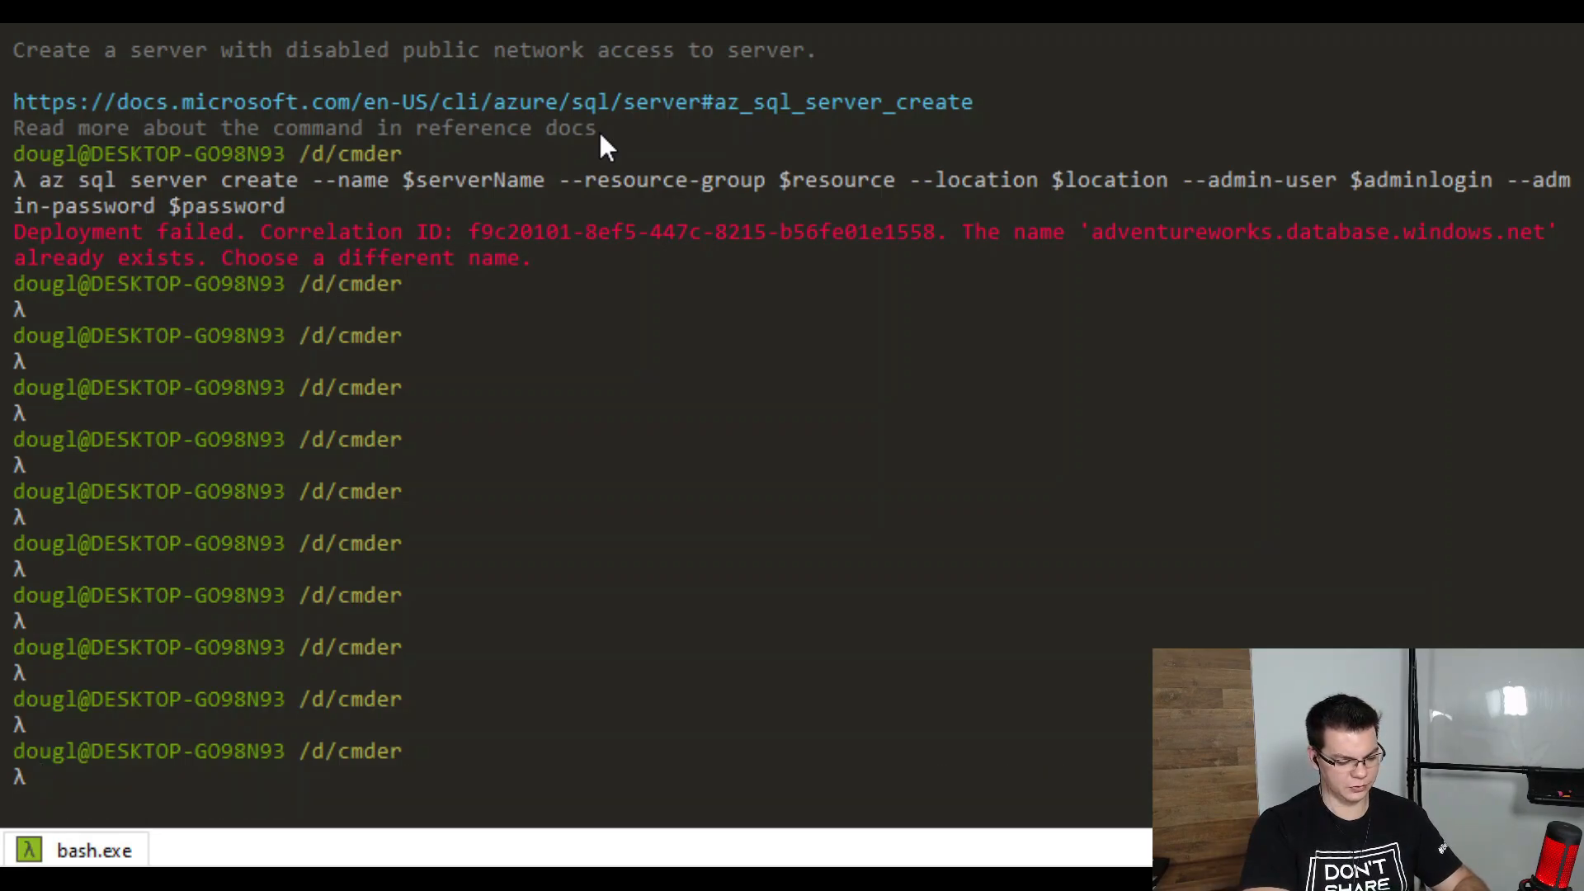
Set serverName to adventureRoad and echo it to confirm the value
{"action": "type", "text": "serverNam"}
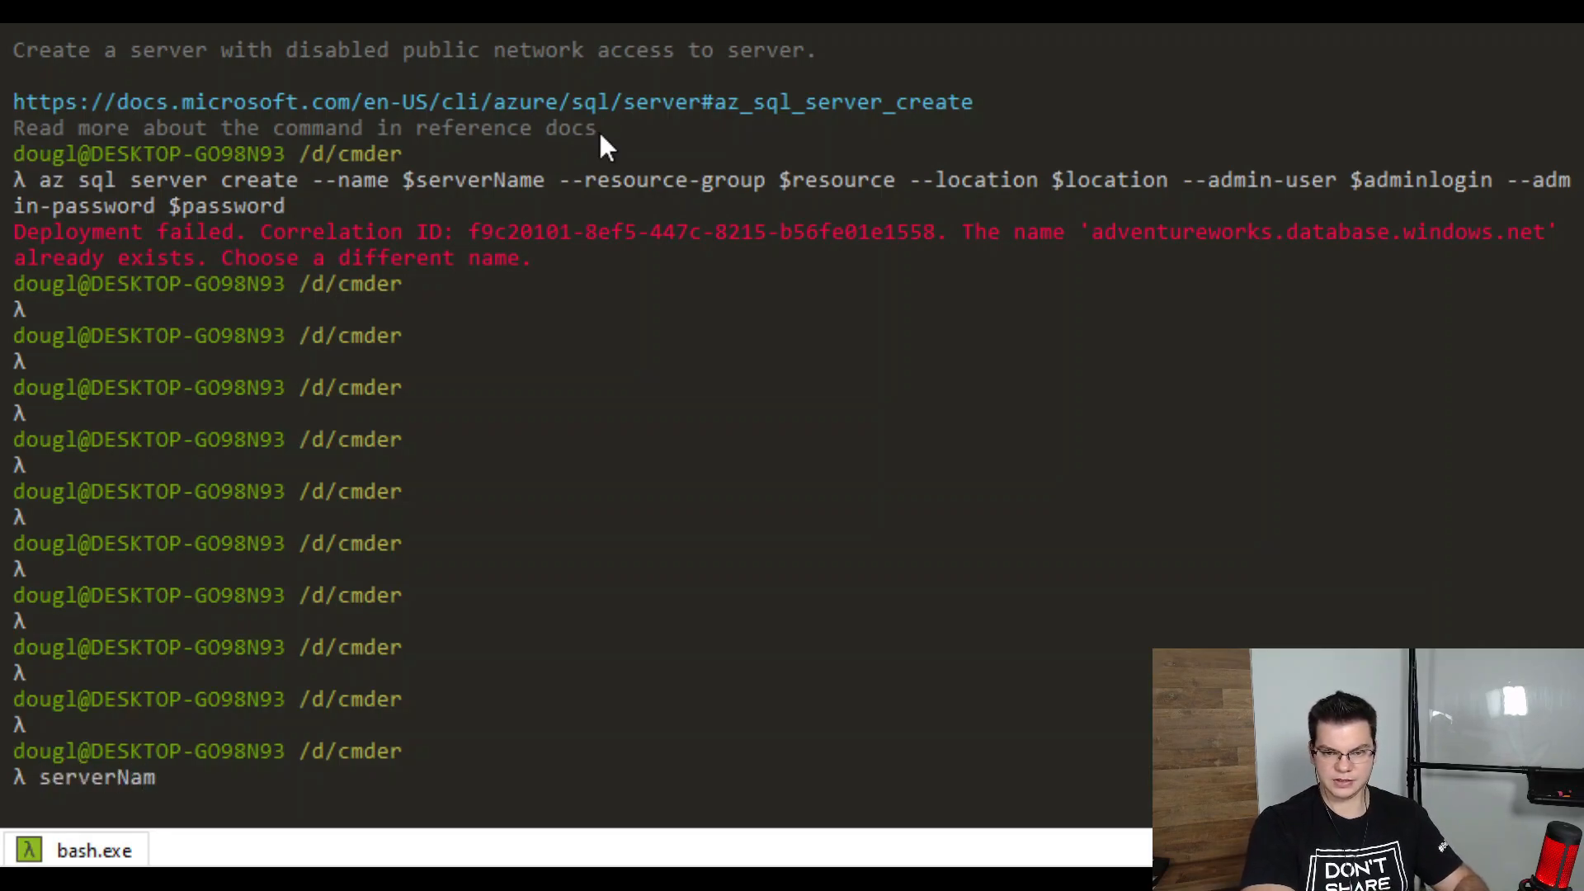
{"action": "type", "text": "e="}
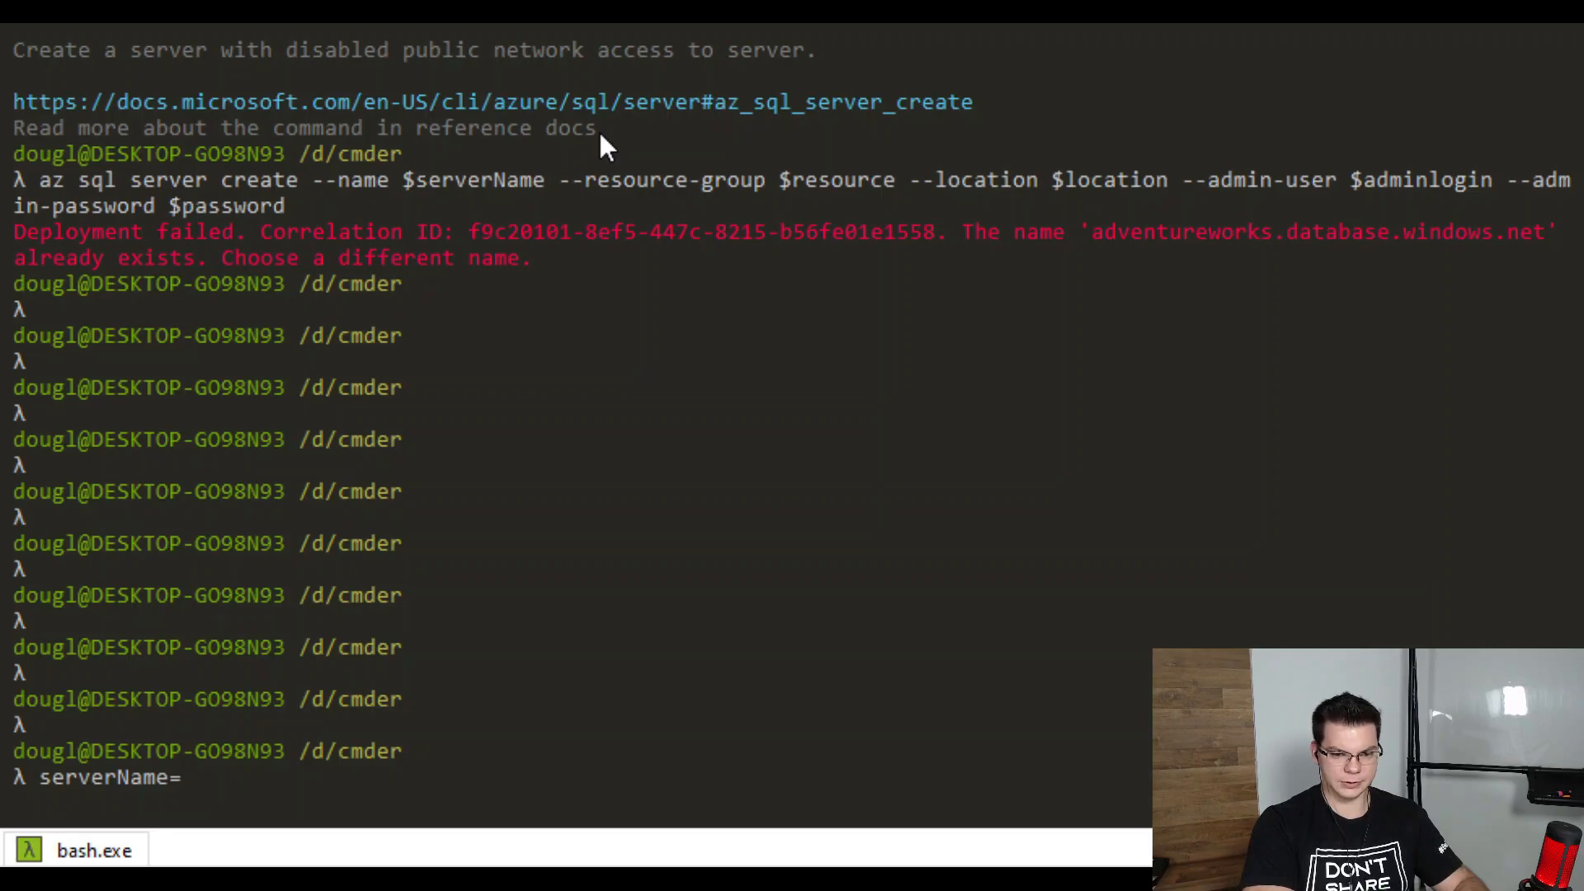
{"action": "type", "text": "av"}
{"action": "key", "text": "BackSpace"}
{"action": "type", "text": "dv"}
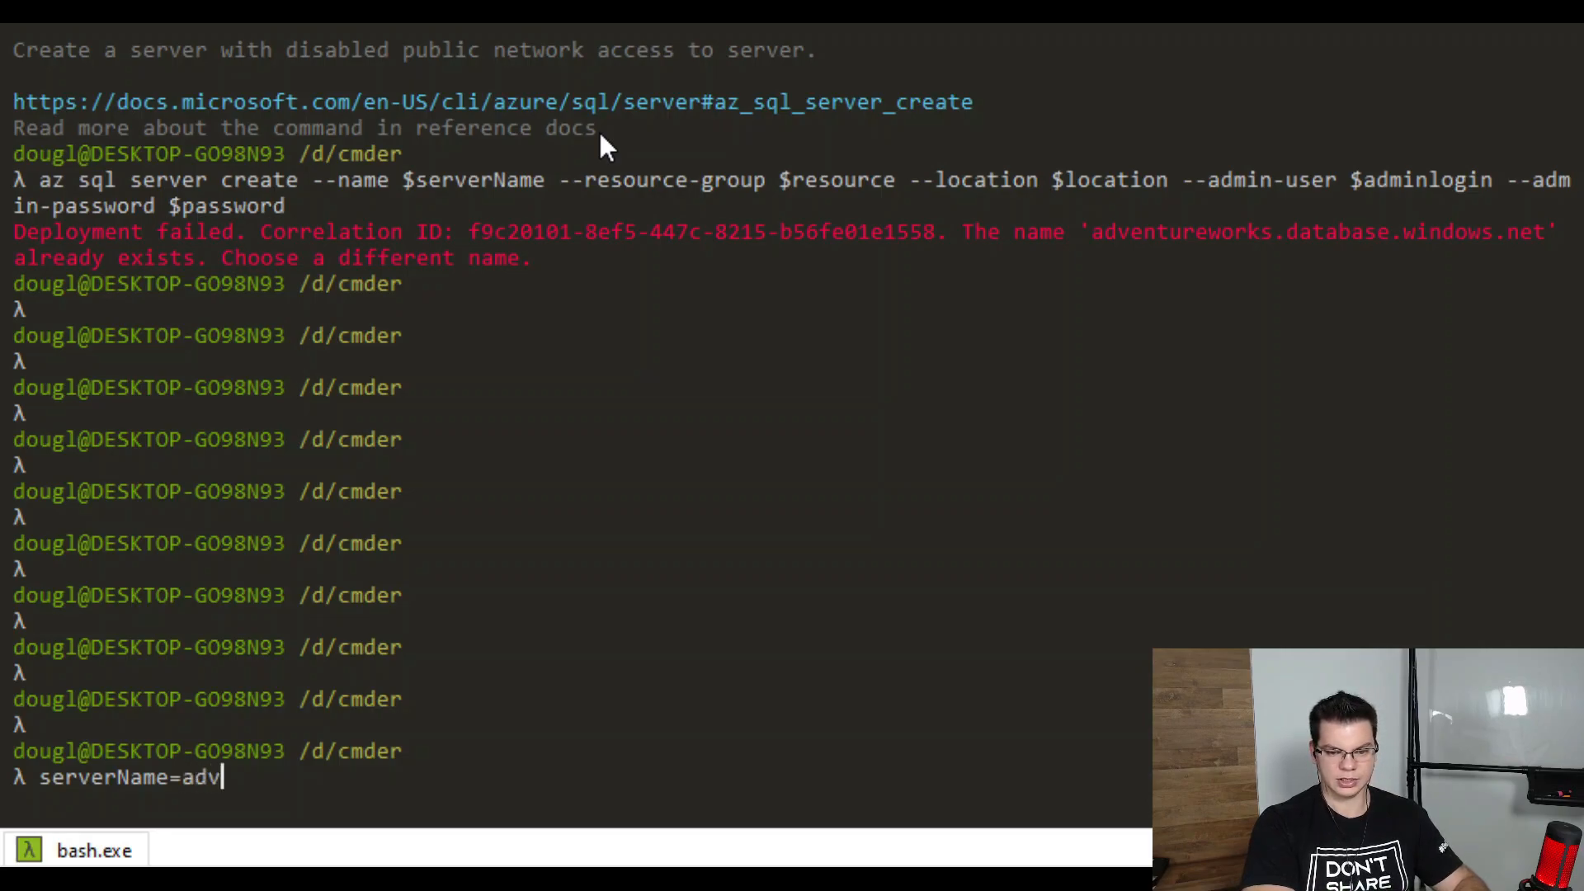
{"action": "type", "text": "entureRoad"}
{"action": "key", "text": "Return"}
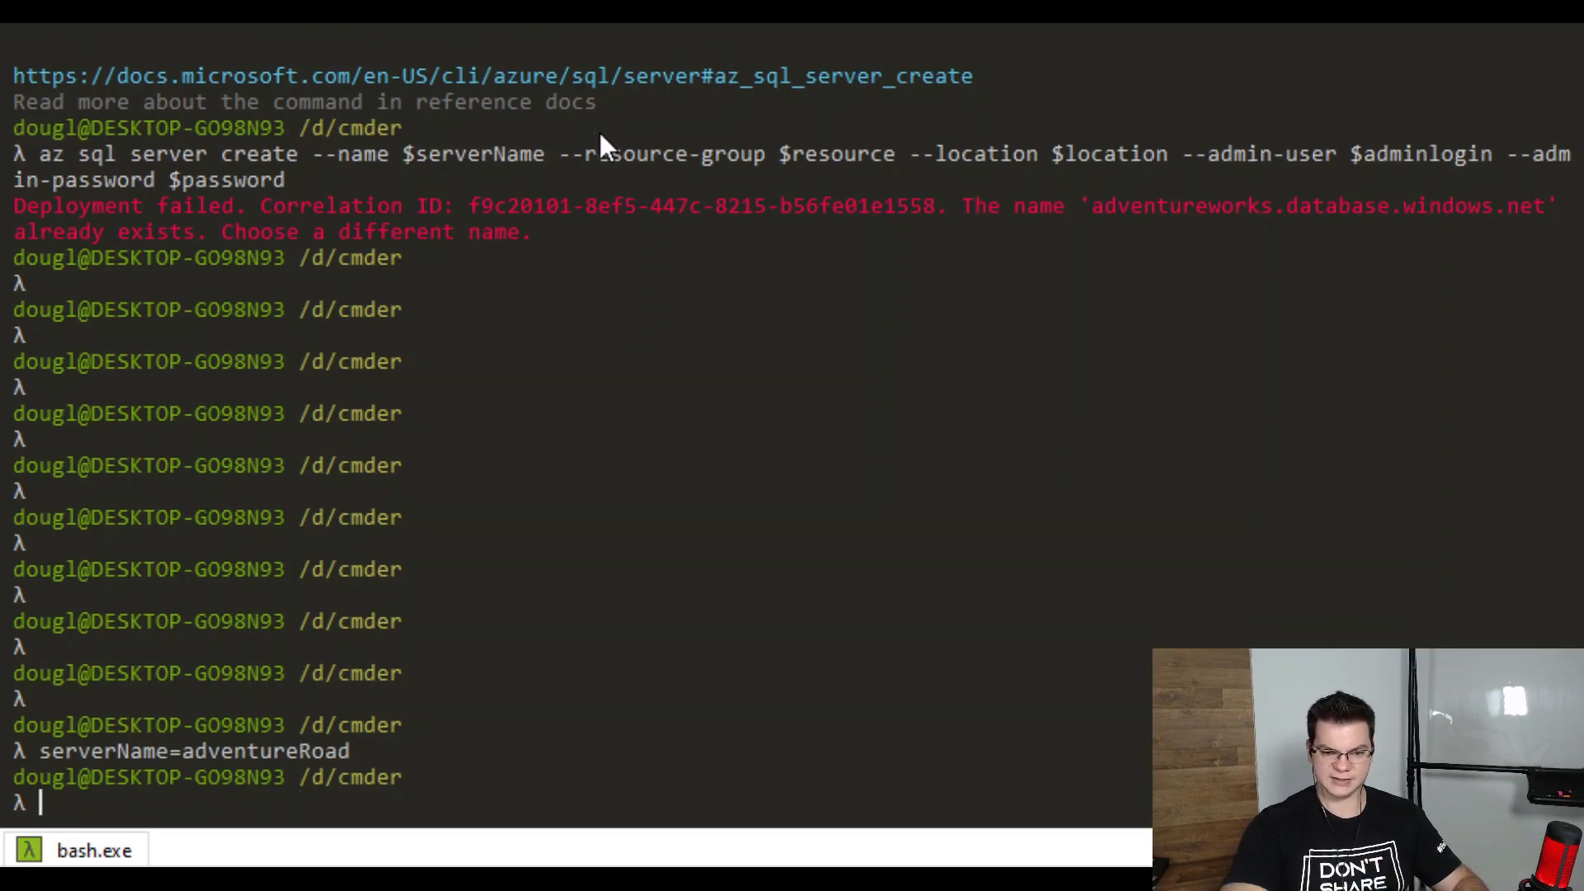
{"action": "type", "text": "echo "}
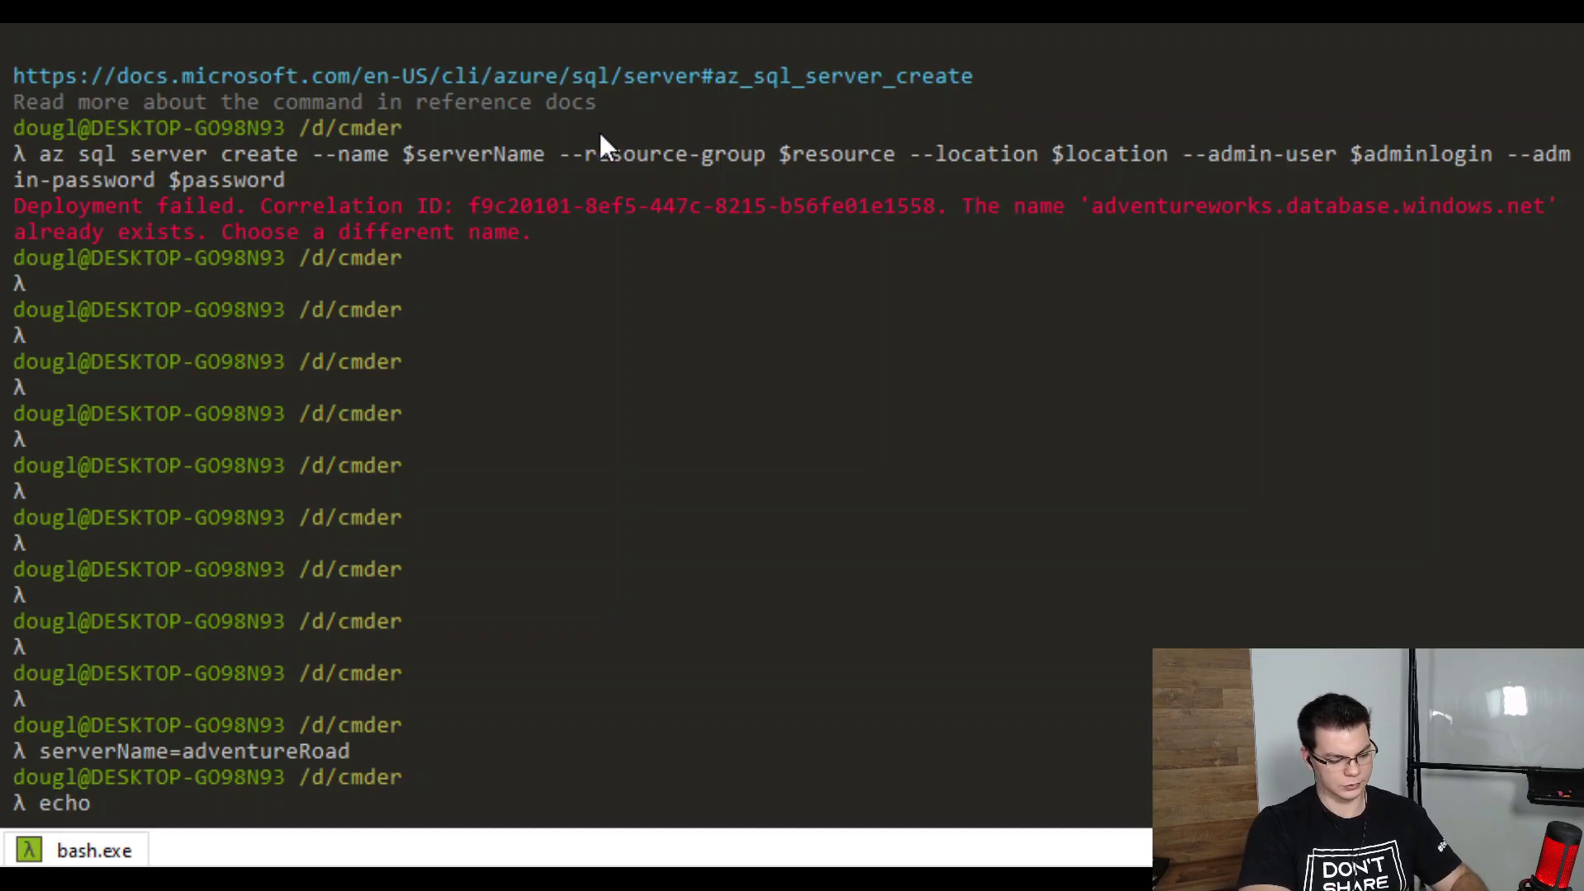
{"action": "type", "text": "$serverName"}
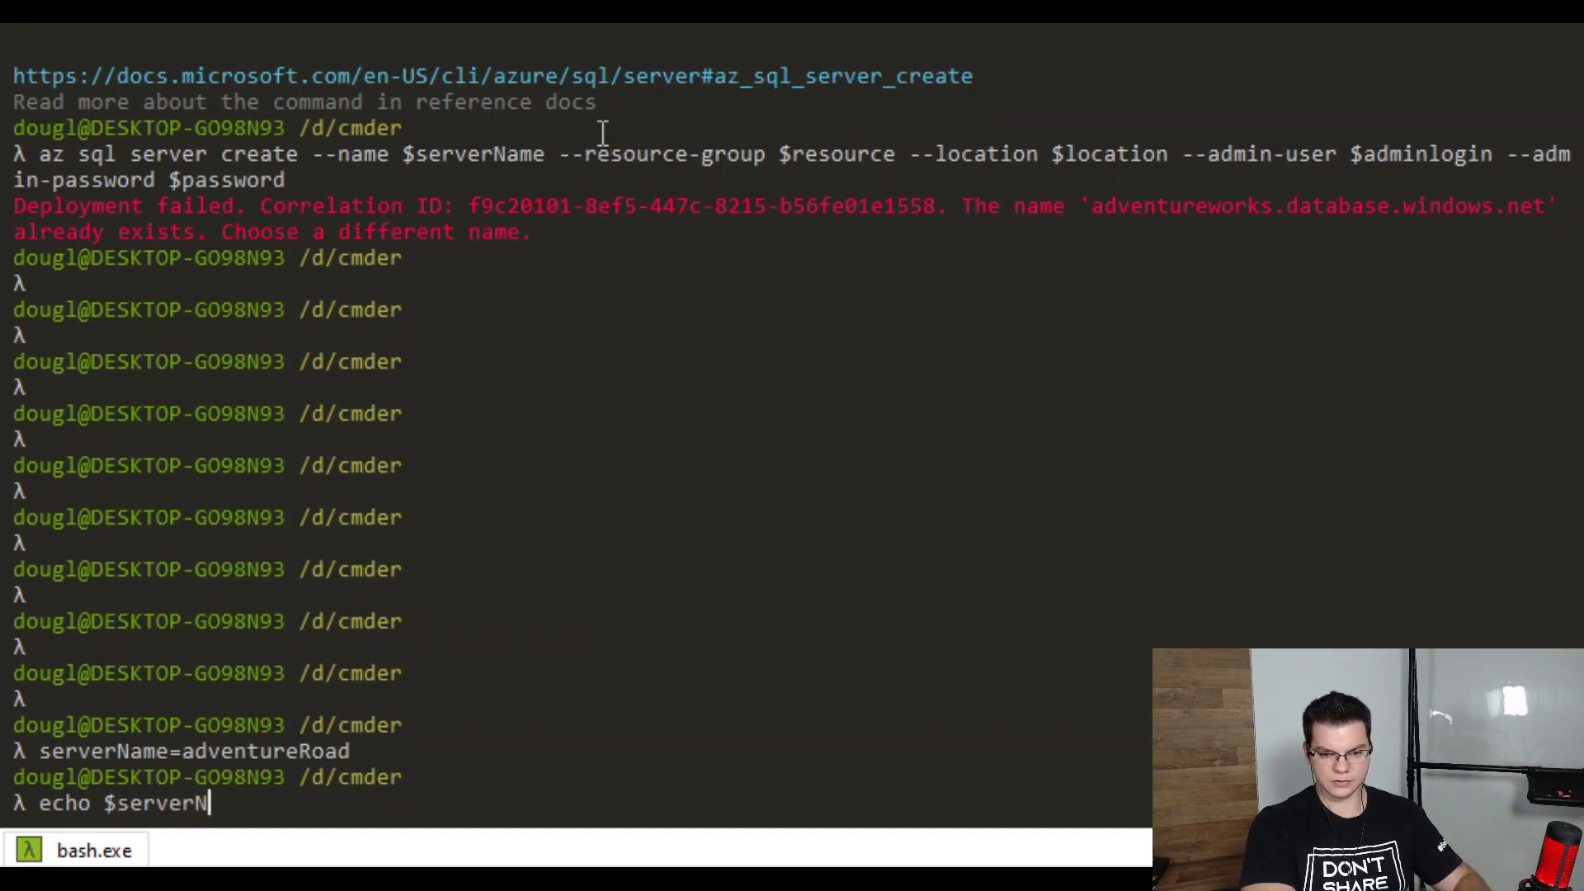
{"action": "key", "text": "Return"}
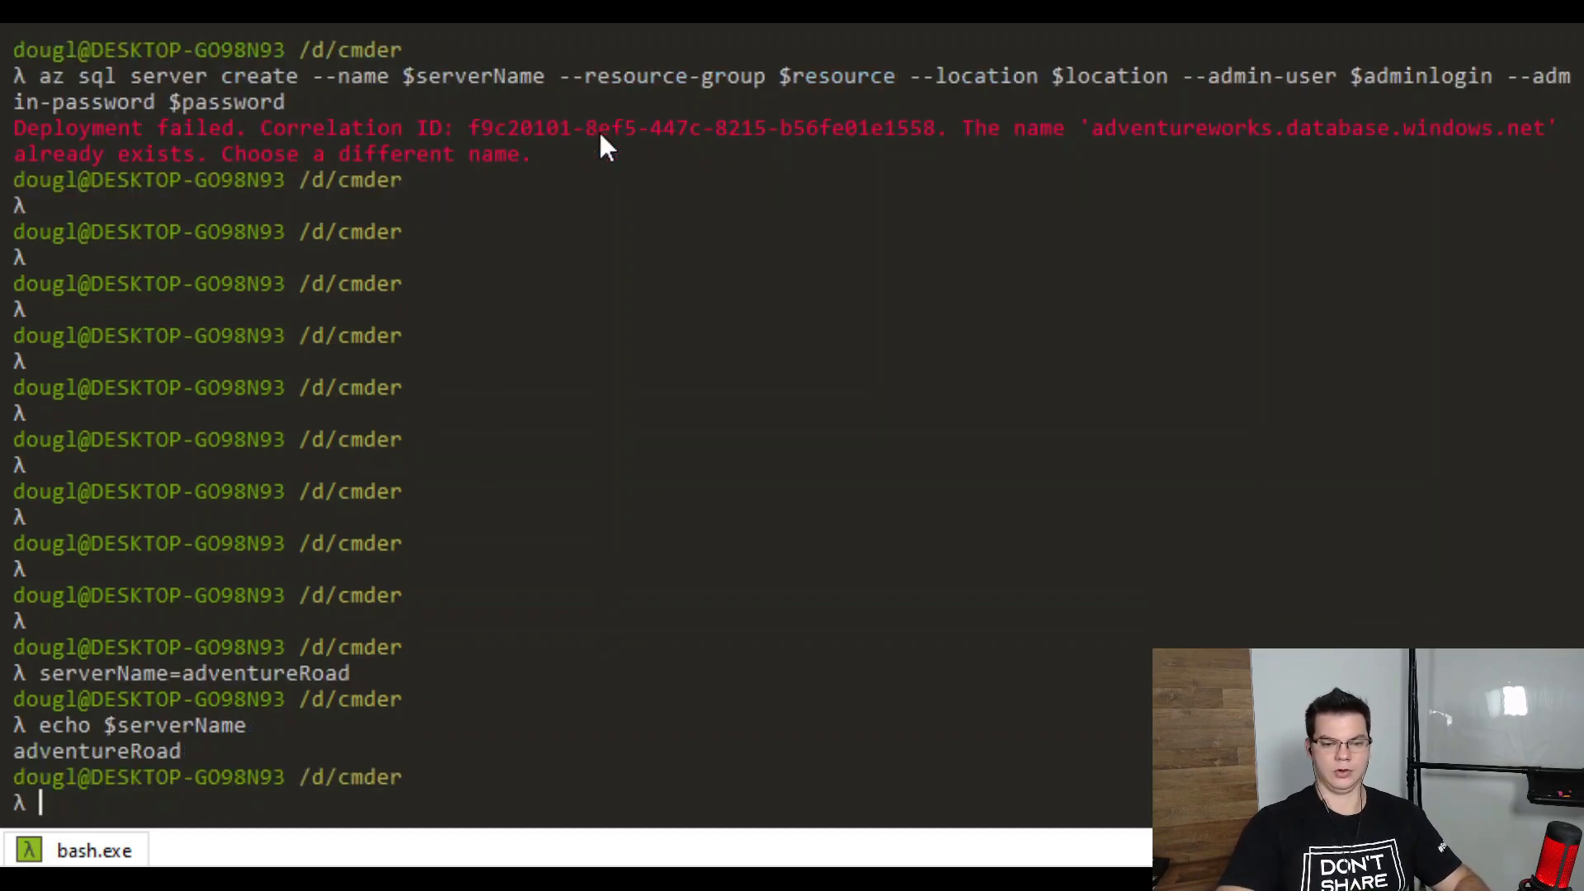
Clear the screen and rerun az sql server create, creating server adventureroad in brazilsouth
{"action": "type", "text": "clear"}
{"action": "key", "text": "Return"}
{"action": "key", "text": "Up"}
{"action": "key", "text": "Up"}
{"action": "key", "text": "Up"}
{"action": "key", "text": "Up"}
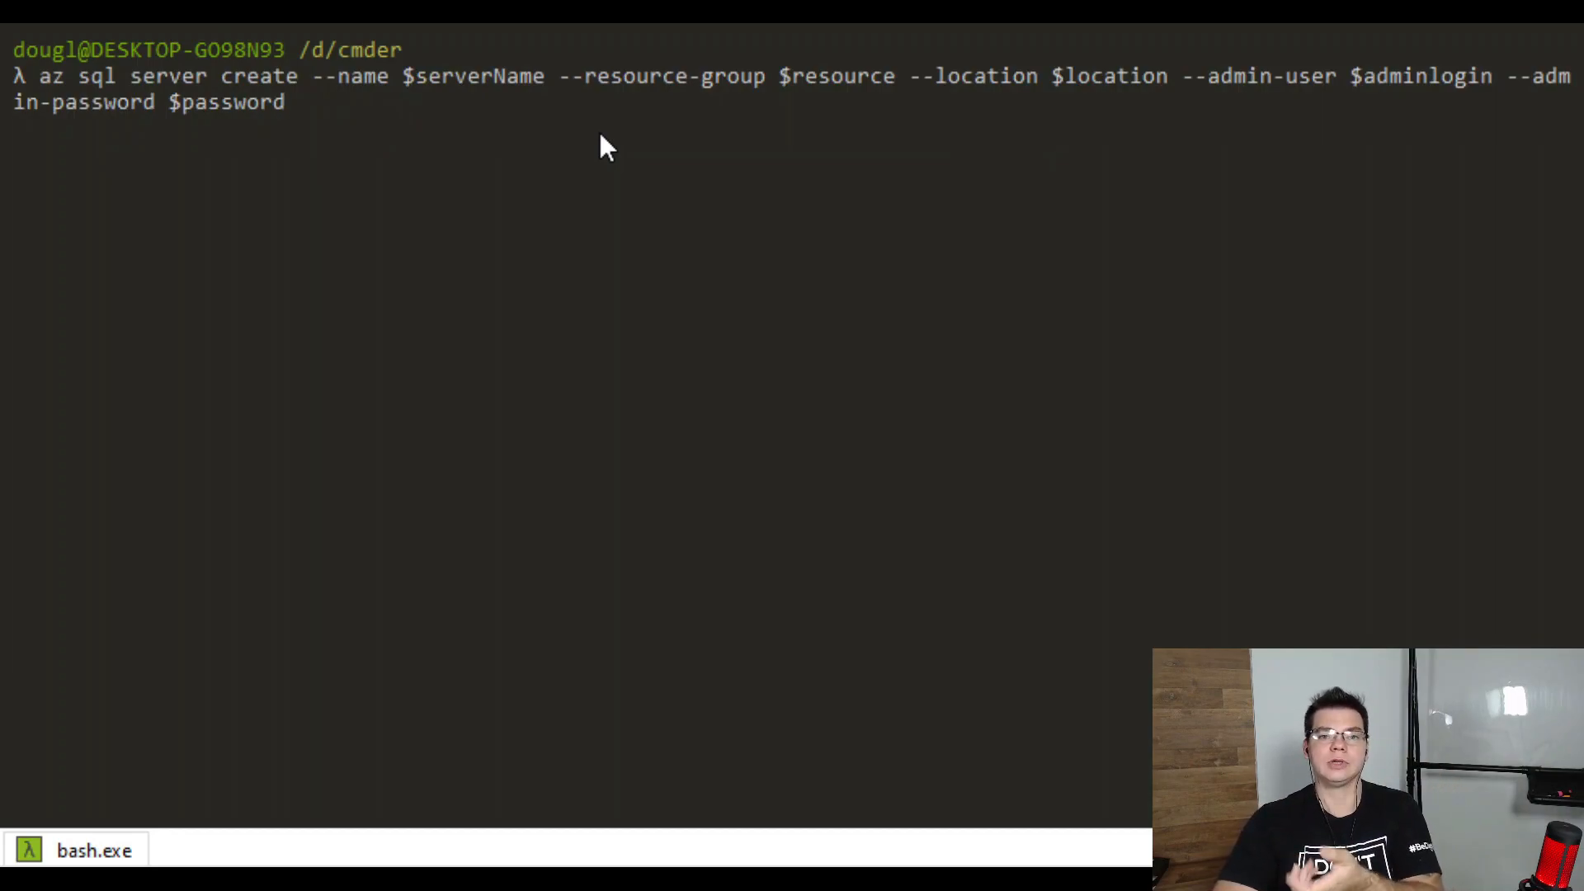
{"action": "key", "text": "Return"}
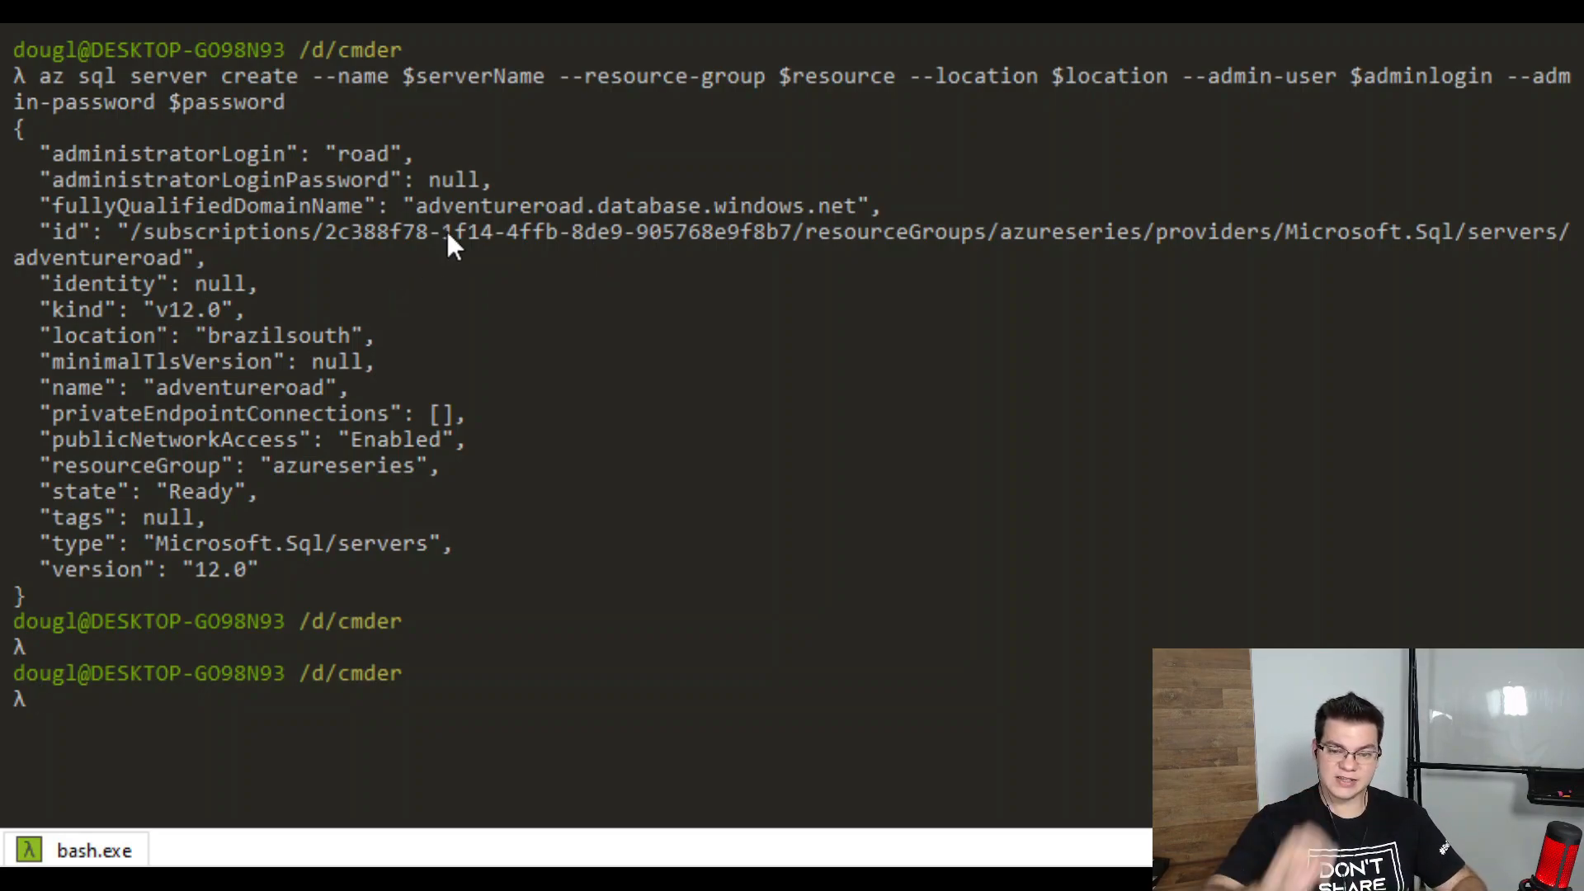
{"action": "left_click_drag", "start_coordinate": [416, 205], "coordinate": [858, 204]}
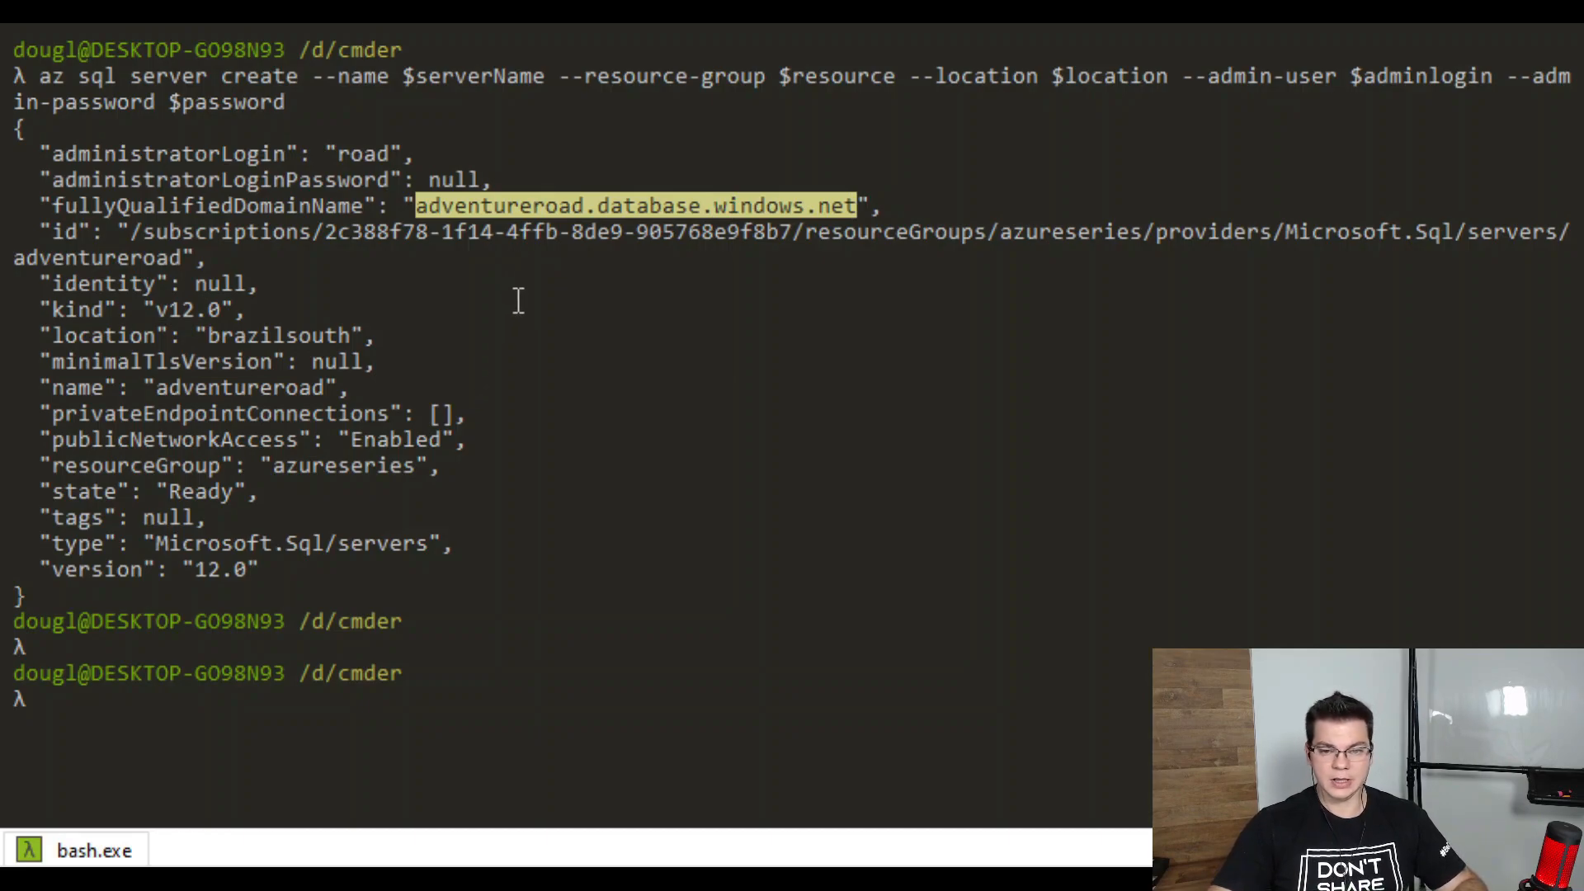
{"action": "left_click", "coordinate": [510, 204]}
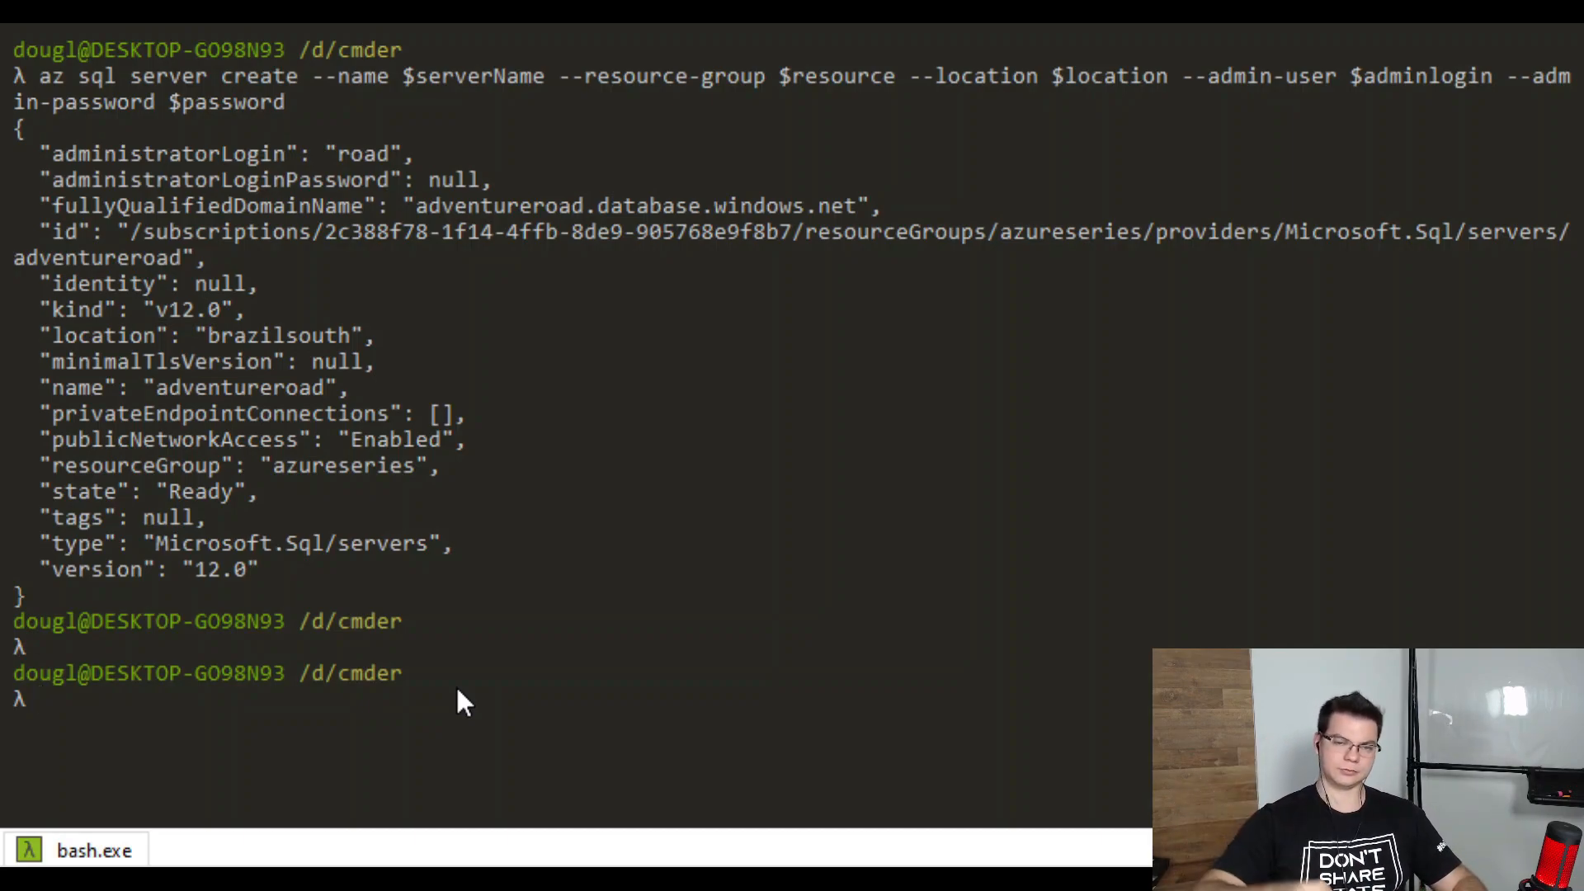
{"action": "type", "text": "clear"}
Clear the terminal and display help for the az sql server command group
{"action": "key", "text": "Return"}
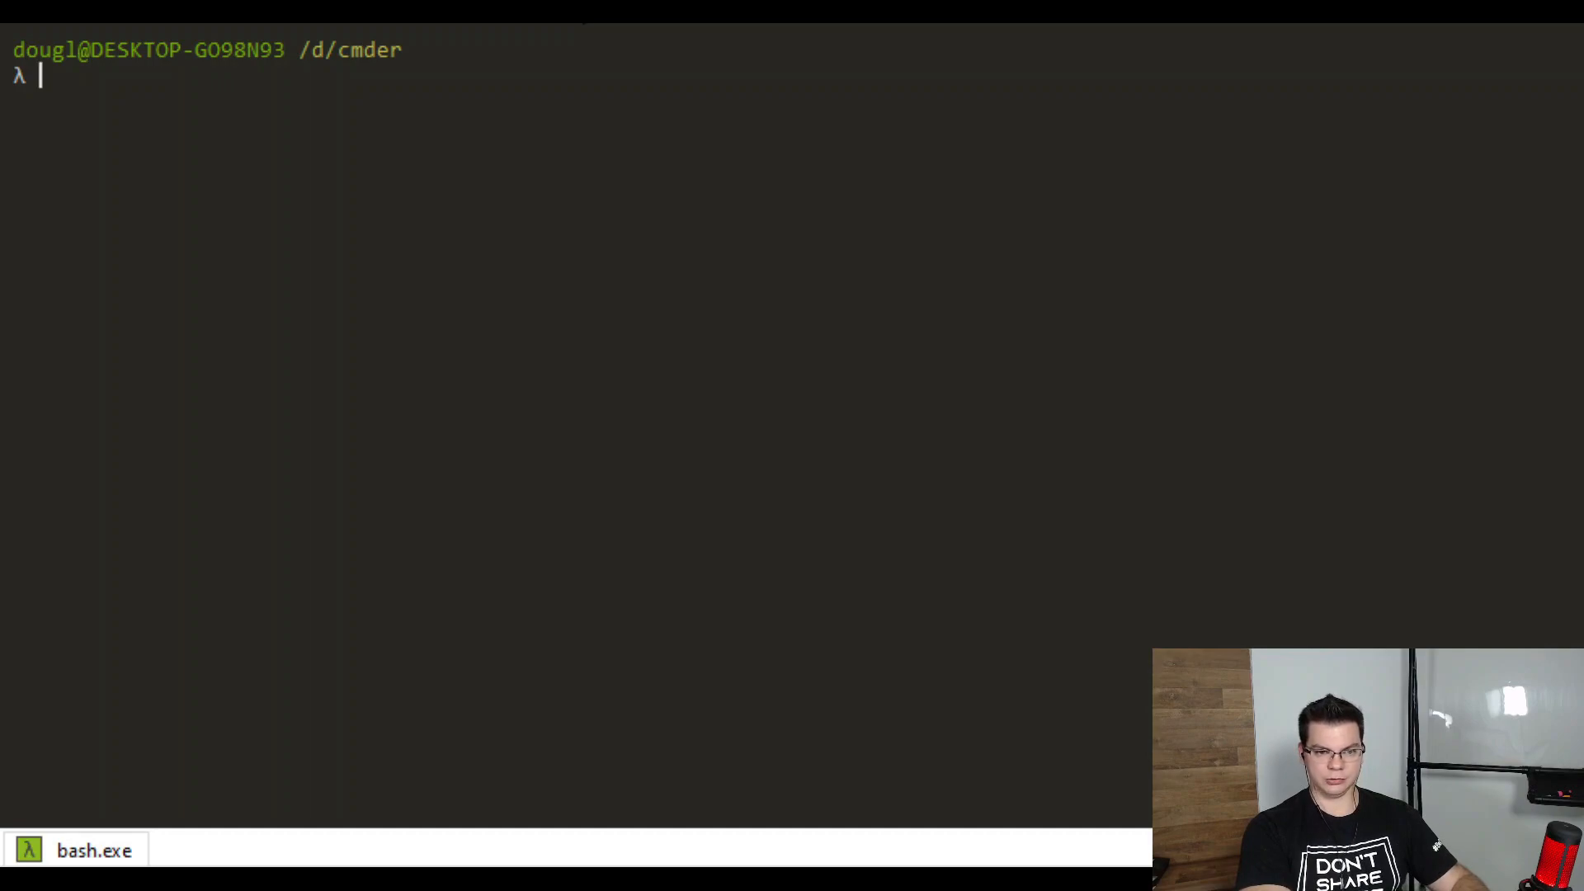
{"action": "type", "text": "az "}
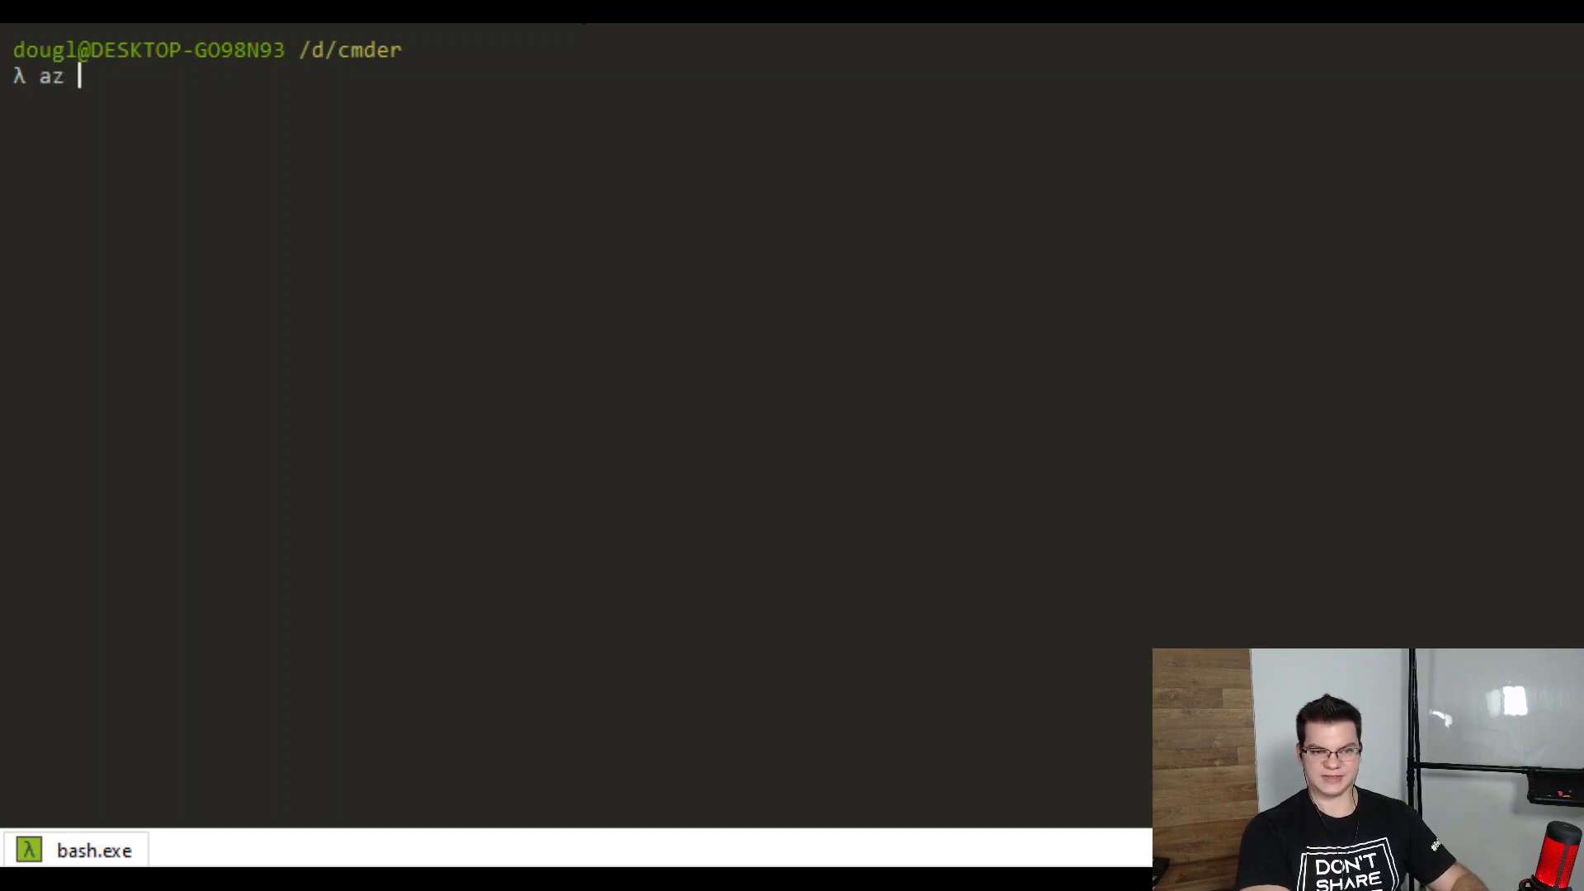
{"action": "type", "text": "sql server "}
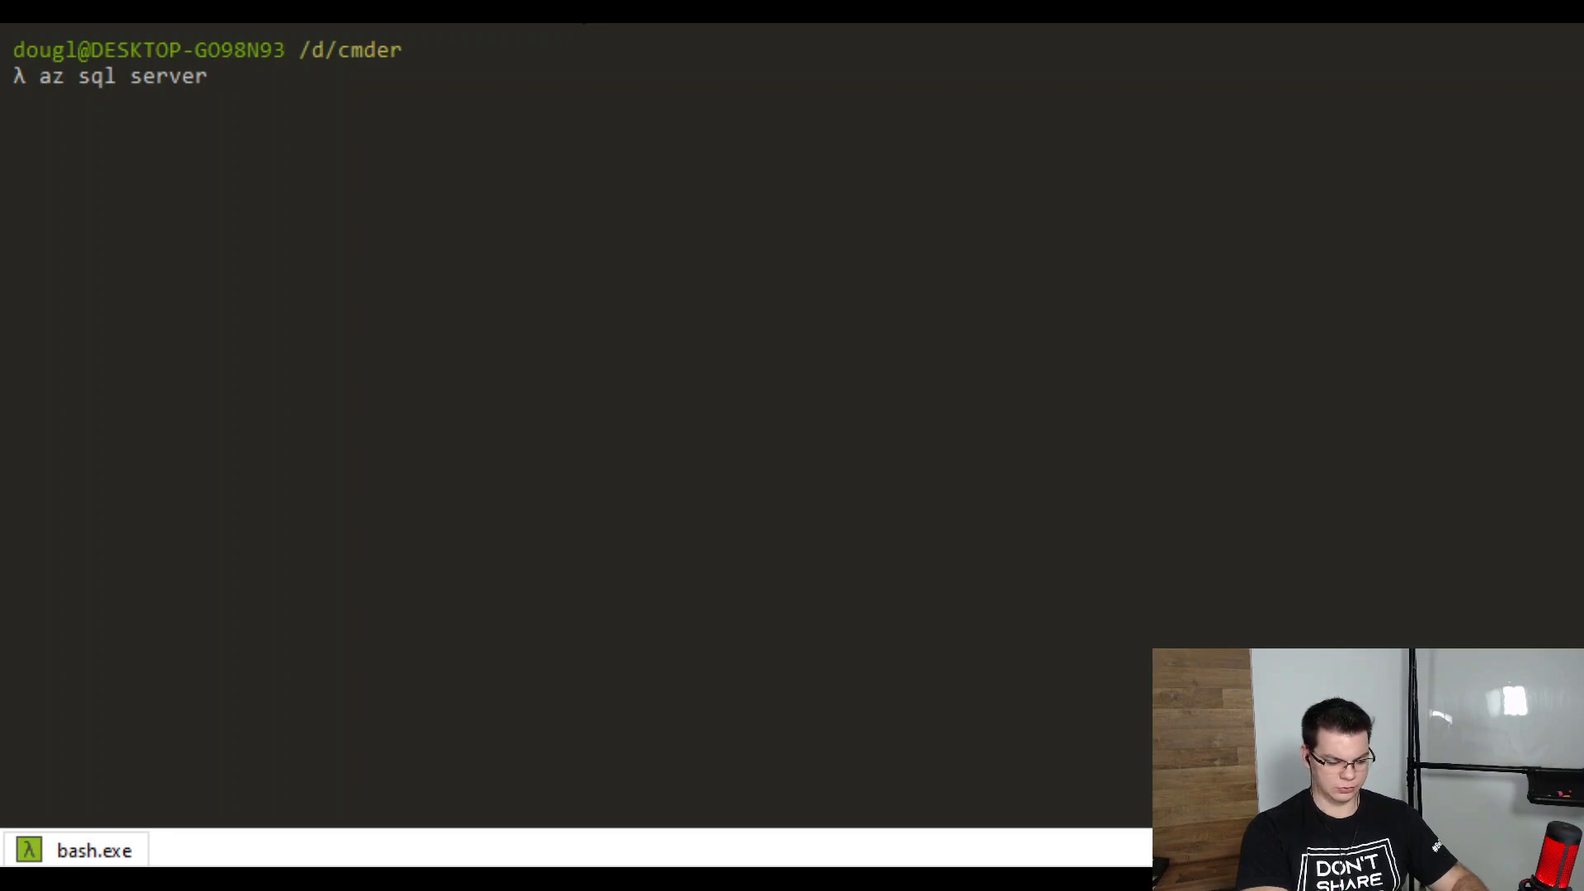
{"action": "type", "text": "--help"}
{"action": "key", "text": "Return"}
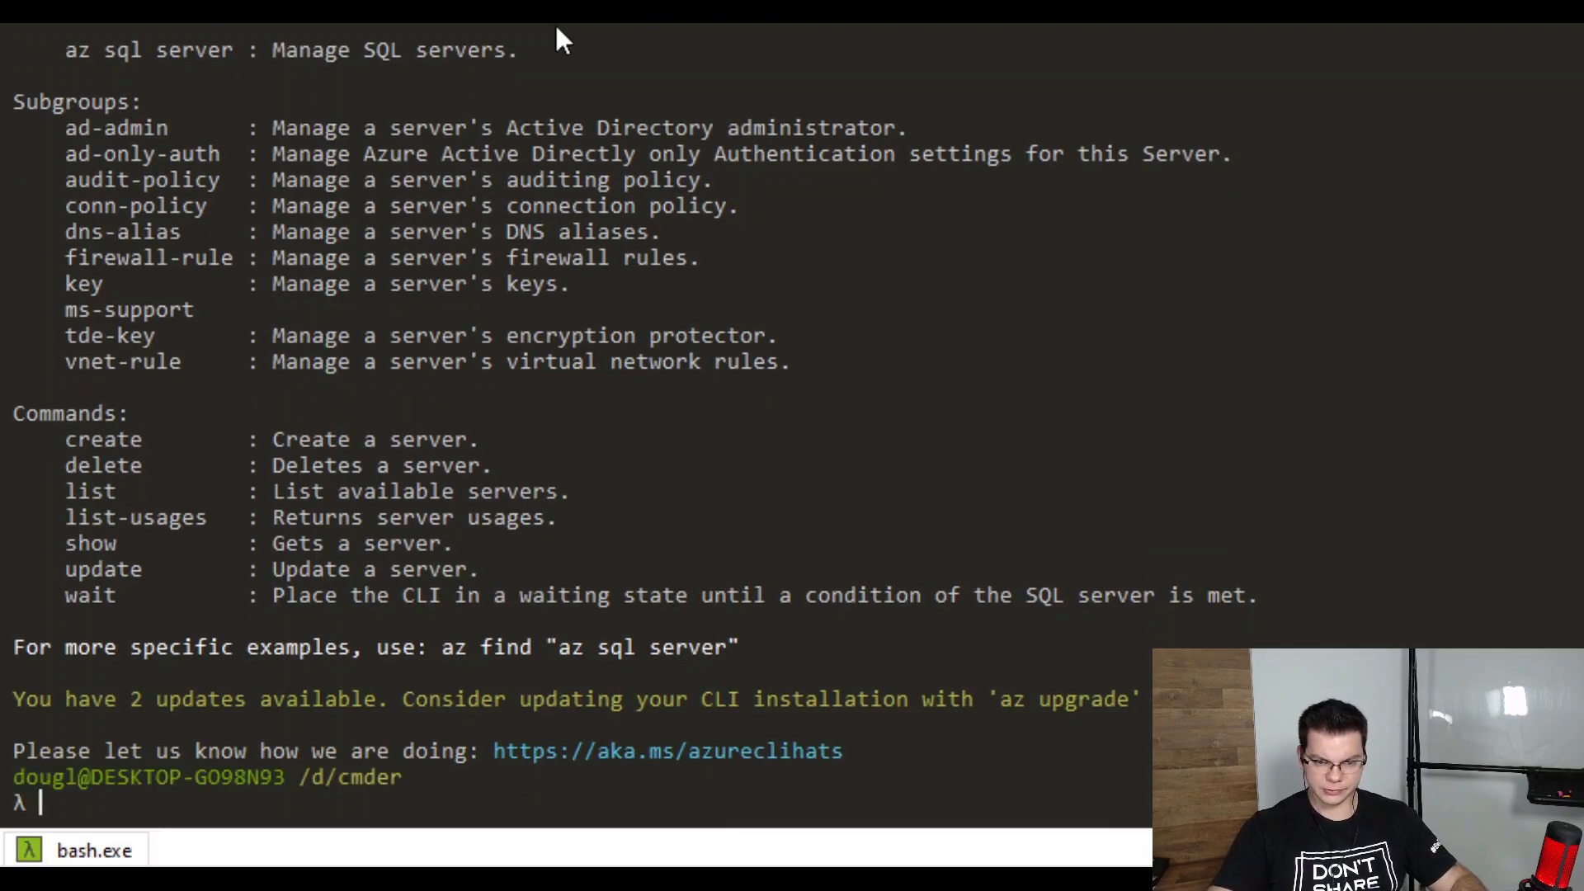
Create firewall rule AllowIp on server adventureroad in $resource, allowing $startip to $endip
{"action": "type", "text": "clear"}
{"action": "key", "text": "Return"}
{"action": "type", "text": "az sql server firewall-rule create --resource"}
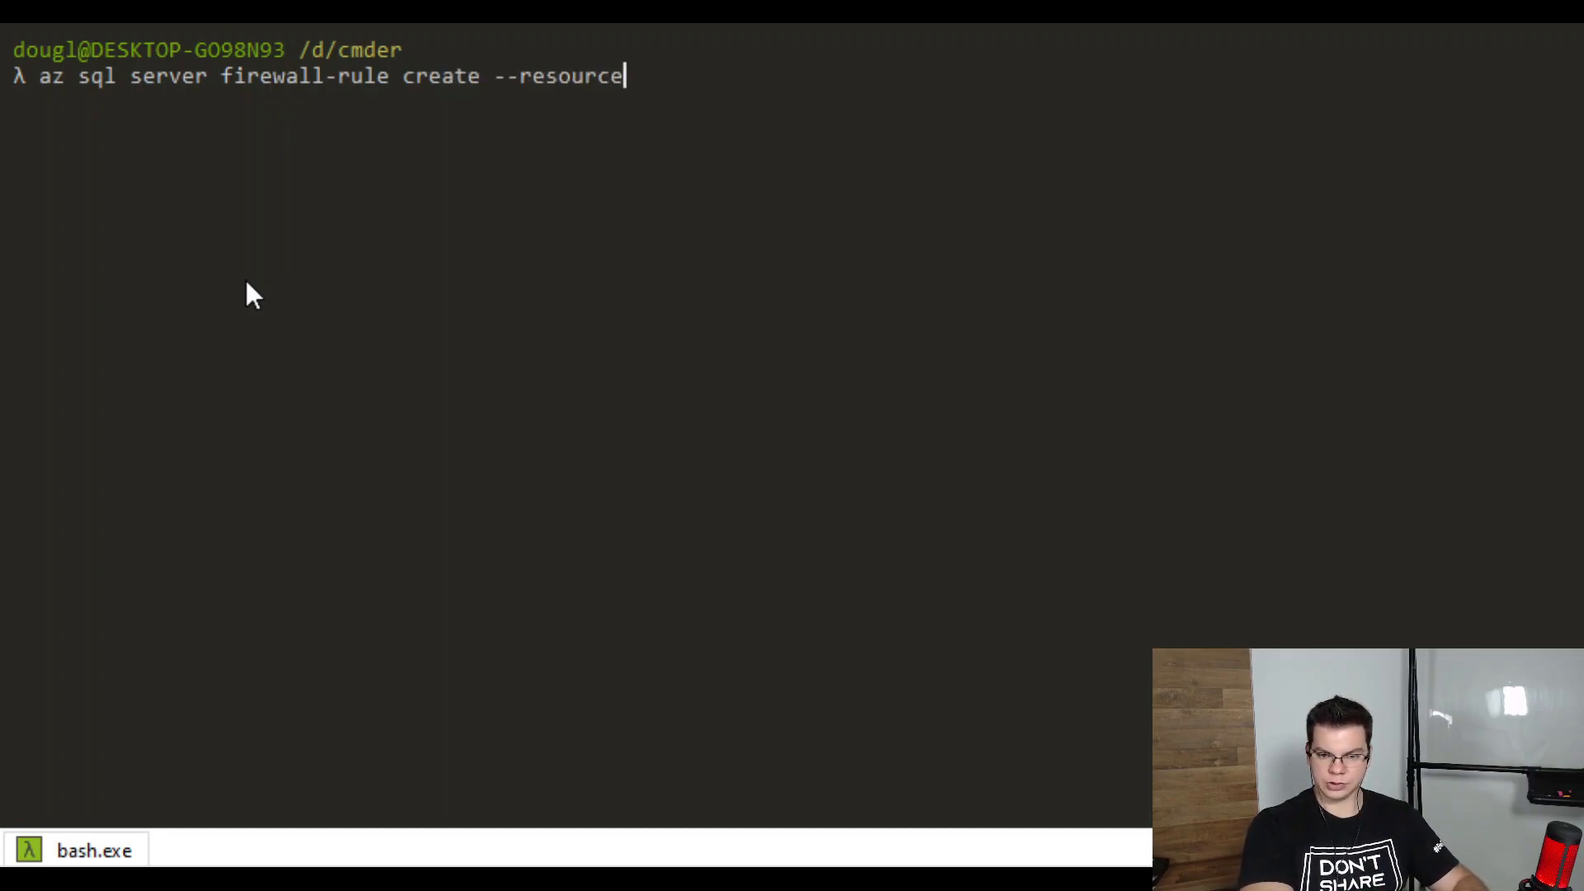
{"action": "type", "text": "-group "}
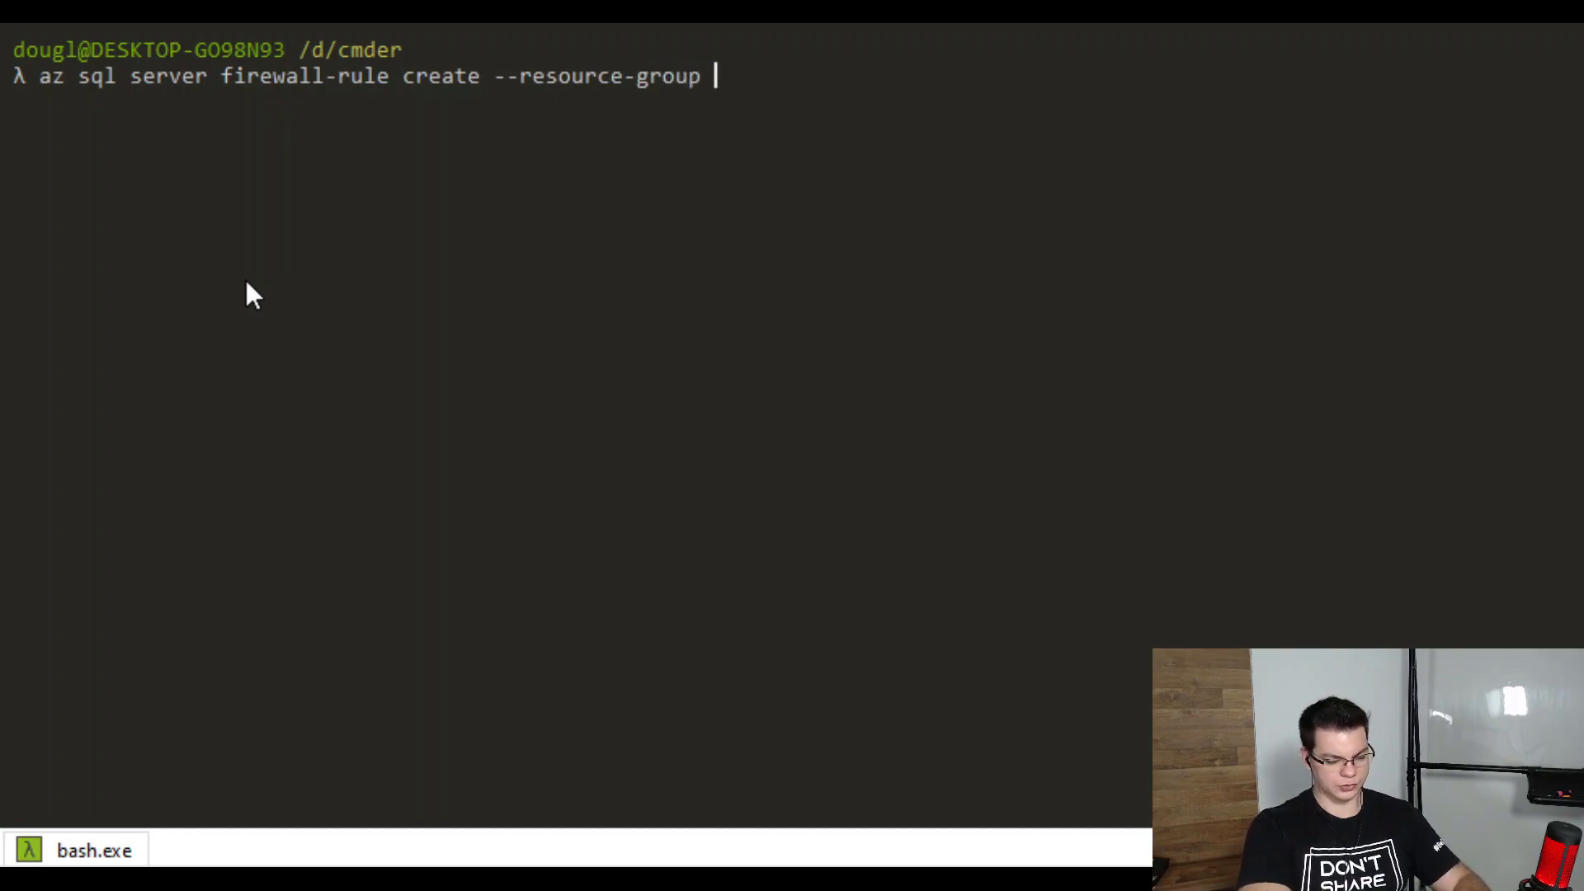
{"action": "type", "text": "$resource "}
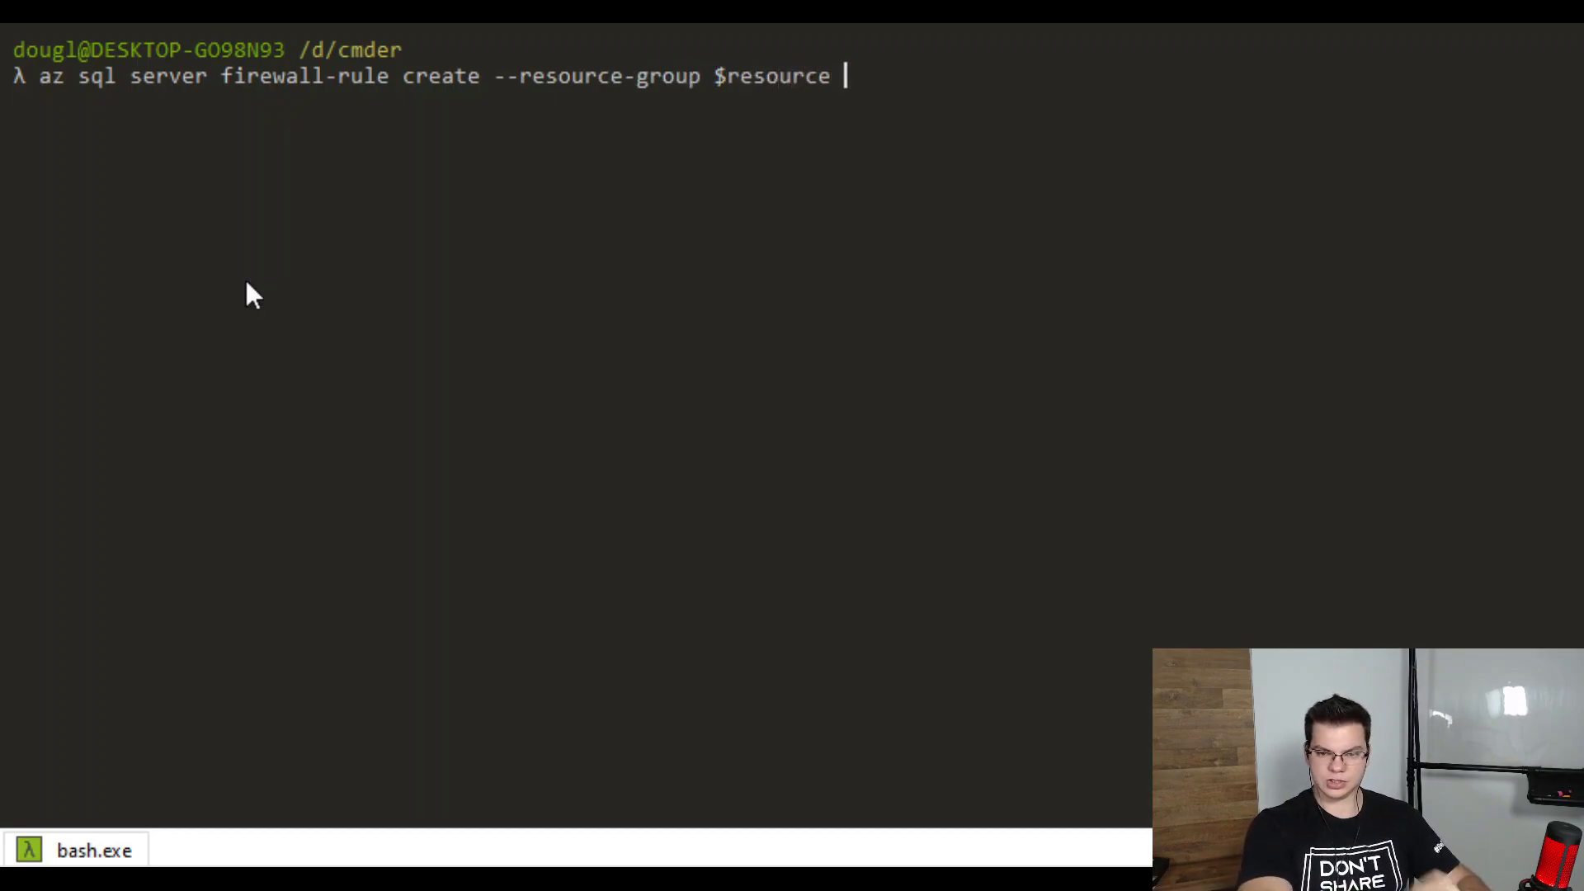
{"action": "type", "text": "--server"}
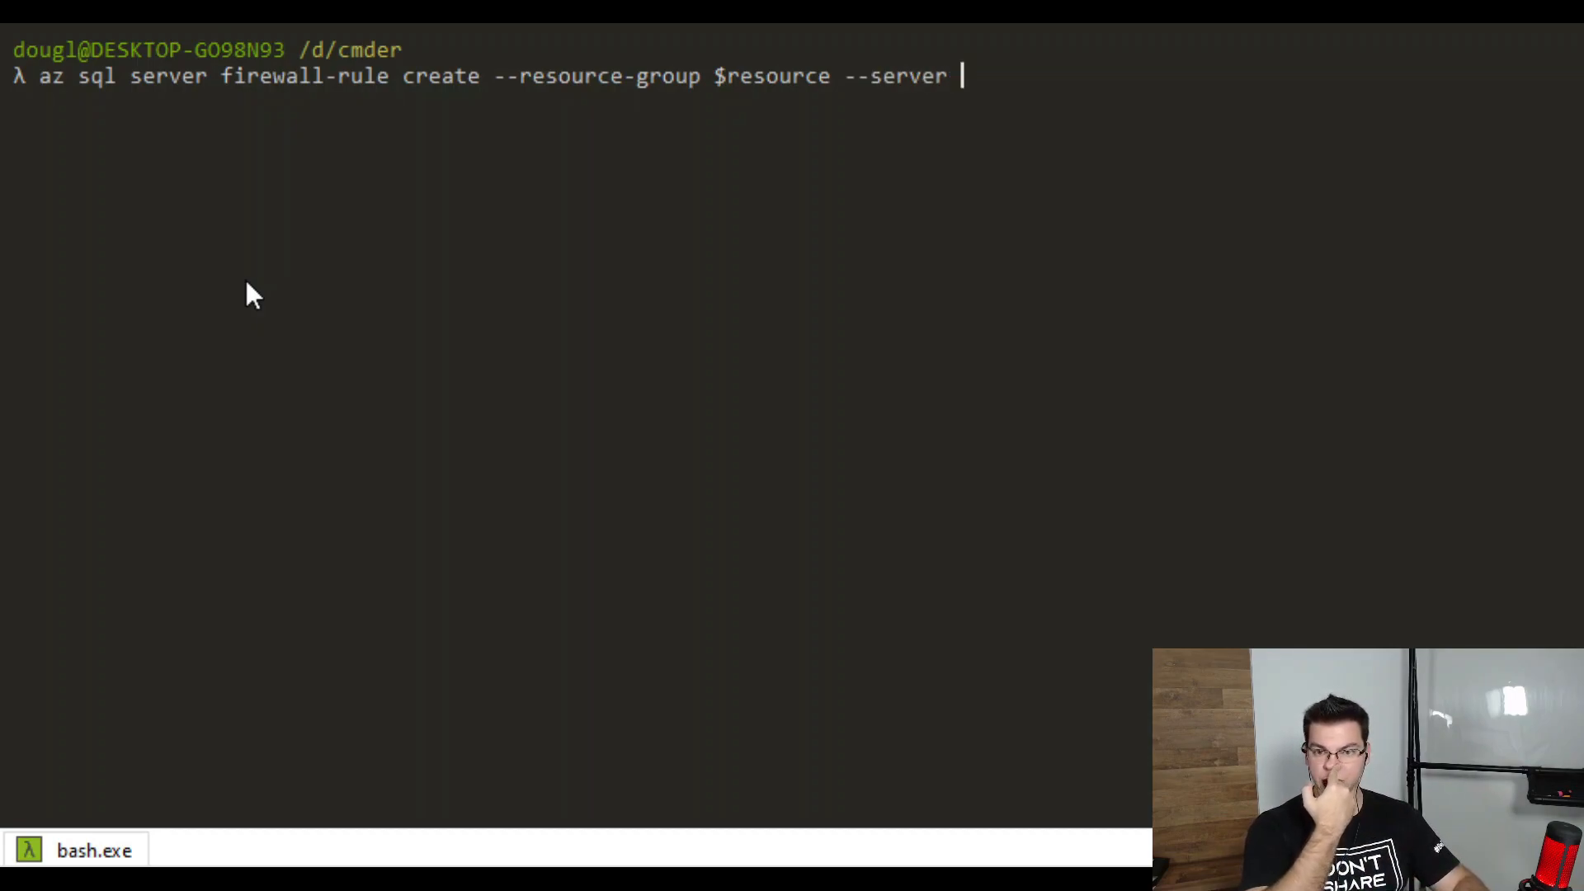
{"action": "type", "text": "adventureroad"}
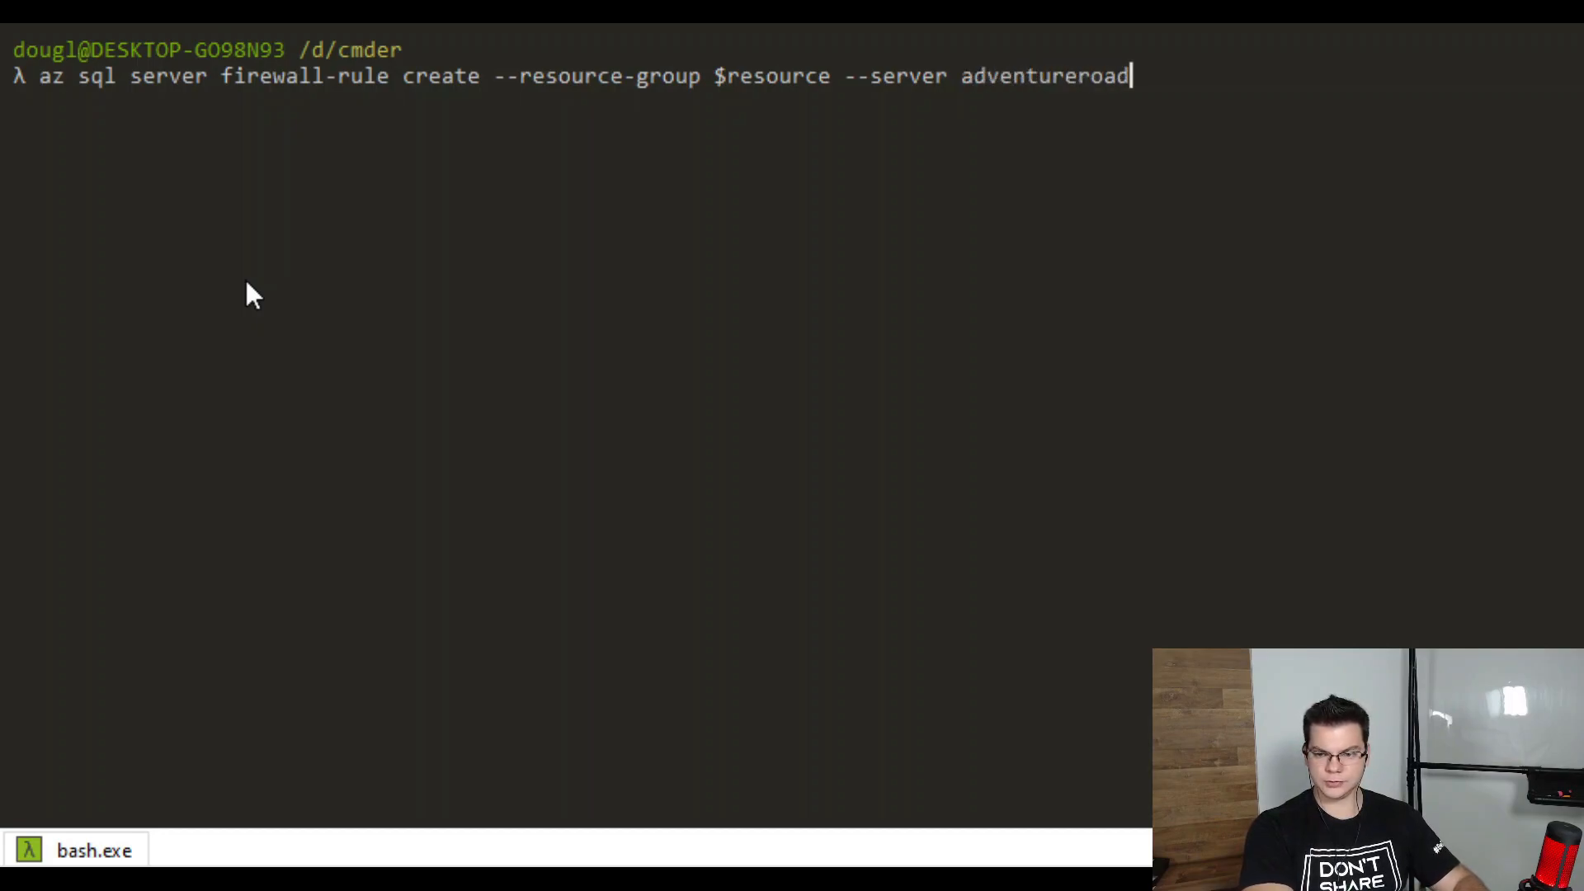
{"action": "type", "text": " -n"}
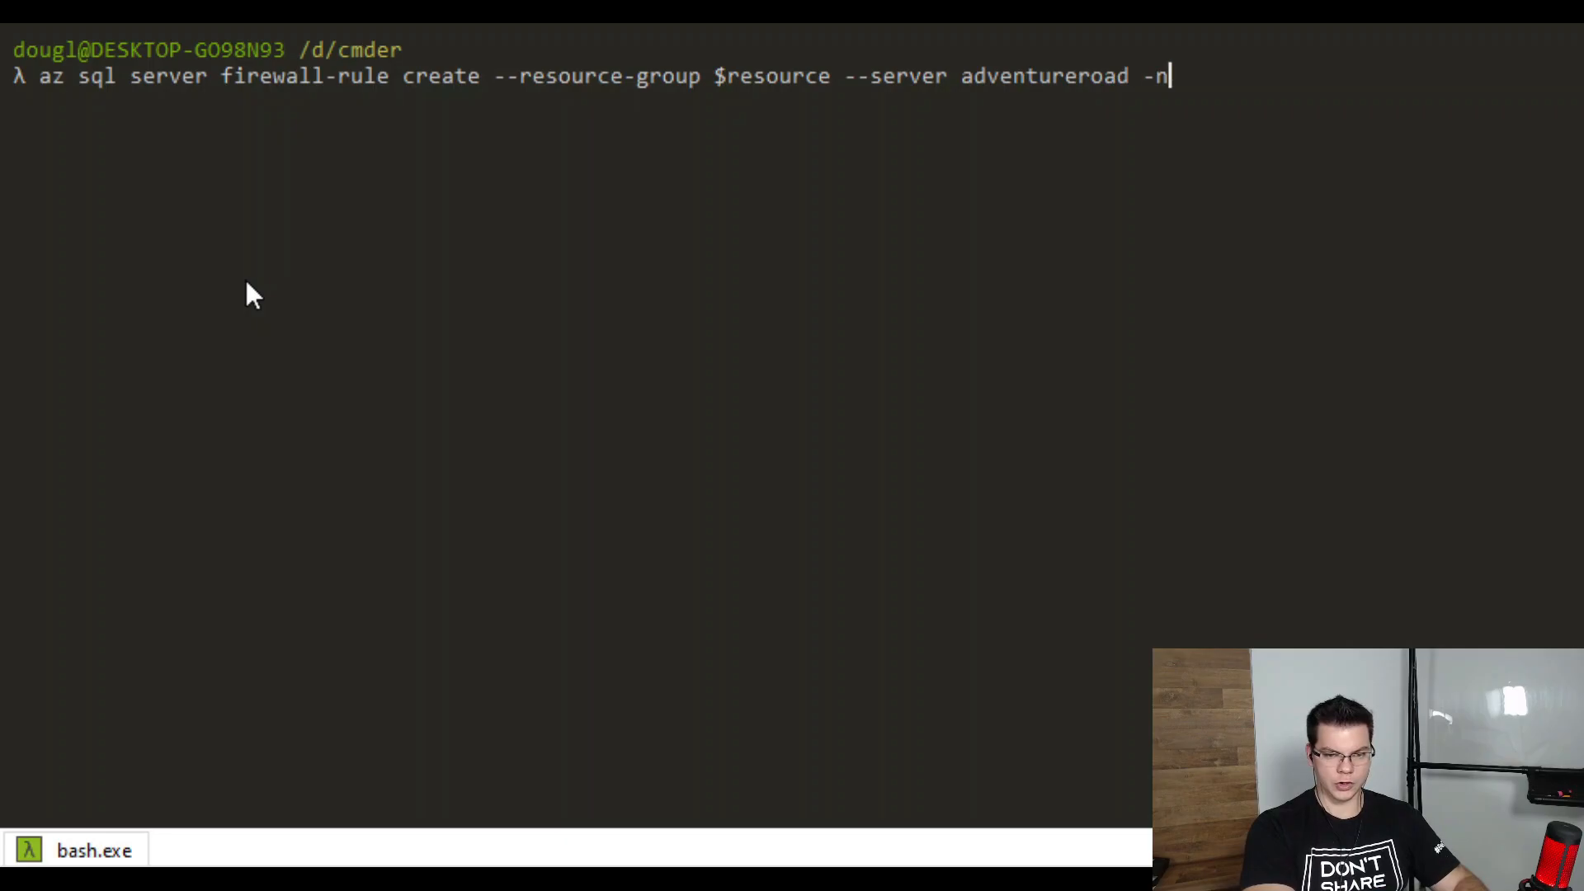
{"action": "type", "text": " AllowIp --"}
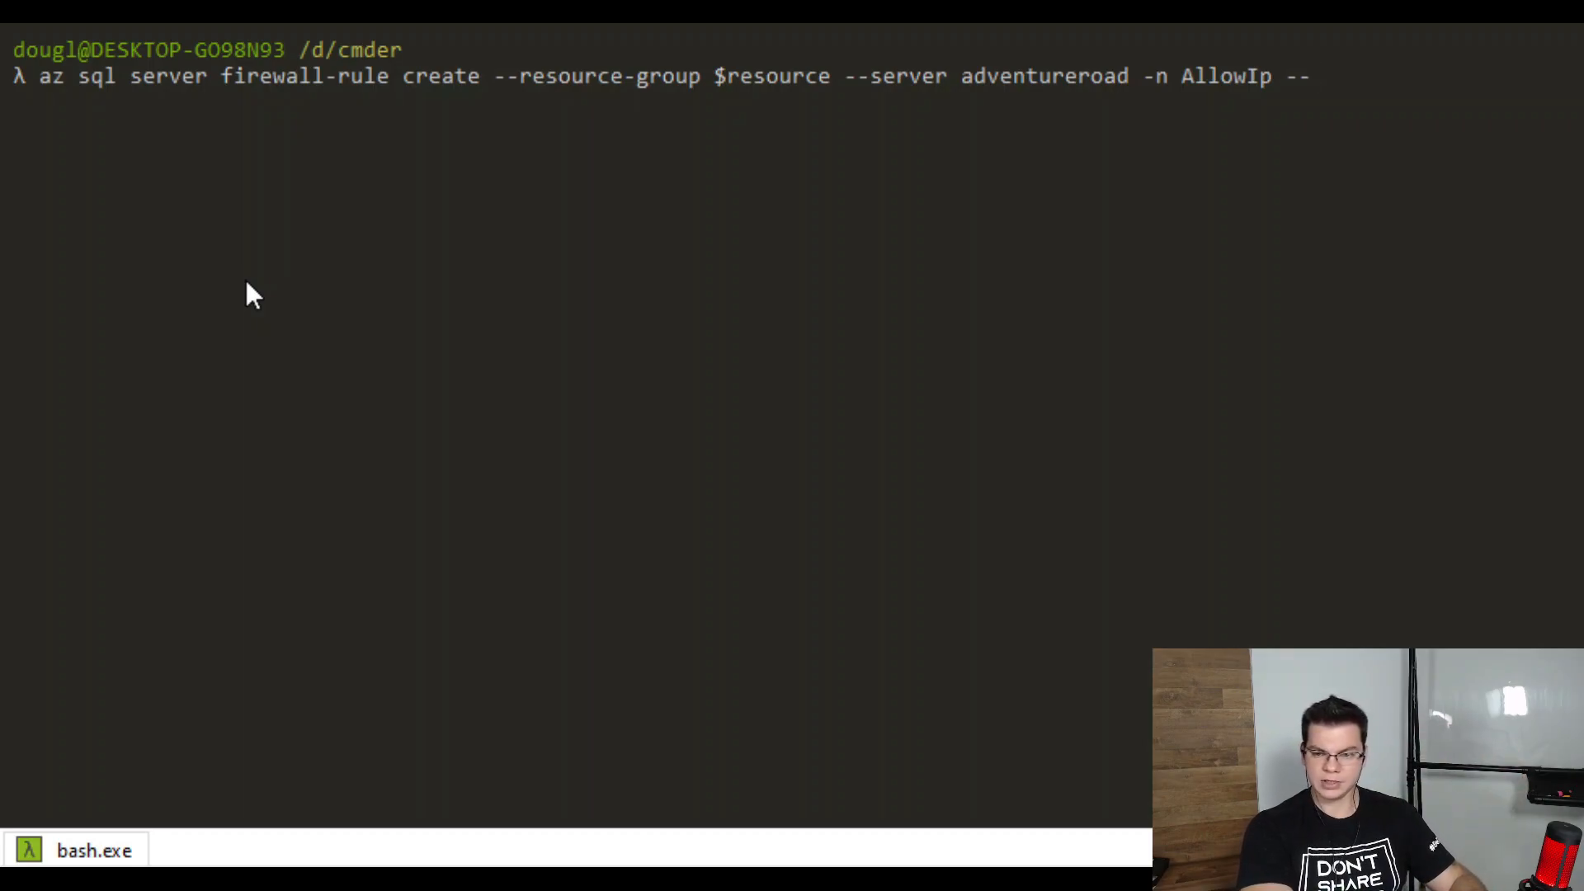
{"action": "type", "text": "start-i"}
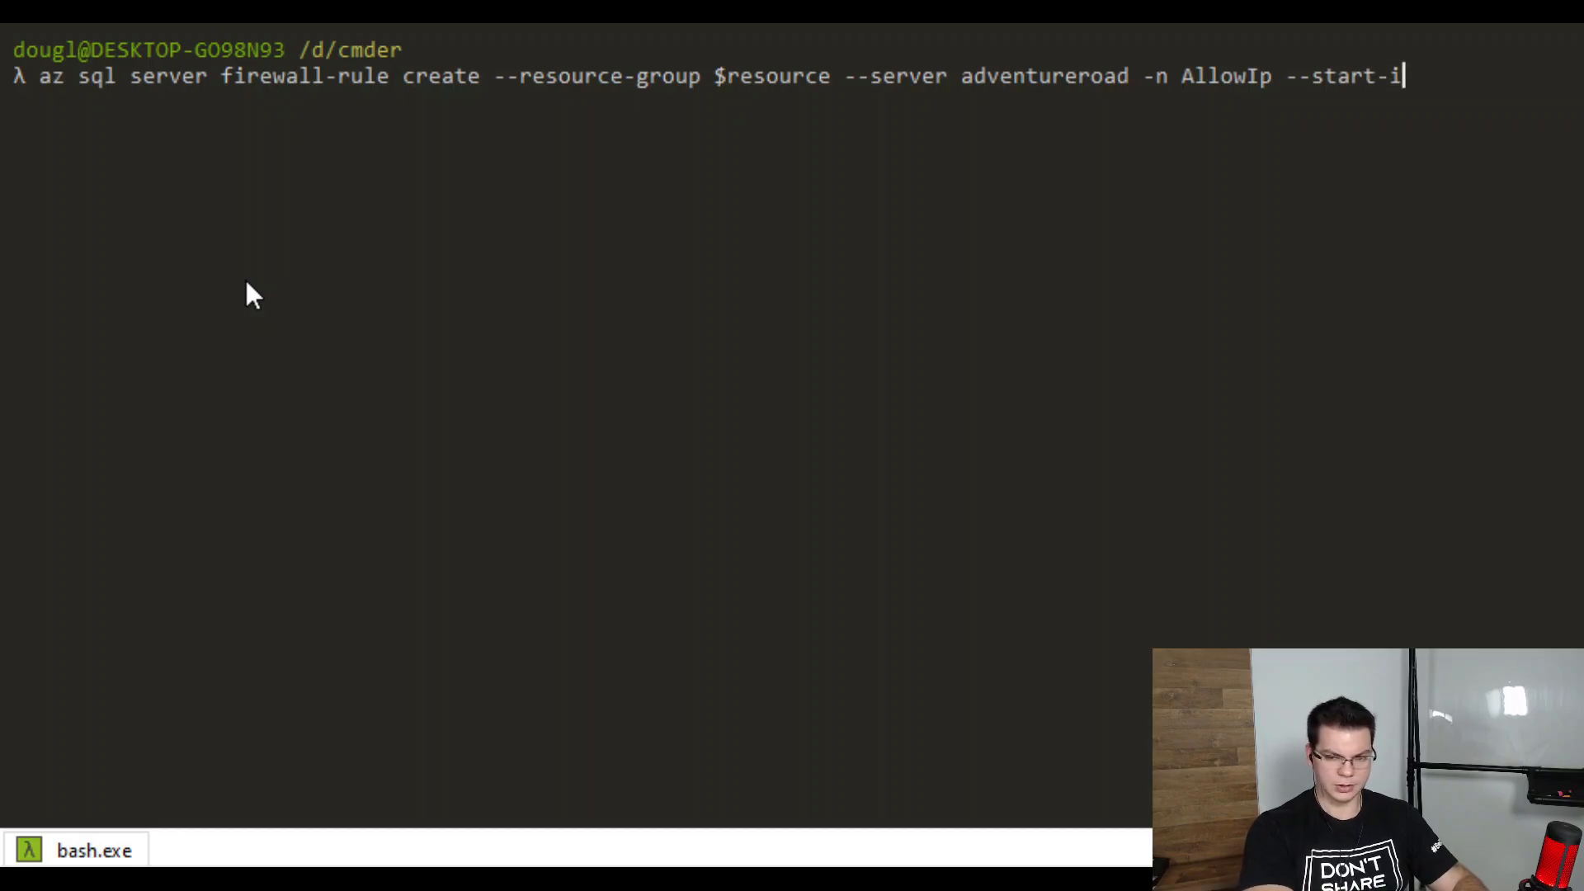
{"action": "type", "text": "p-address"}
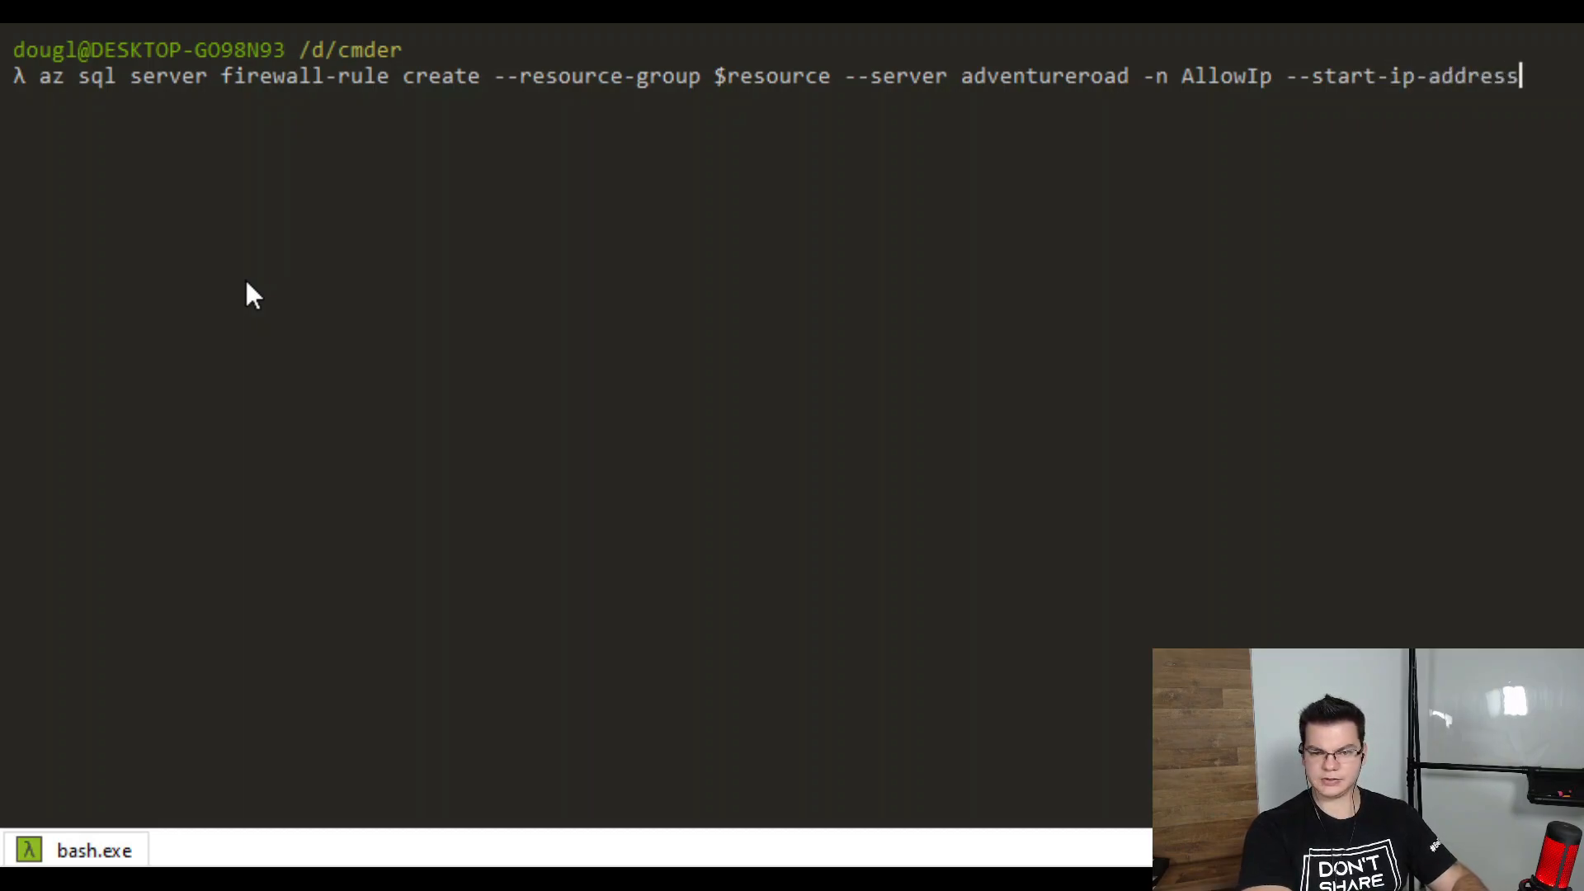
{"action": "type", "text": " $sta"}
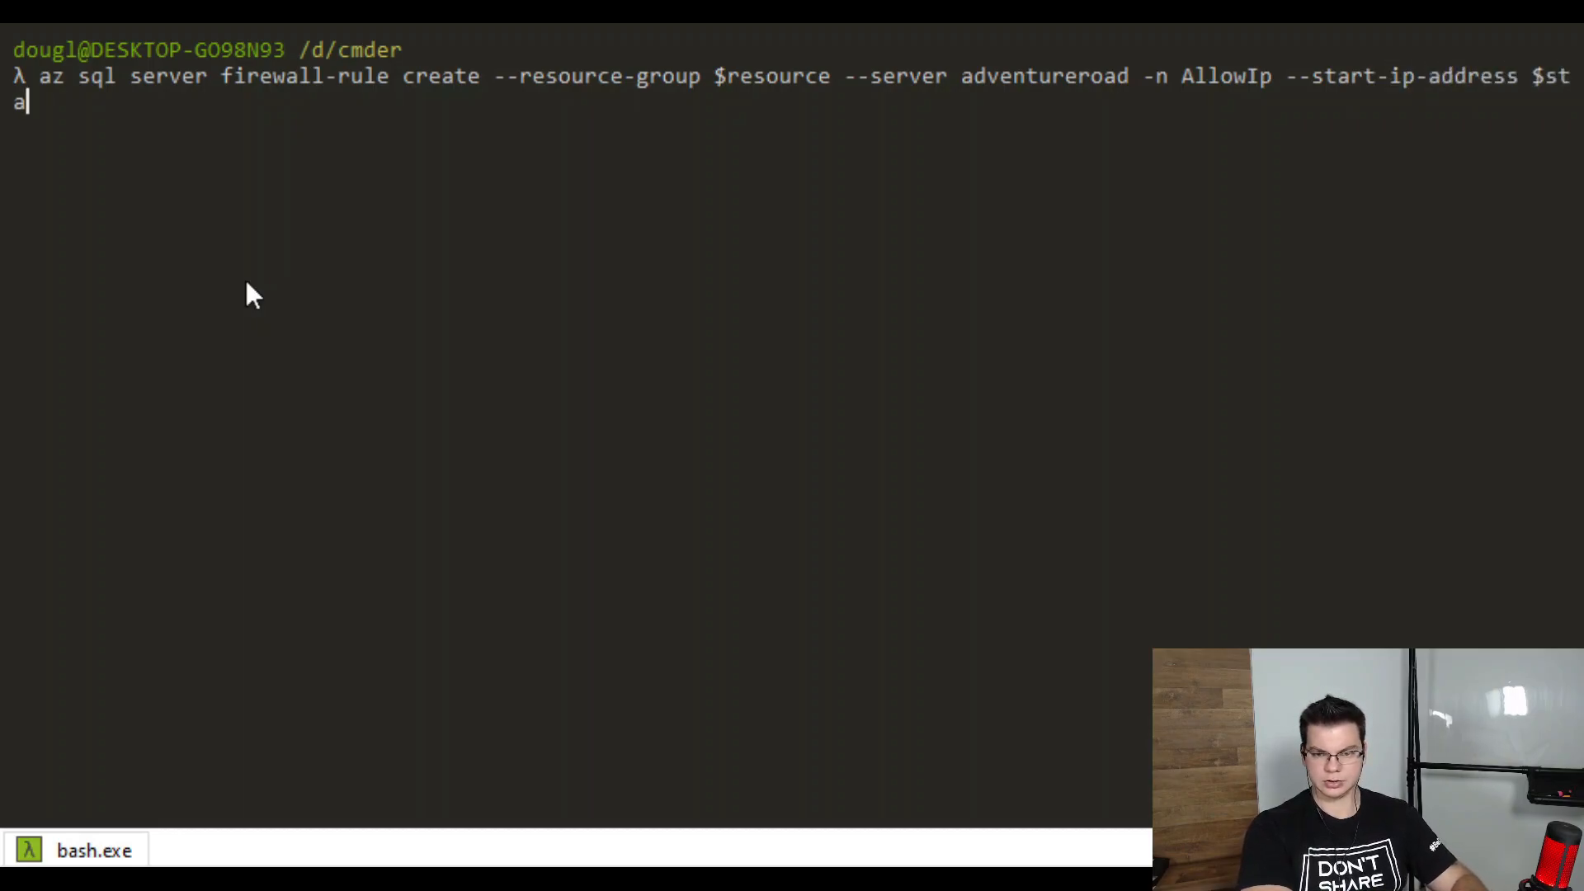
{"action": "type", "text": "rtip --"}
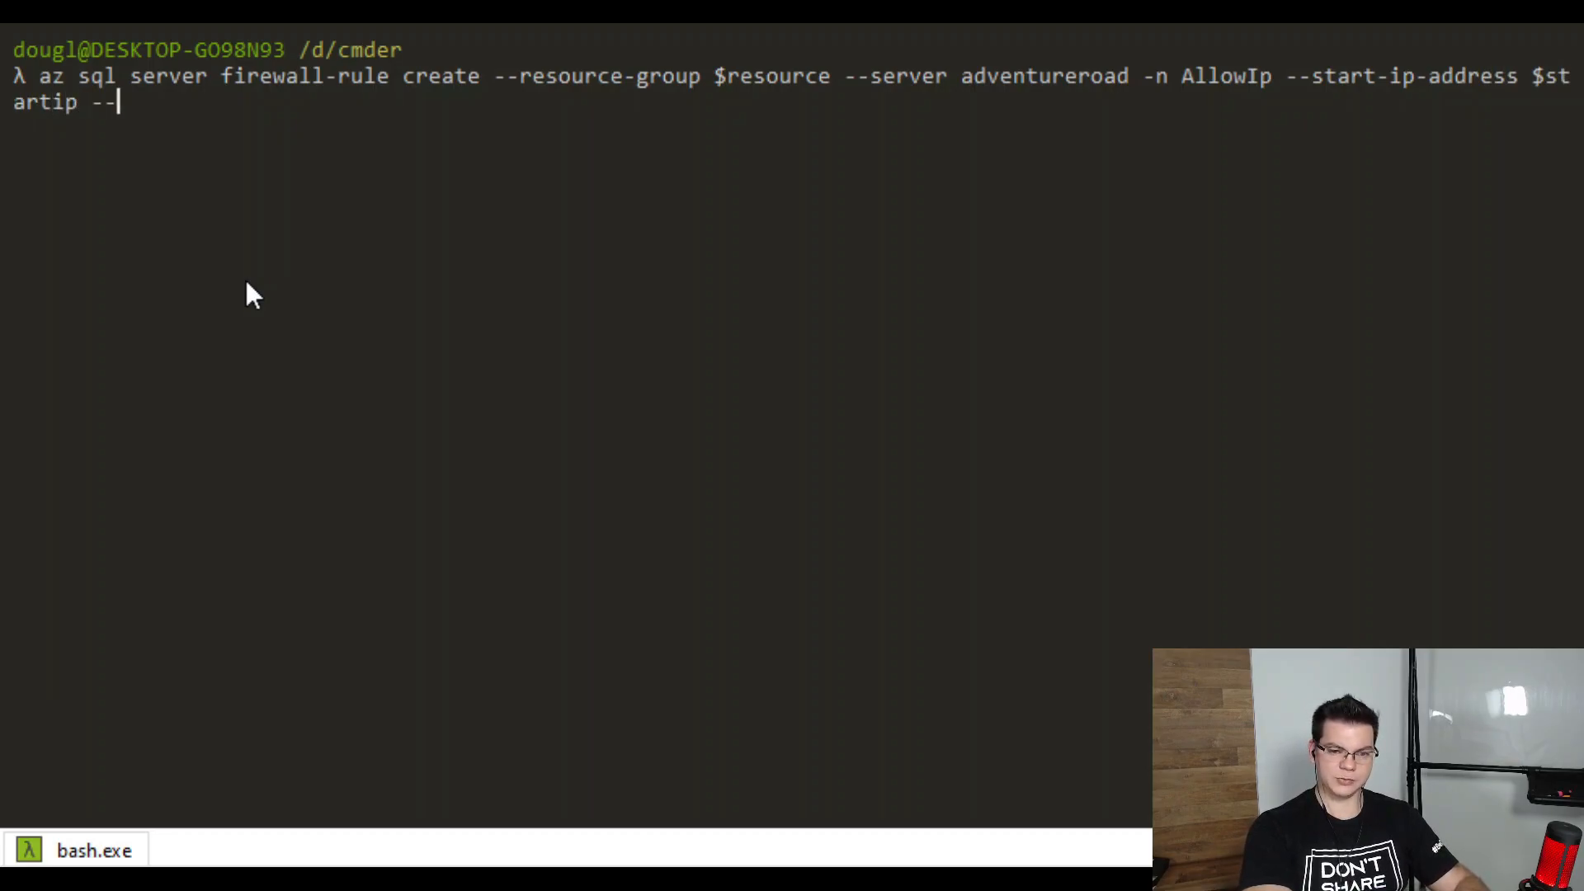
{"action": "type", "text": "end-ip-"}
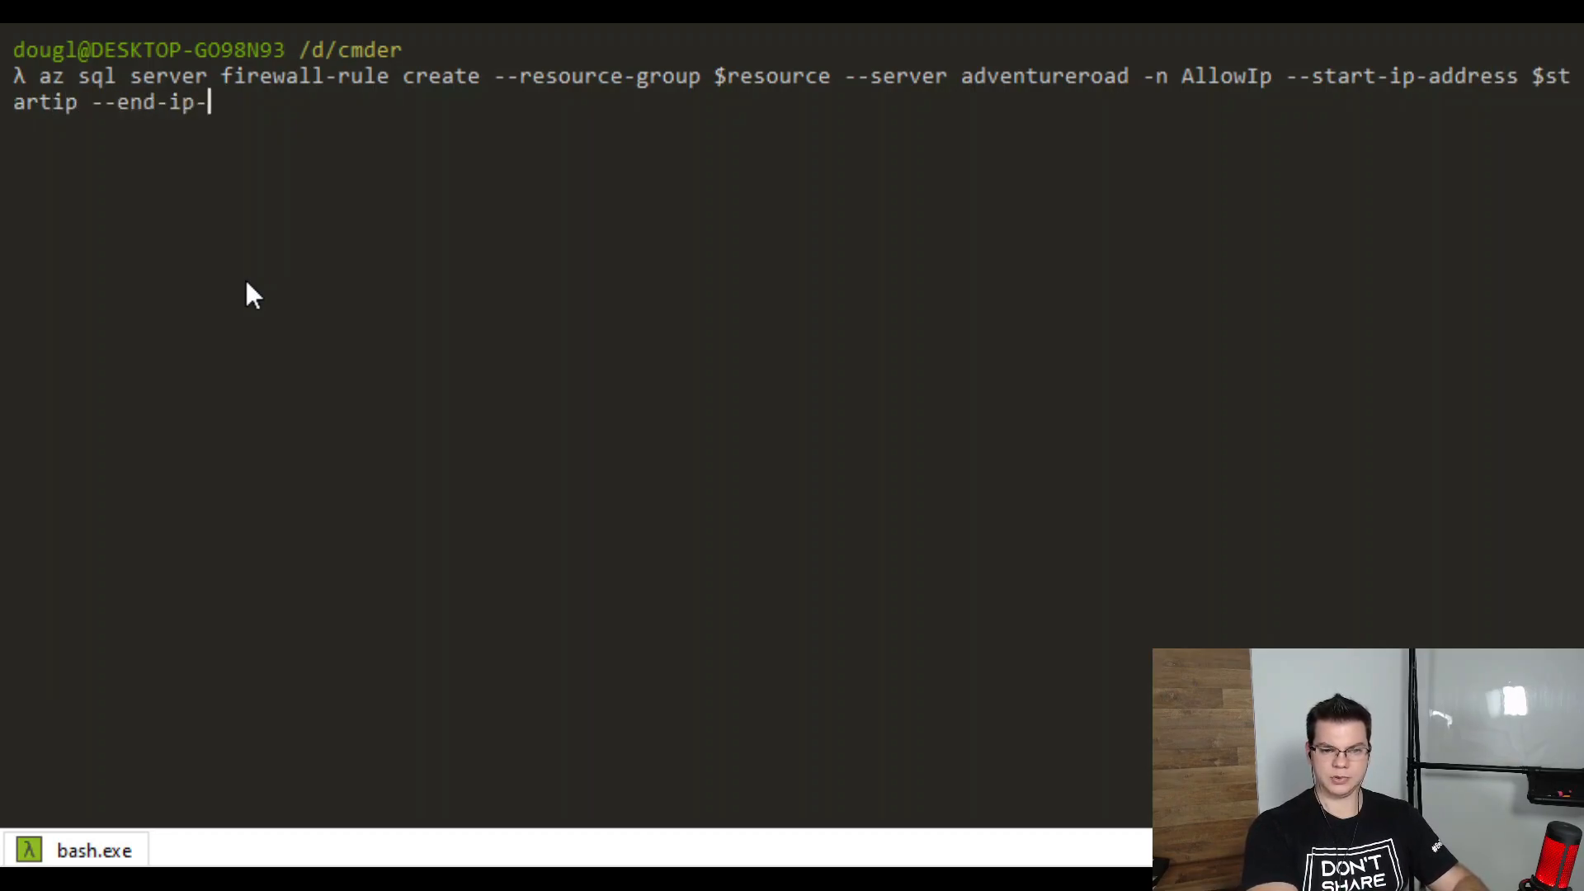
{"action": "type", "text": "address $endip"}
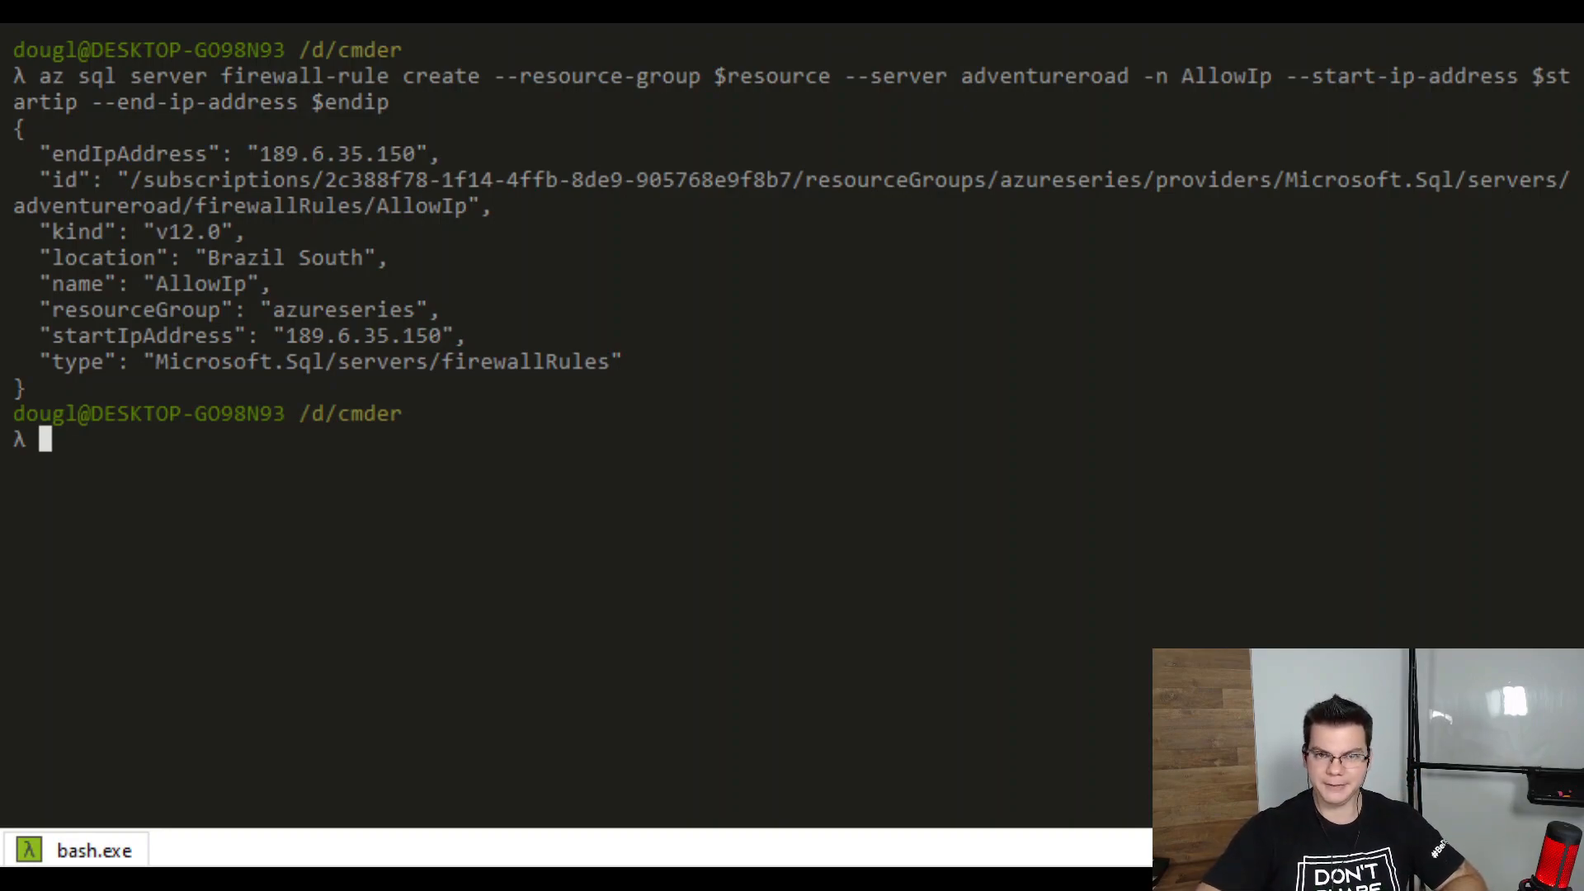
{"action": "key", "text": "ctrl+l"}
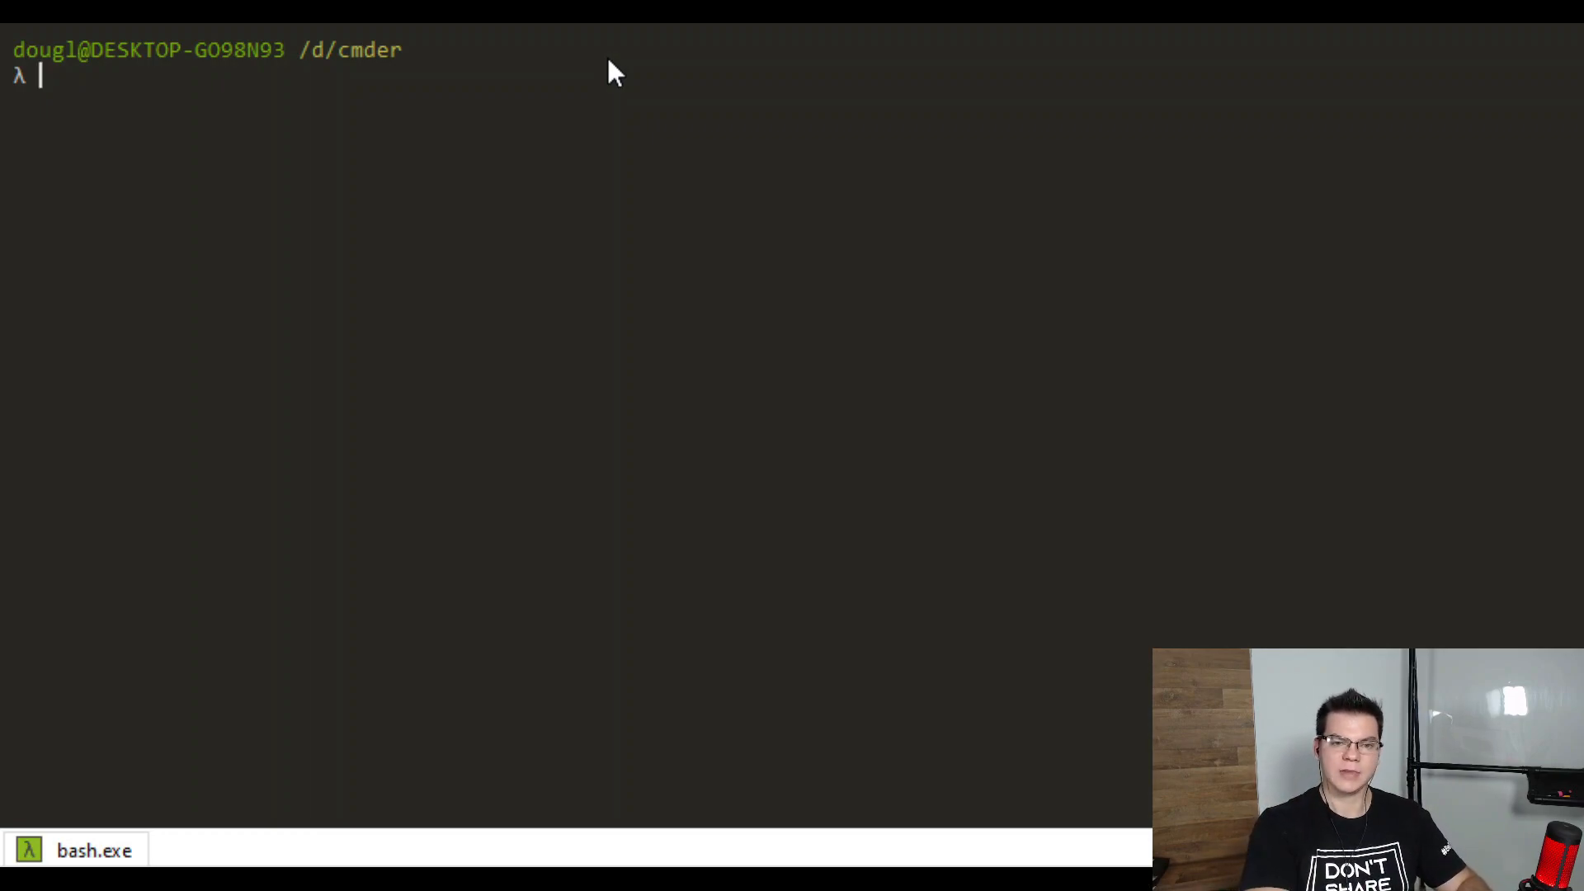
Begin an az sql db create command for adventureworks on adventureroad from sample AdventureWorksLT
{"action": "type", "text": "az sql "}
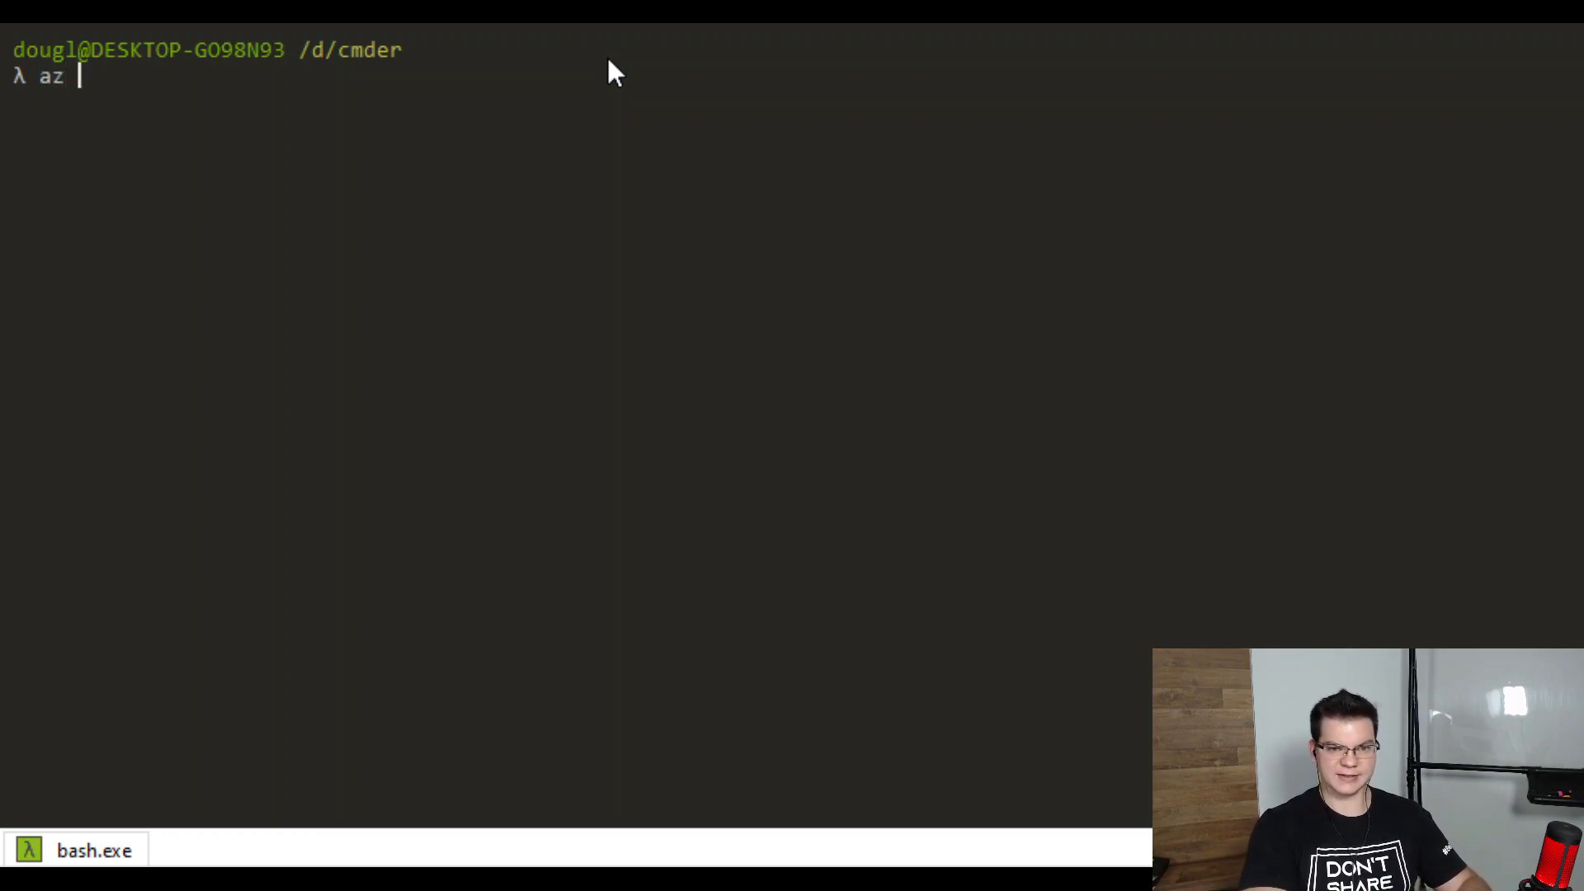
{"action": "type", "text": "db create "}
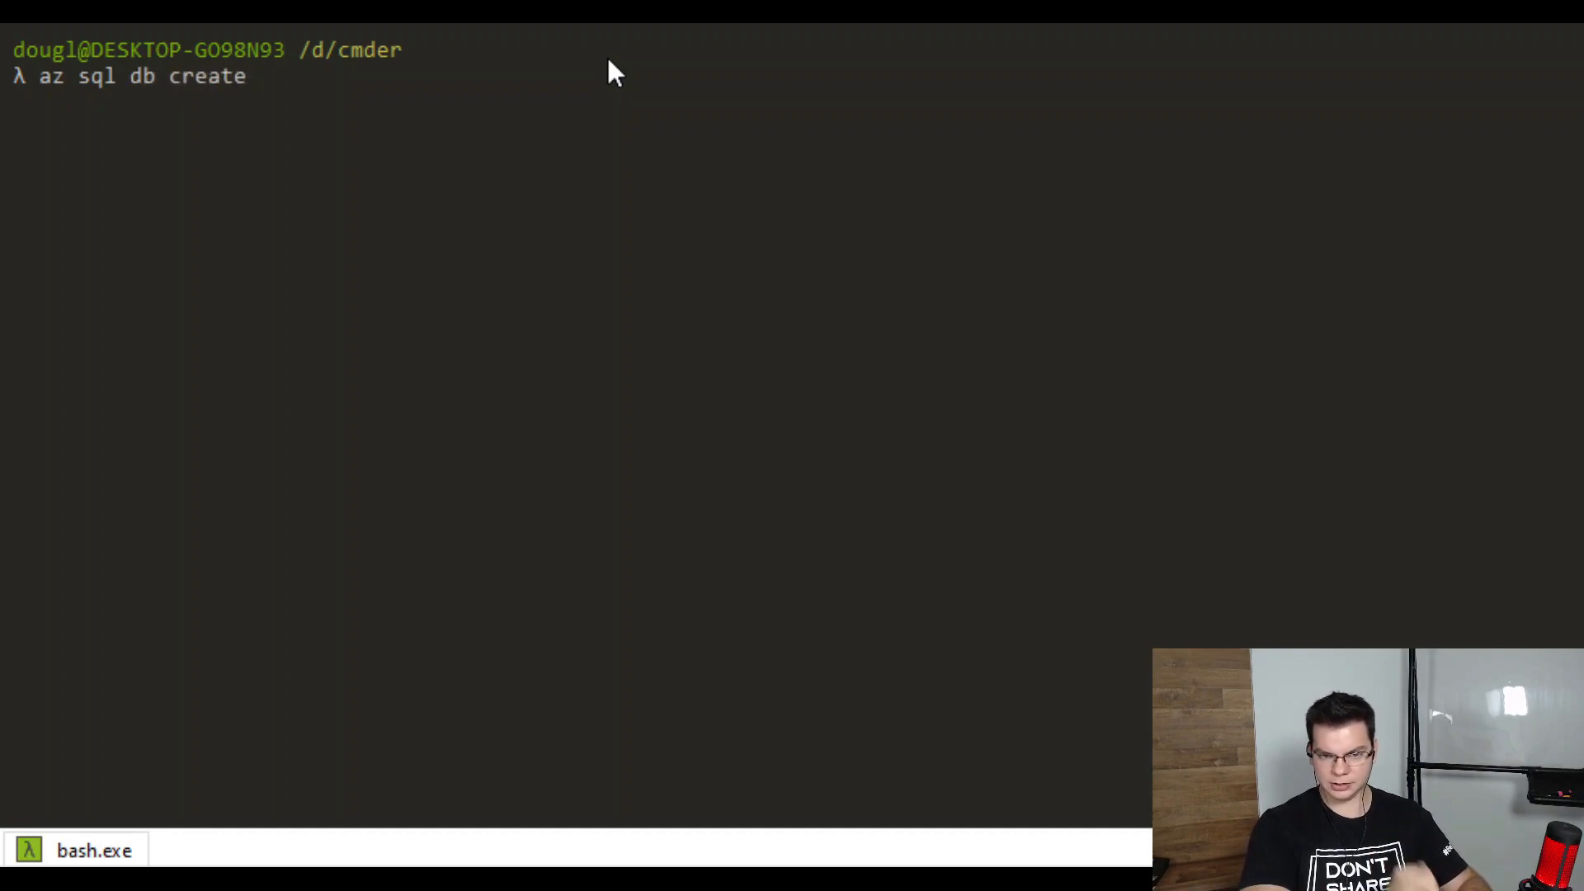
{"action": "type", "text": "--re"}
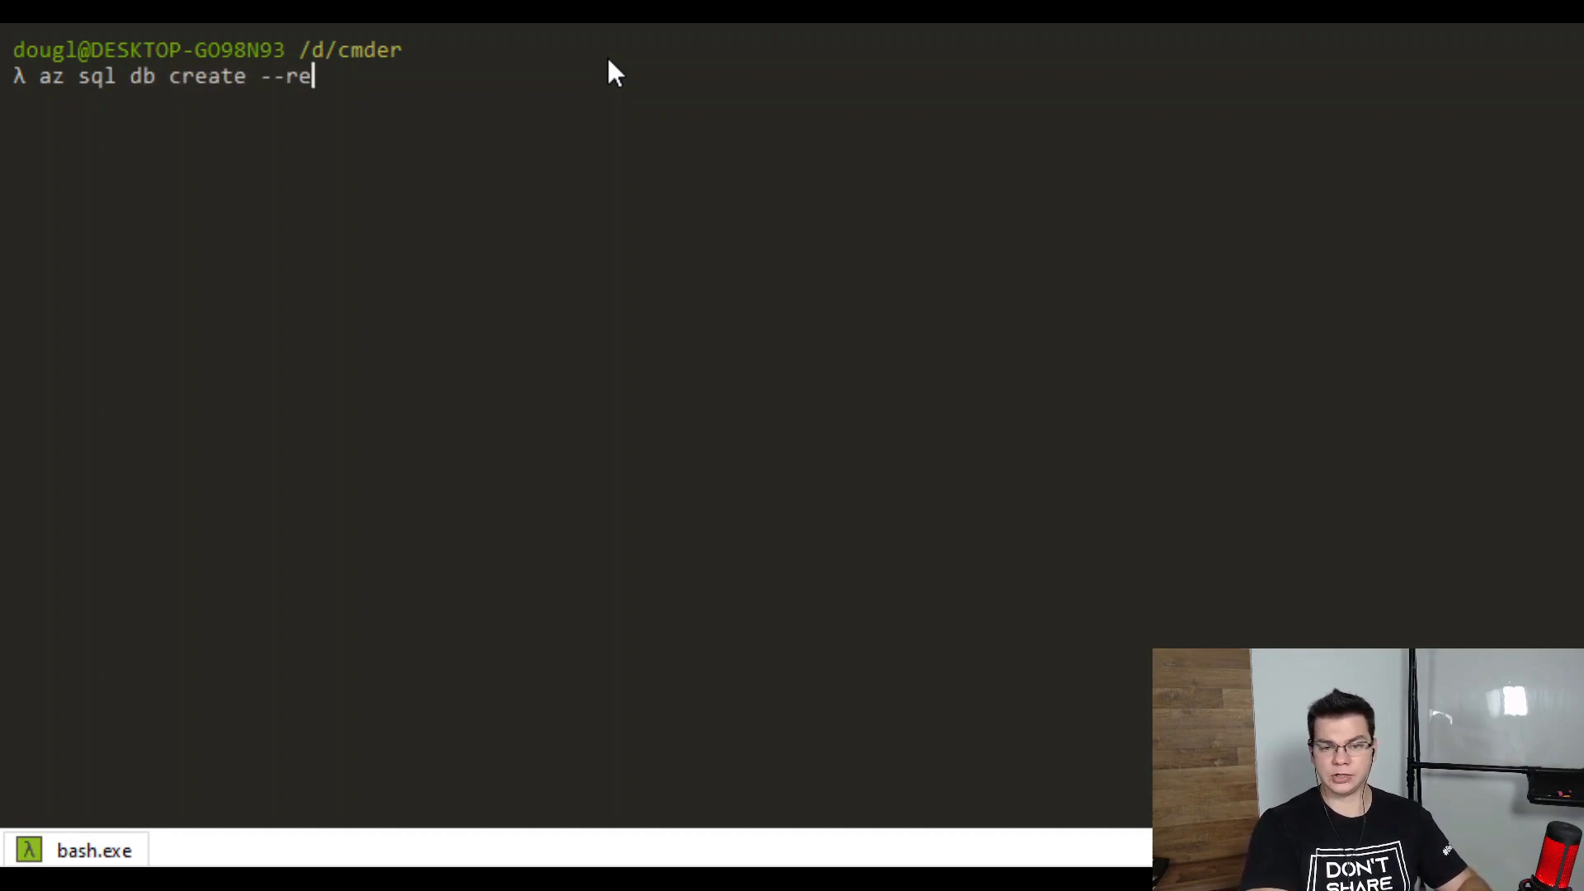
{"action": "type", "text": "sourc"}
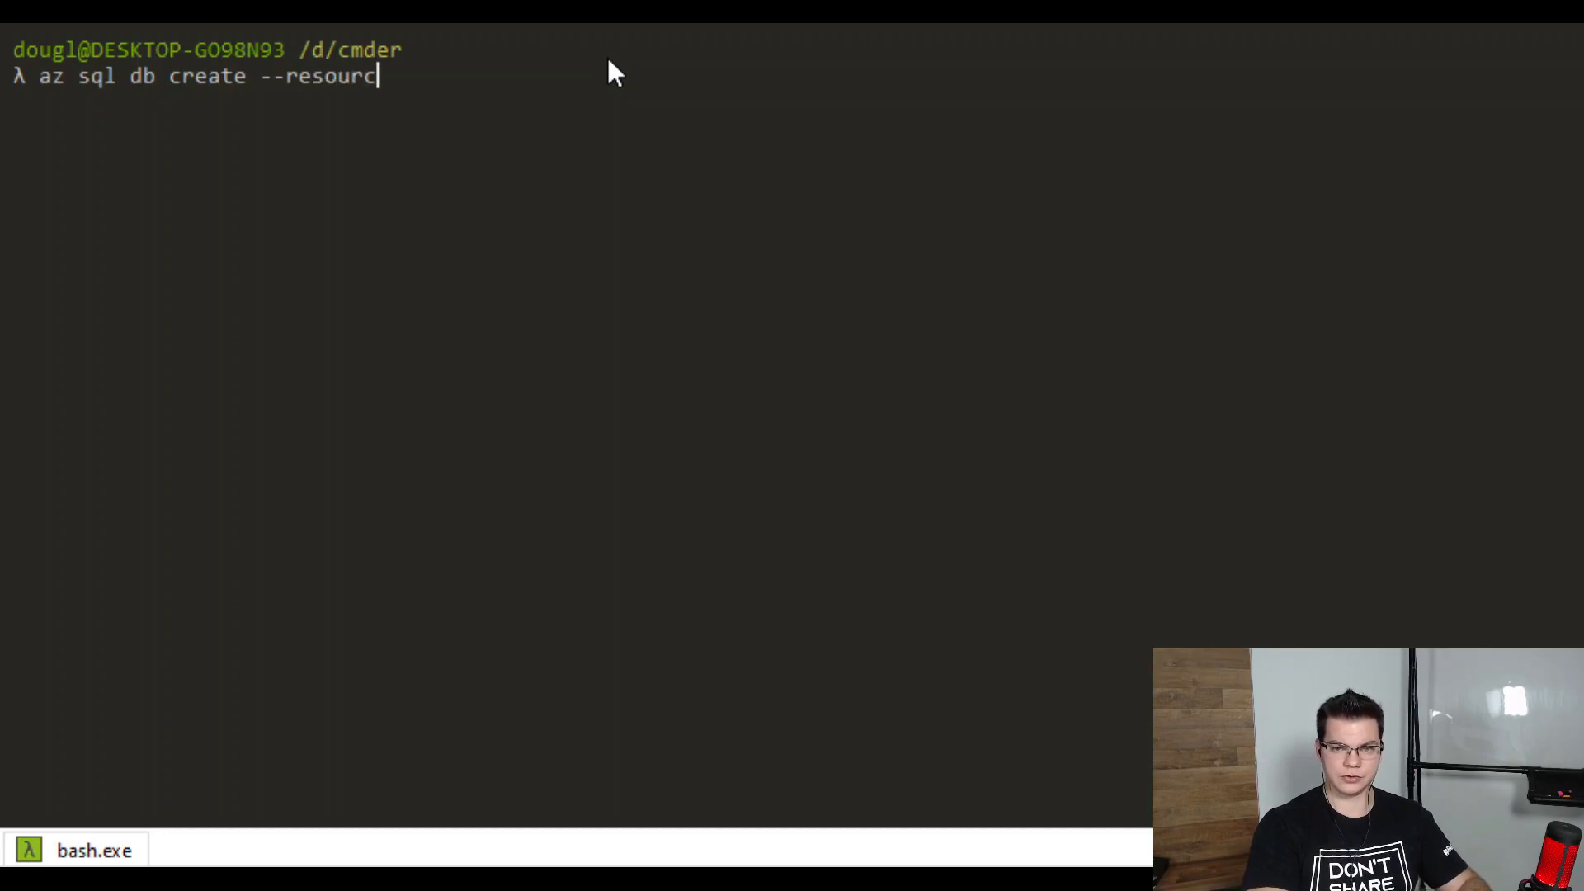
{"action": "type", "text": "e-group "}
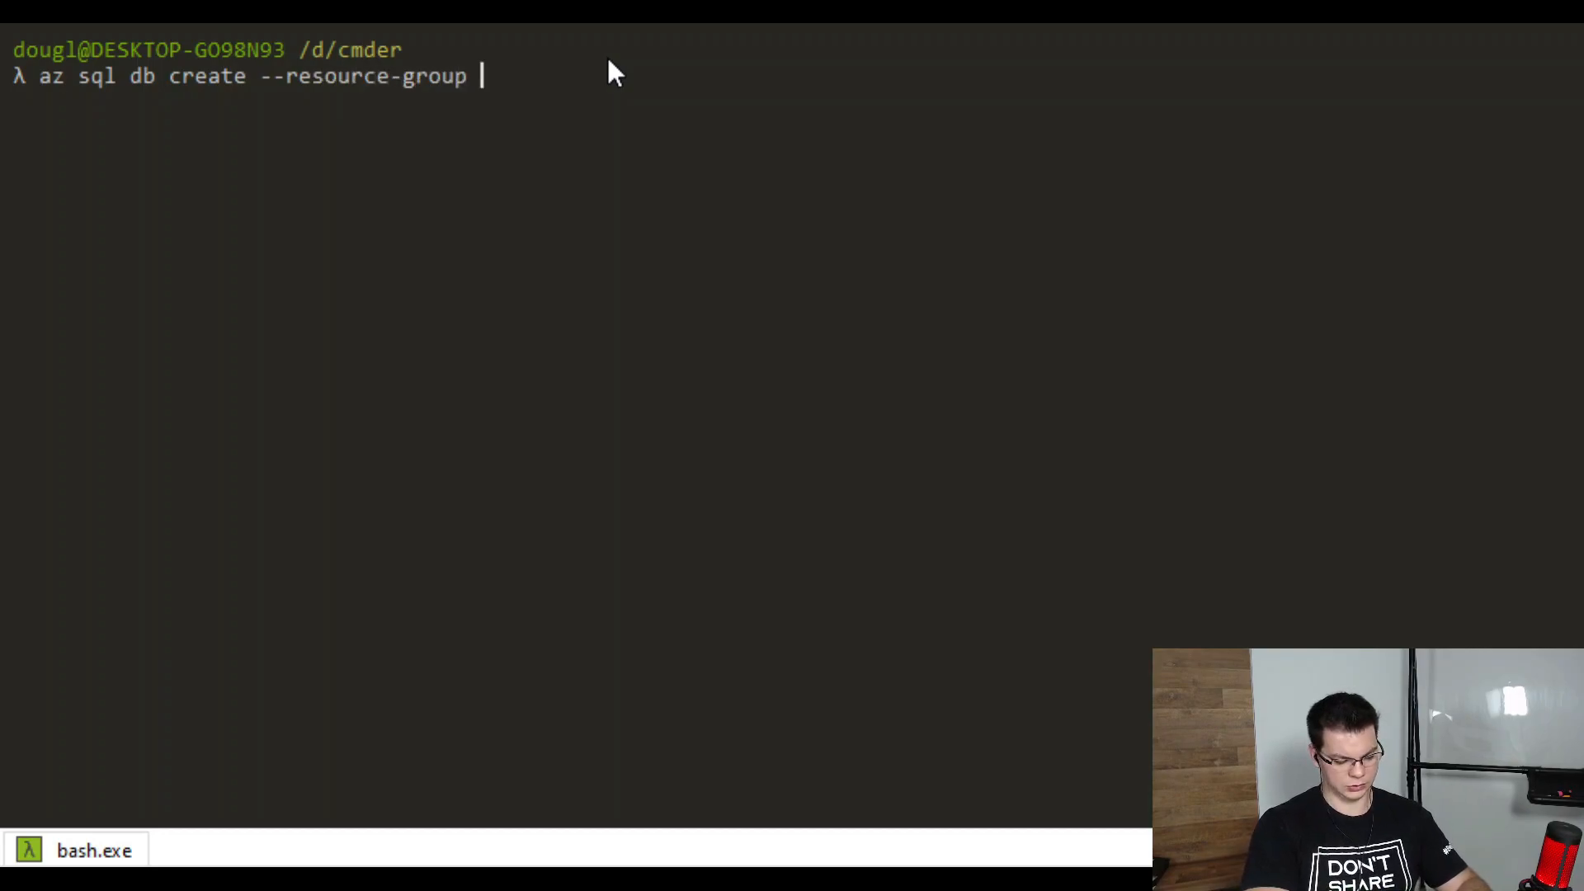
{"action": "type", "text": "$resou"}
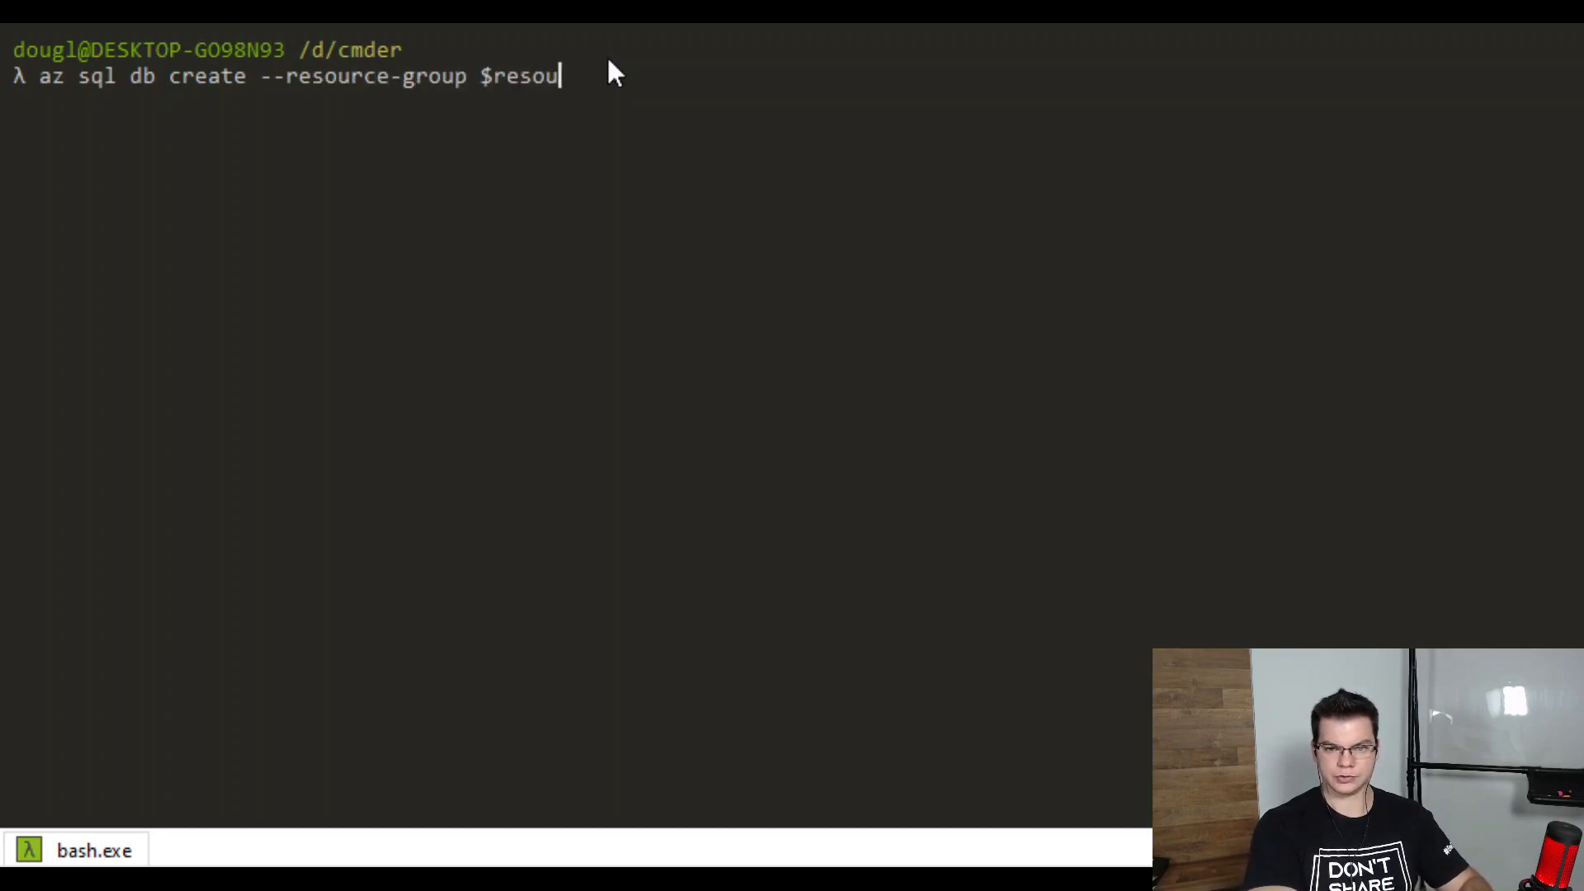
{"action": "type", "text": "rce --server"}
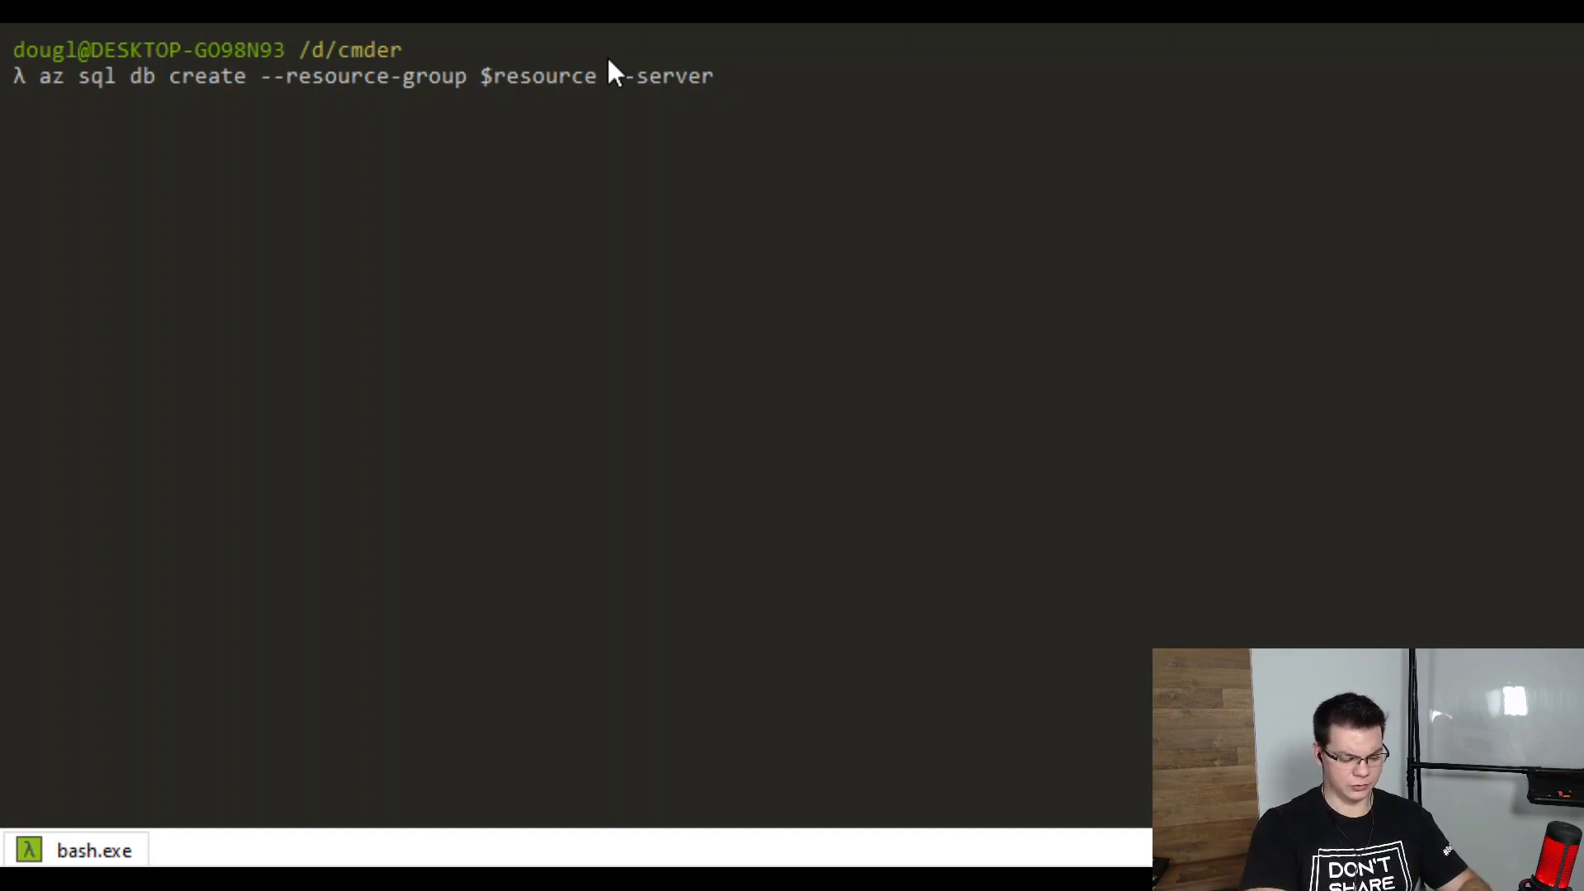
{"action": "type", "text": "adventureroad"}
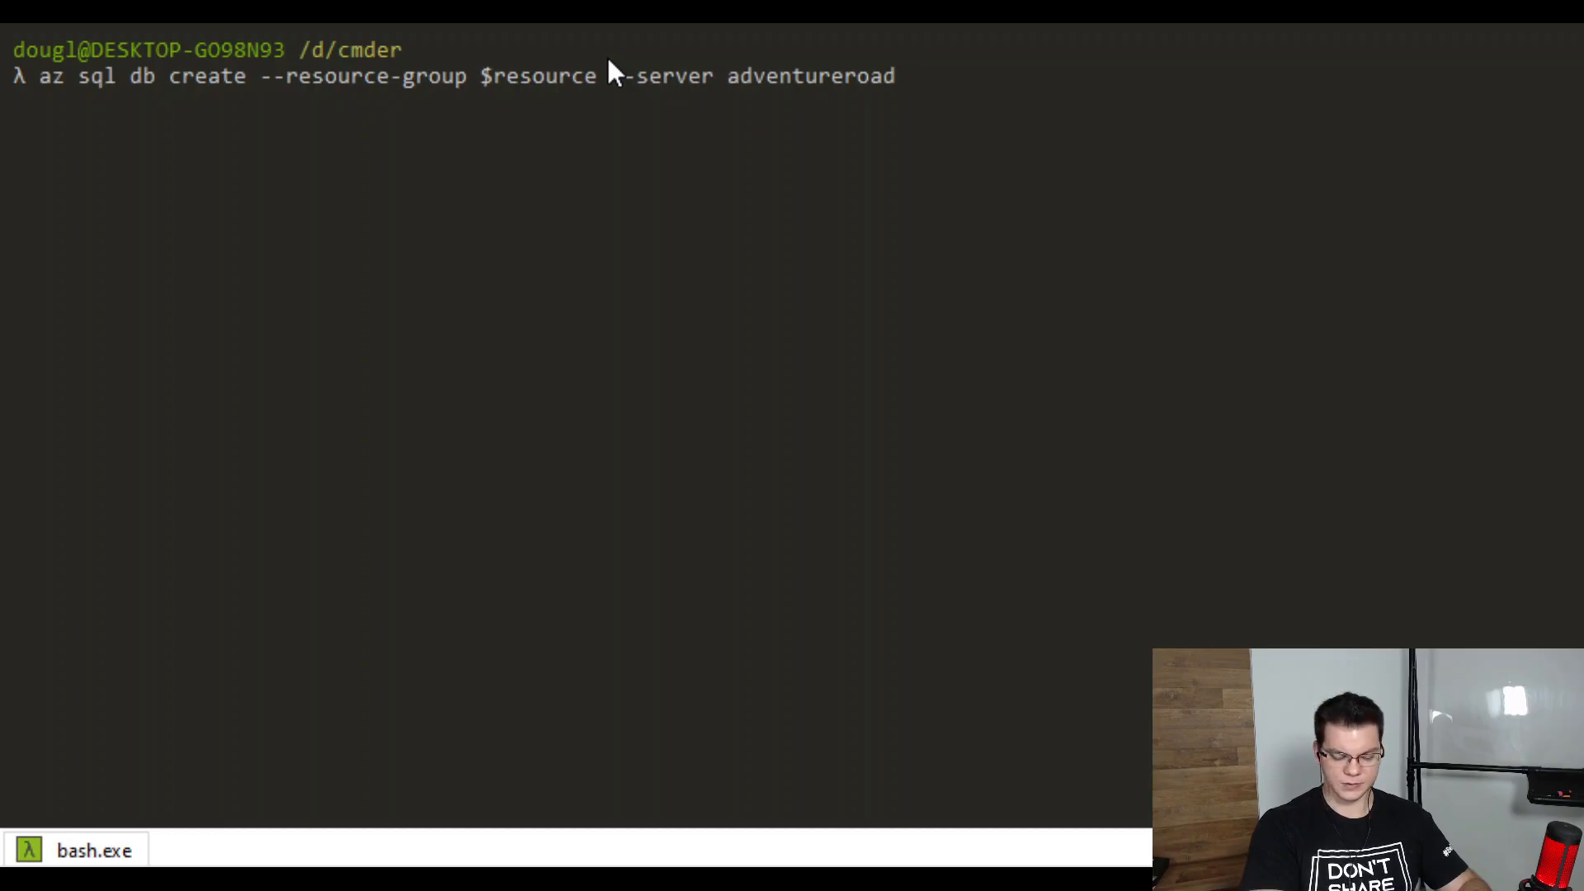
{"action": "type", "text": " --name "}
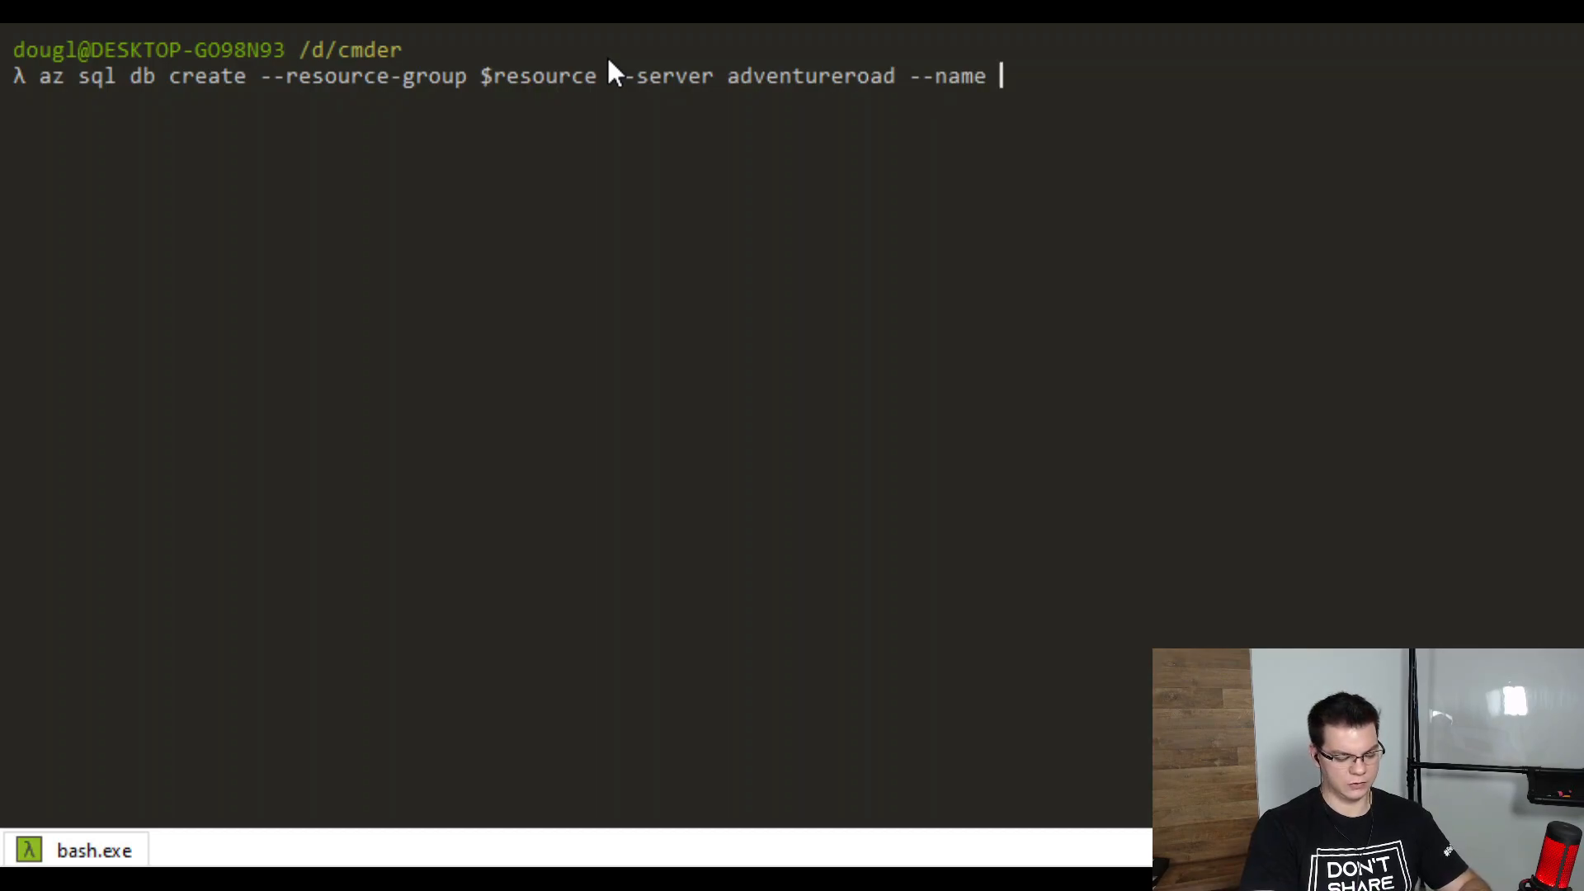
{"action": "type", "text": "ad"}
{"action": "key", "text": "BackSpace"}
{"action": "key", "text": "BackSpace"}
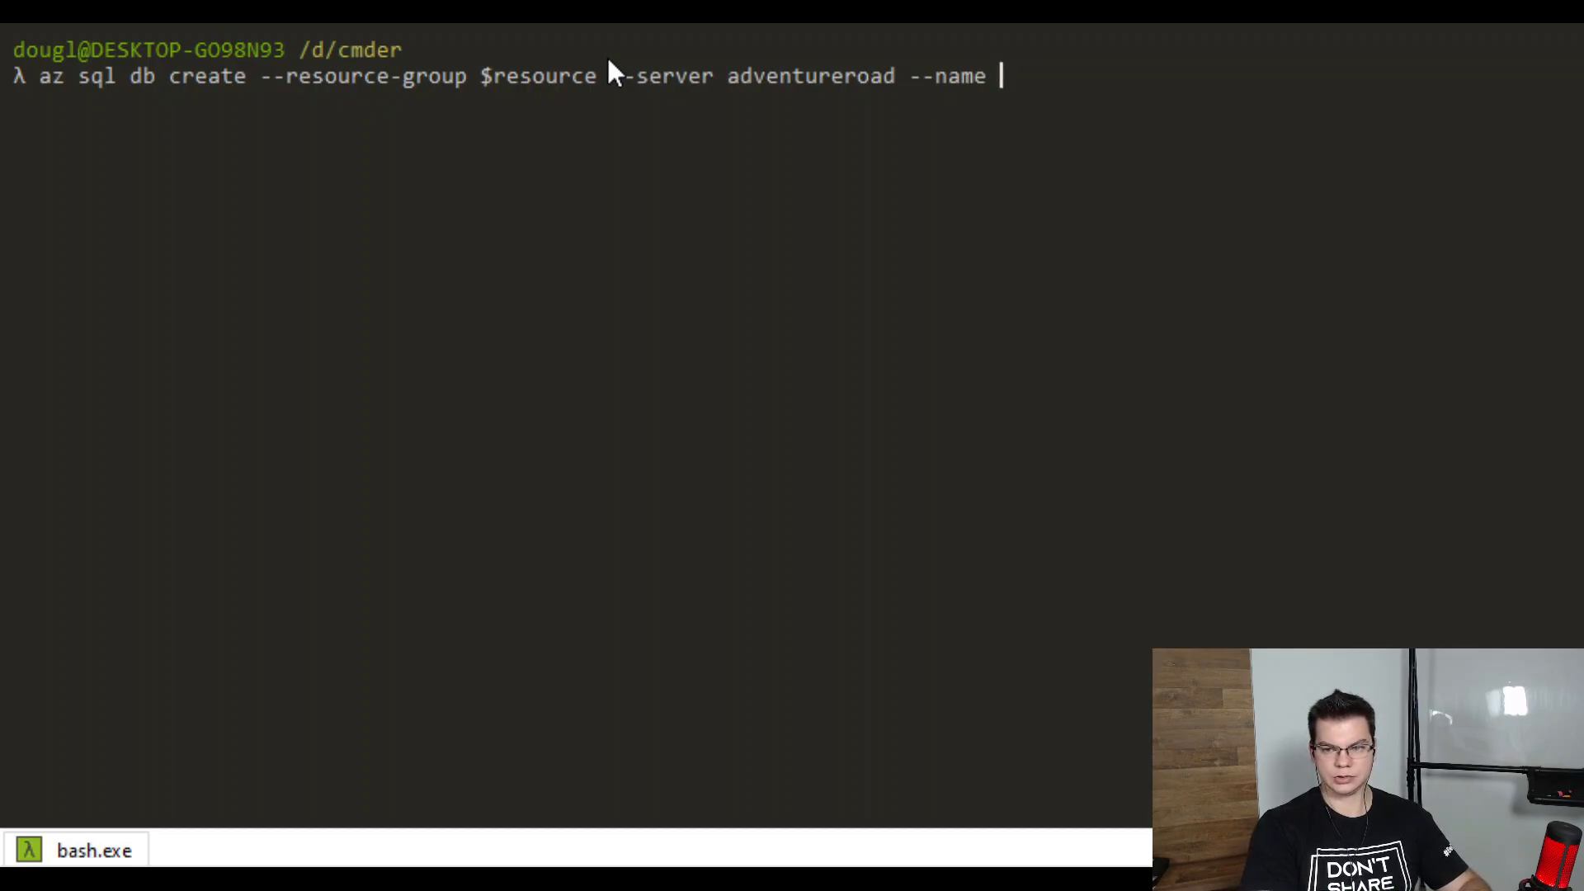
{"action": "type", "text": "adventureworks --sample-a"}
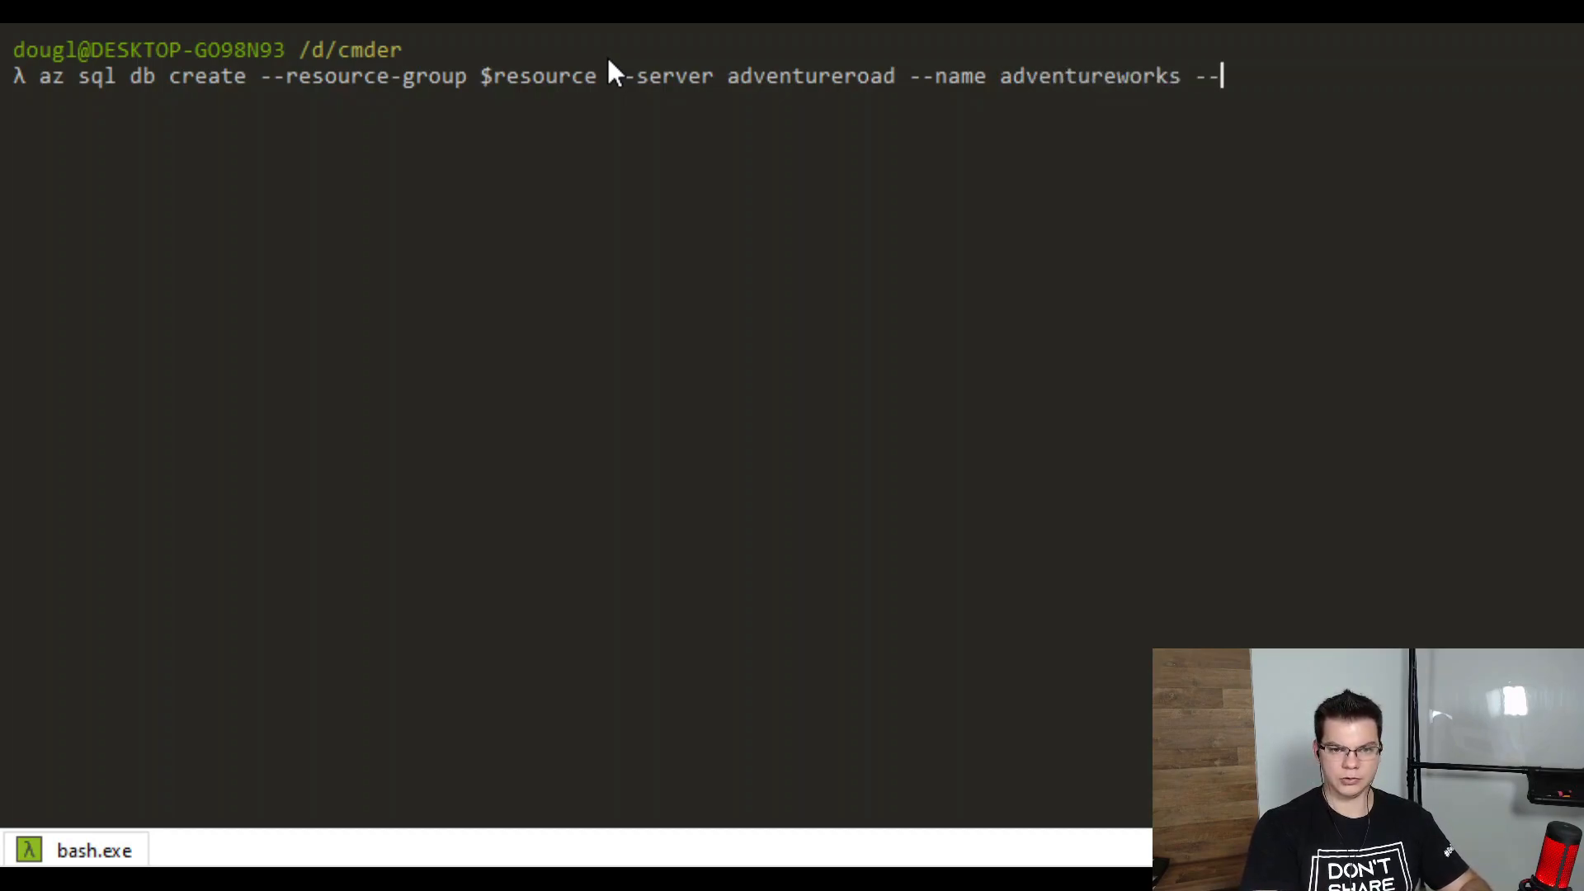
{"action": "key", "text": "BackSpace"}
{"action": "type", "text": "name A"}
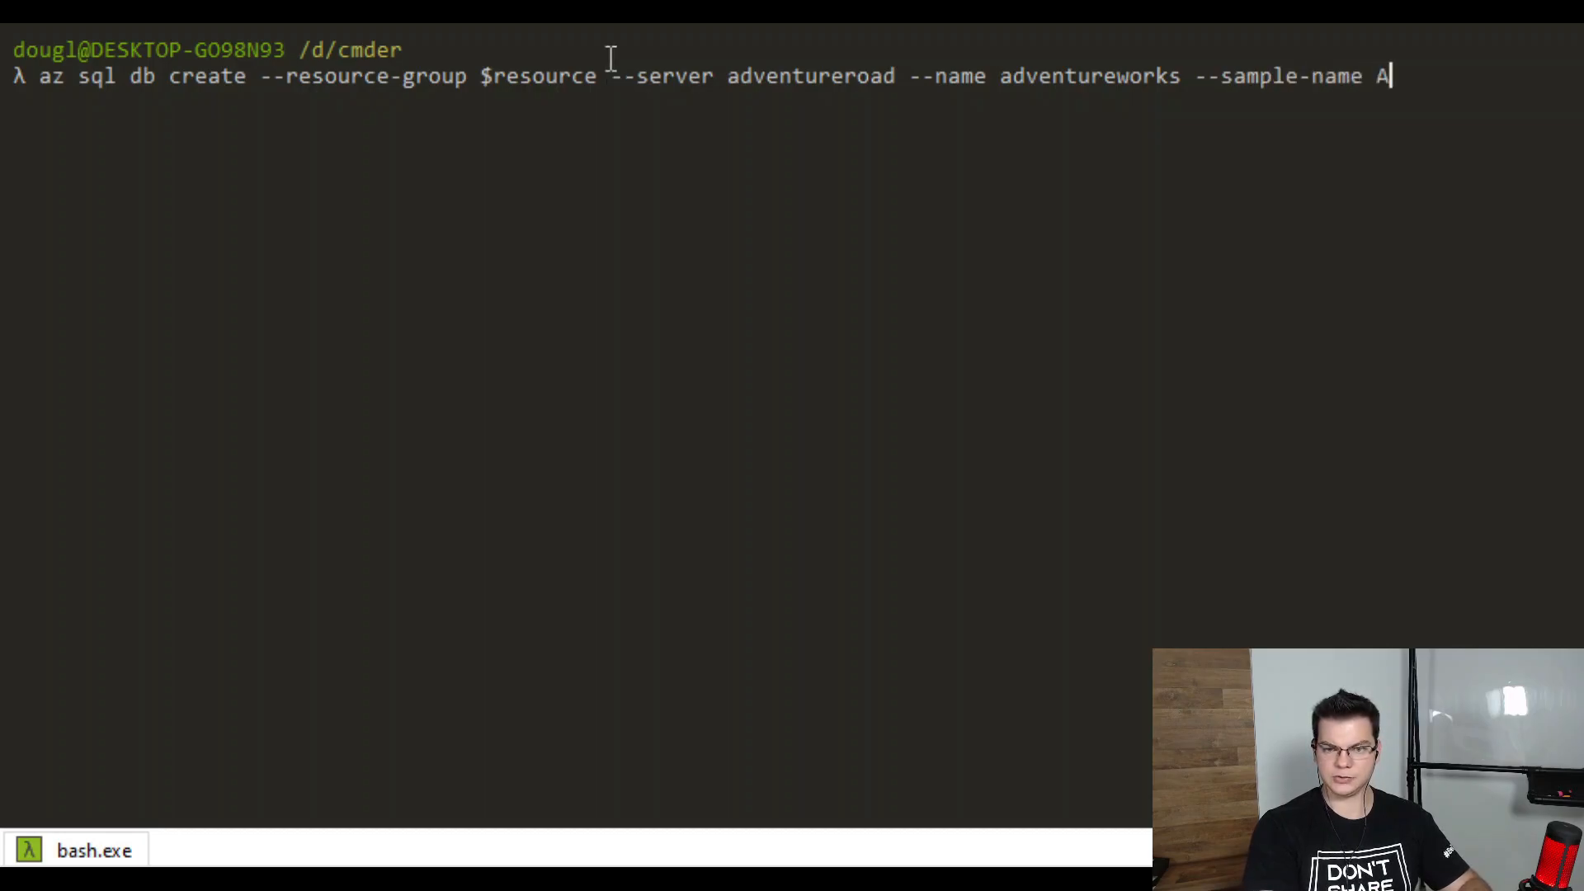
{"action": "type", "text": "dventureWorl"}
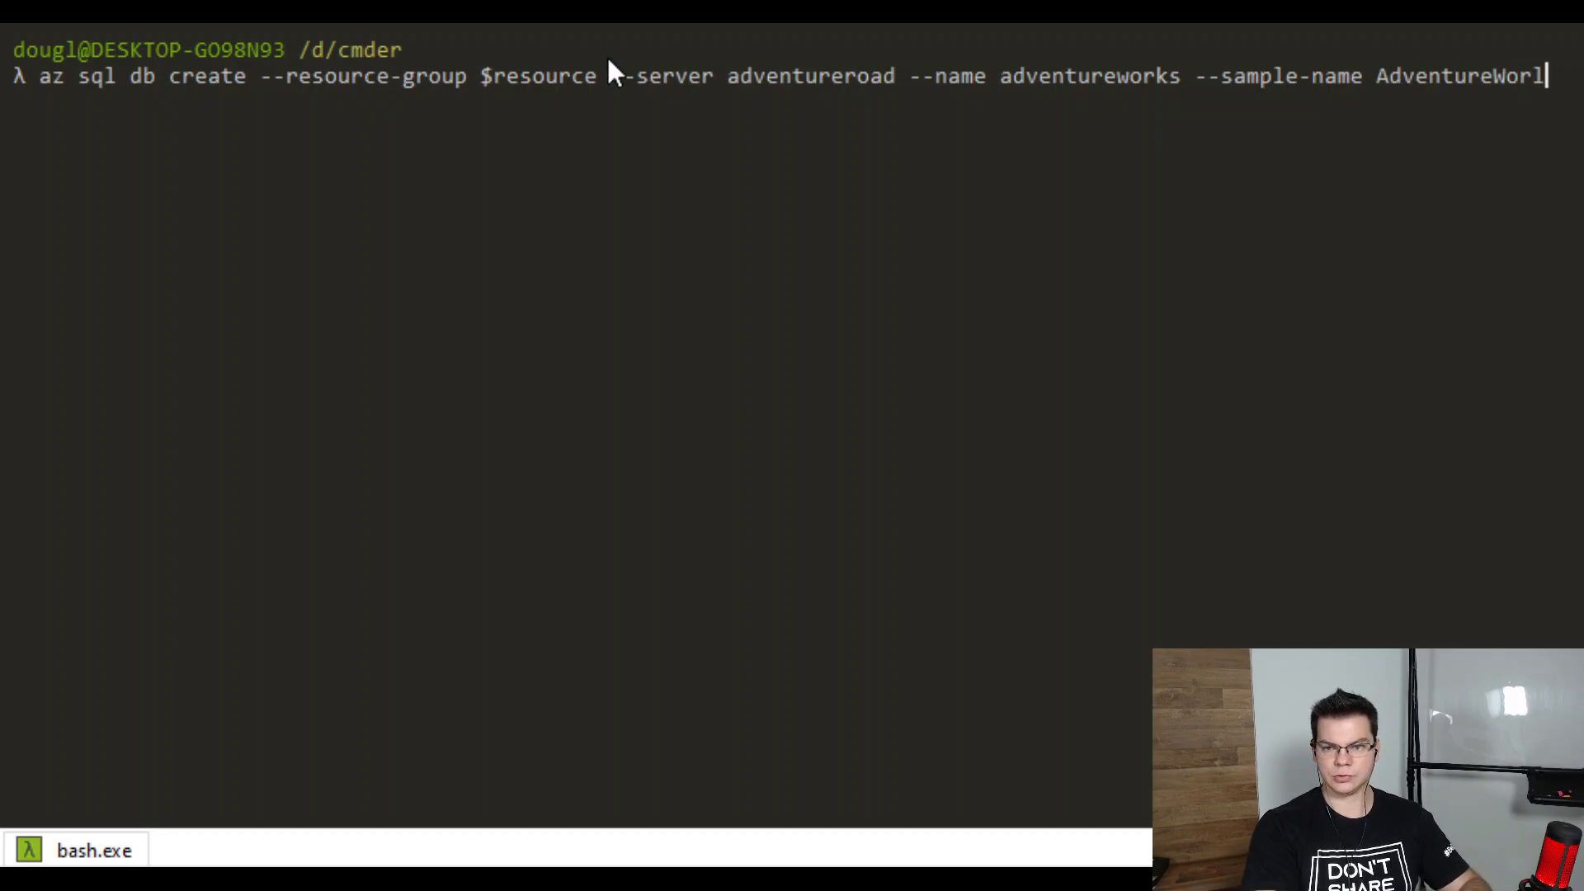
{"action": "key", "text": "BackSpace"}
Add GeneralPurpose edition, Serverless compute model, Gen5 family and capacity 2, then run it
{"action": "type", "text": "ks"}
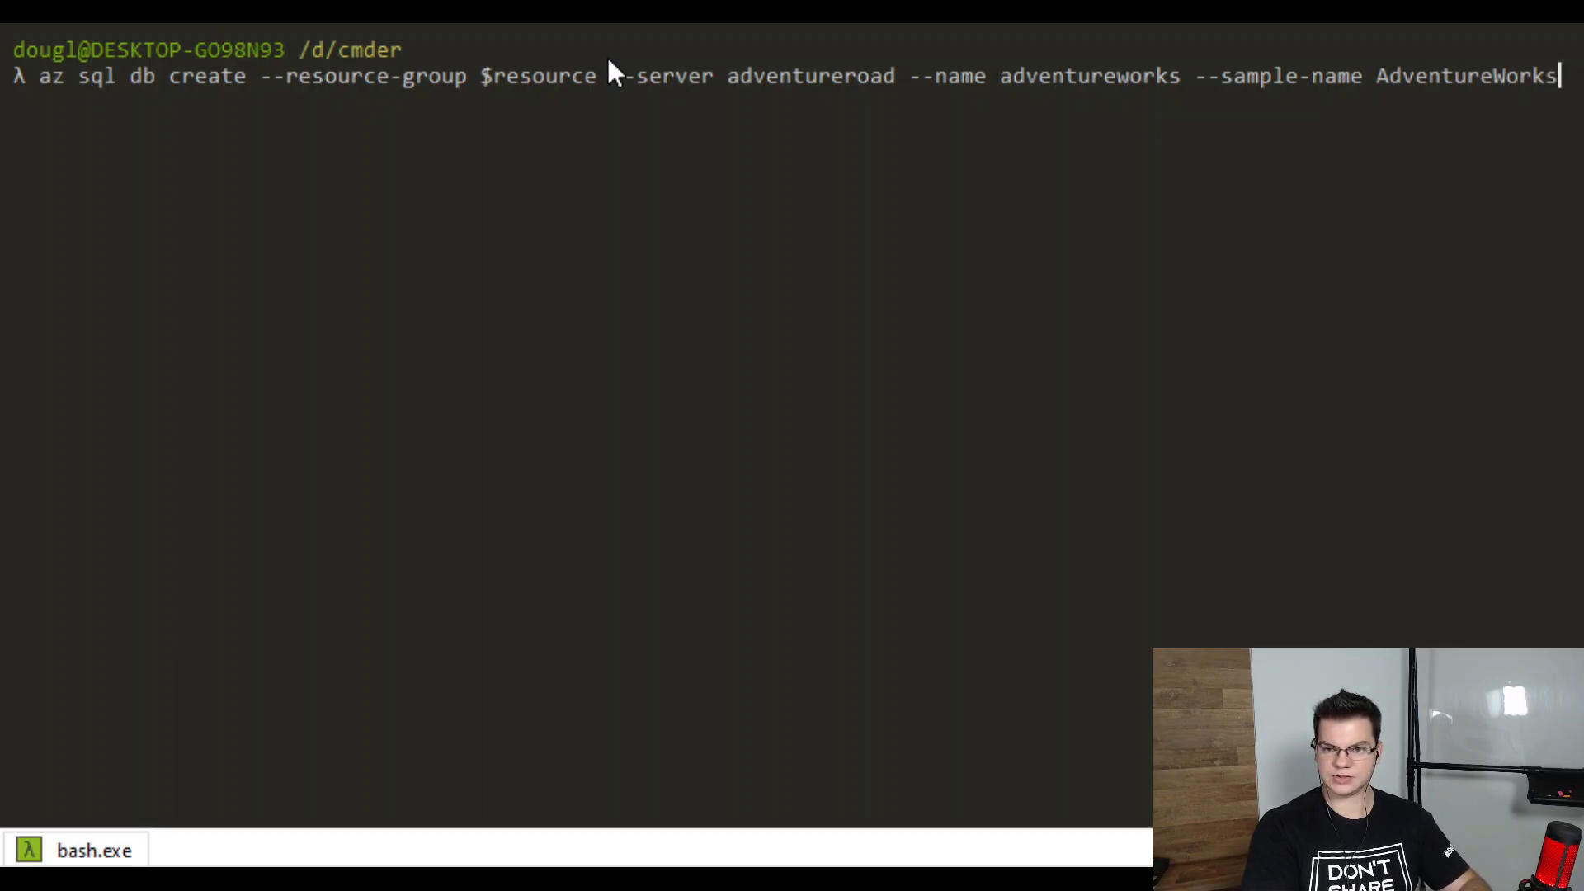
{"action": "type", "text": "LT --edit"}
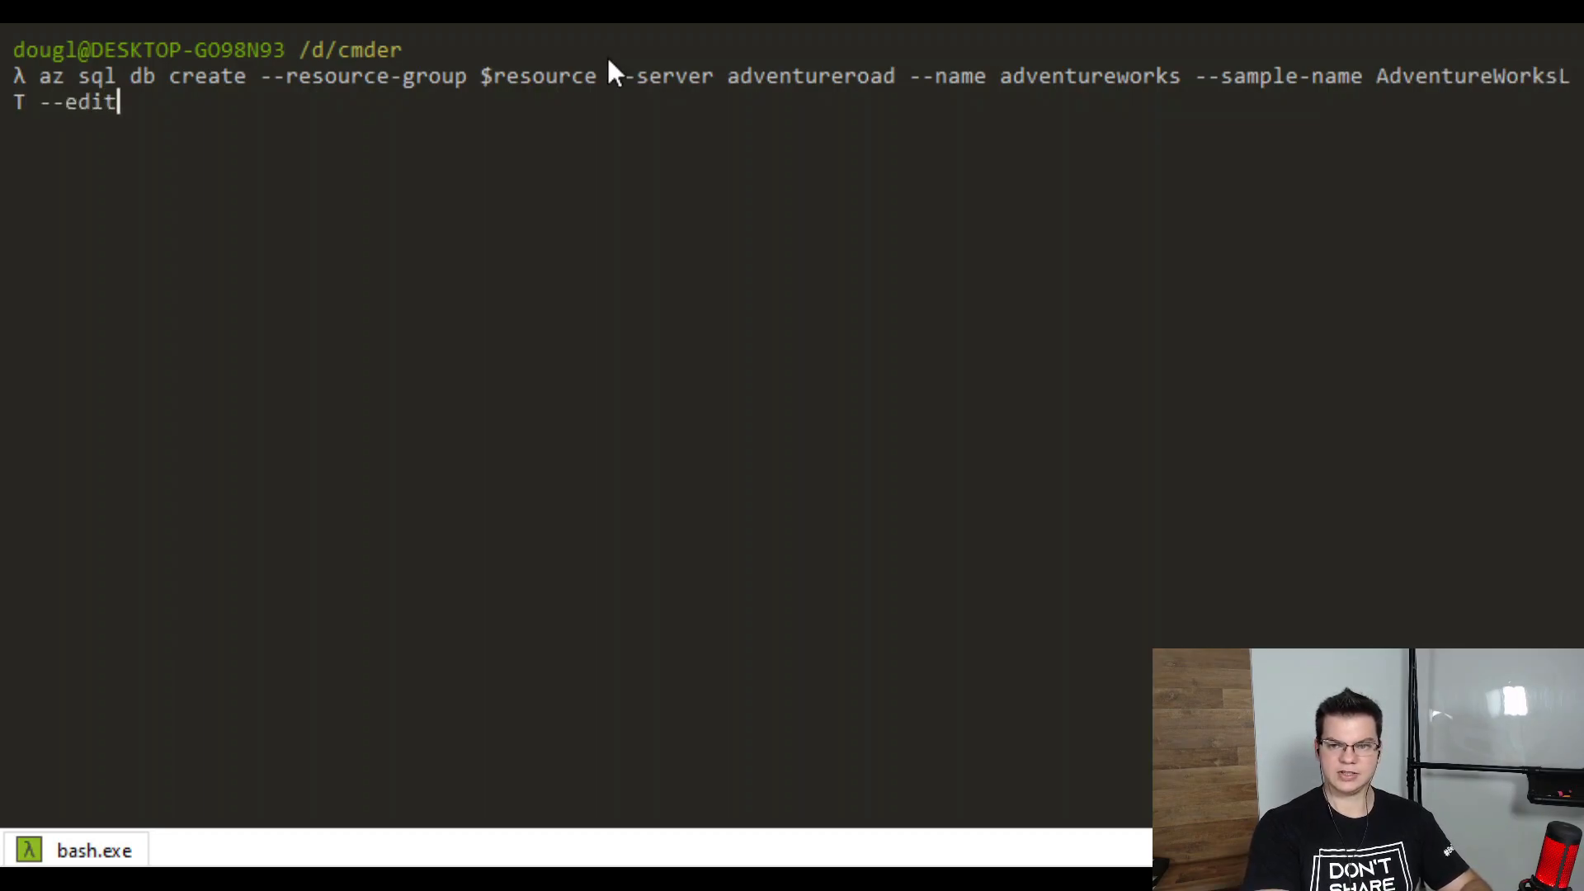
{"action": "type", "text": "ion General"}
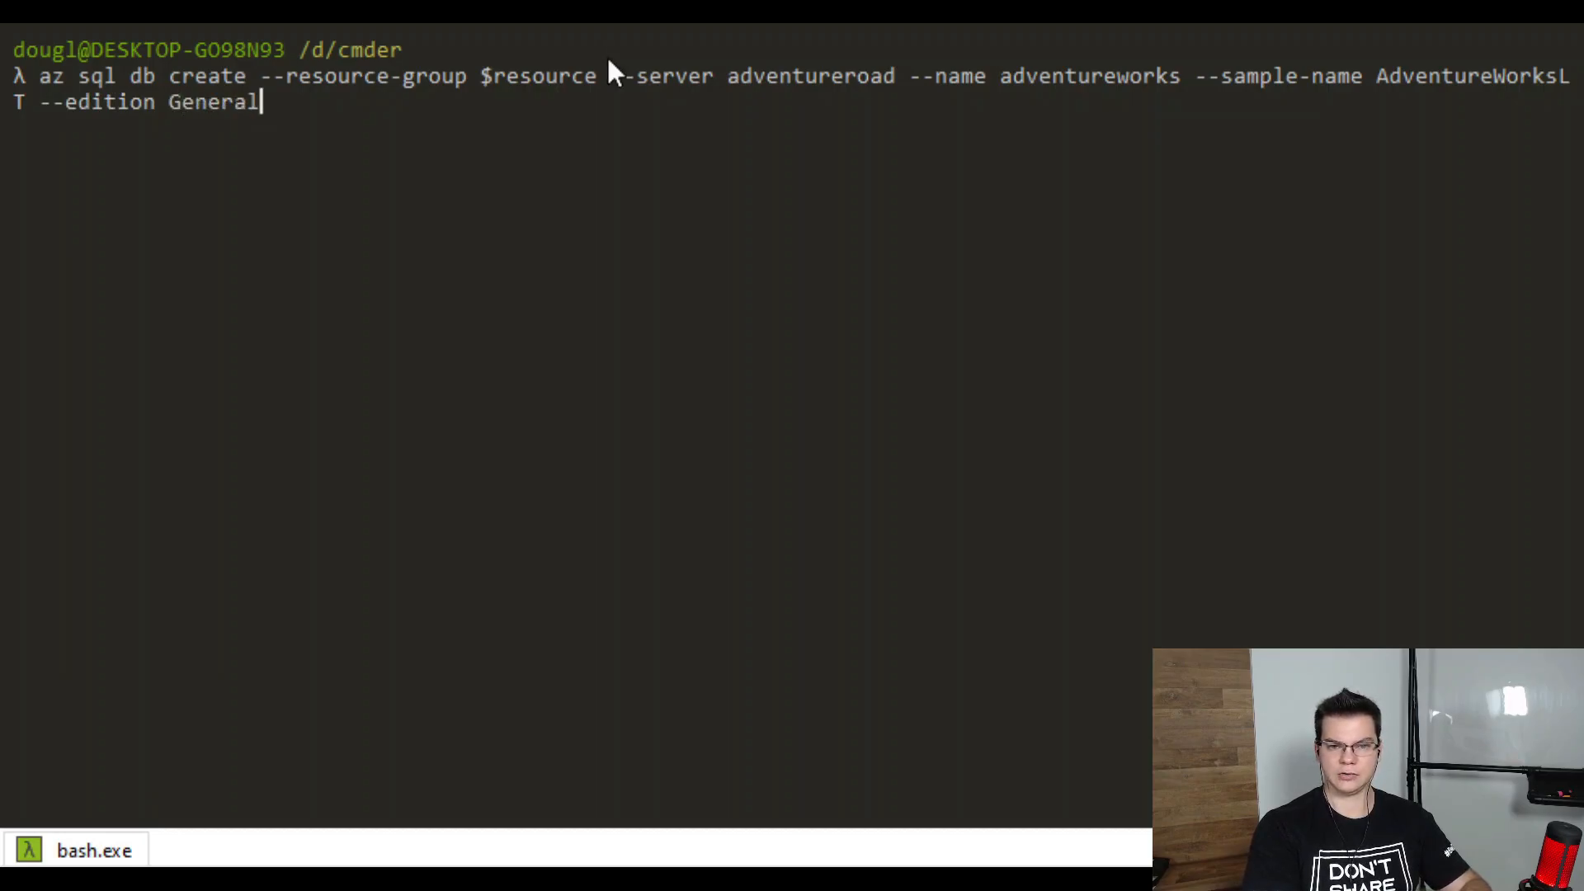
{"action": "type", "text": "P"}
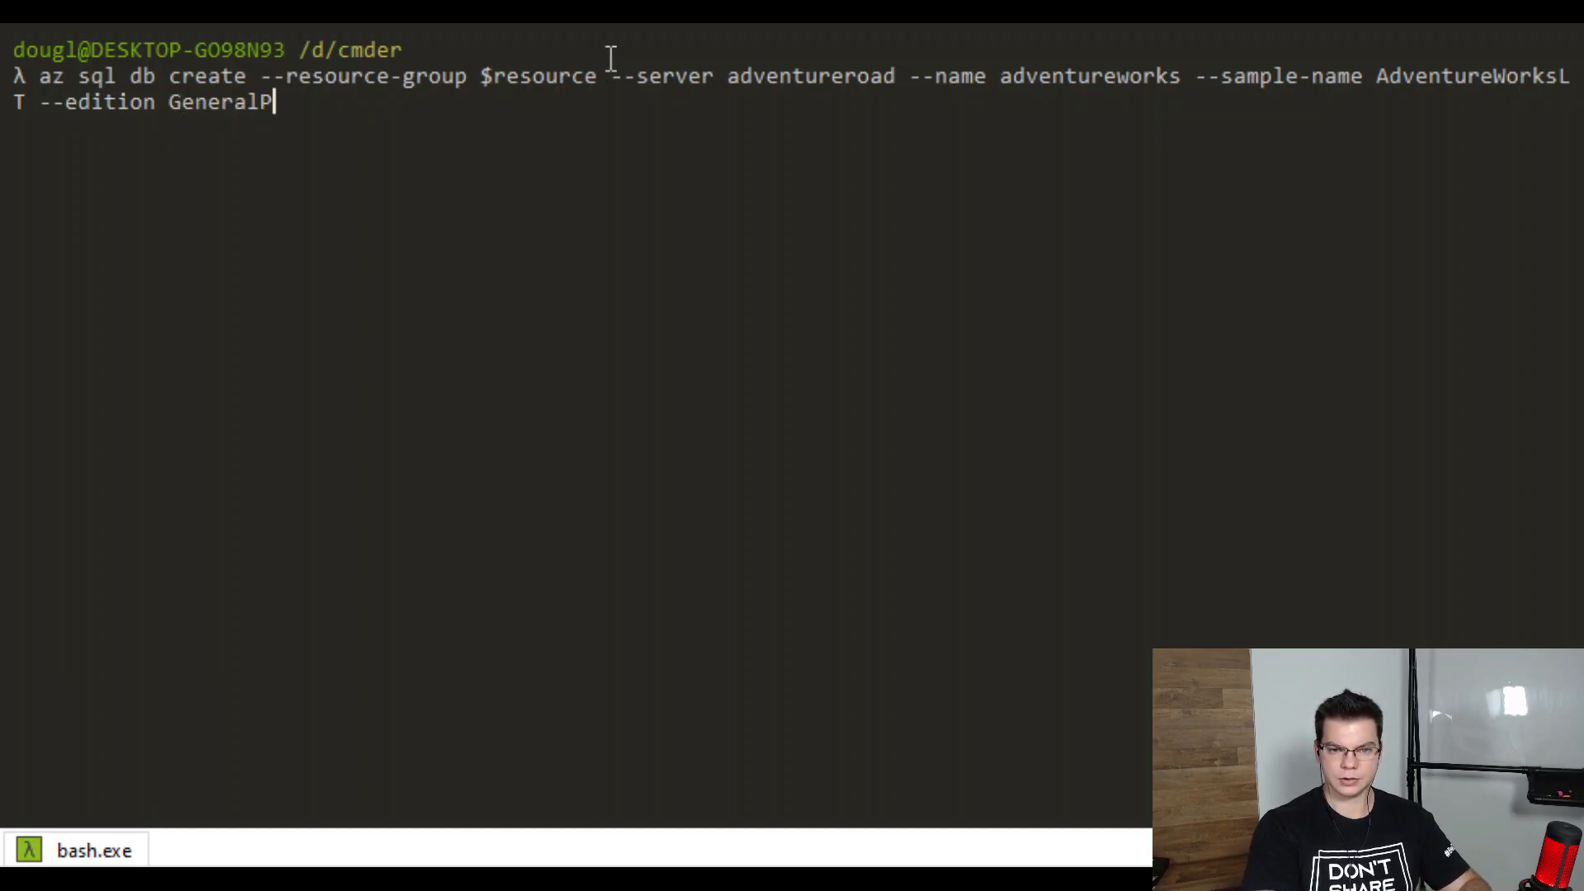
{"action": "type", "text": "urpose --compute-model"}
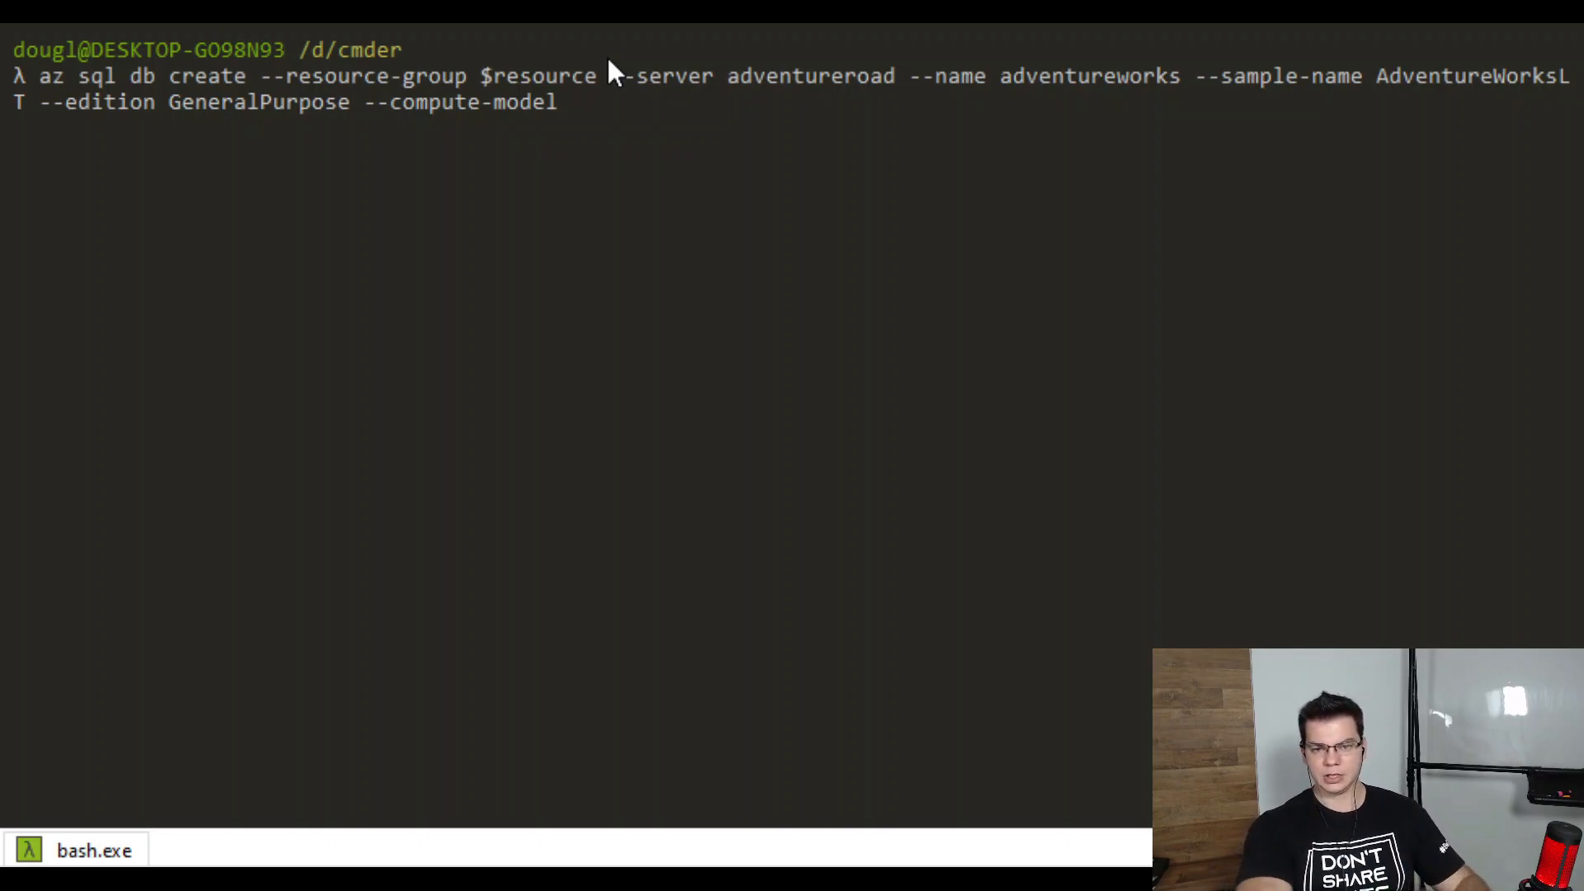
{"action": "type", "text": "Se"}
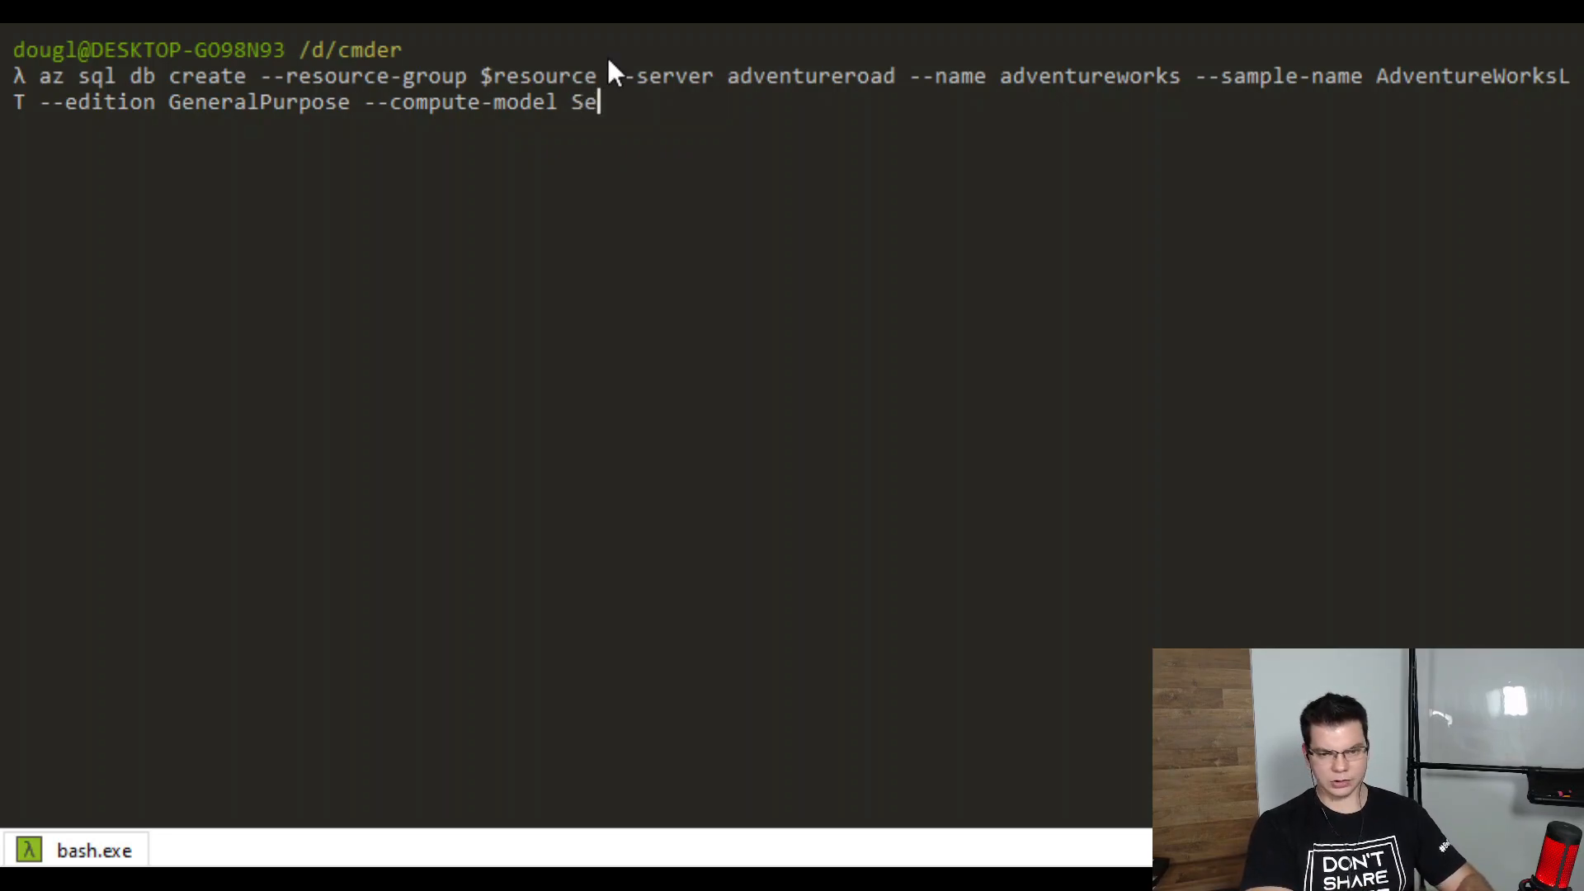
{"action": "type", "text": "rverless -fai"}
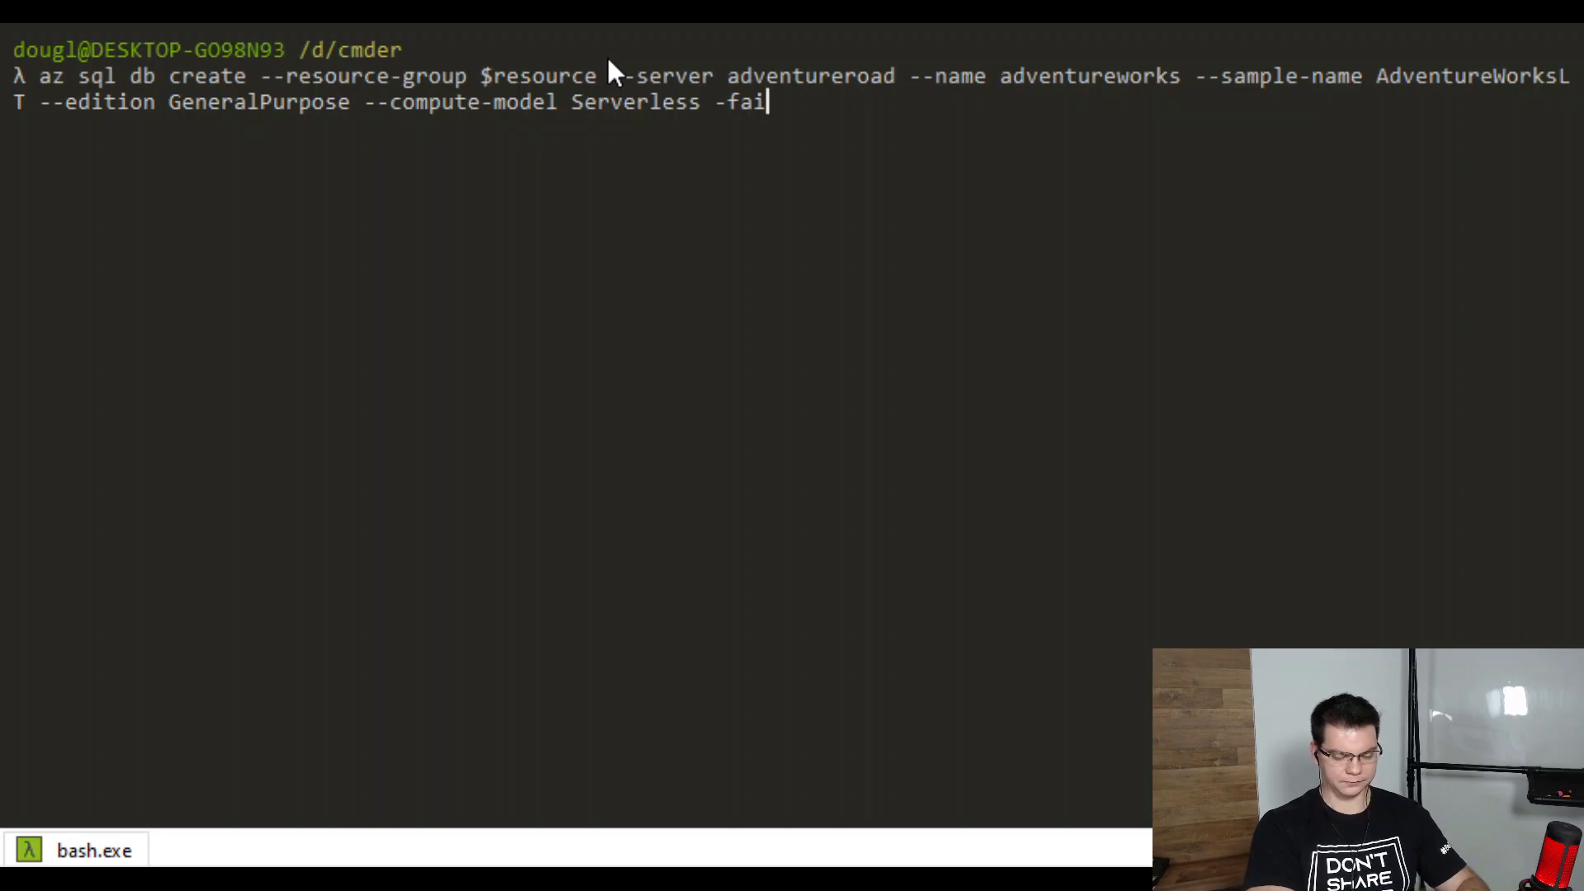
{"action": "key", "text": "BackSpace"}
{"action": "type", "text": "mily Gen"}
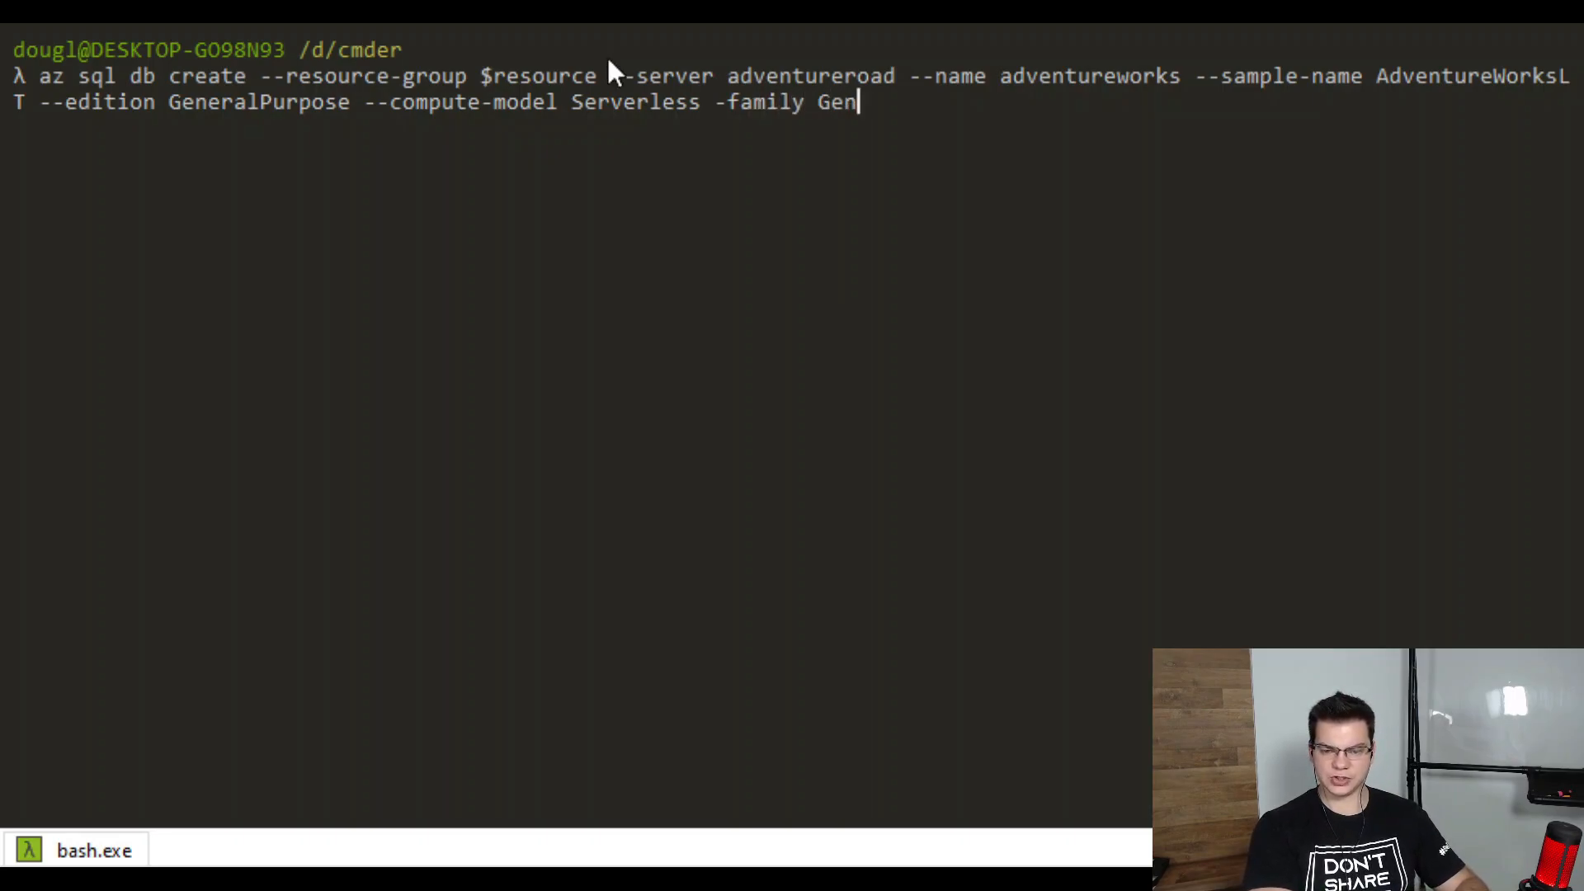
{"action": "type", "text": "5"}
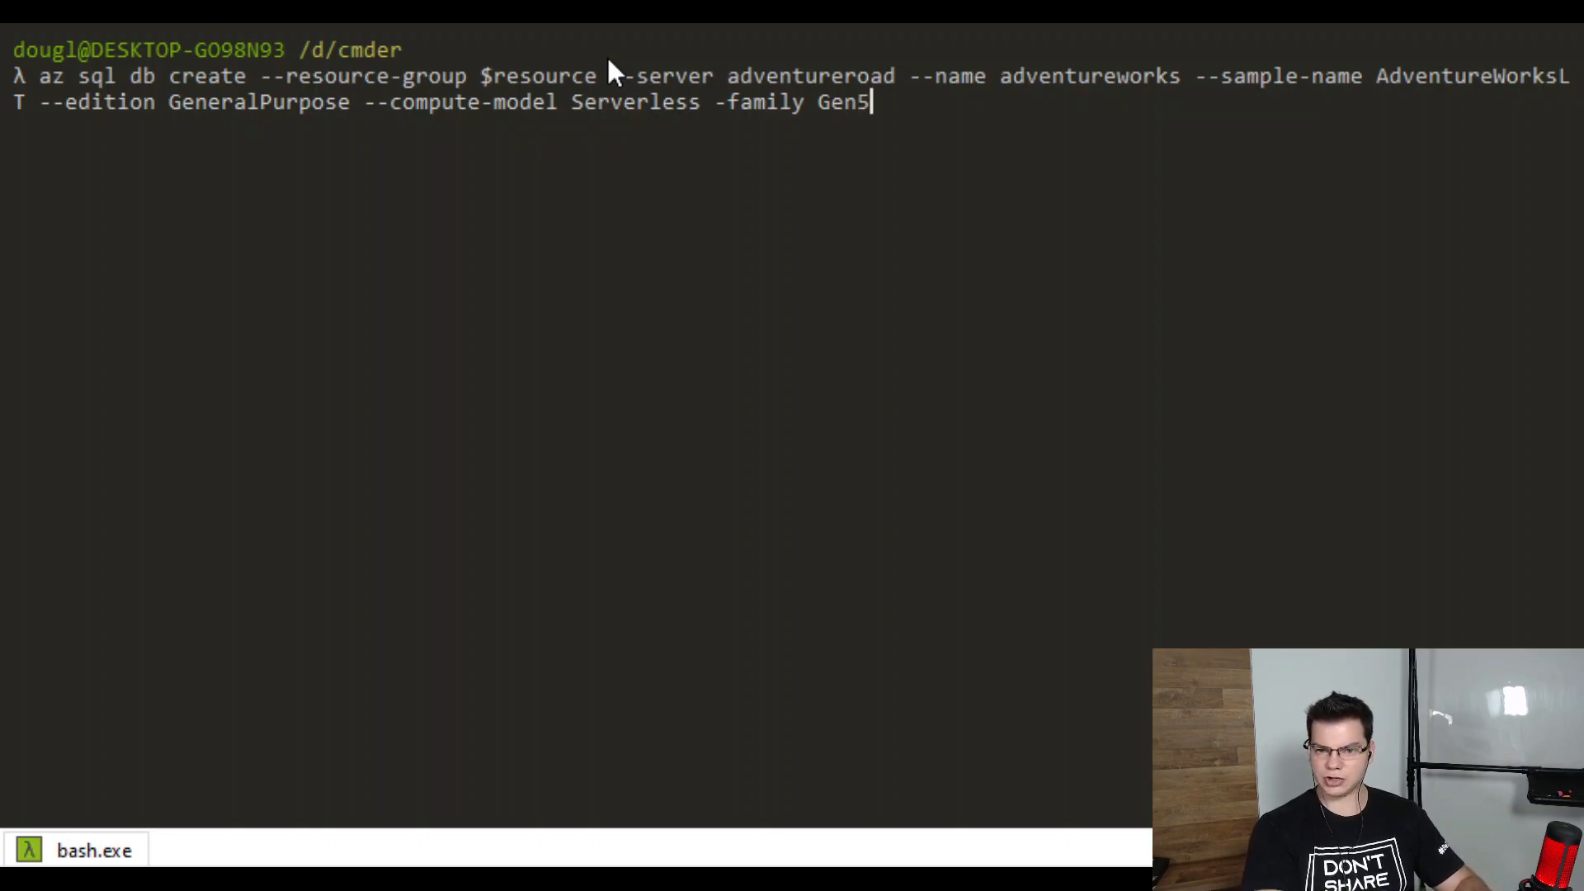
{"action": "type", "text": " --capacity 2"}
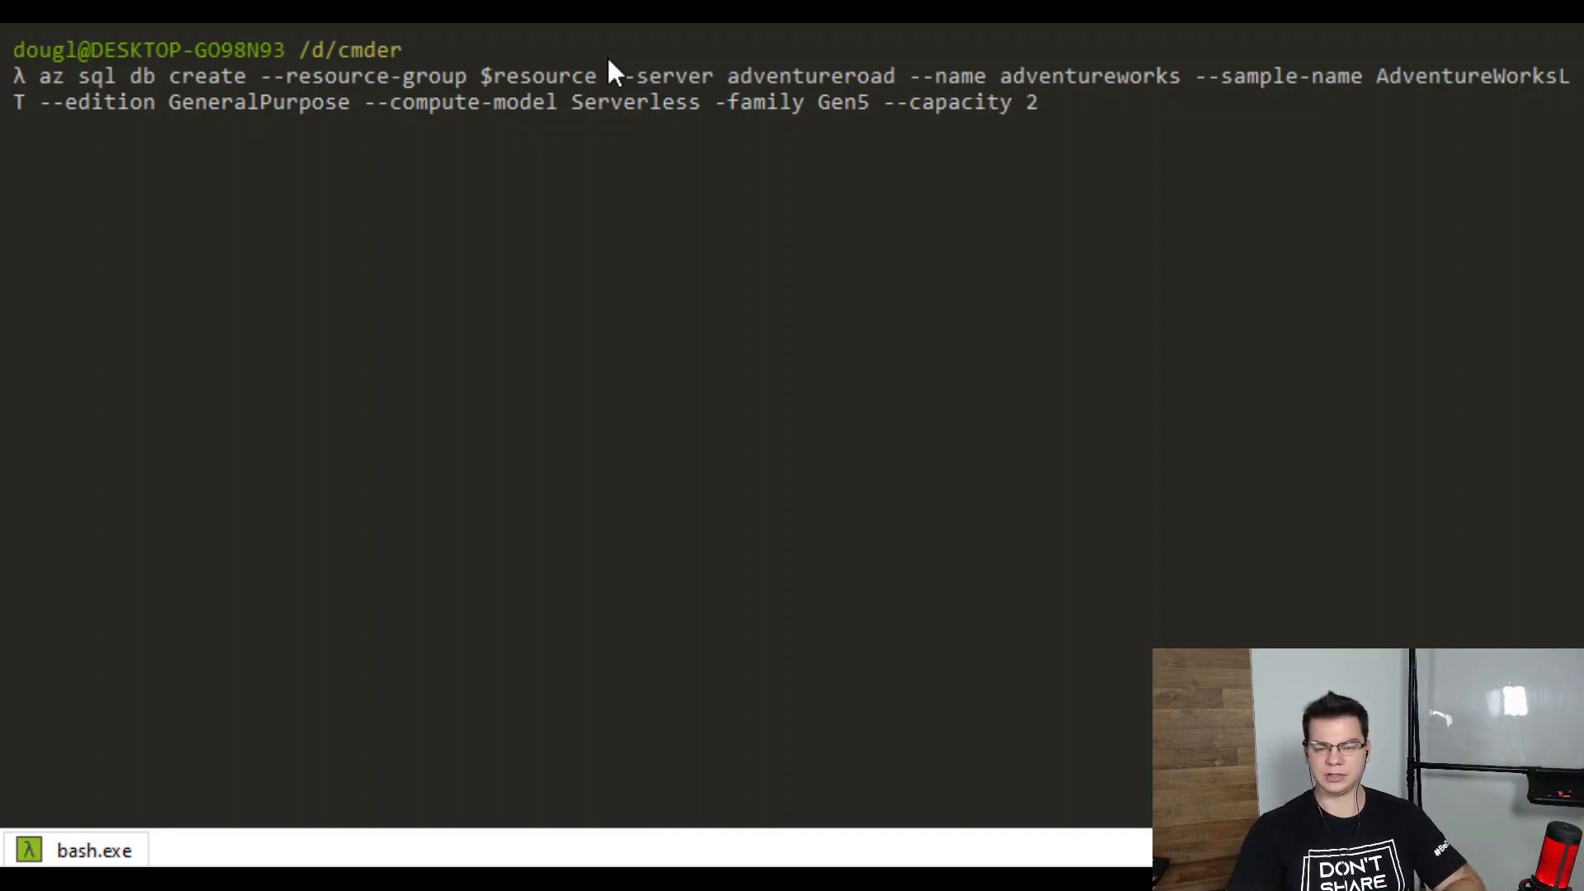
{"action": "key", "text": "Return"}
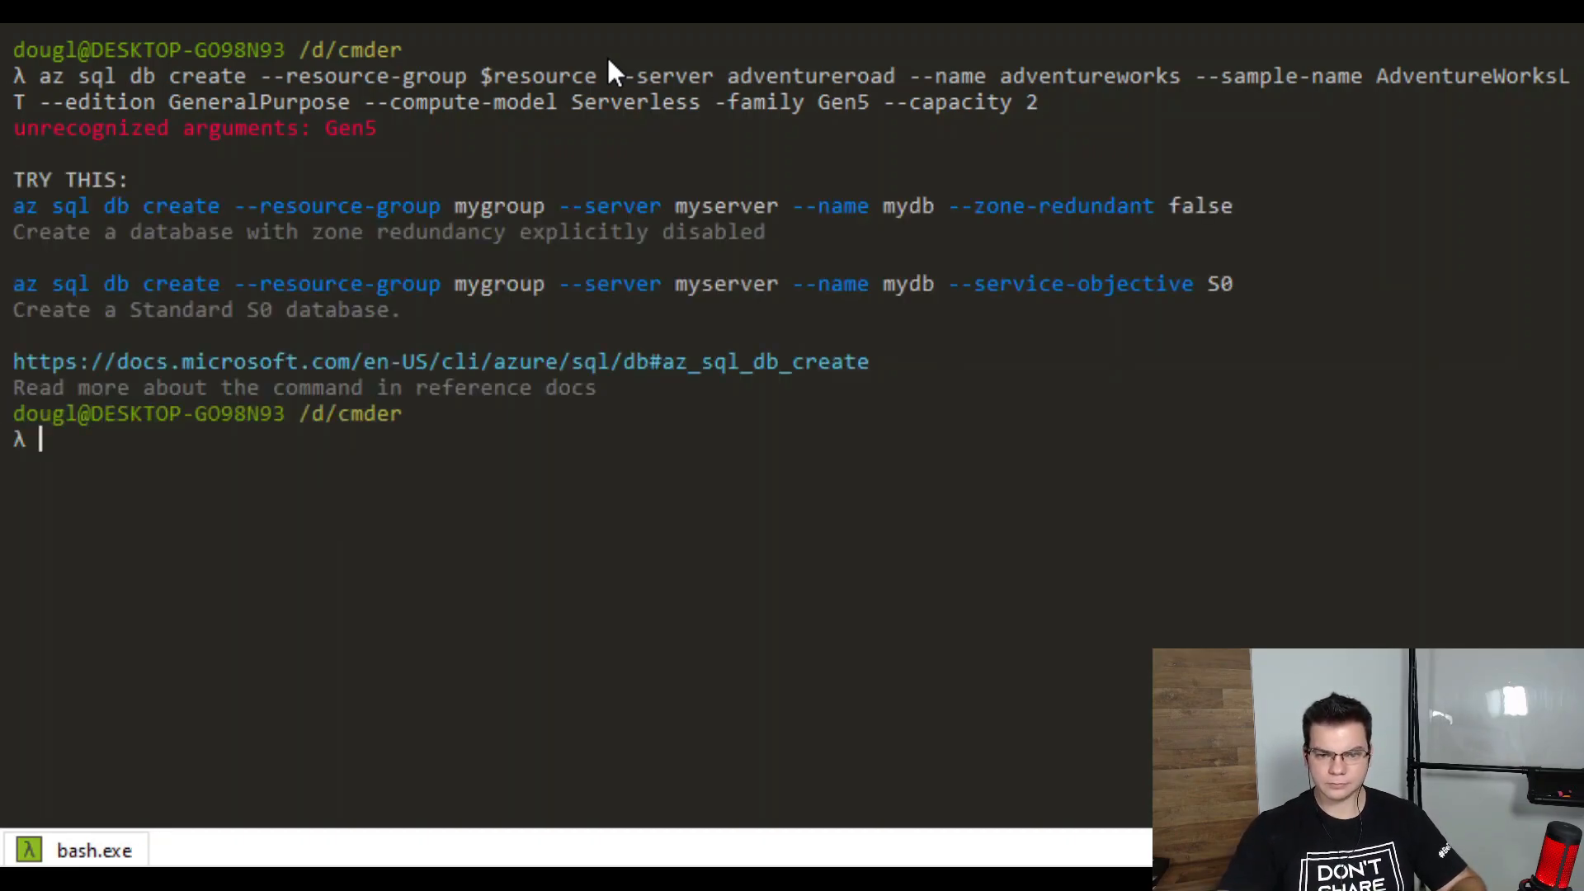
Rerun the database creation with the corrected --family Gen5 option and confirm with y
{"action": "key", "text": "Up"}
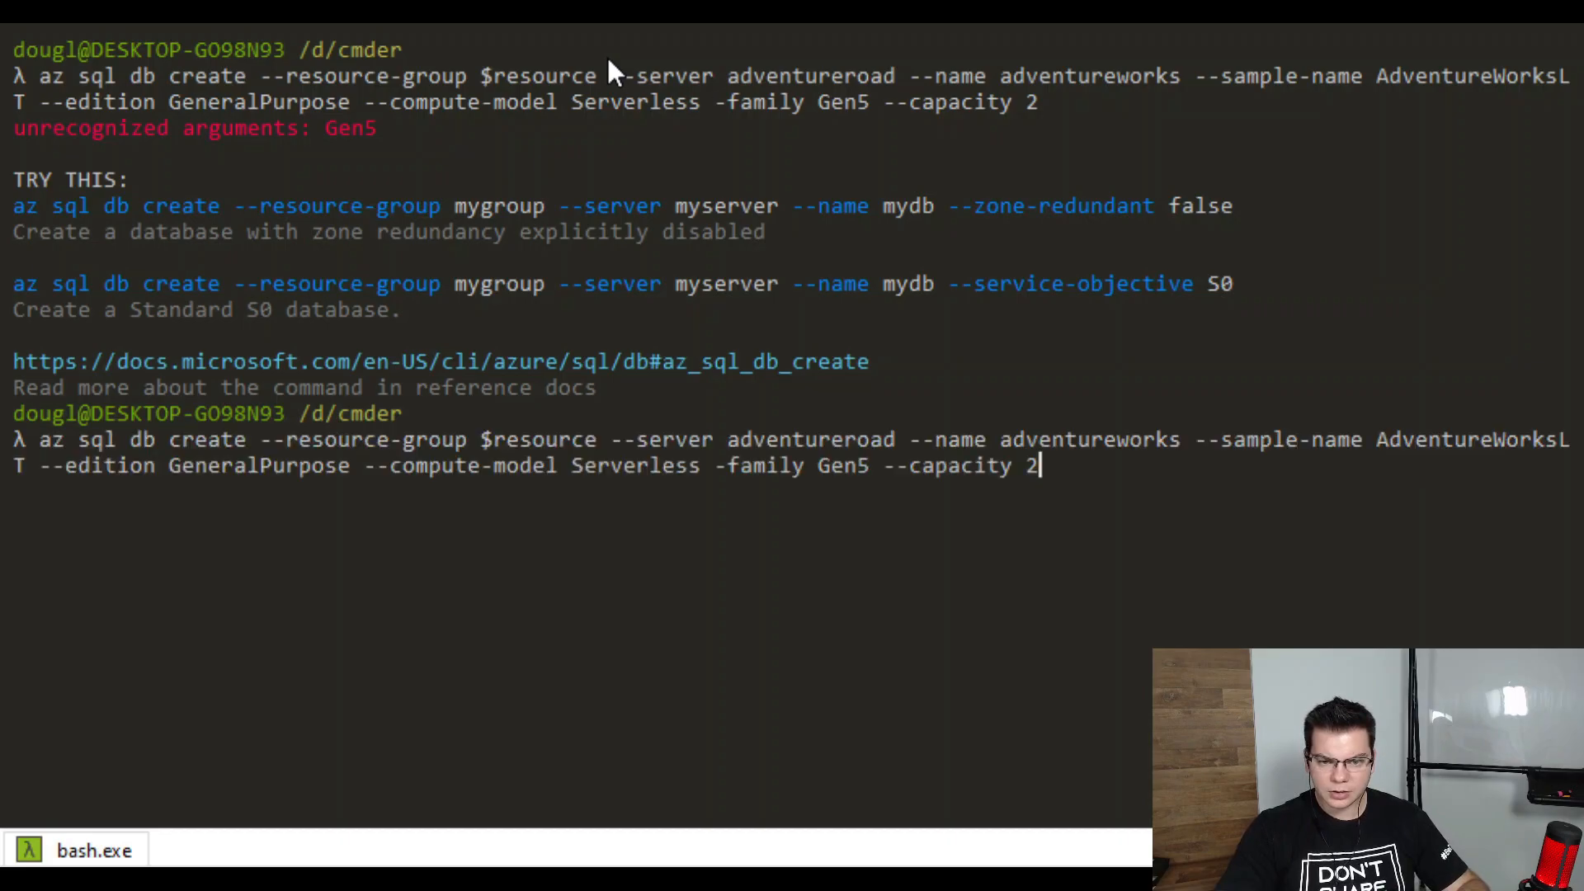
{"action": "key", "text": "Left"}
{"action": "key", "text": "Left"}
{"action": "key", "text": "Left"}
{"action": "key", "text": "Left"}
{"action": "key", "text": "Left"}
{"action": "key", "text": "Left"}
{"action": "key", "text": "Left"}
{"action": "key", "text": "Left"}
{"action": "key", "text": "Left"}
{"action": "key", "text": "Left"}
{"action": "key", "text": "Left"}
{"action": "key", "text": "Left"}
{"action": "key", "text": "Left"}
{"action": "key", "text": "Left"}
{"action": "key", "text": "Left"}
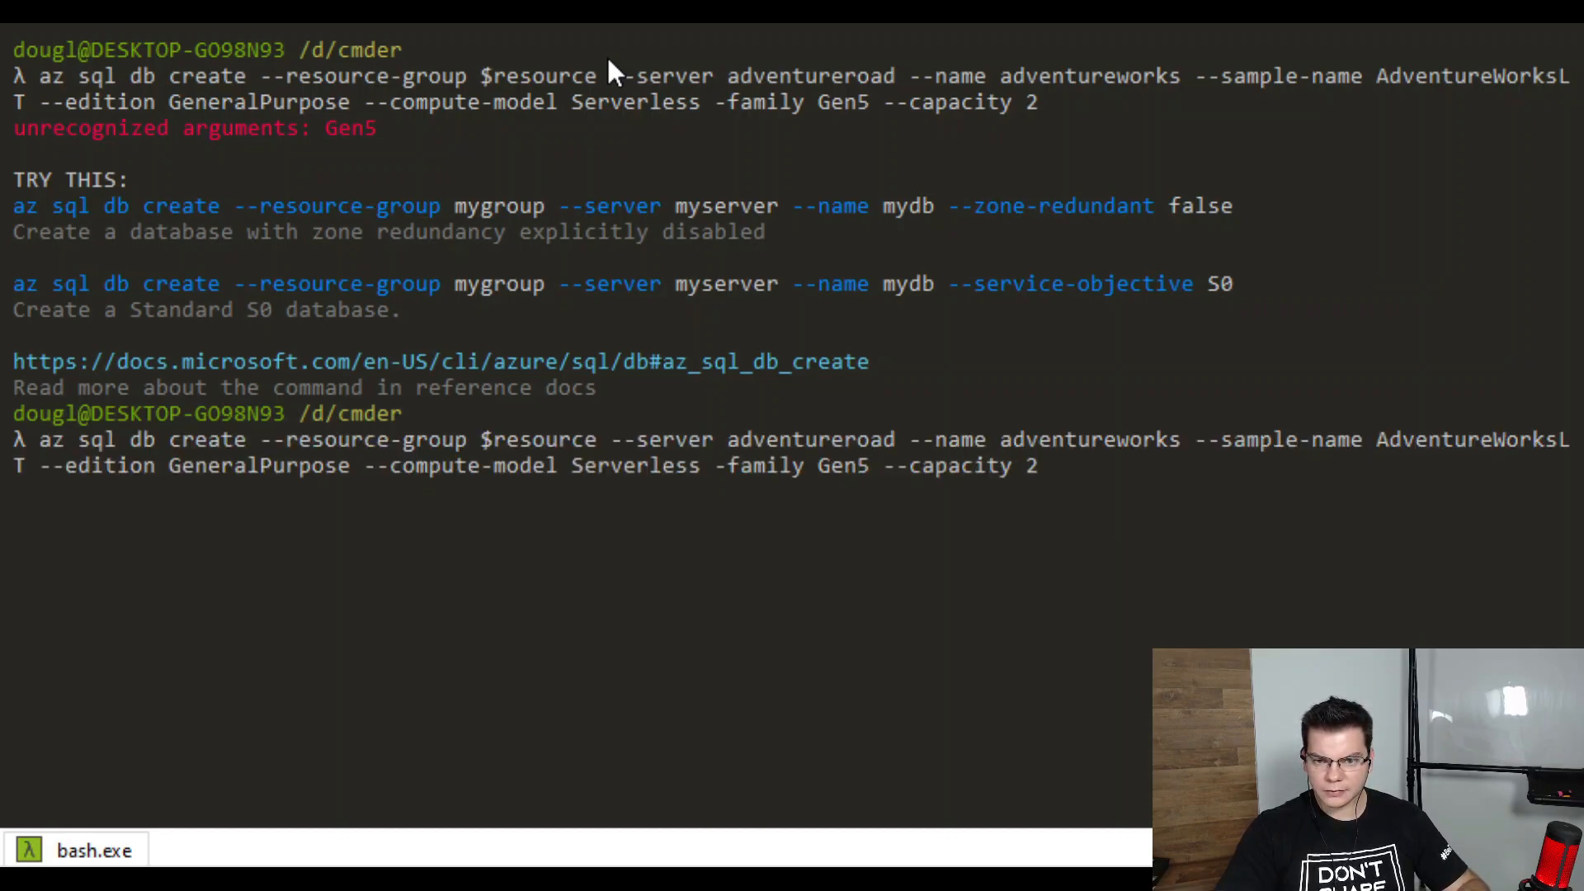
{"action": "key", "text": "Left"}
{"action": "key", "text": "Left"}
{"action": "key", "text": "Left"}
{"action": "key", "text": "Left"}
{"action": "key", "text": "Left"}
{"action": "key", "text": "Left"}
{"action": "key", "text": "Left"}
{"action": "key", "text": "Left"}
{"action": "key", "text": "Left"}
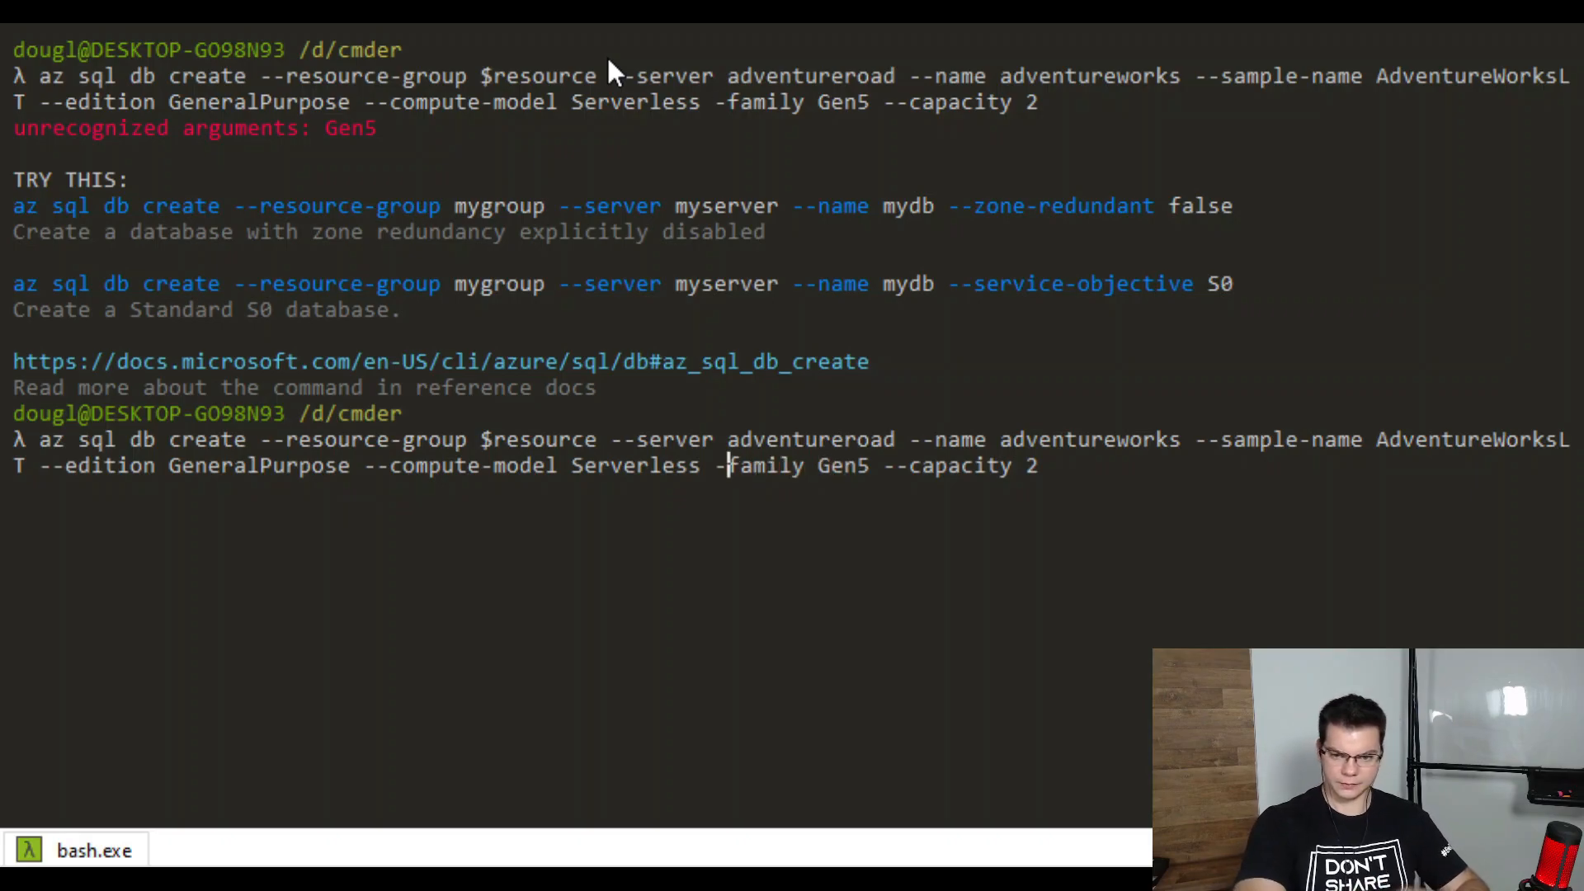
{"action": "type", "text": "-"}
{"action": "key", "text": "Return"}
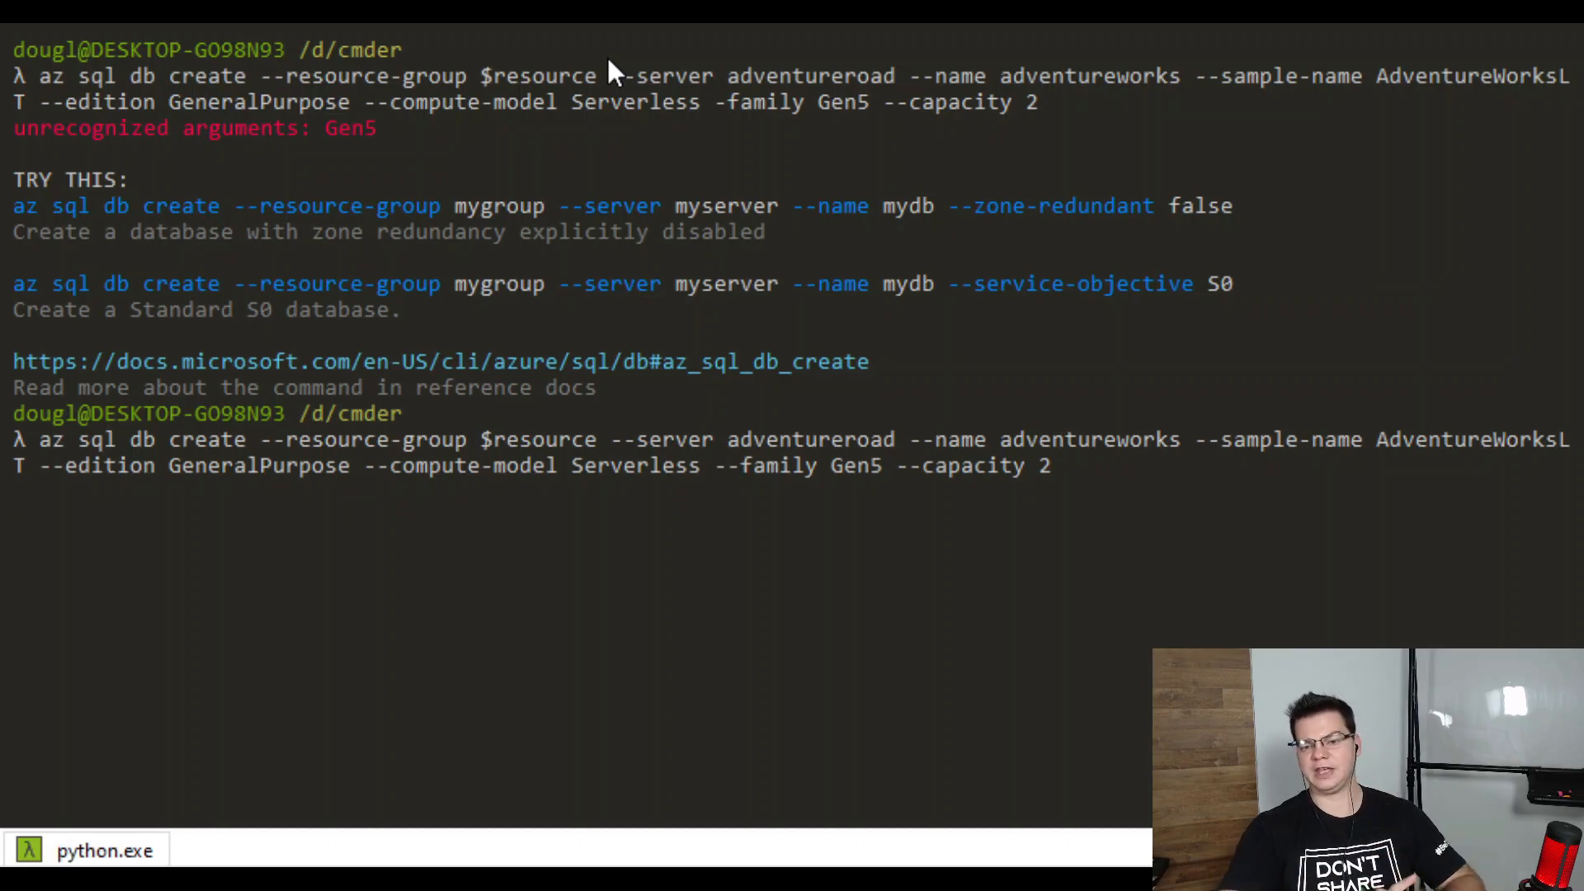
{"action": "type", "text": "Y"}
{"action": "key", "text": "BackSpace"}
{"action": "type", "text": "y"}
{"action": "key", "text": "Return"}
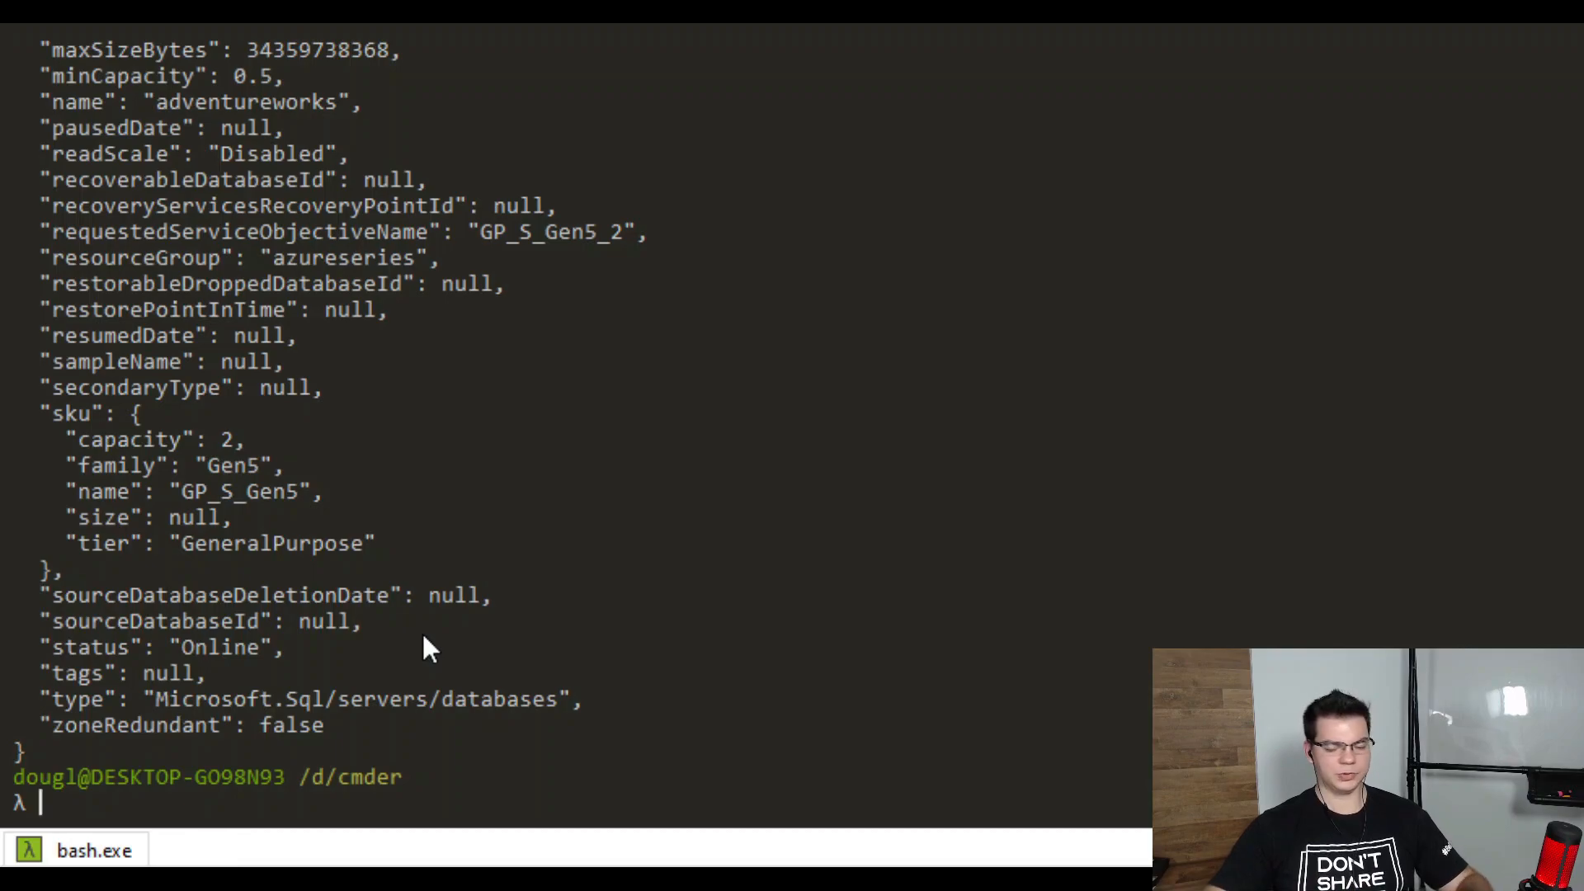
Push the adventureworks JSON output up with blank prompts and type clear
{"action": "scroll", "coordinate": [424, 636], "scroll_direction": "up", "scroll_amount": 1}
{"action": "scroll", "coordinate": [423, 636], "scroll_direction": "down", "scroll_amount": 1}
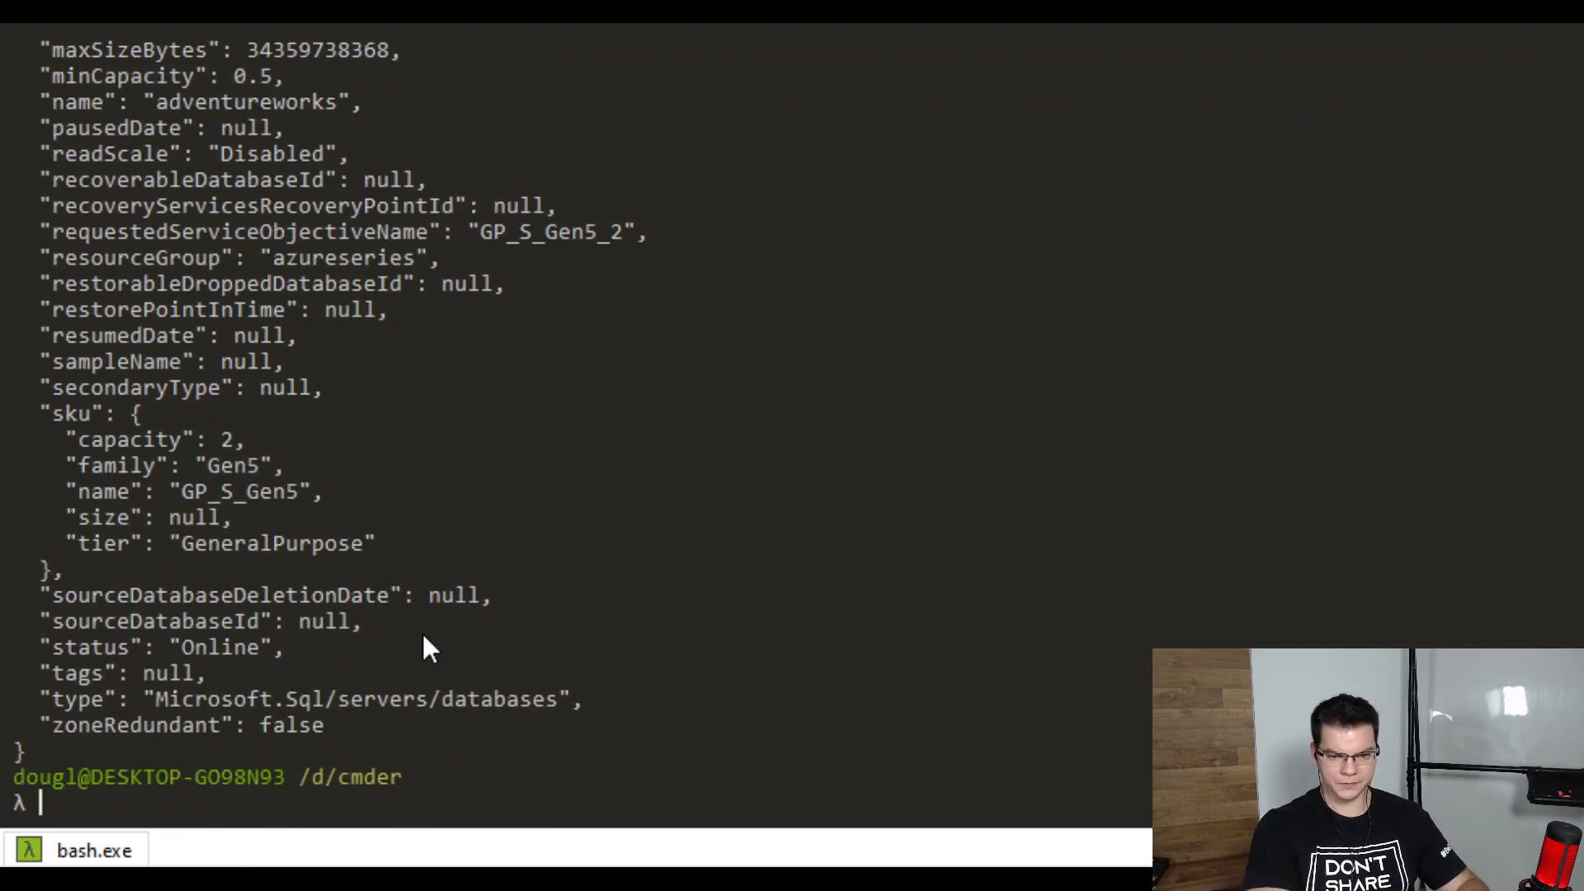
{"action": "key", "text": "Return"}
{"action": "key", "text": "Return"}
{"action": "key", "text": "Return"}
{"action": "key", "text": "Return"}
{"action": "key", "text": "Return"}
{"action": "key", "text": "Return"}
{"action": "key", "text": "Return"}
{"action": "key", "text": "Return"}
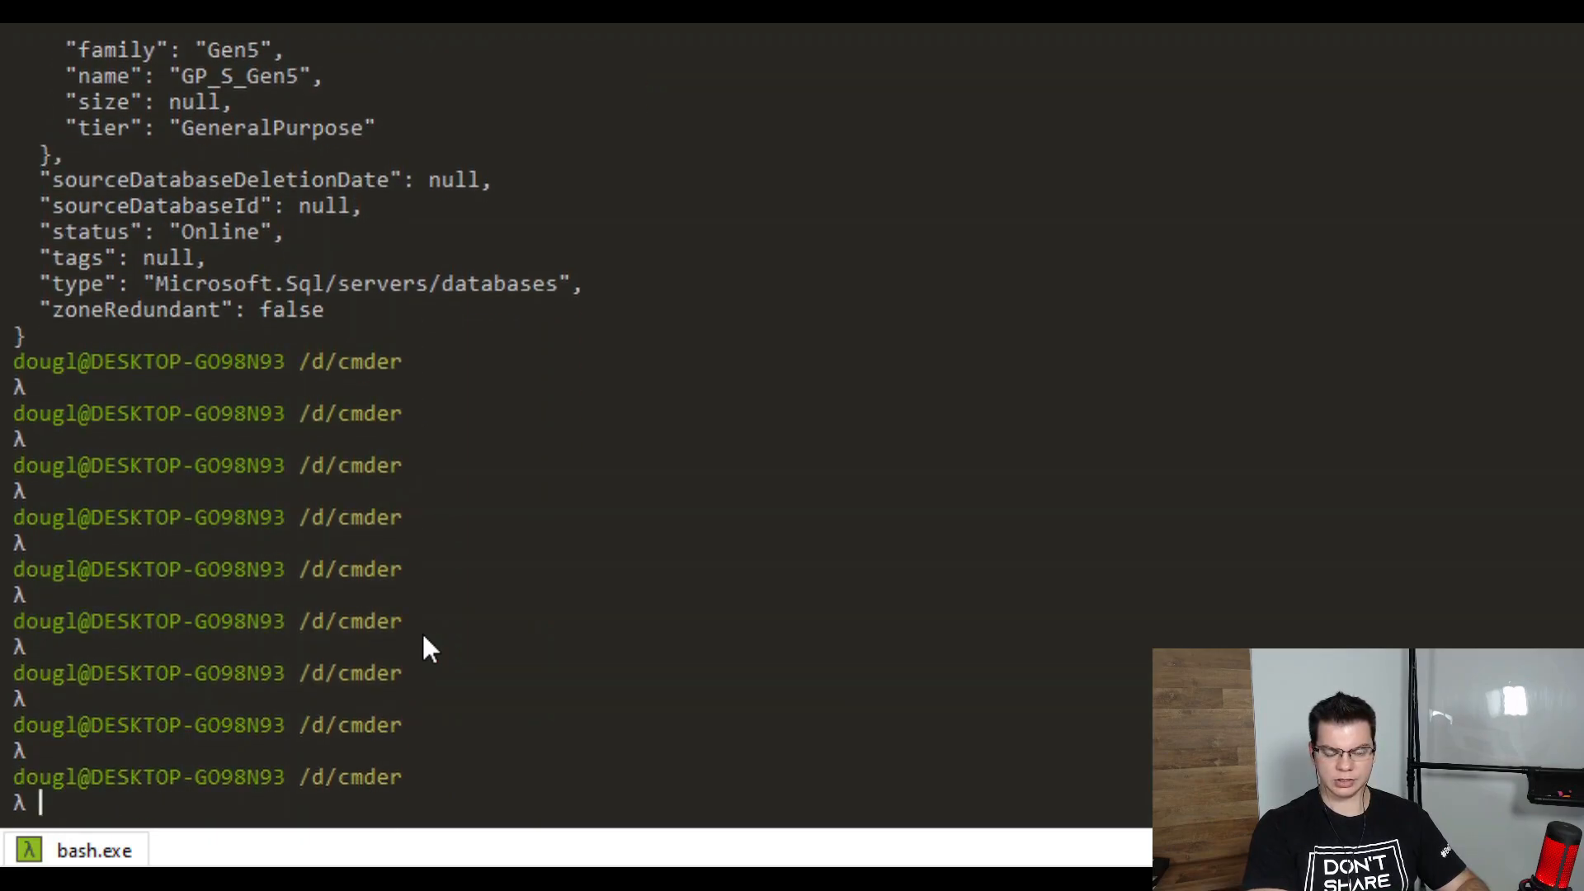
{"action": "type", "text": "clear"}
{"action": "key", "text": "Return"}
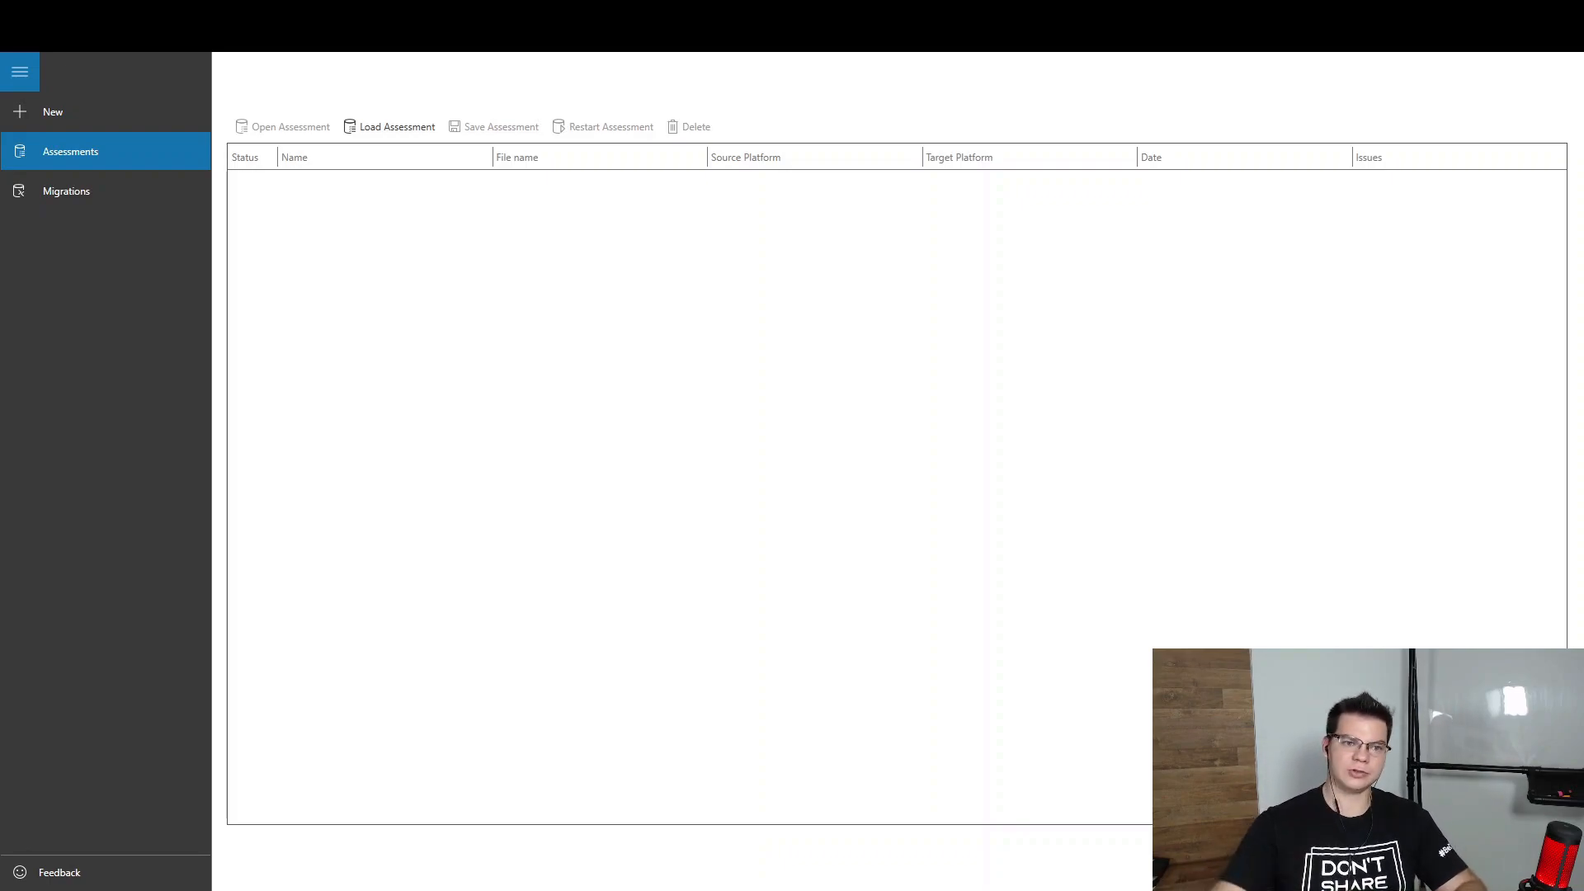
Create a new migration project named AdventureWorks targeting Azure SQL Database with schema and data
{"action": "left_click", "coordinate": [45, 111]}
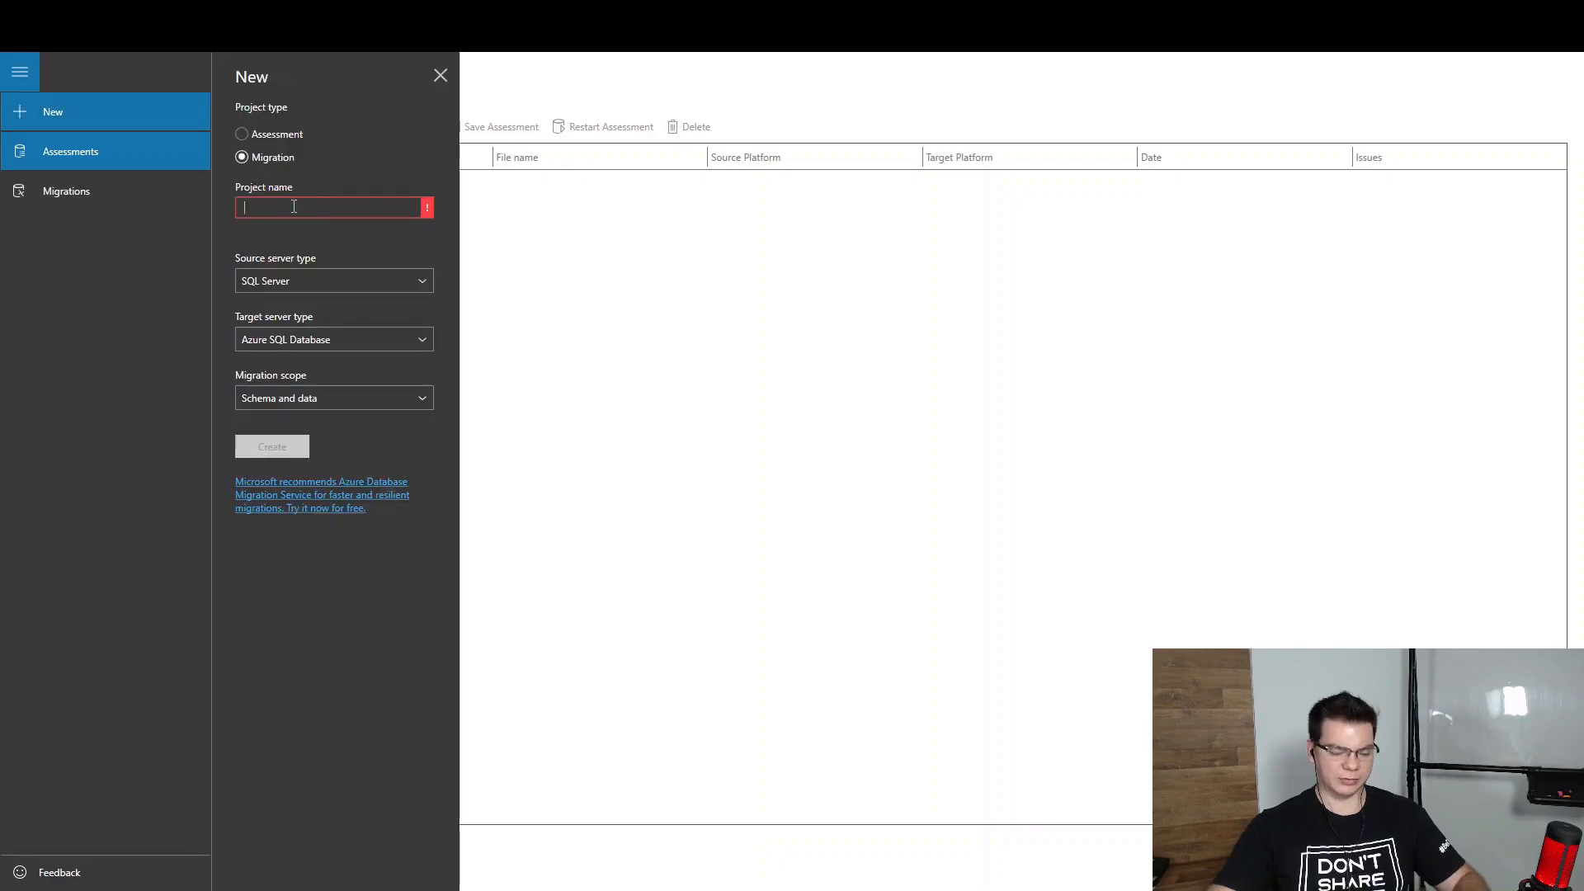
{"action": "type", "text": "AdventureWorks"}
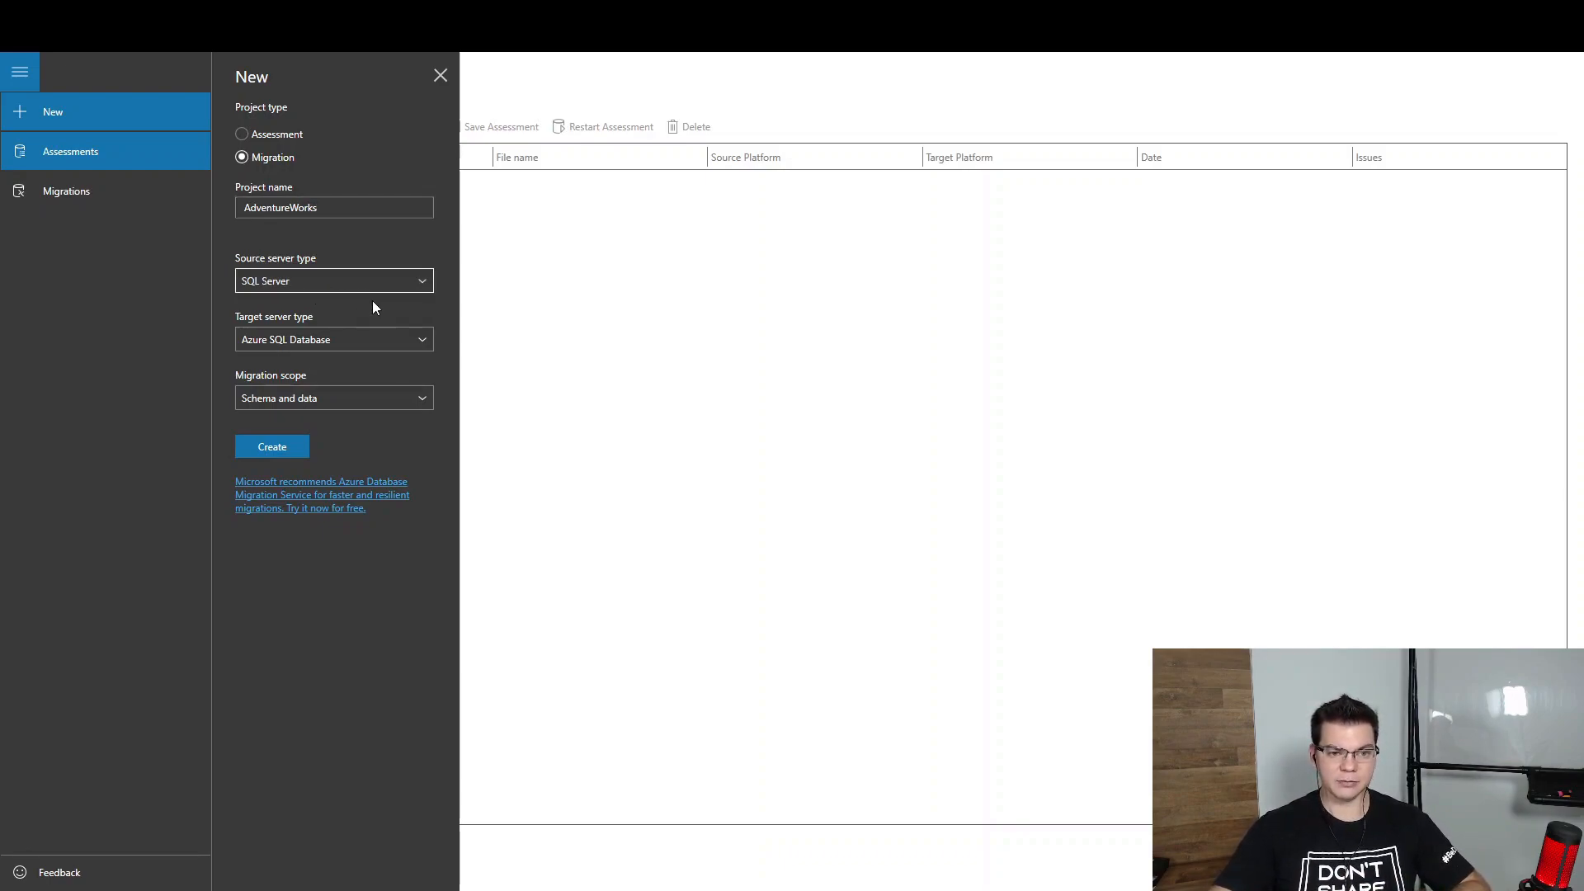
{"action": "left_click", "coordinate": [342, 345]}
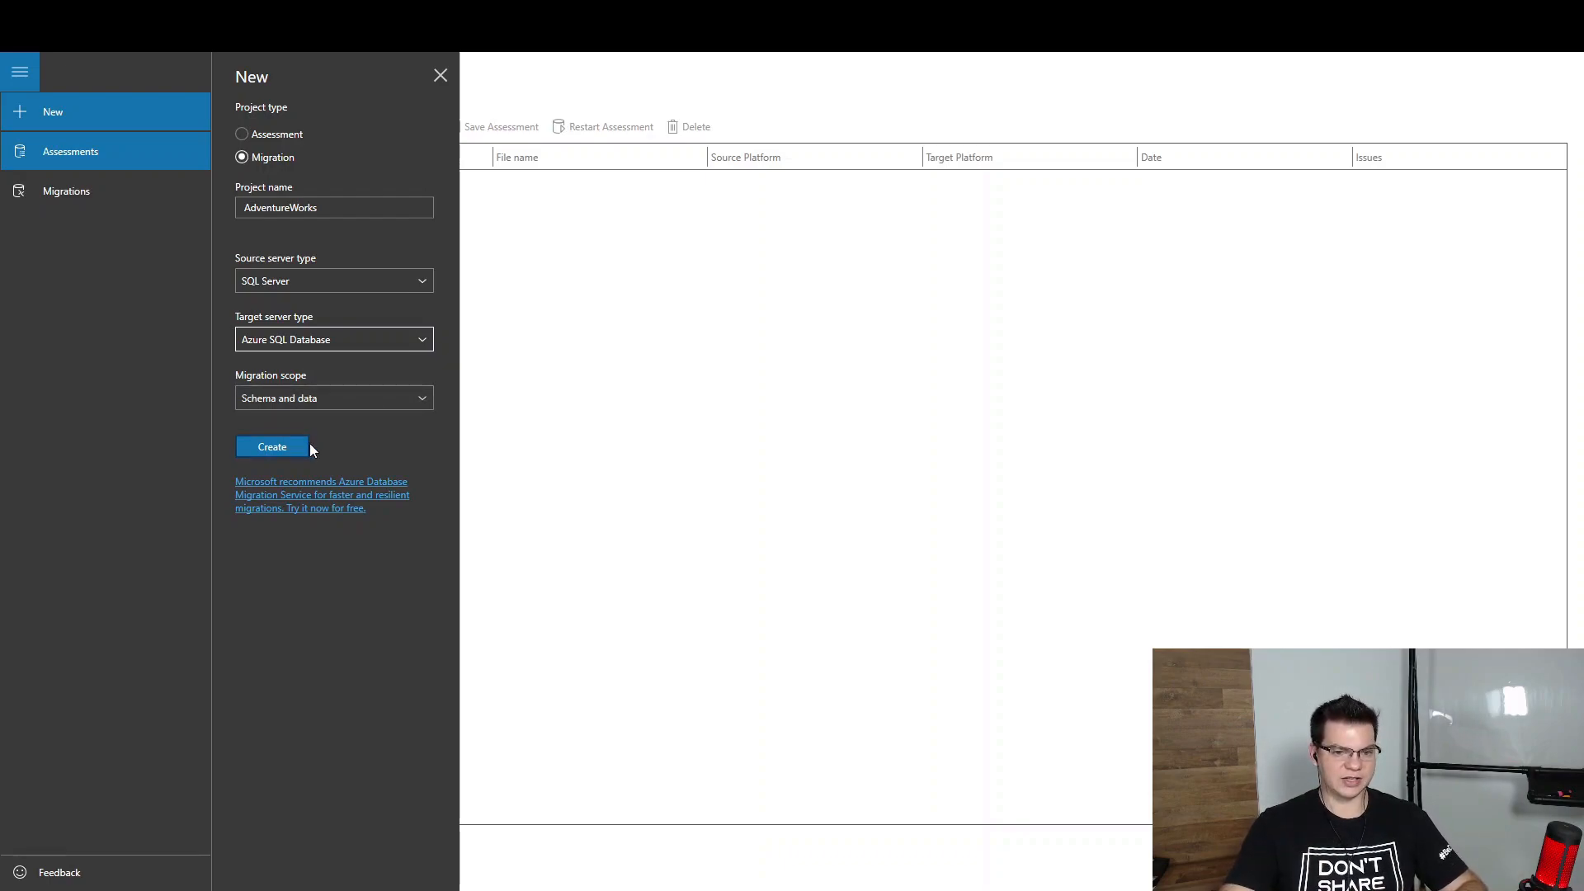
{"action": "left_click", "coordinate": [301, 399]}
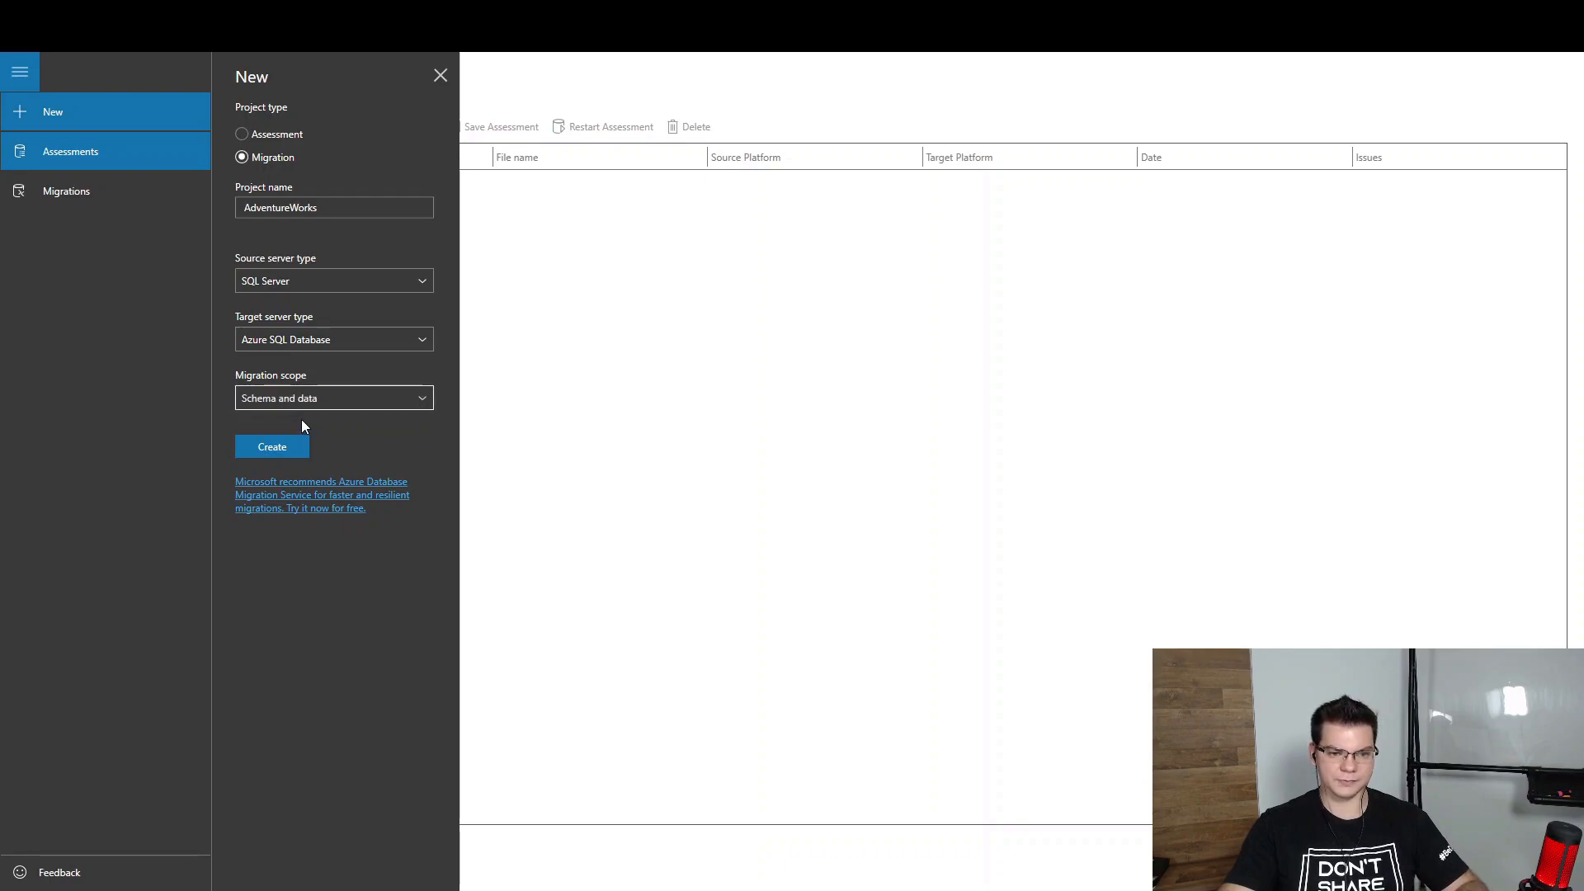
{"action": "left_click", "coordinate": [275, 447]}
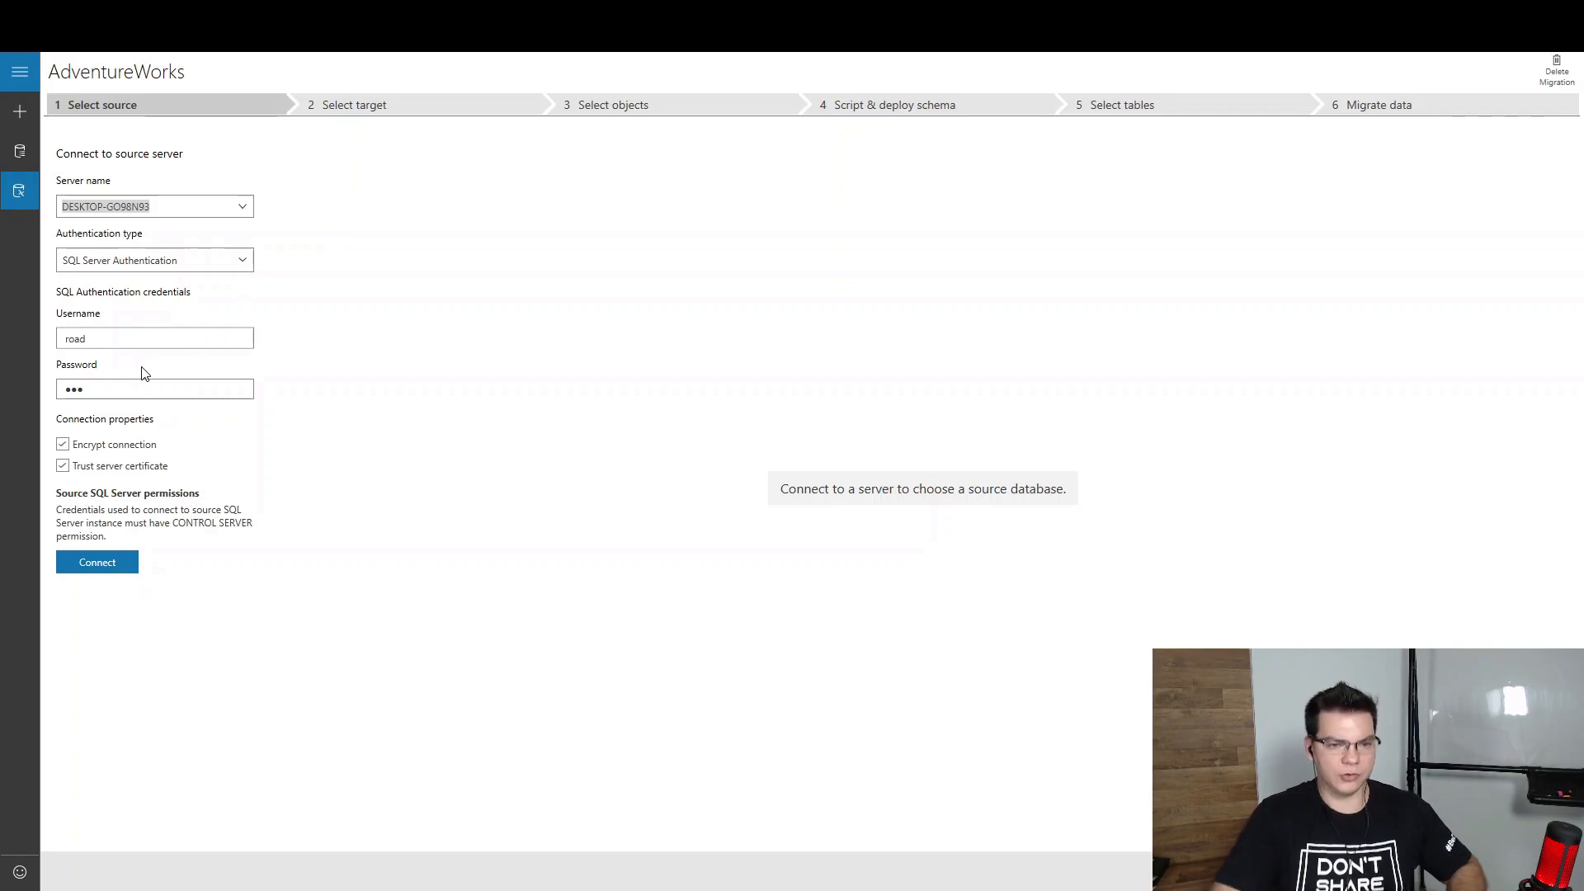
Use SQL Server Authentication for the source and re-enter the login password
{"action": "left_click", "coordinate": [166, 333]}
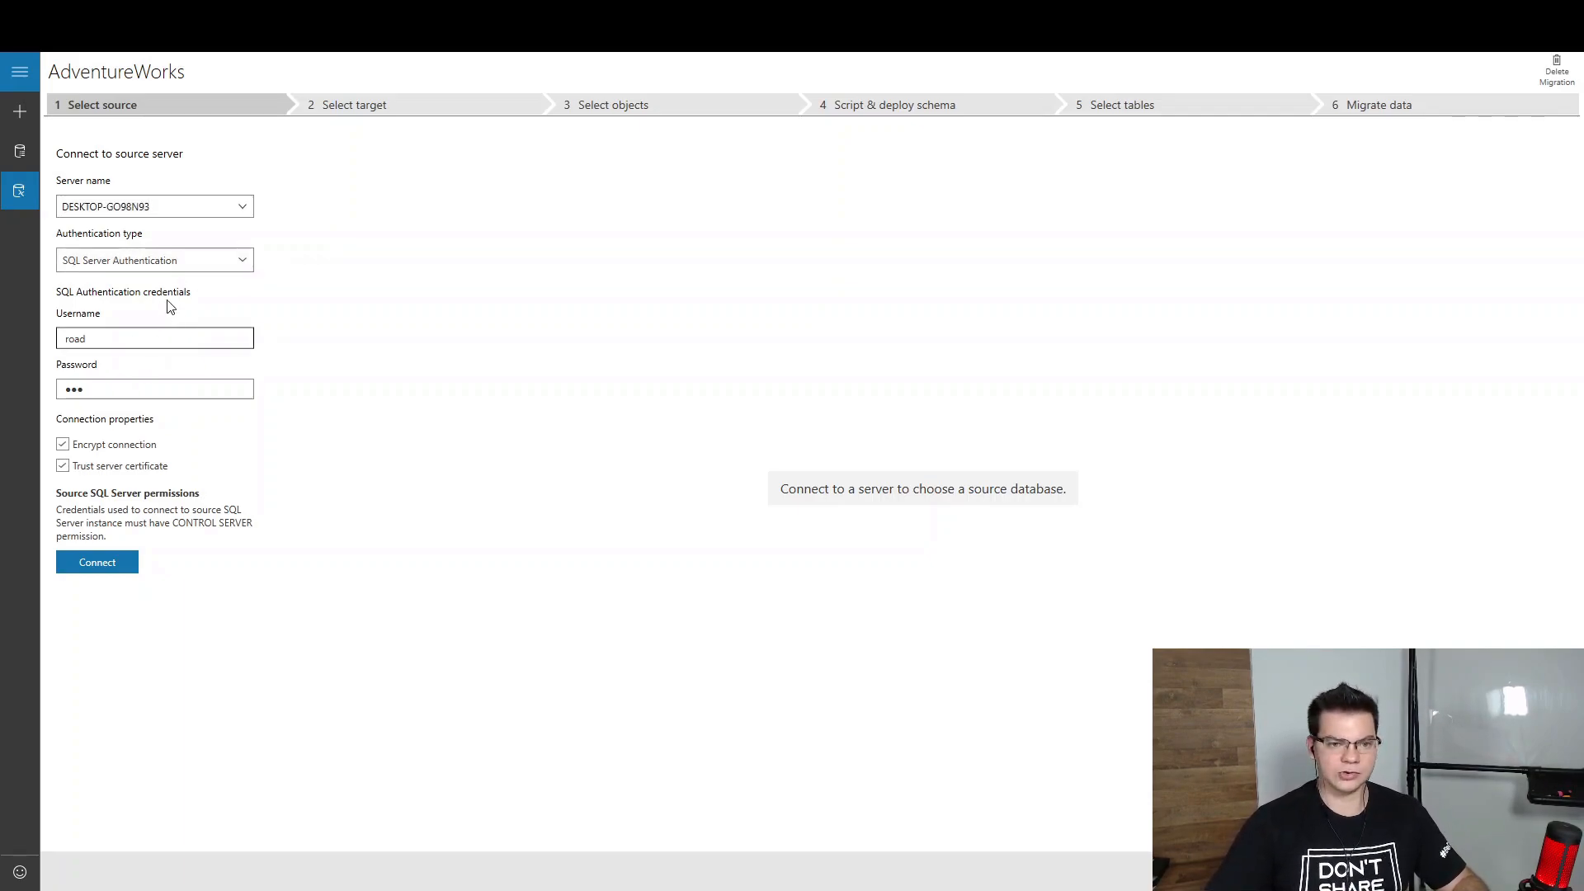
{"action": "left_click", "coordinate": [151, 262]}
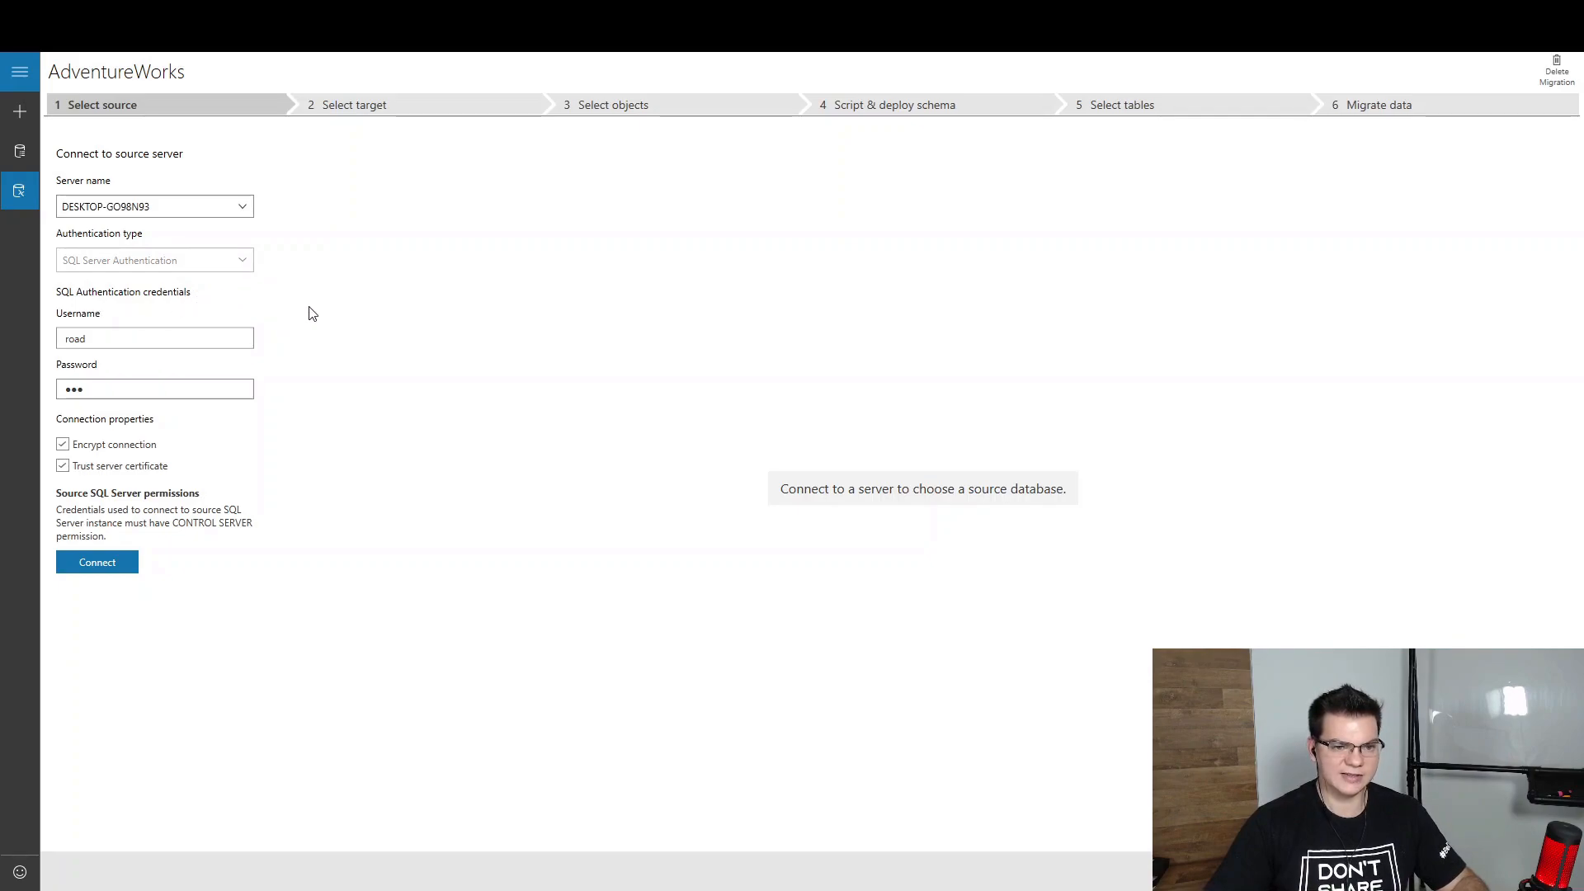
{"action": "left_click", "coordinate": [228, 321]}
{"action": "left_click", "coordinate": [132, 336]}
{"action": "left_click_drag", "start_coordinate": [128, 385], "coordinate": [18, 383]}
{"action": "type", "text": "••••••"}
{"action": "key", "text": "ctrl+a"}
{"action": "type", "text": "••••••••••"}
Connect to the source server and select AdventureWorks2019 as the database to migrate
{"action": "left_click", "coordinate": [114, 560]}
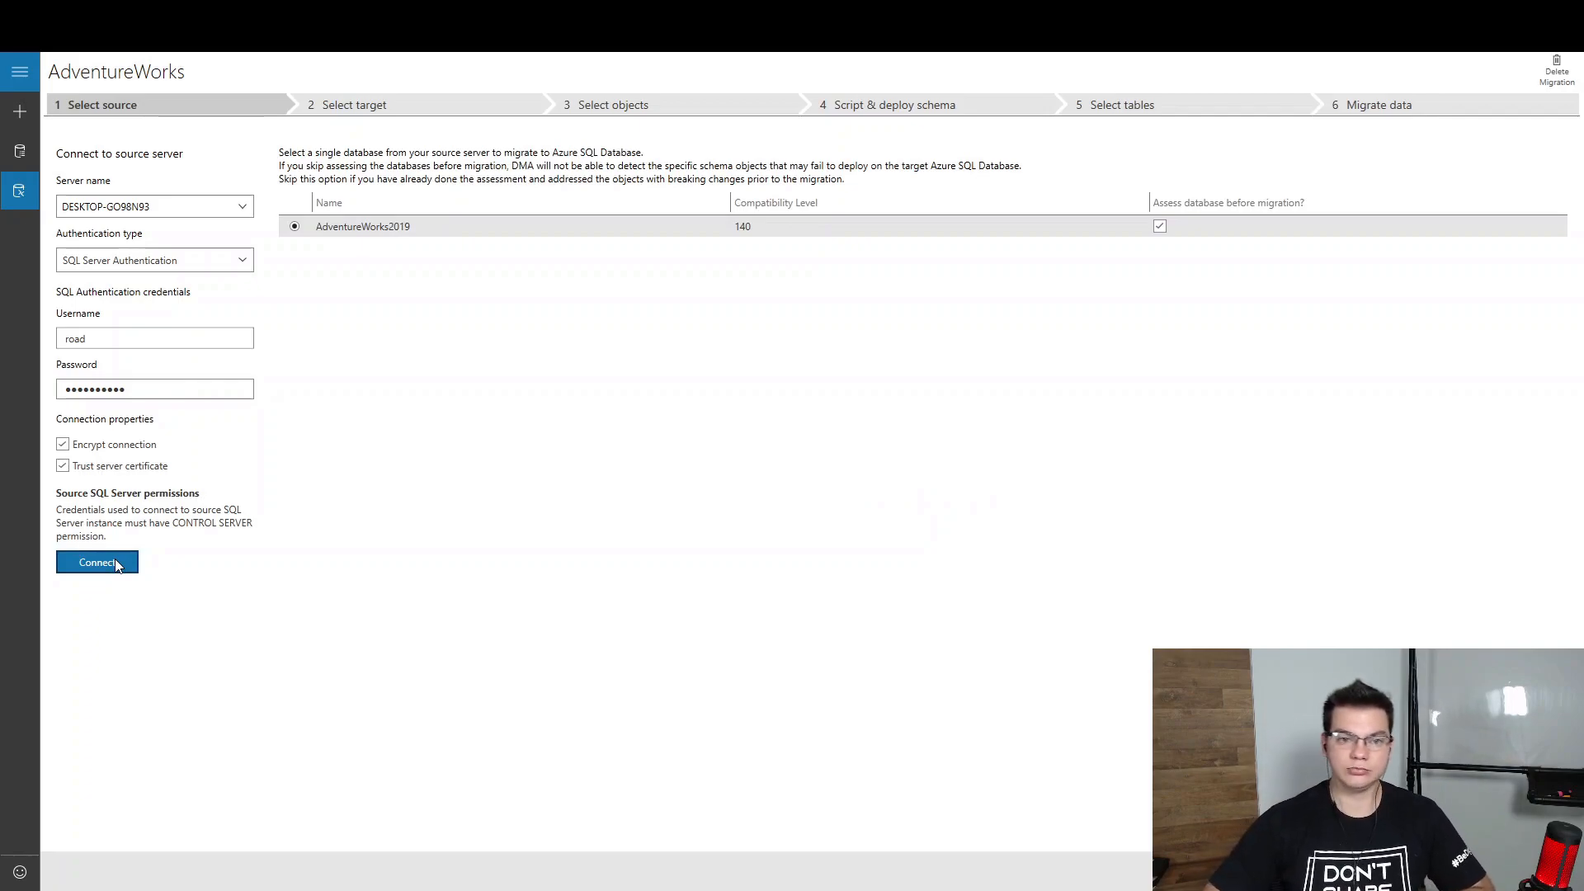
{"action": "left_click", "coordinate": [374, 226]}
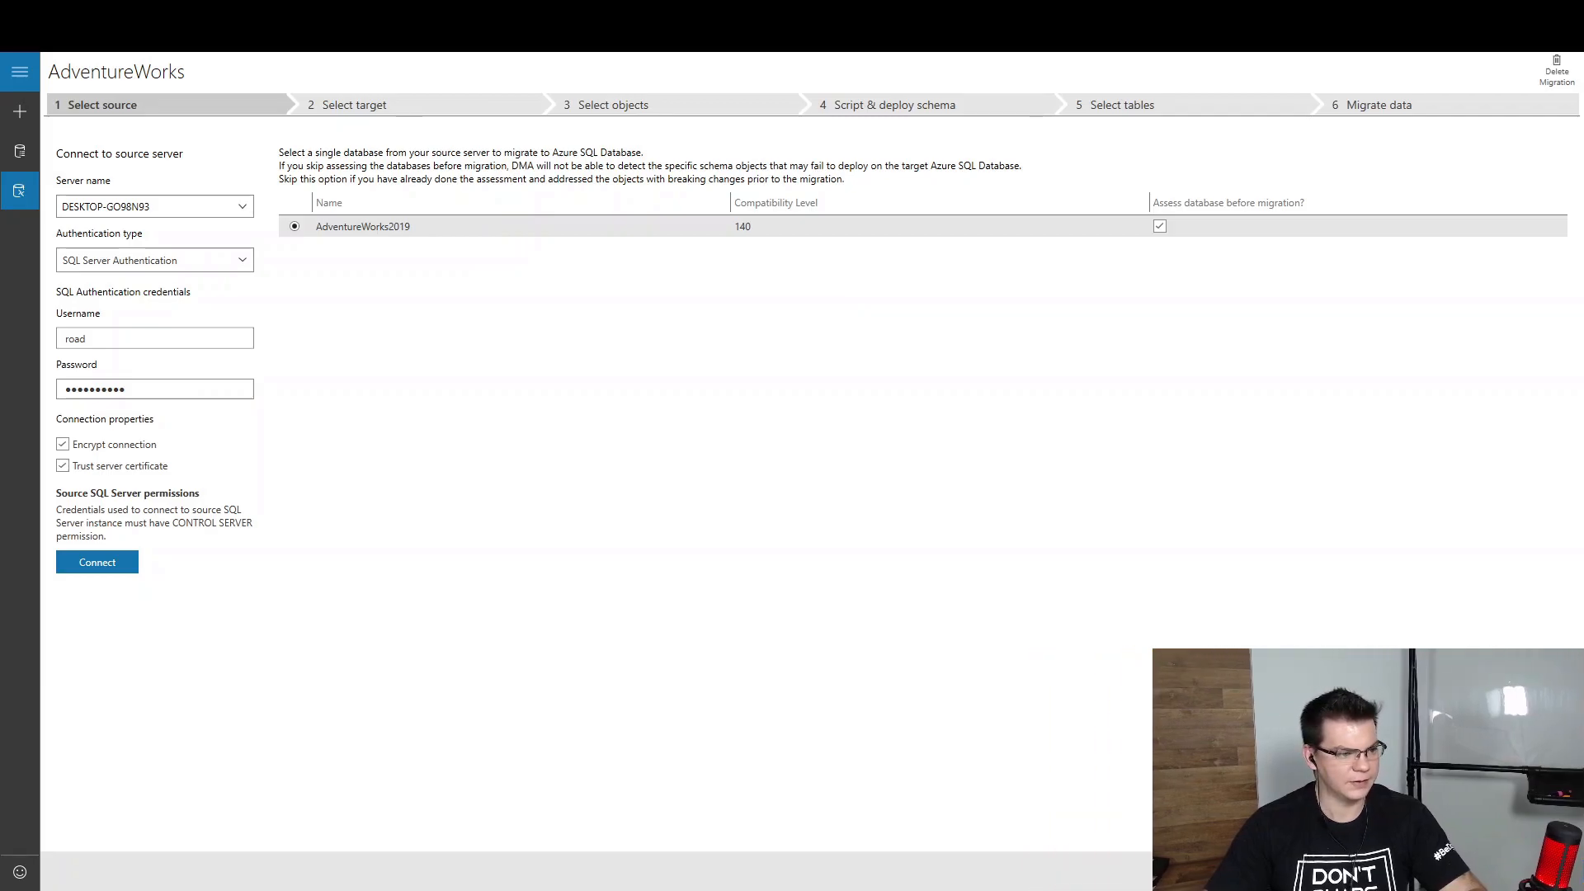
{"action": "left_click", "coordinate": [1144, 781]}
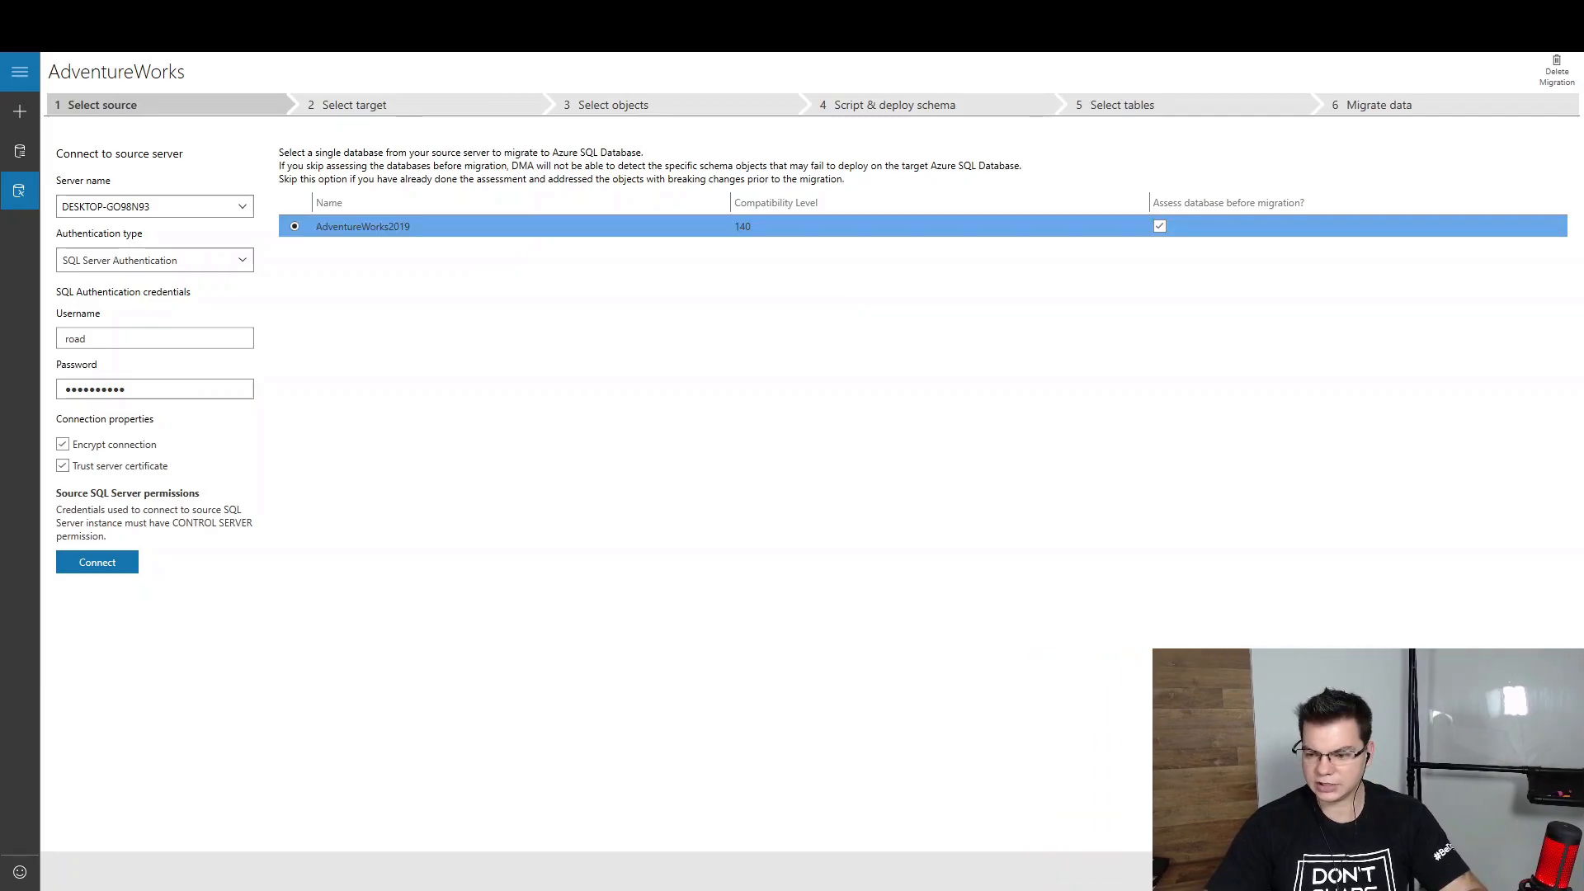
Connect to target adventureroad.database.windows.net with SQL credentials and choose database adventureworks
{"action": "left_click", "coordinate": [1525, 871]}
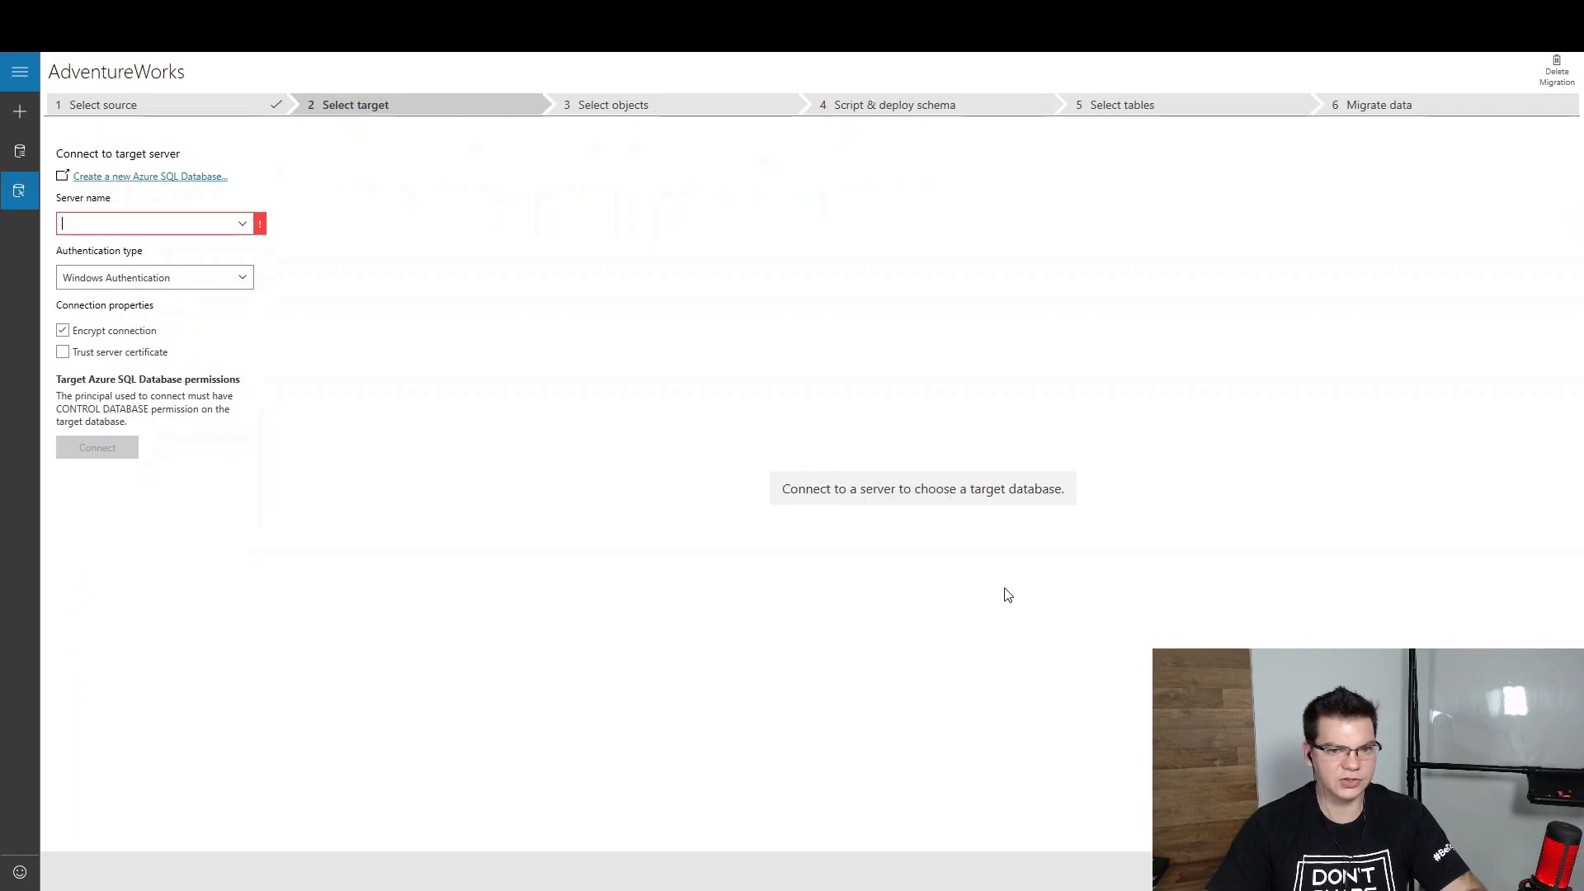
{"action": "left_click", "coordinate": [78, 222]}
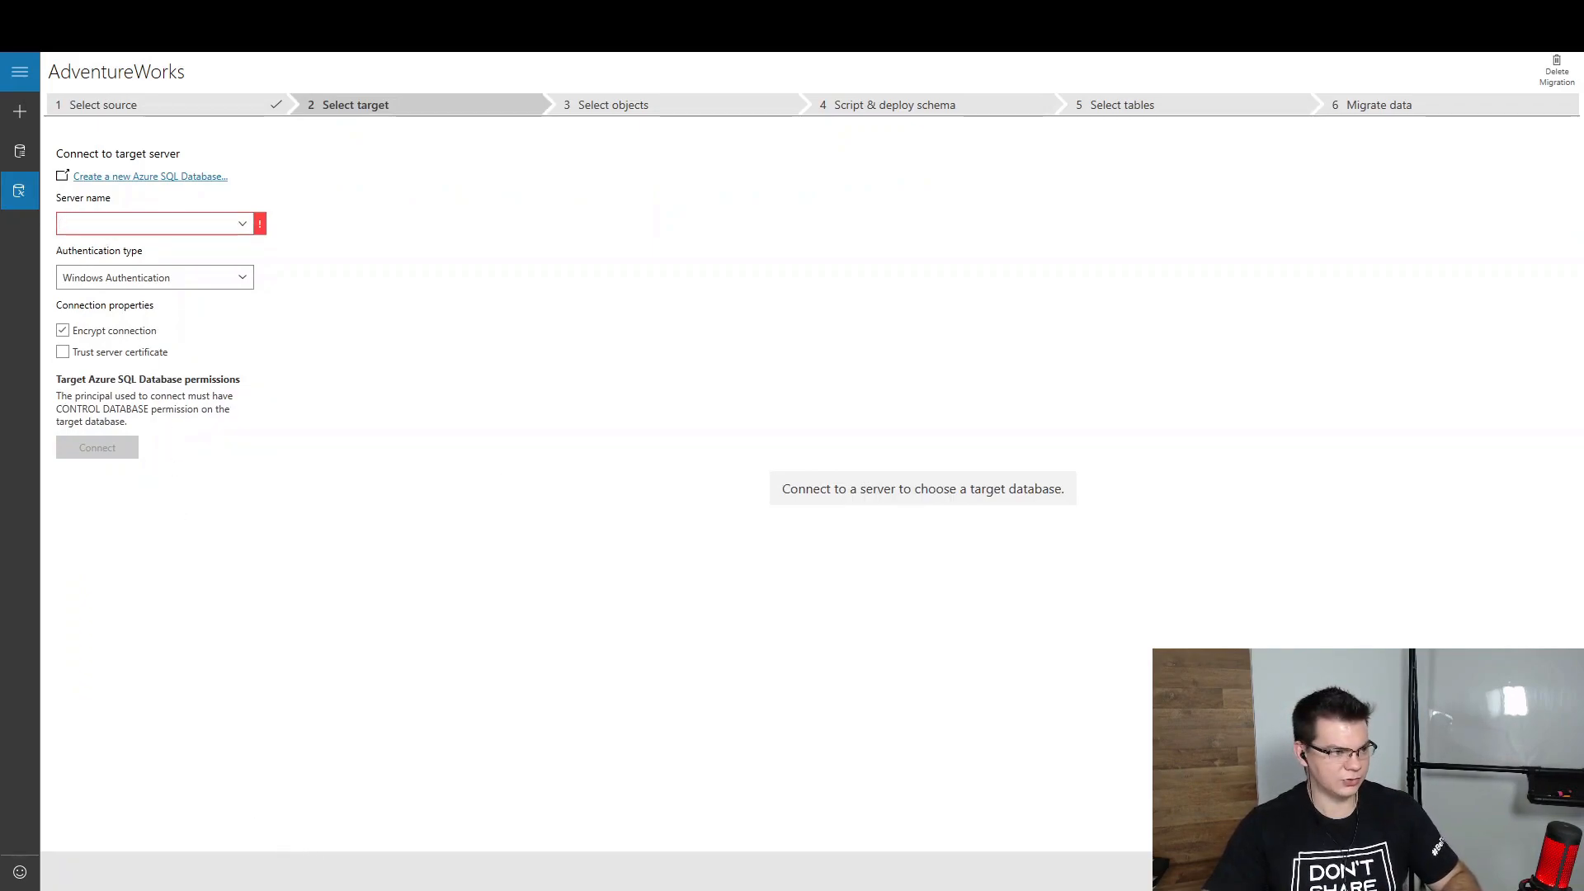
{"action": "left_click", "coordinate": [148, 223]}
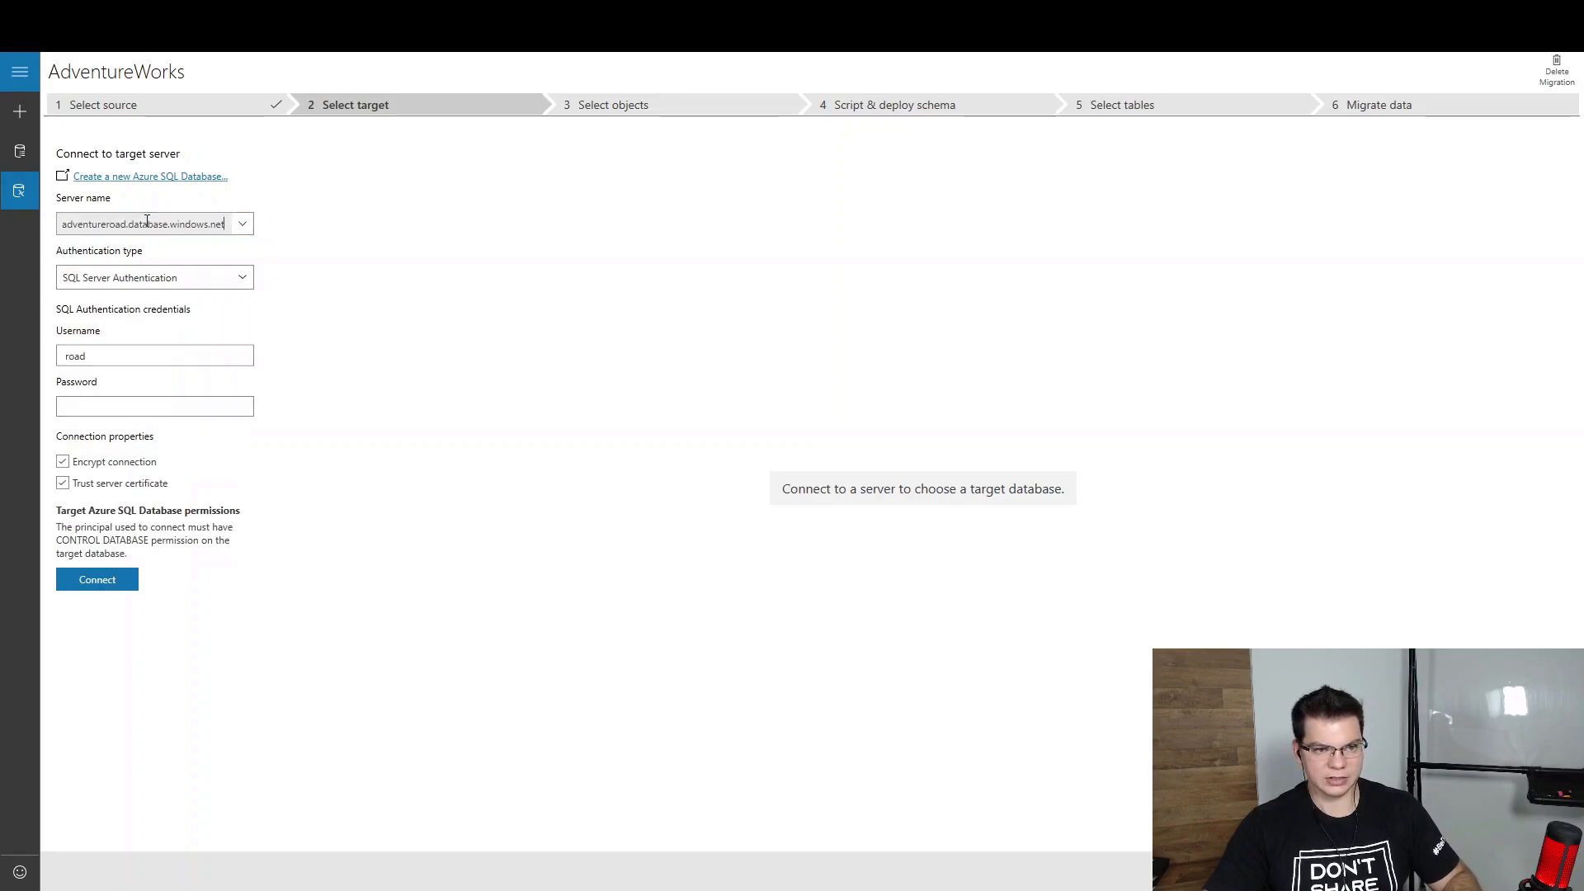
{"action": "left_click", "coordinate": [137, 300]}
{"action": "left_click", "coordinate": [162, 357]}
{"action": "left_click", "coordinate": [133, 408]}
{"action": "type", "text": "*****"}
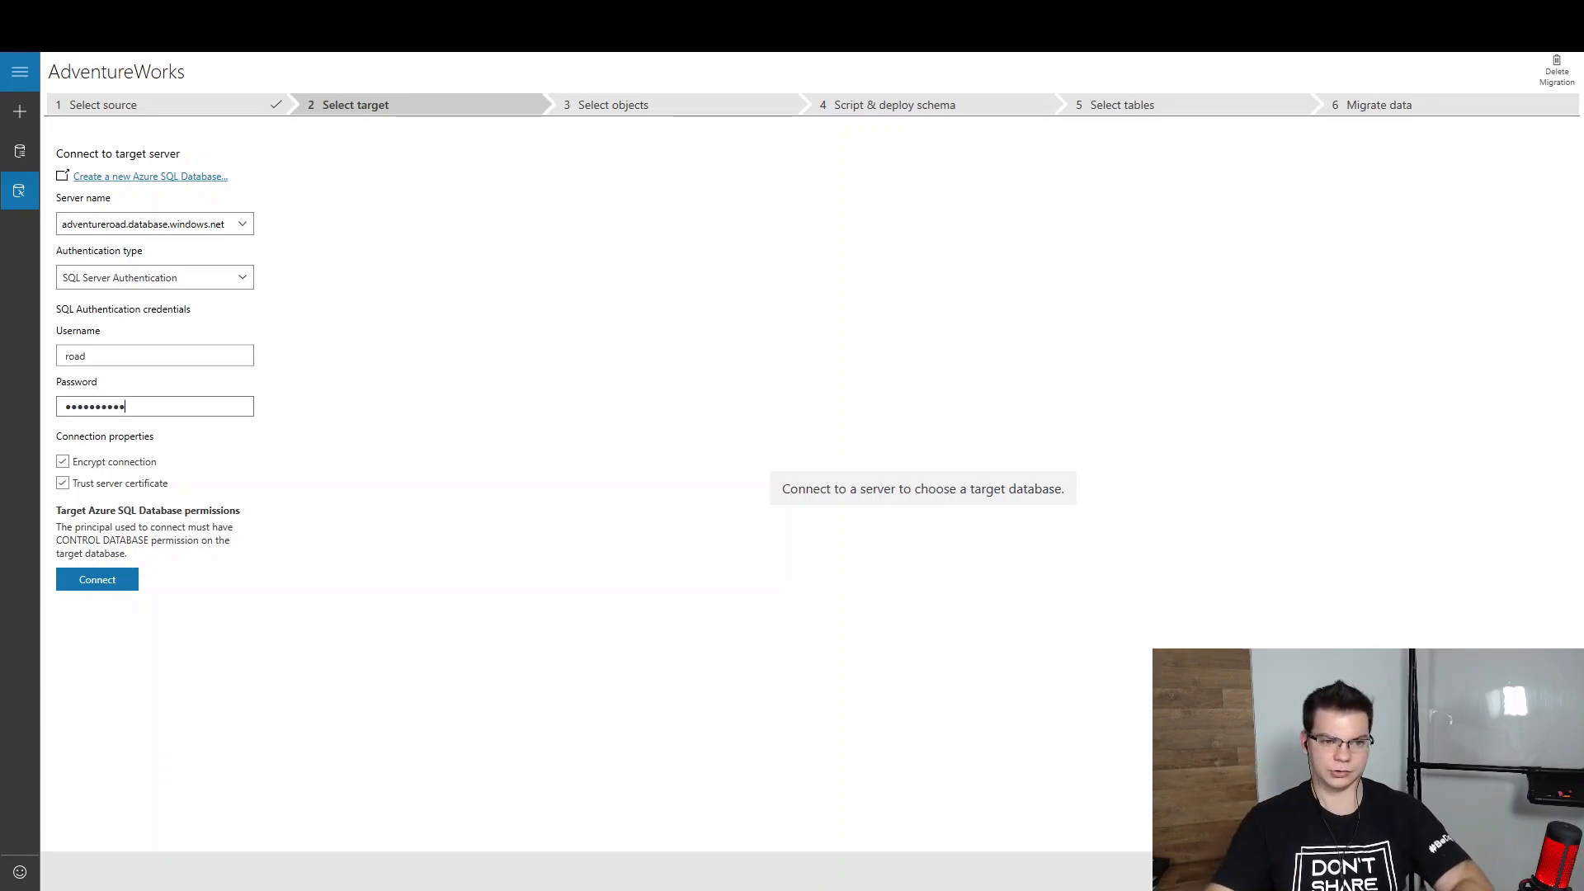
{"action": "left_click", "coordinate": [116, 583]}
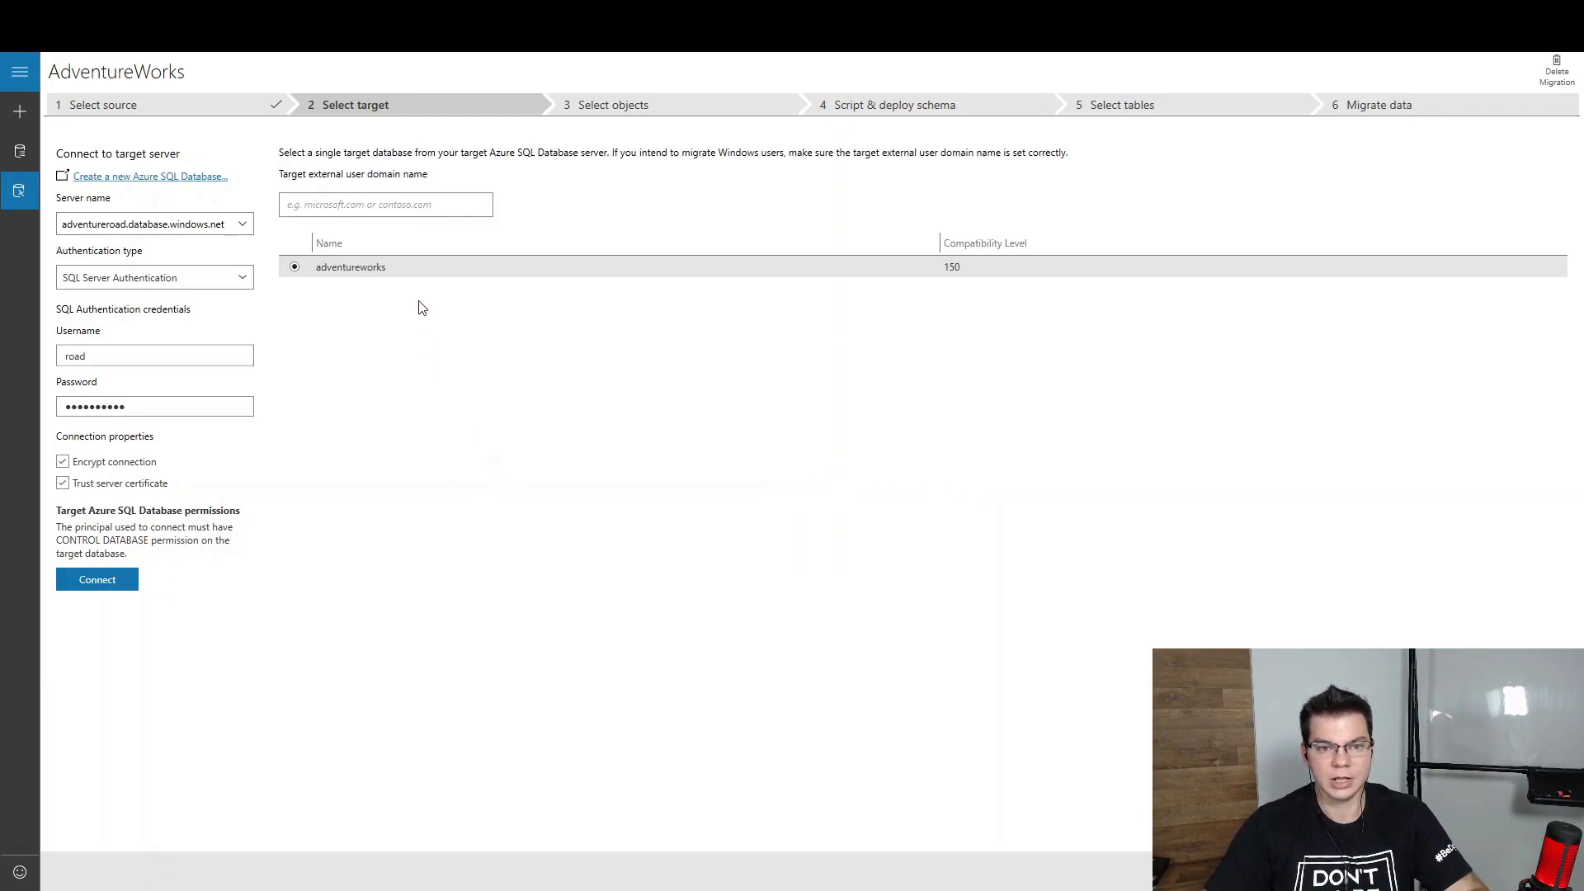
{"action": "left_click", "coordinate": [407, 269]}
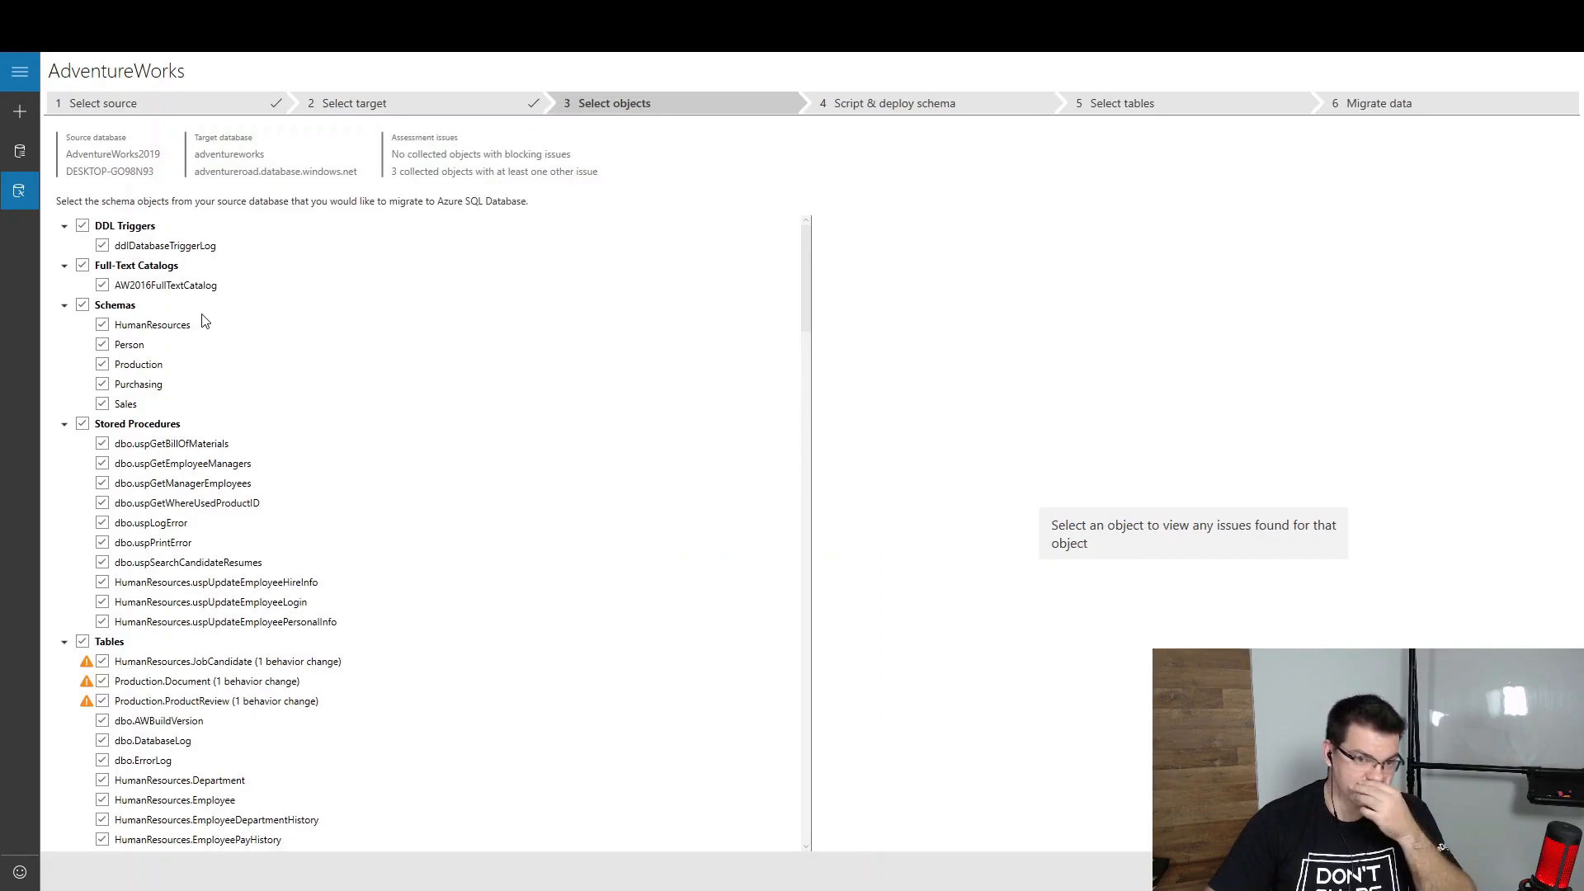
Scroll through the checked schema objects, including the three tables flagged for behavior changes
{"action": "scroll", "coordinate": [193, 528], "scroll_direction": "down", "scroll_amount": 5}
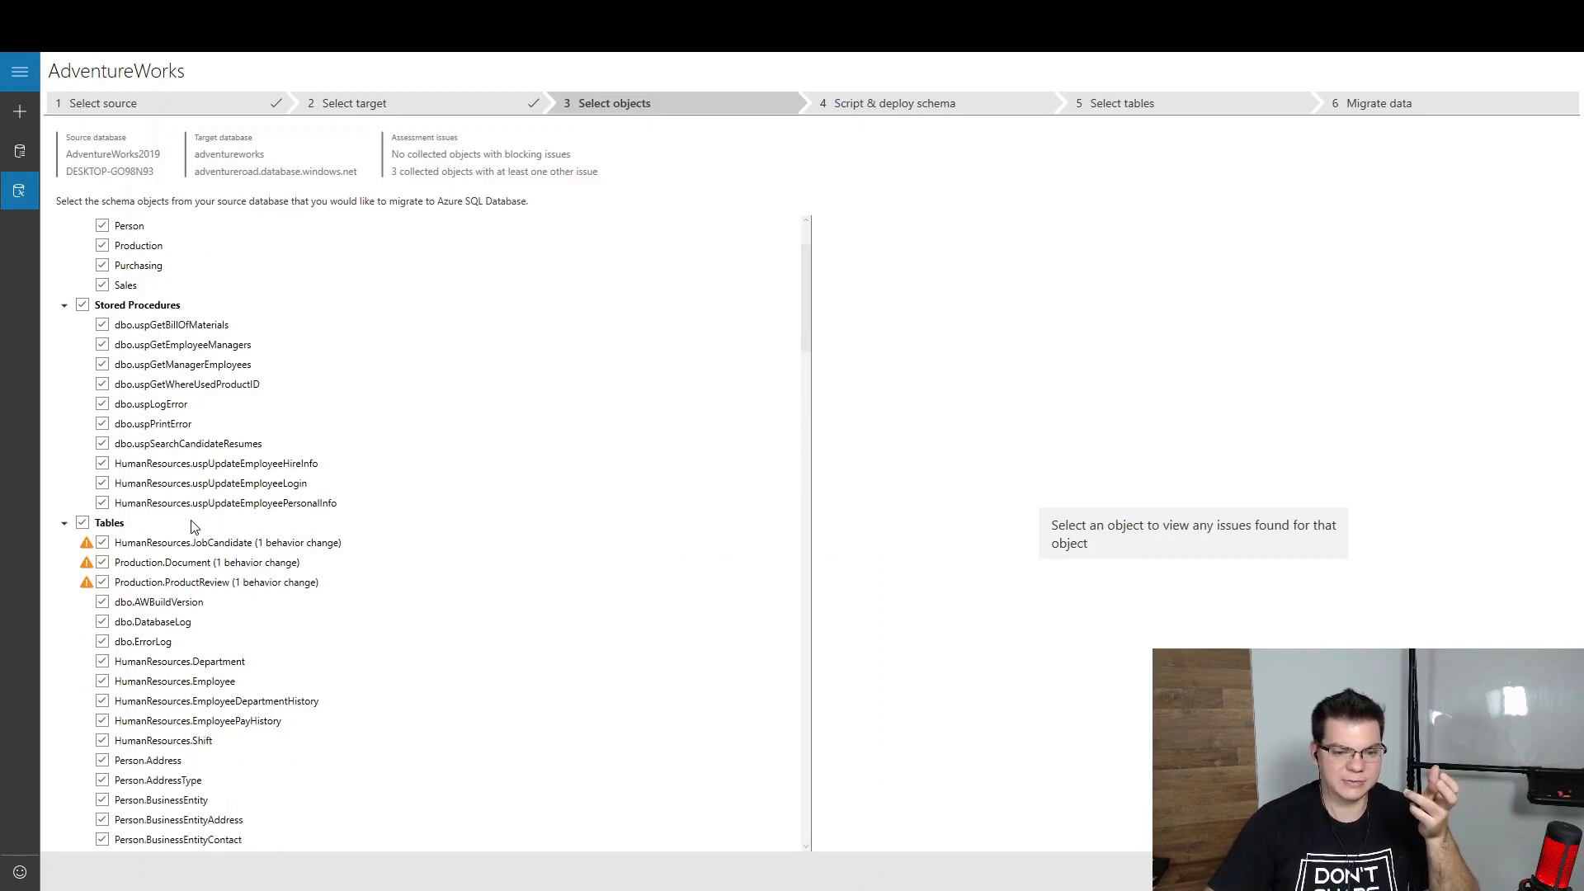
{"action": "scroll", "coordinate": [193, 532], "scroll_direction": "down", "scroll_amount": 18}
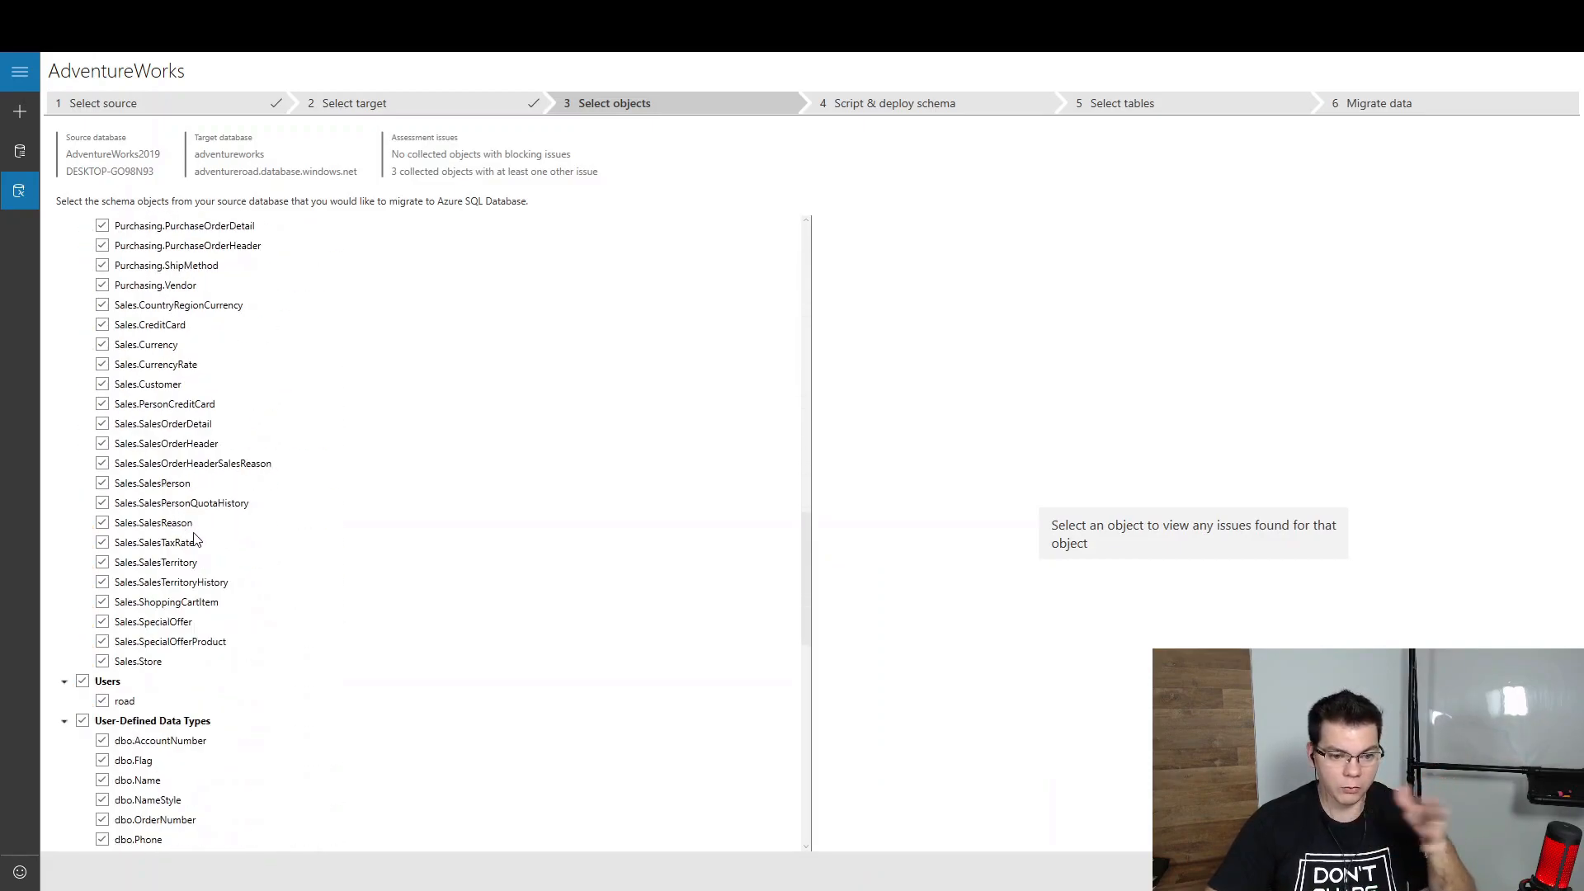
{"action": "scroll", "coordinate": [198, 543], "scroll_direction": "down", "scroll_amount": 8}
{"action": "scroll", "coordinate": [197, 545], "scroll_direction": "up", "scroll_amount": 20}
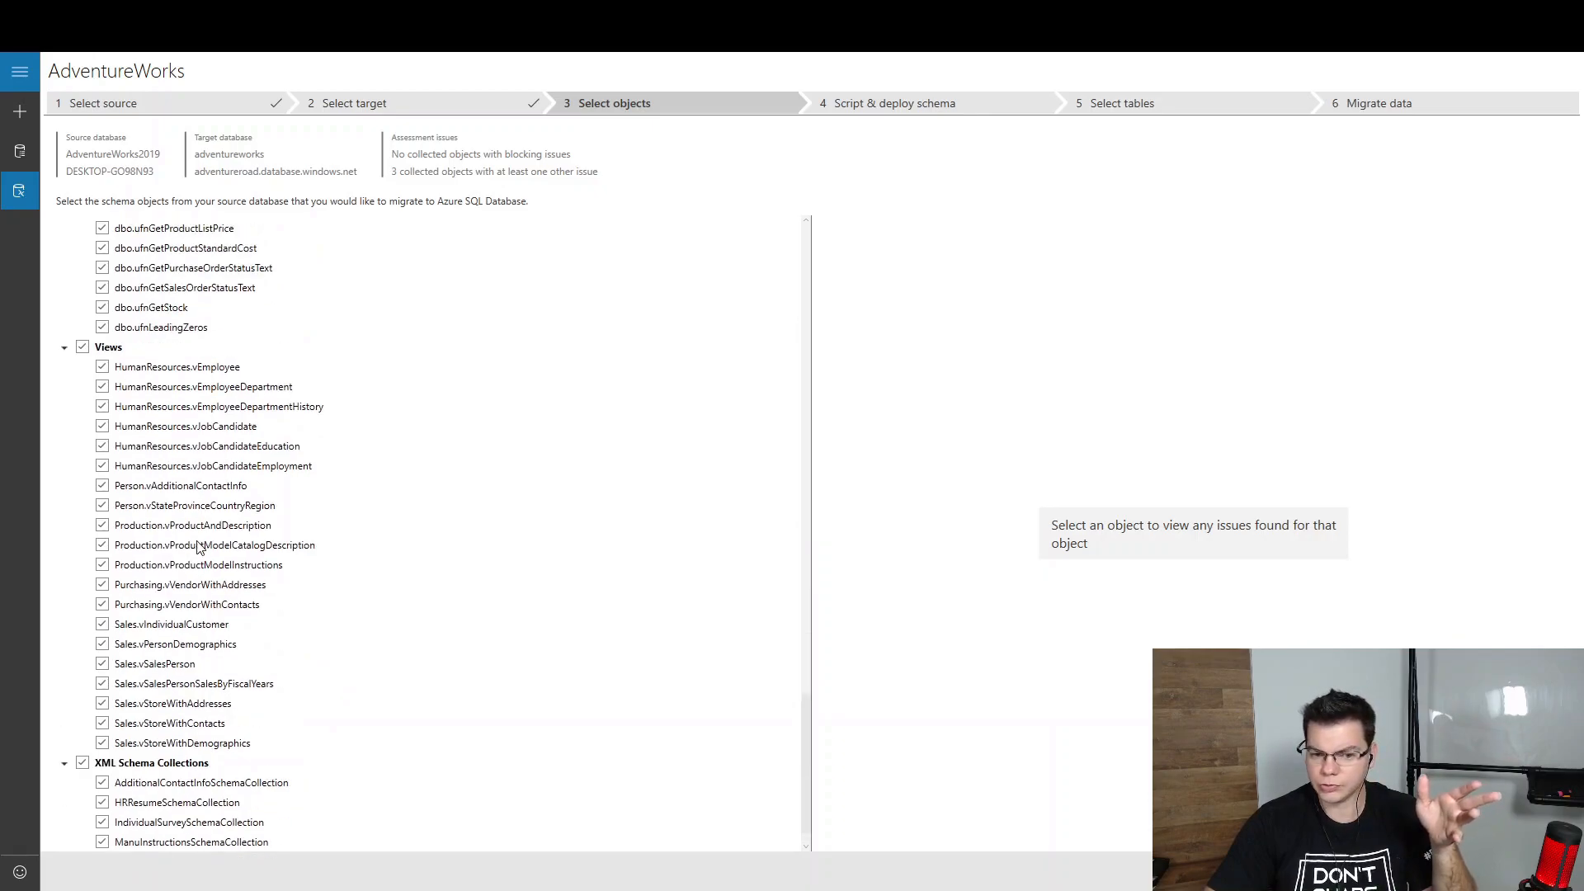
{"action": "scroll", "coordinate": [198, 536], "scroll_direction": "up", "scroll_amount": 15}
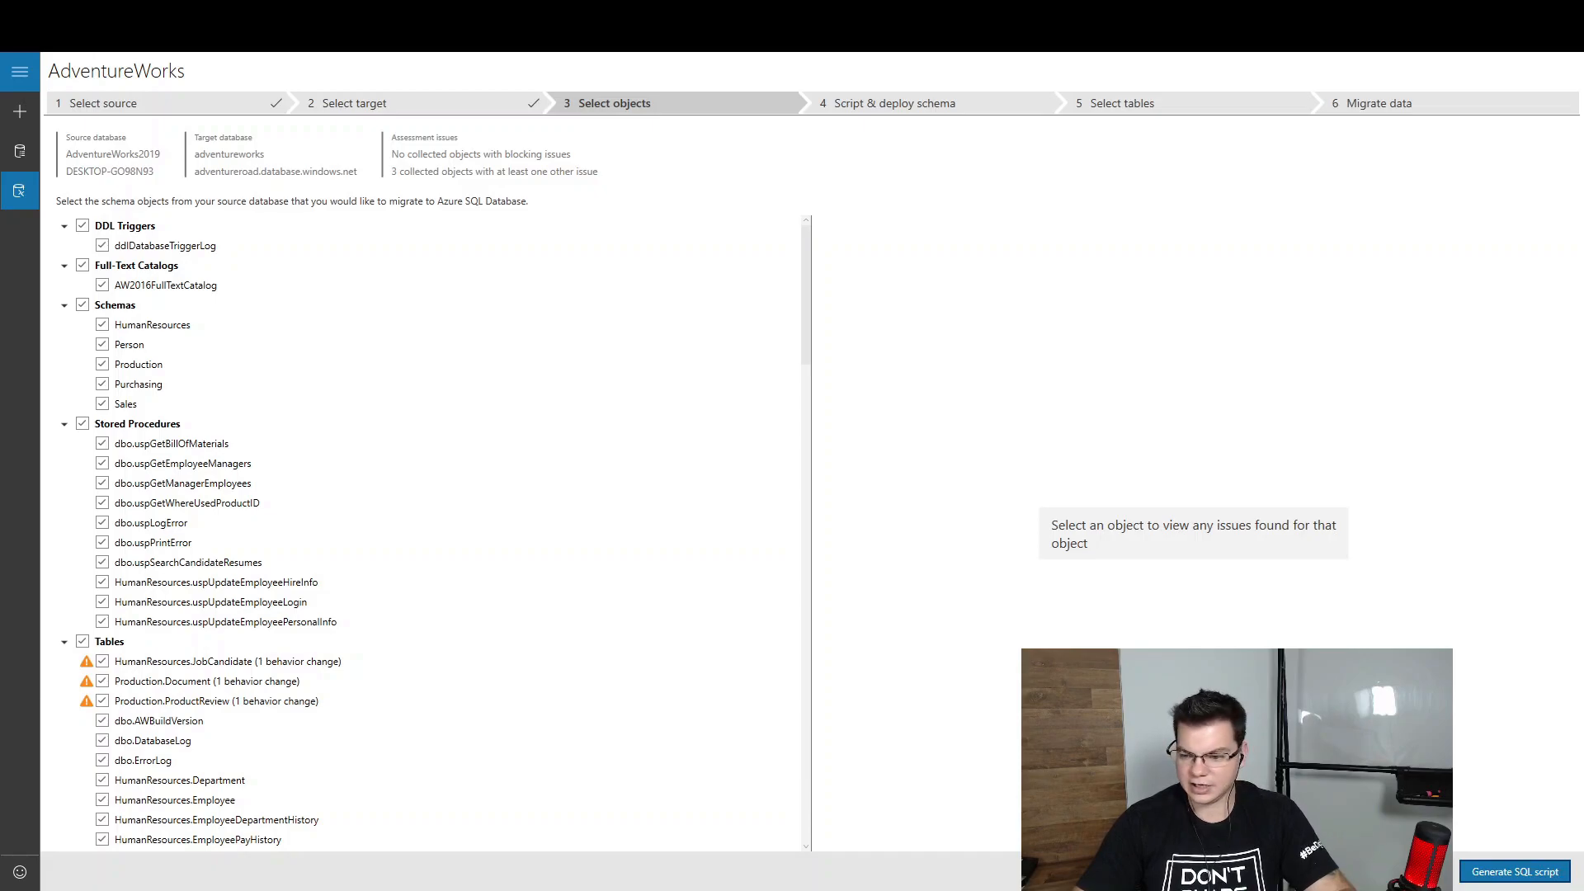
Generate and deploy the schema script, reviewing its 2,249 commands and 13 role-related errors
{"action": "left_click", "coordinate": [1499, 879]}
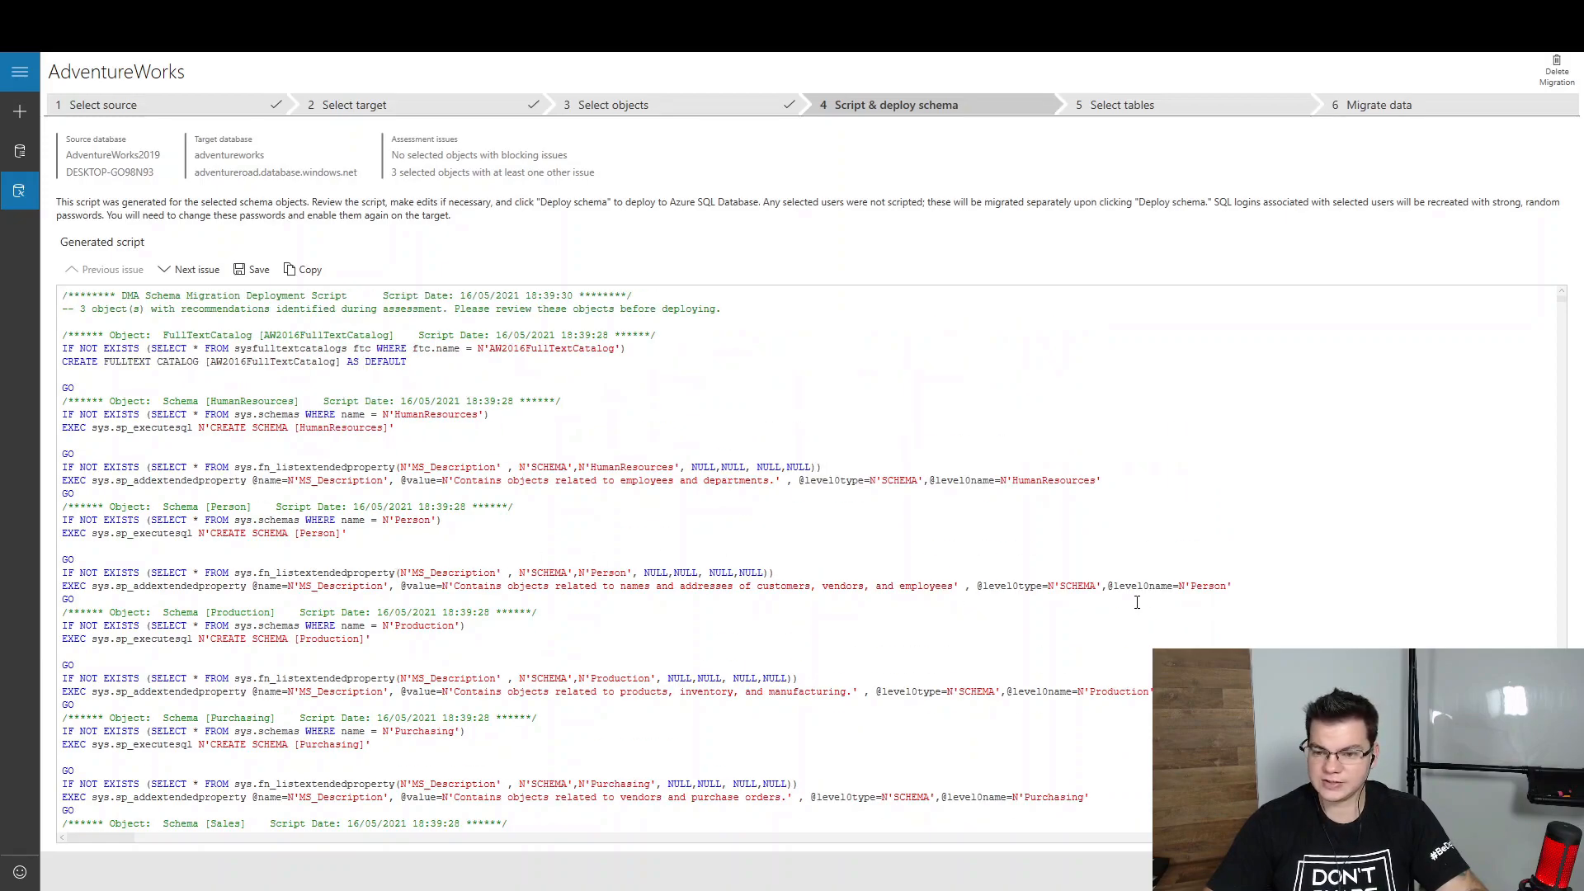
{"action": "left_click", "coordinate": [1140, 601]}
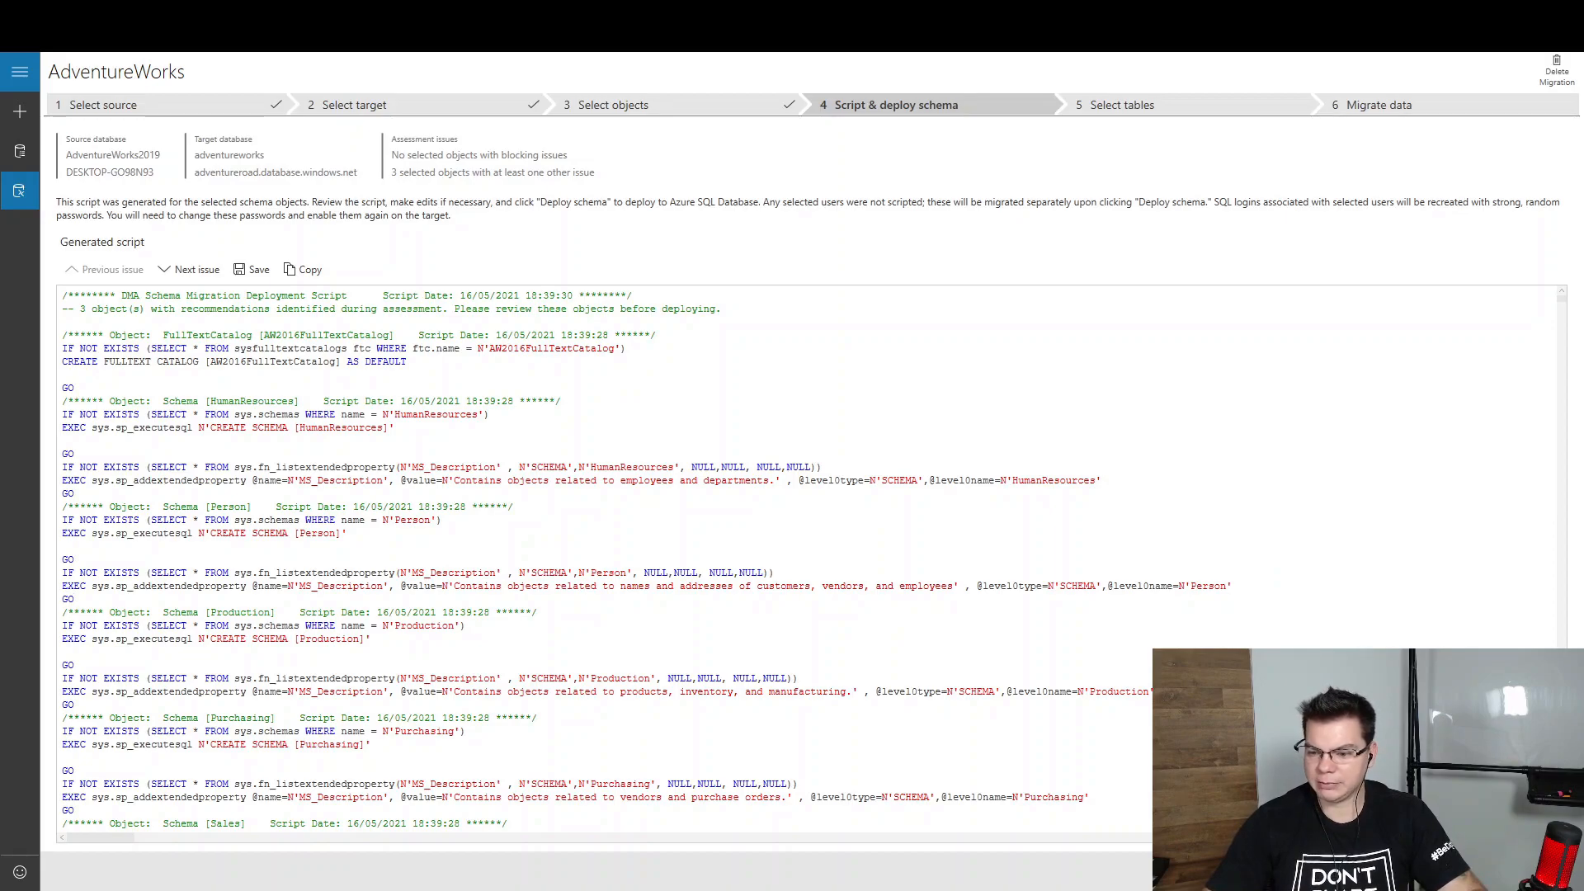
{"action": "scroll", "coordinate": [647, 561], "scroll_direction": "down", "scroll_amount": 2}
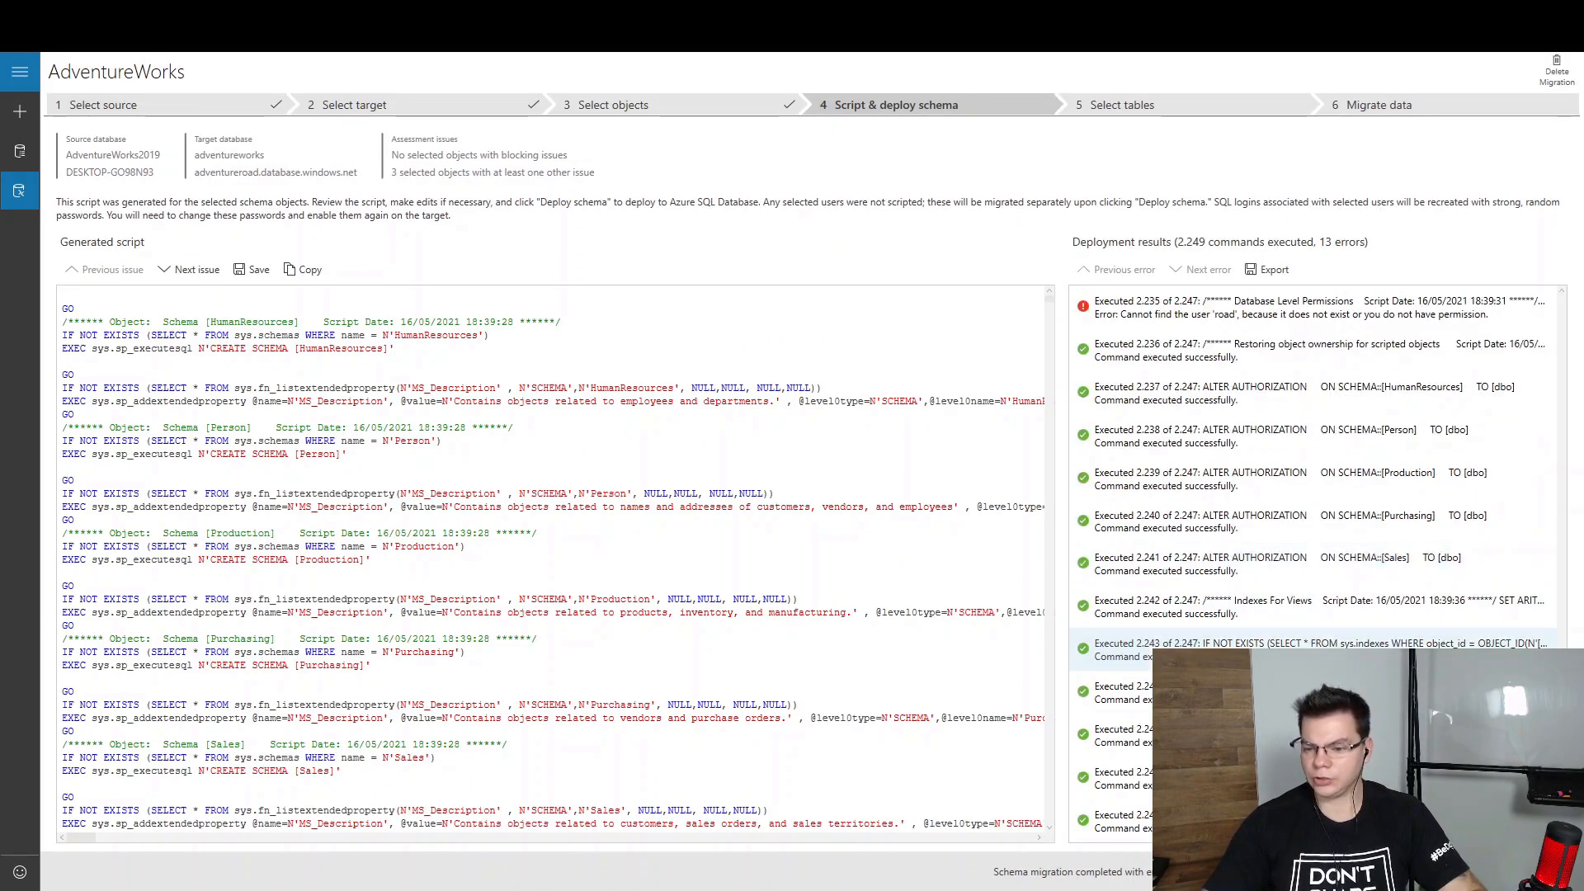
{"action": "scroll", "coordinate": [1248, 568], "scroll_direction": "up", "scroll_amount": 4}
{"action": "scroll", "coordinate": [1248, 568], "scroll_direction": "down", "scroll_amount": 4}
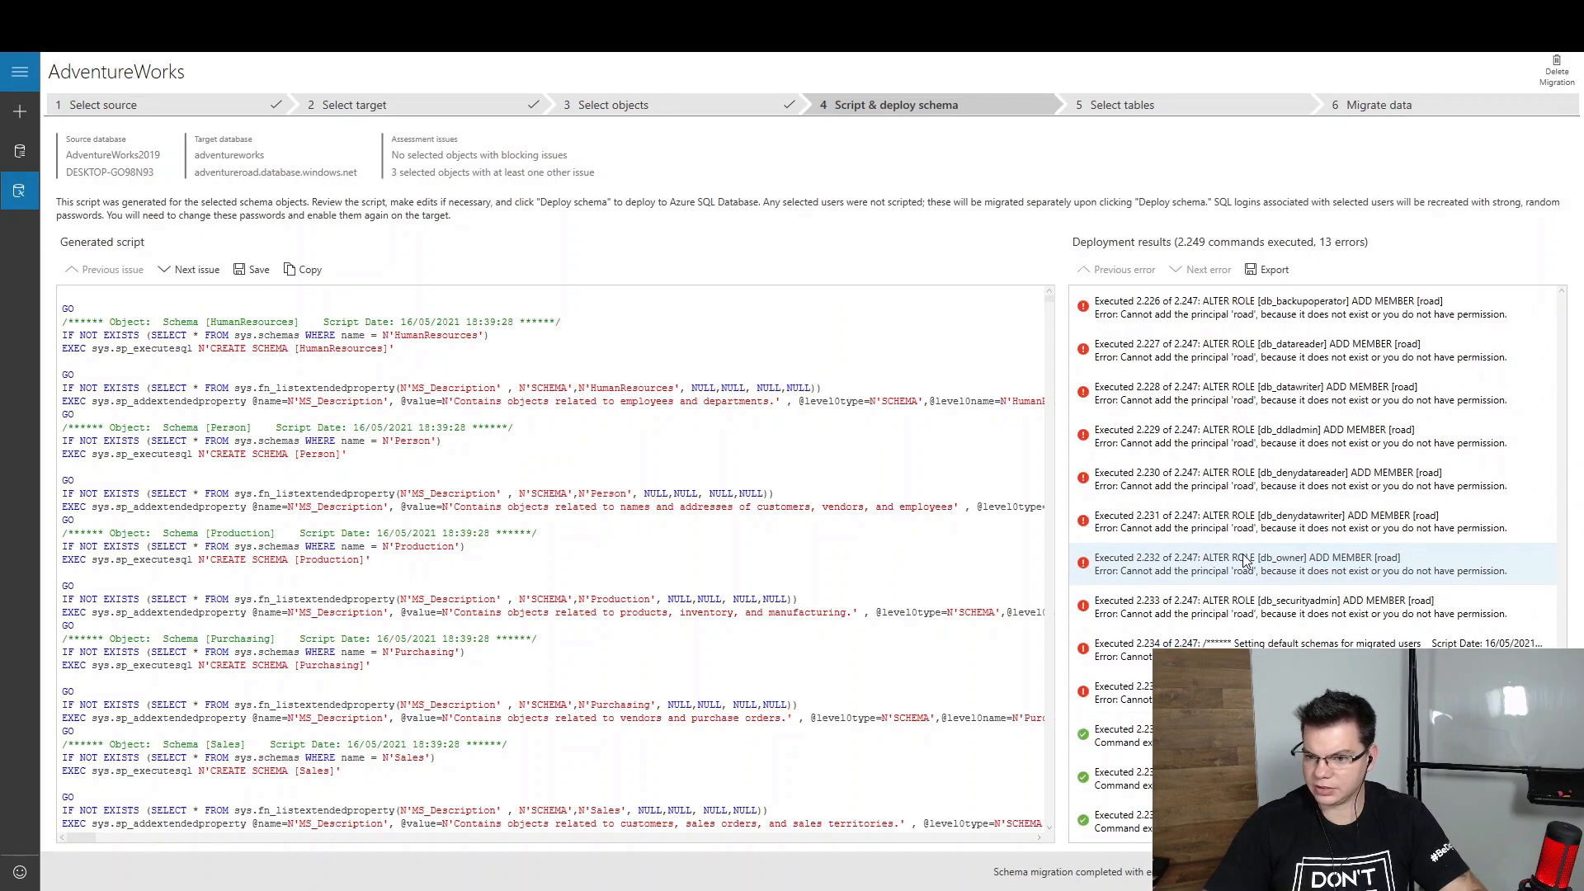
{"action": "scroll", "coordinate": [1199, 478], "scroll_direction": "up", "scroll_amount": 3}
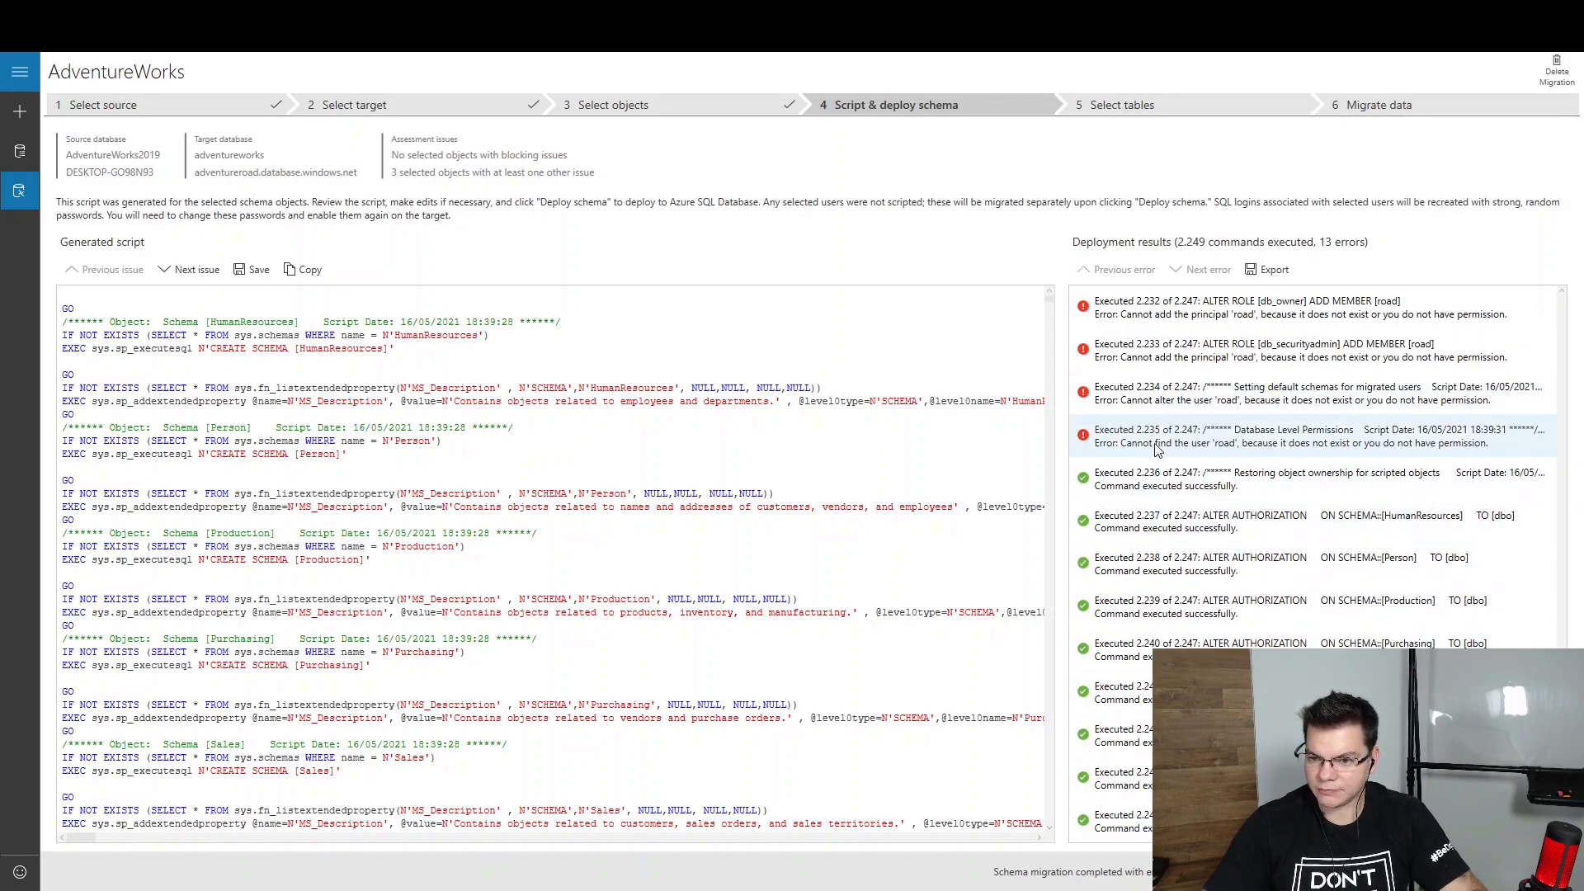
{"action": "scroll", "coordinate": [1203, 495], "scroll_direction": "up", "scroll_amount": 6}
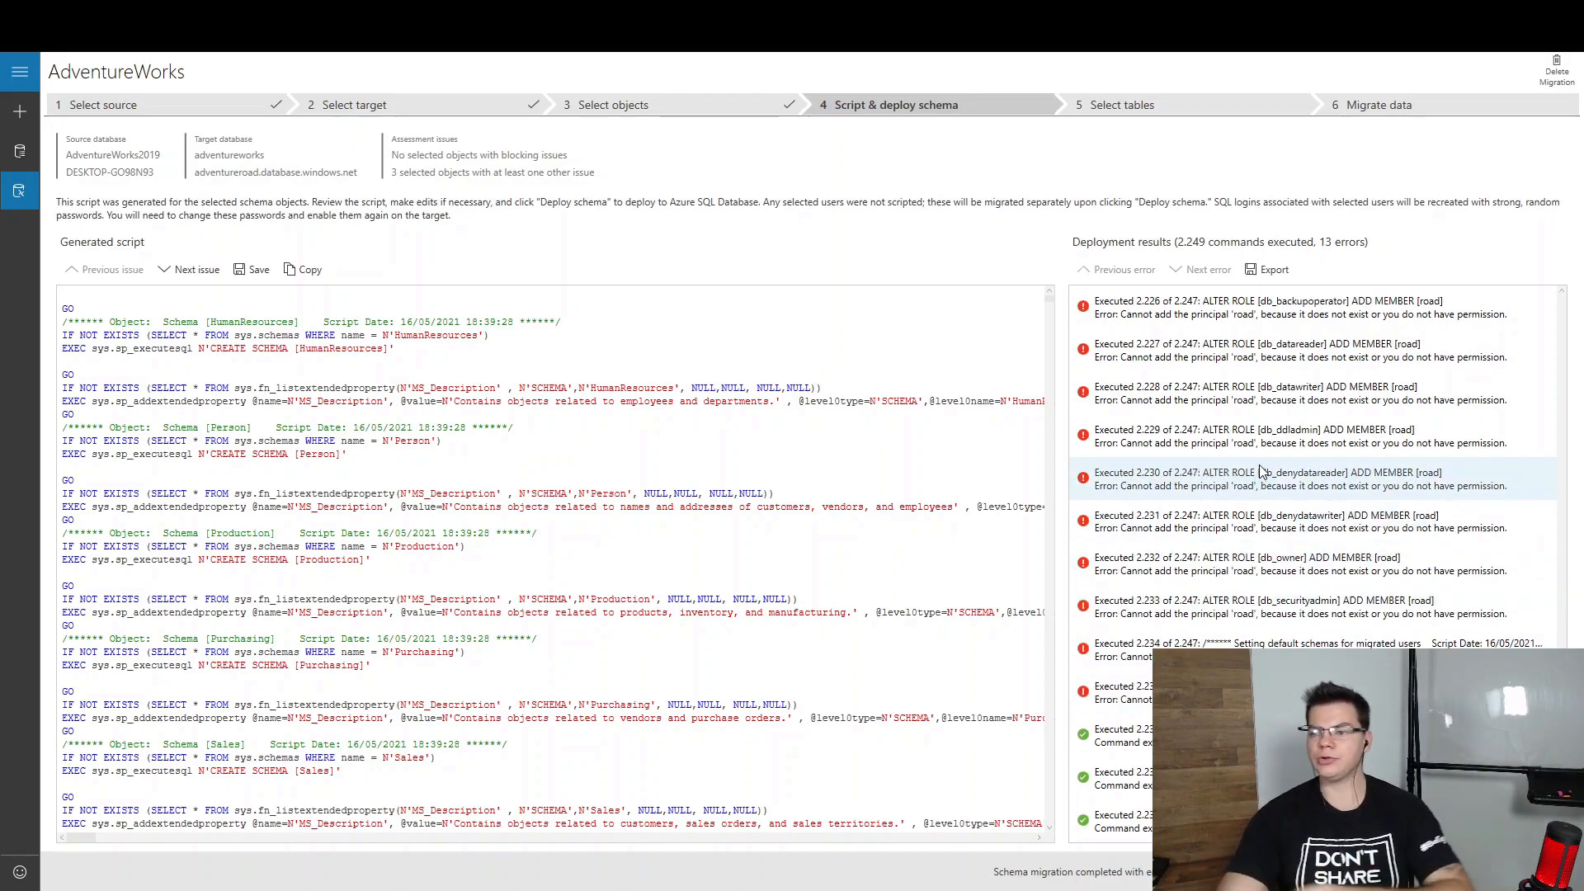
{"action": "scroll", "coordinate": [1260, 472], "scroll_direction": "up", "scroll_amount": 3}
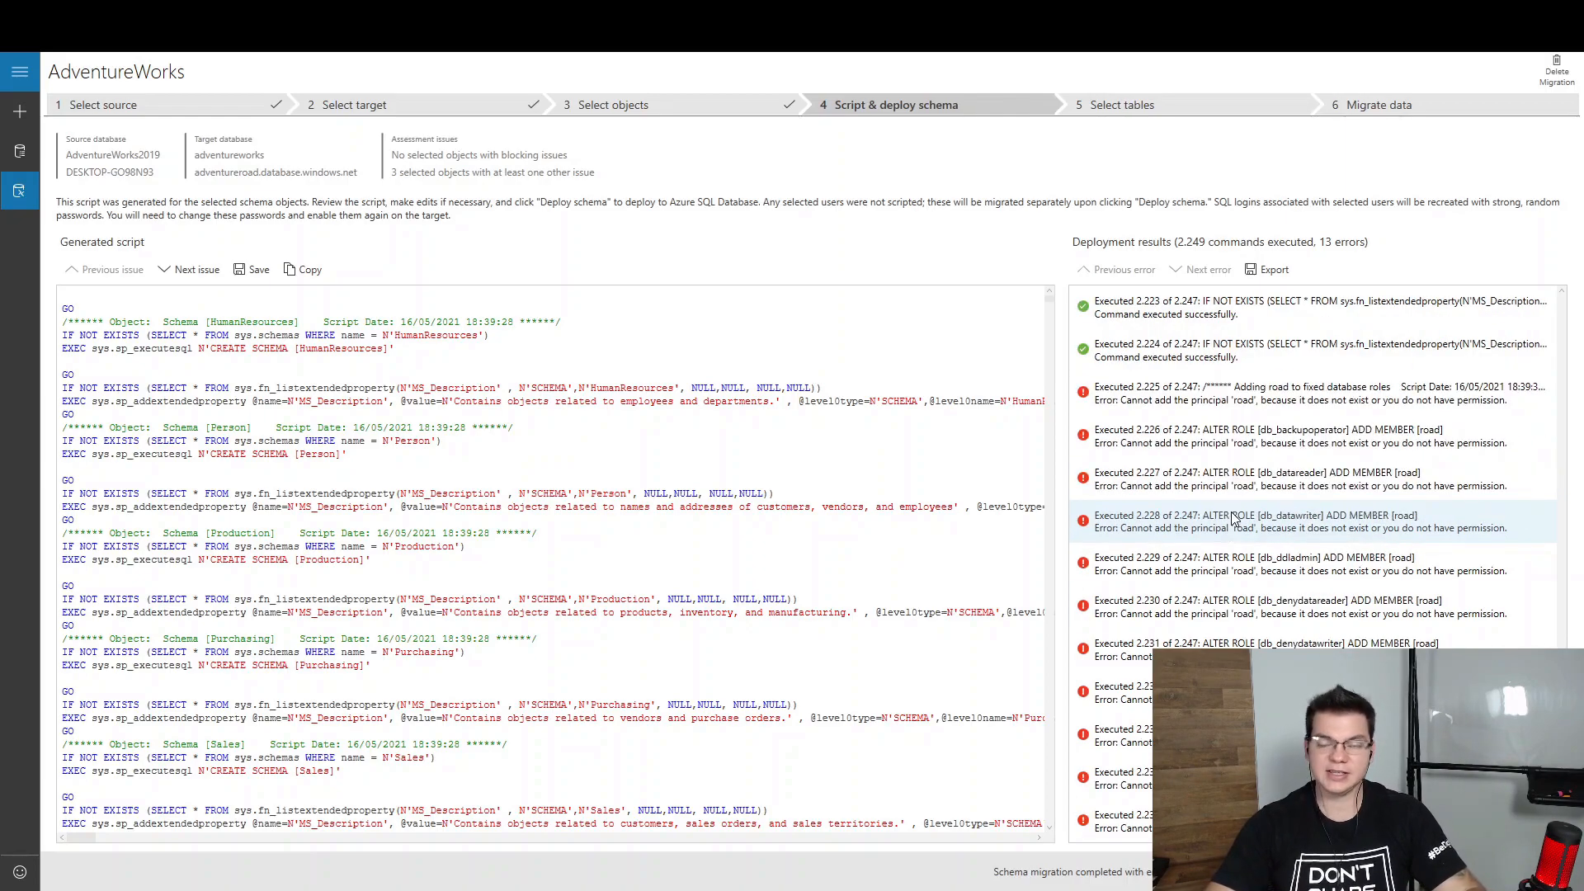
{"action": "scroll", "coordinate": [1234, 518], "scroll_direction": "up", "scroll_amount": 3}
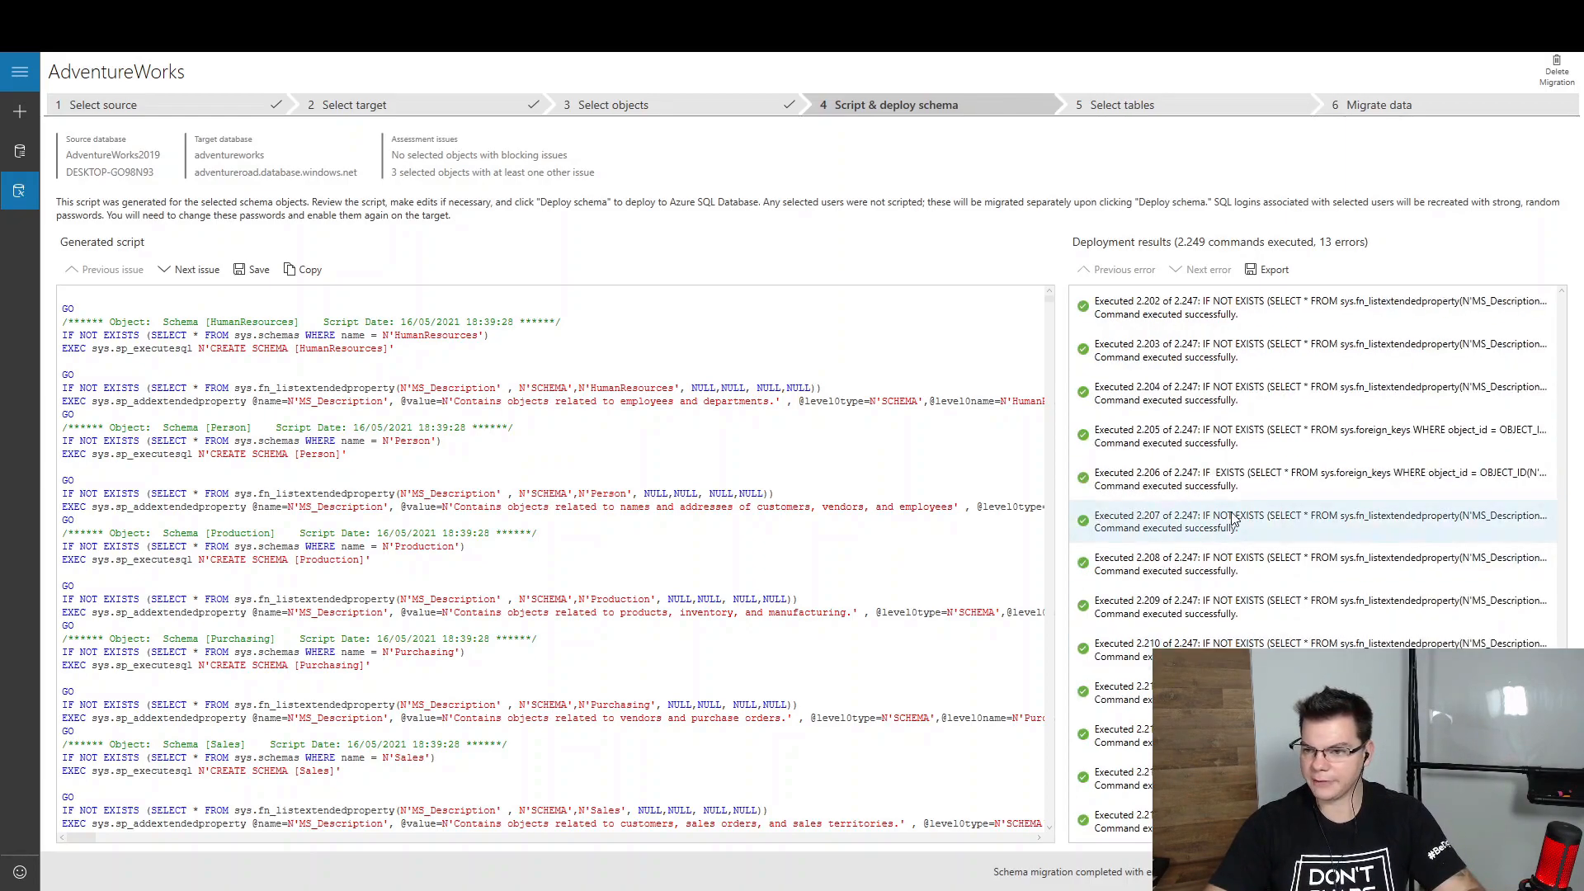
{"action": "scroll", "coordinate": [1234, 518], "scroll_direction": "down", "scroll_amount": 5}
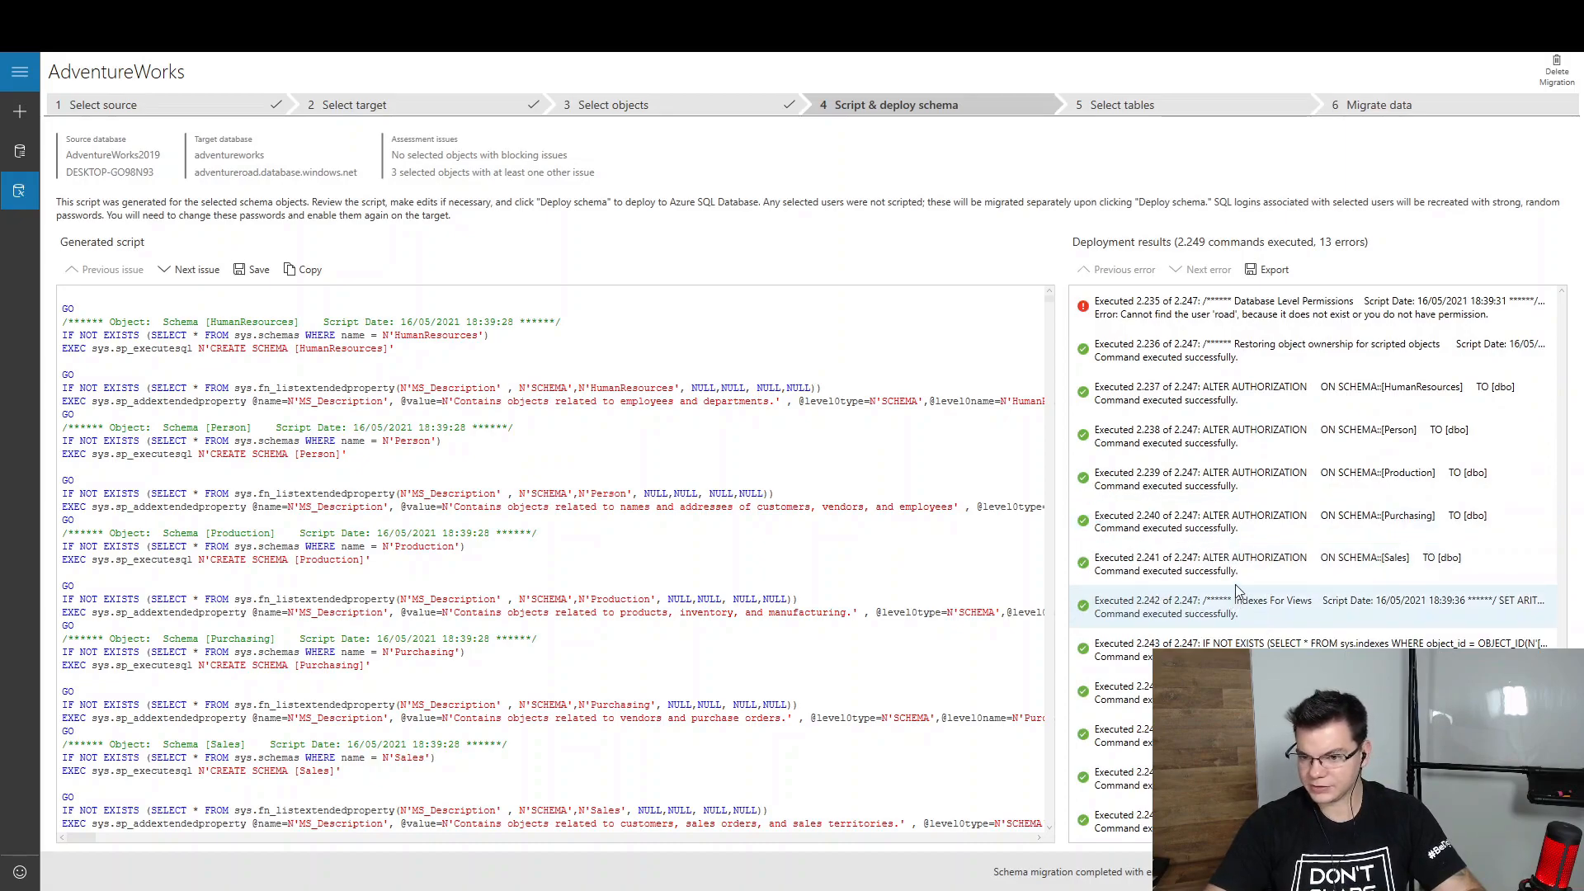
{"action": "scroll", "coordinate": [1219, 462], "scroll_direction": "up", "scroll_amount": 1}
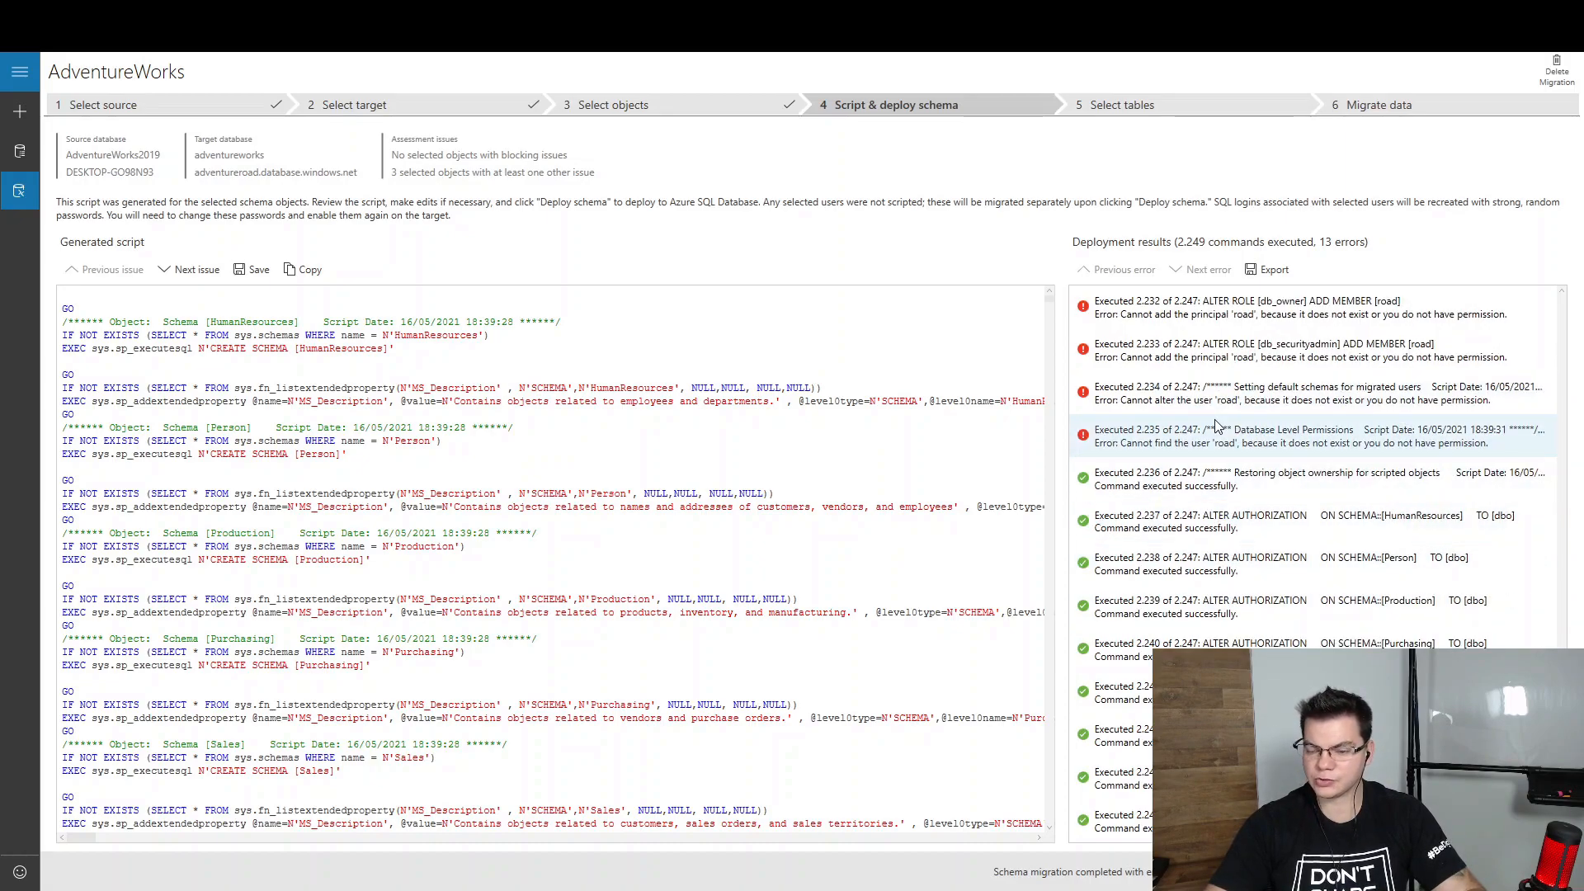
{"action": "scroll", "coordinate": [1246, 454], "scroll_direction": "up", "scroll_amount": 3}
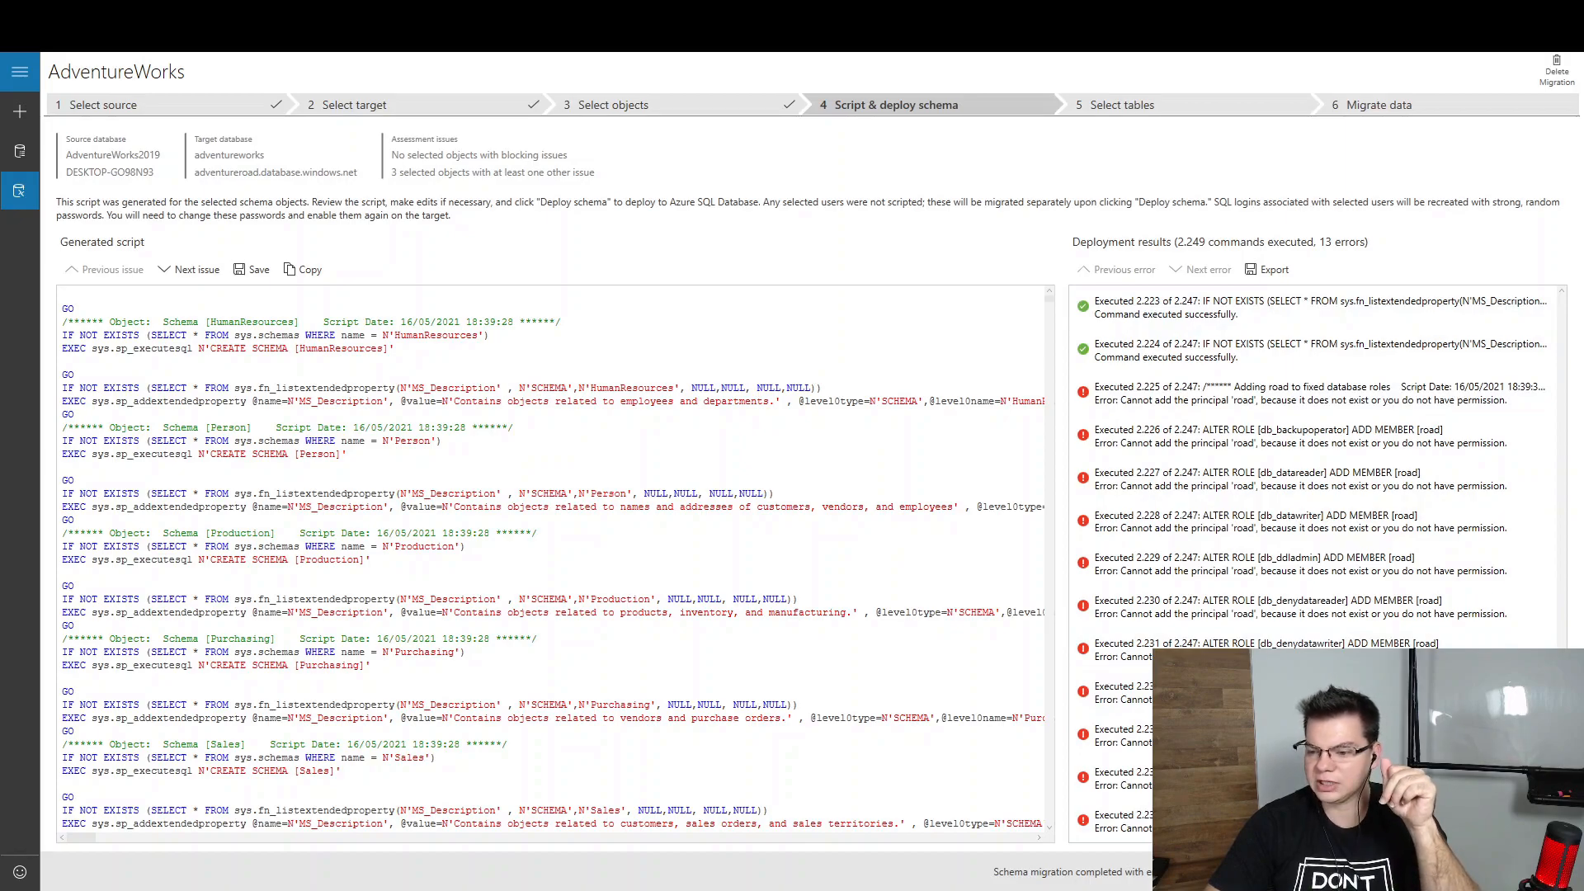
{"action": "left_click", "coordinate": [1520, 872]}
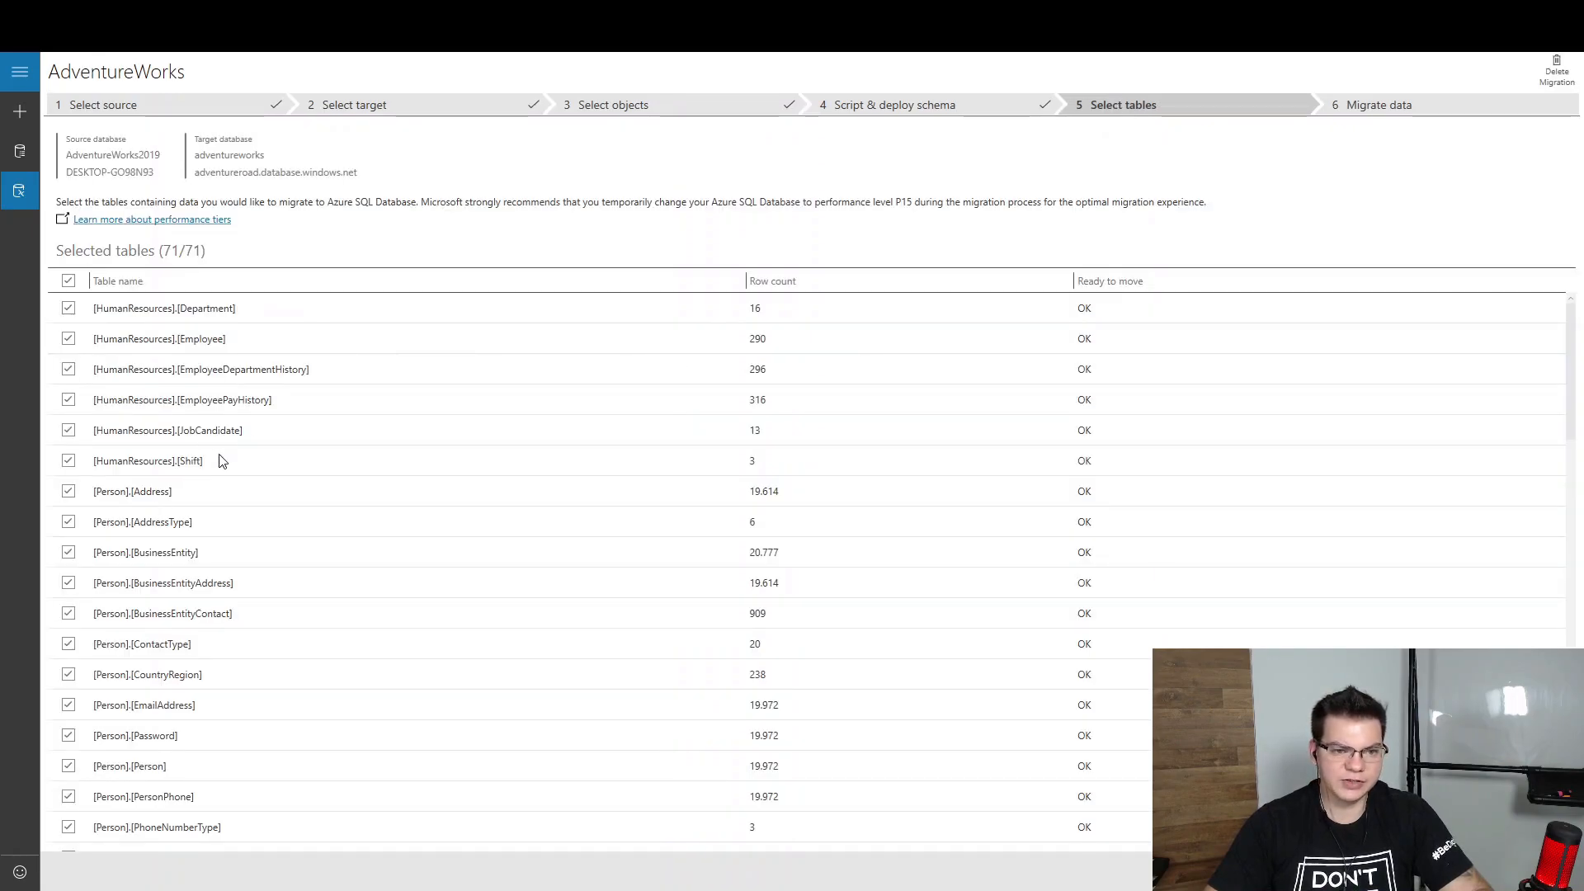
Scroll the table list to confirm all 71 tables are checked and marked OK
{"action": "scroll", "coordinate": [311, 491], "scroll_direction": "down", "scroll_amount": 15}
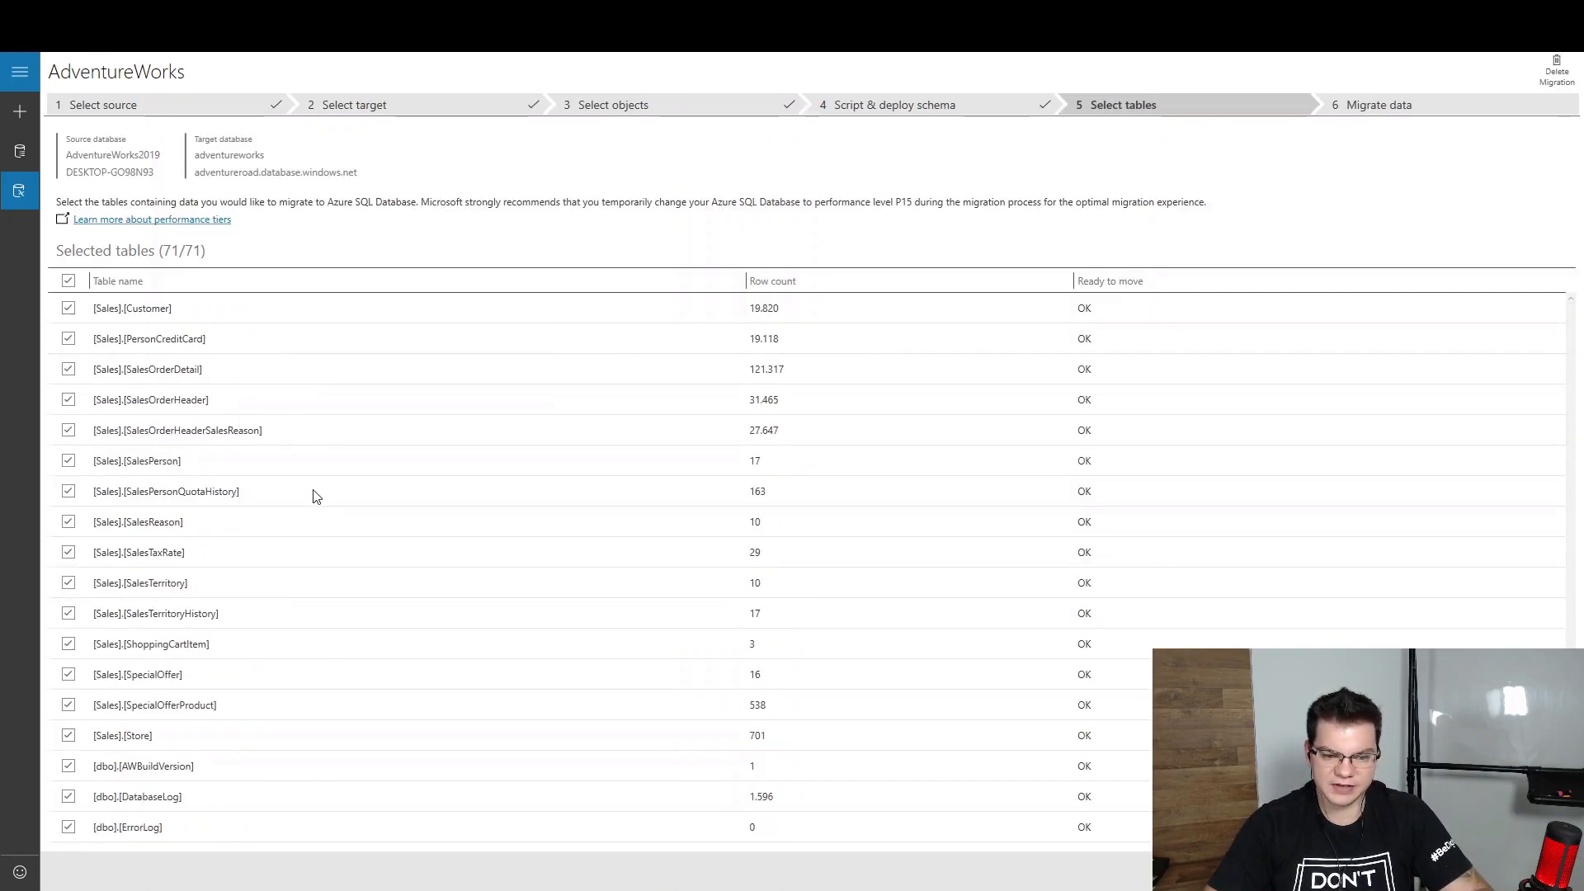
{"action": "scroll", "coordinate": [313, 497], "scroll_direction": "up", "scroll_amount": 15}
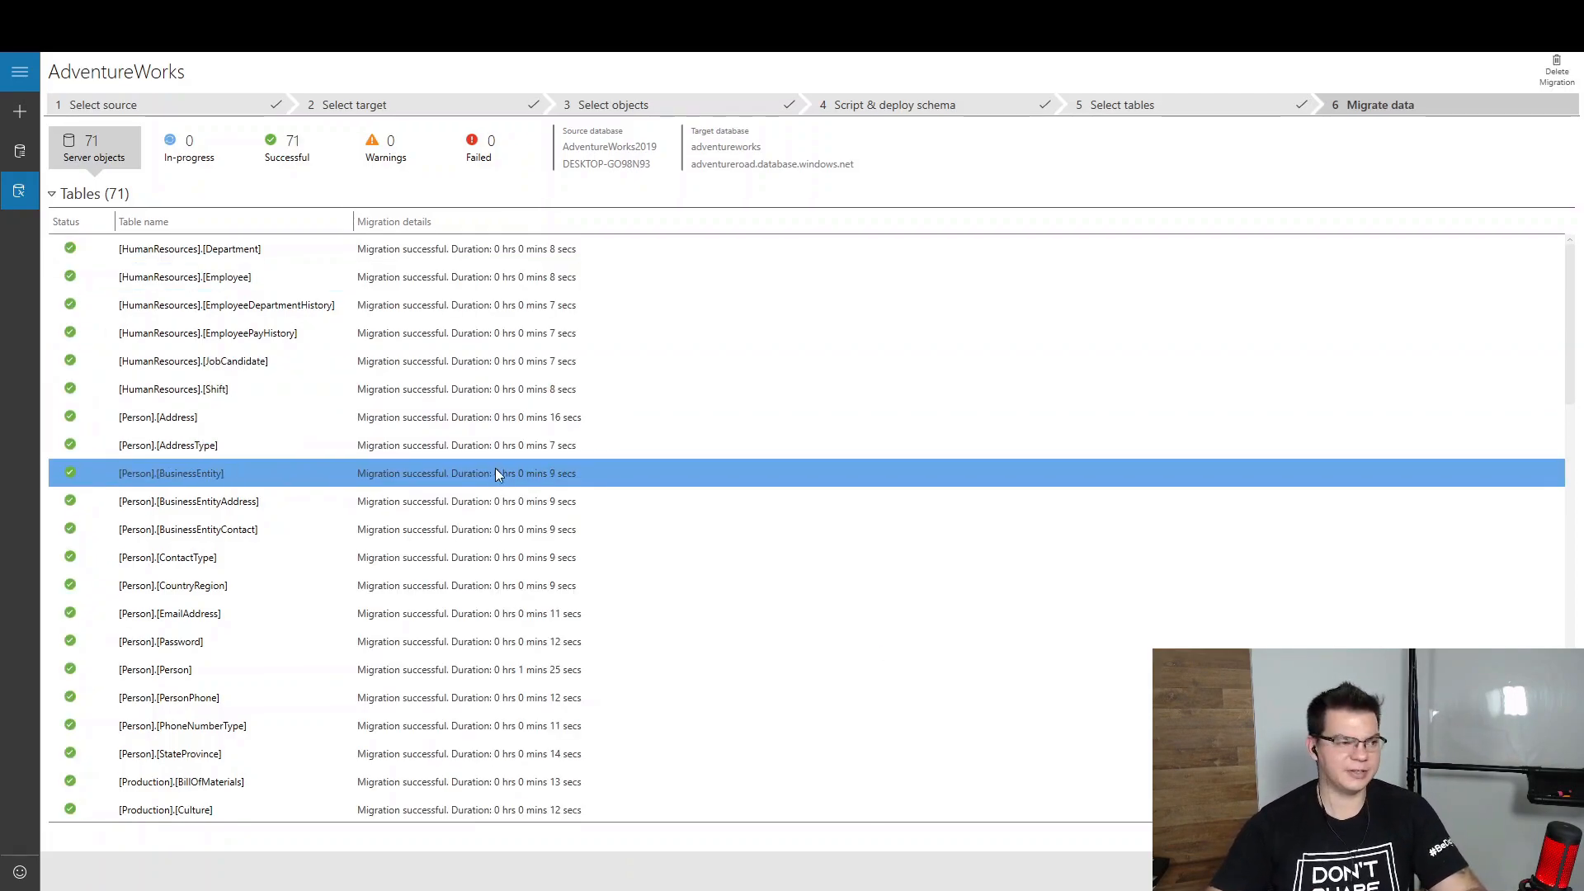
Scroll through the migration results to confirm all 71 tables migrated with no failures
{"action": "scroll", "coordinate": [478, 584], "scroll_direction": "down", "scroll_amount": 15}
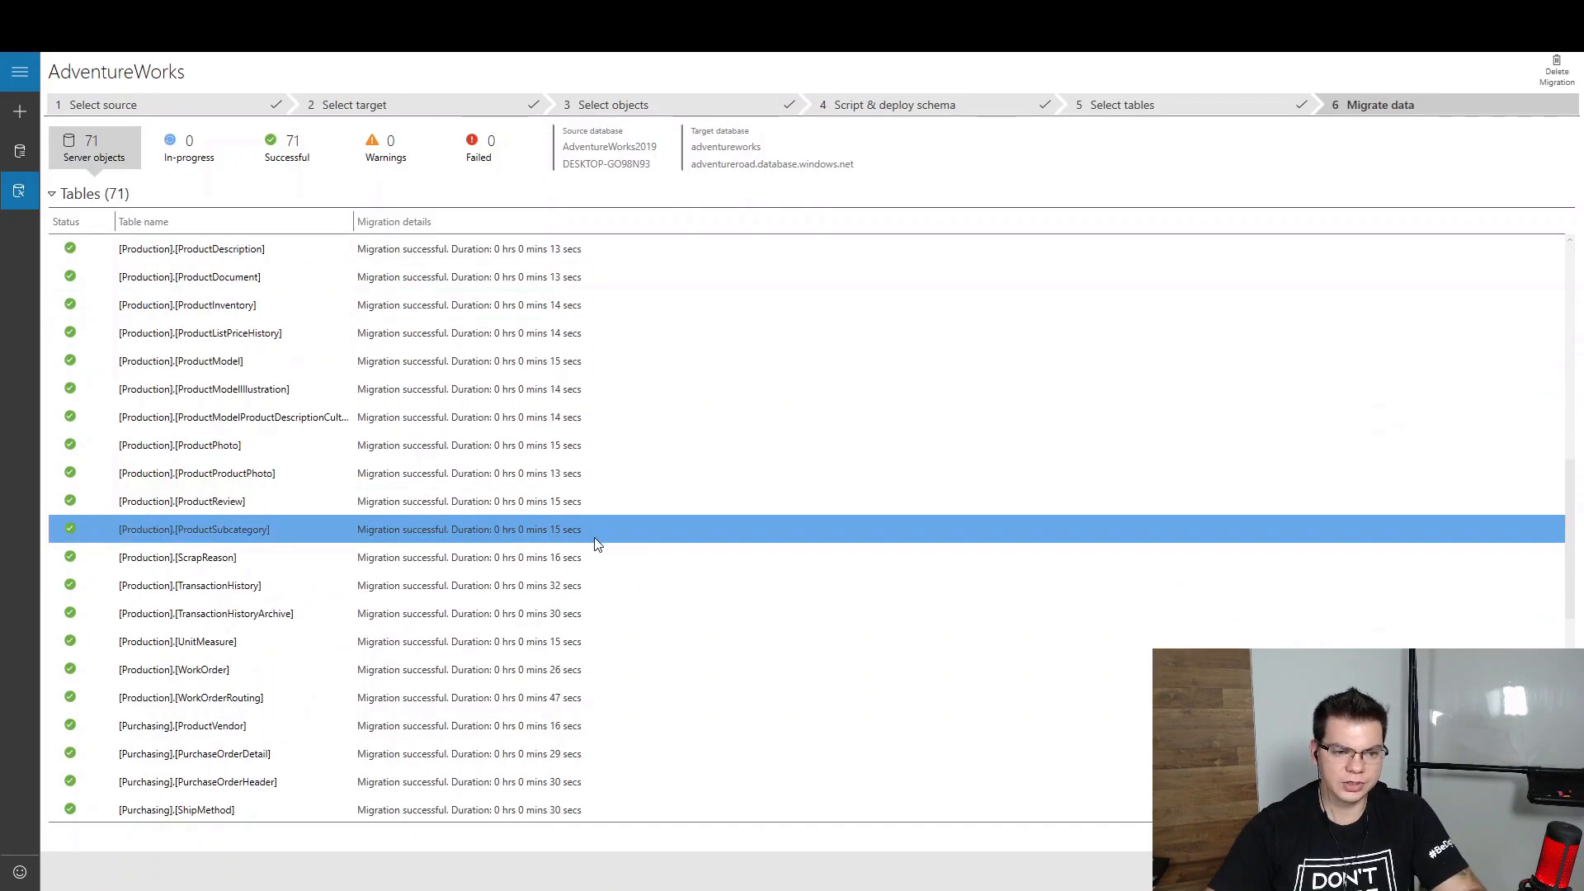
{"action": "scroll", "coordinate": [601, 549], "scroll_direction": "up", "scroll_amount": 15}
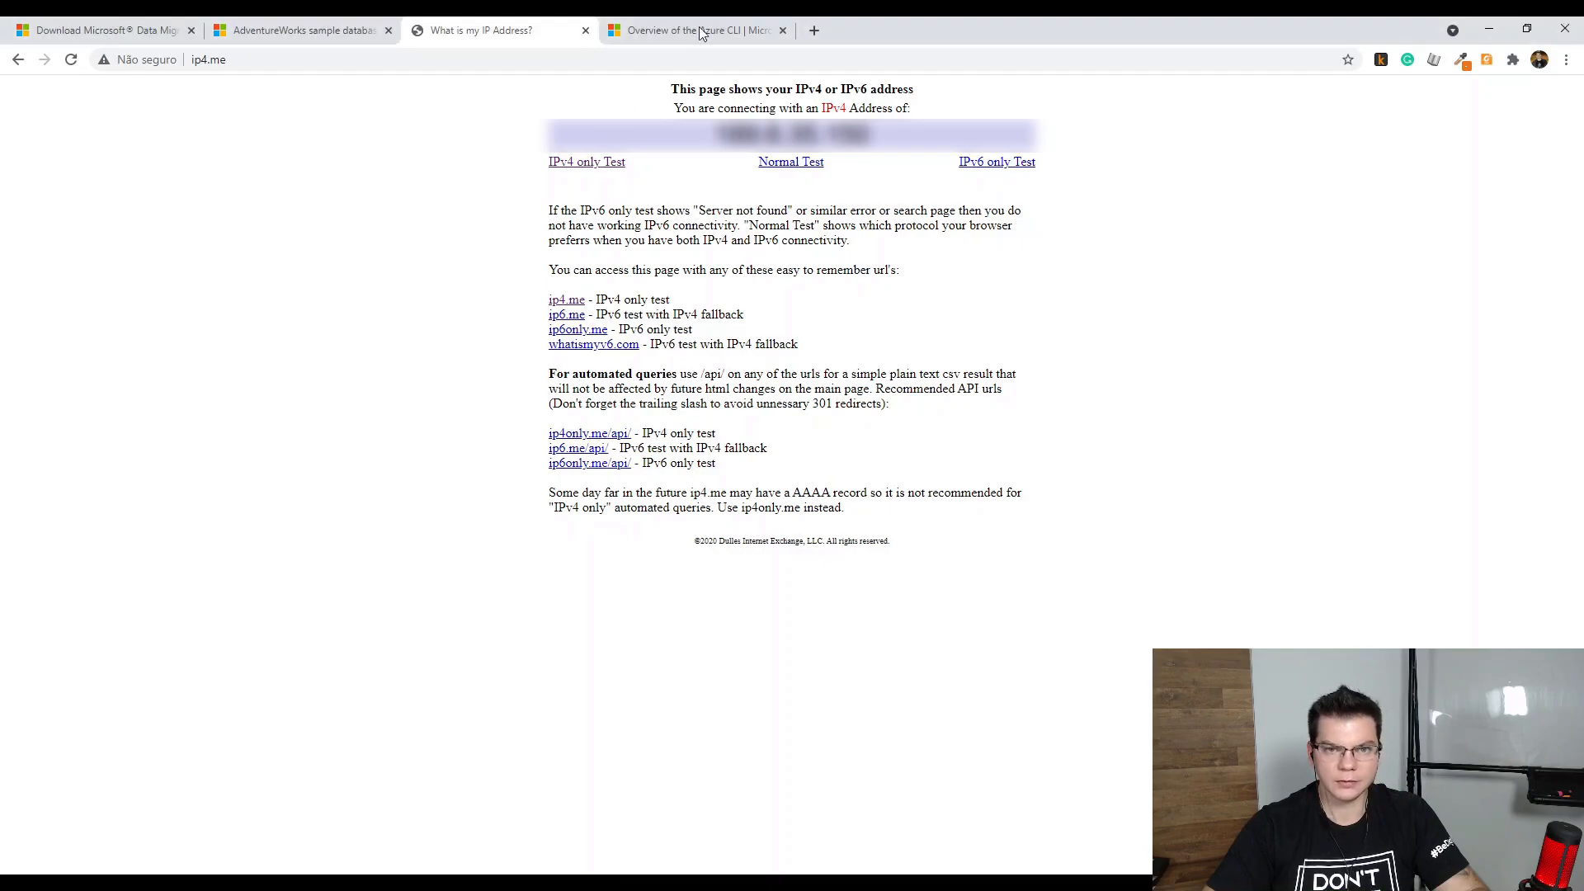
Go to the Azure portal at portal.azure.com in Chrome
{"action": "left_click", "coordinate": [740, 33]}
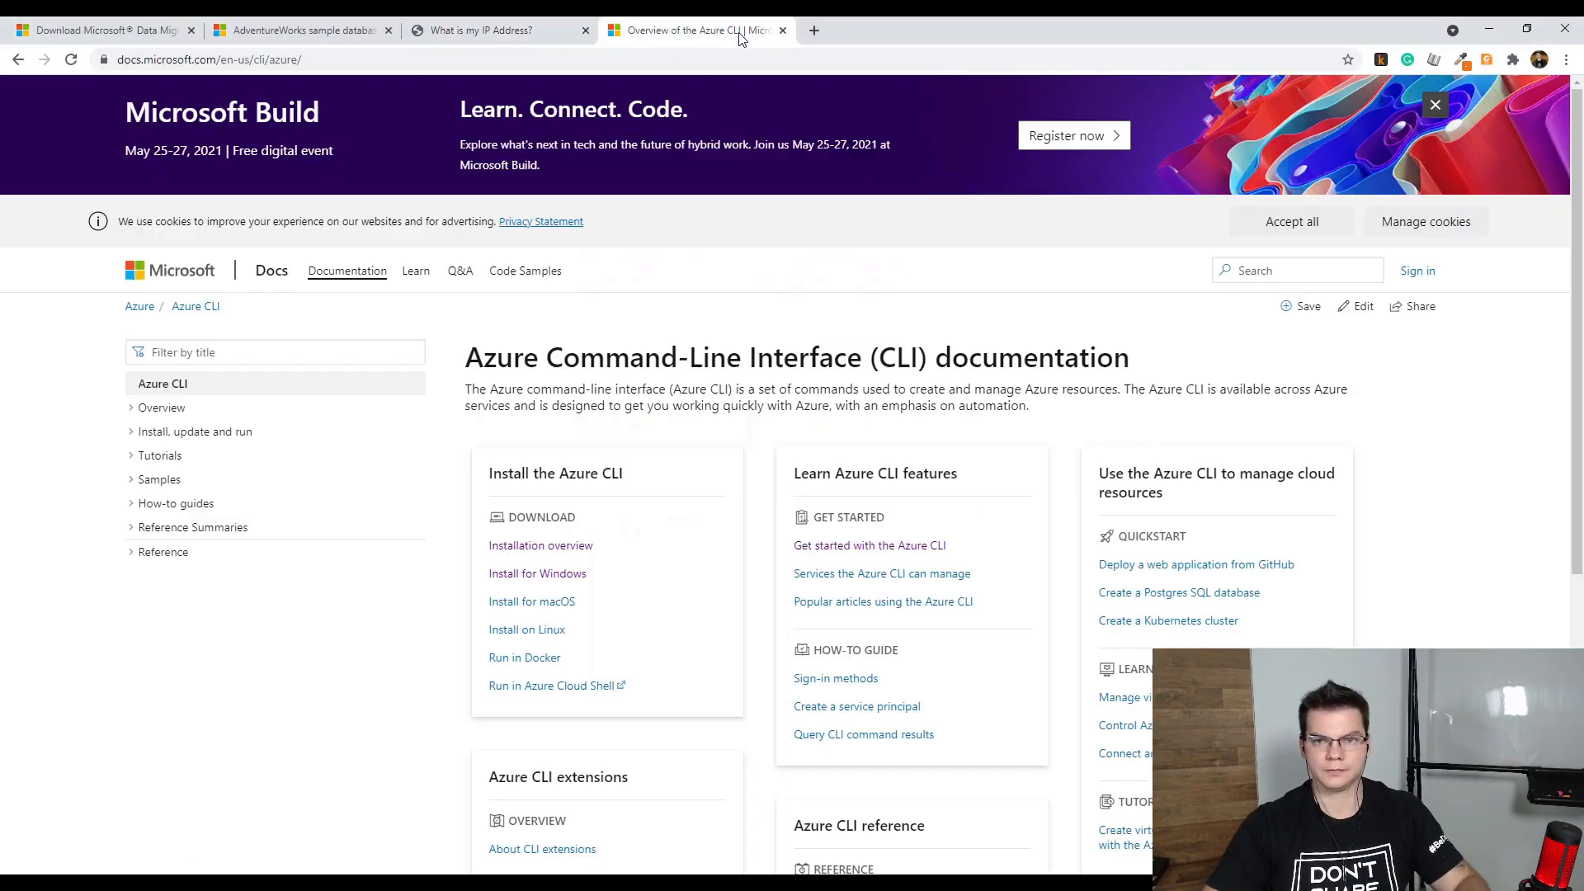
{"action": "left_click", "coordinate": [670, 58]}
{"action": "type", "text": "portal"}
{"action": "key", "text": "Return"}
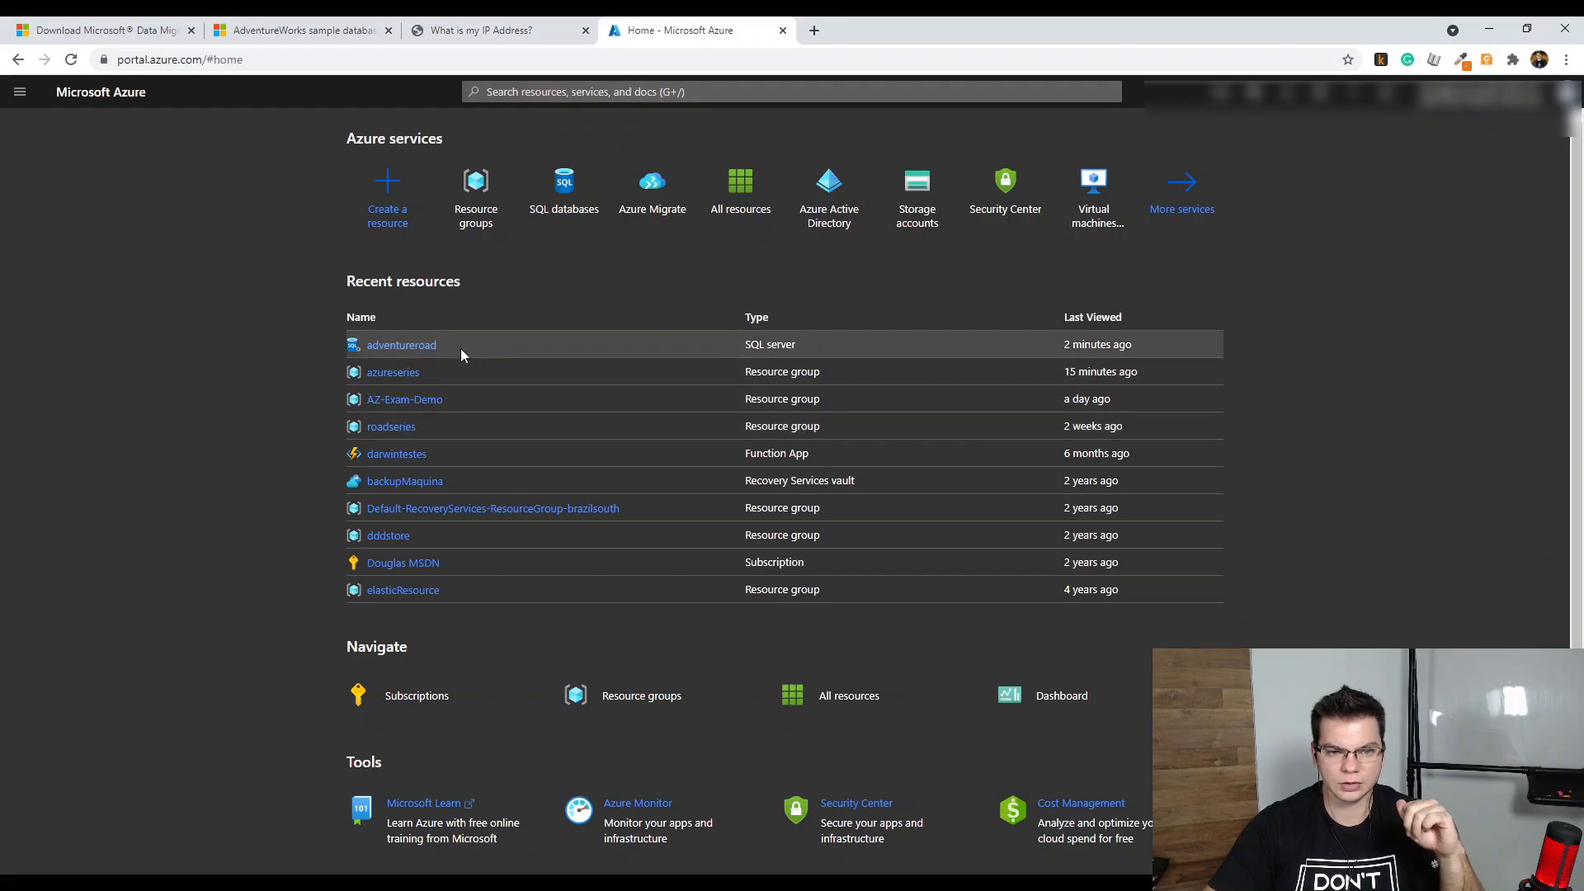
Open the adventureworks SQL database and its Query editor (preview)
{"action": "left_click", "coordinate": [567, 187]}
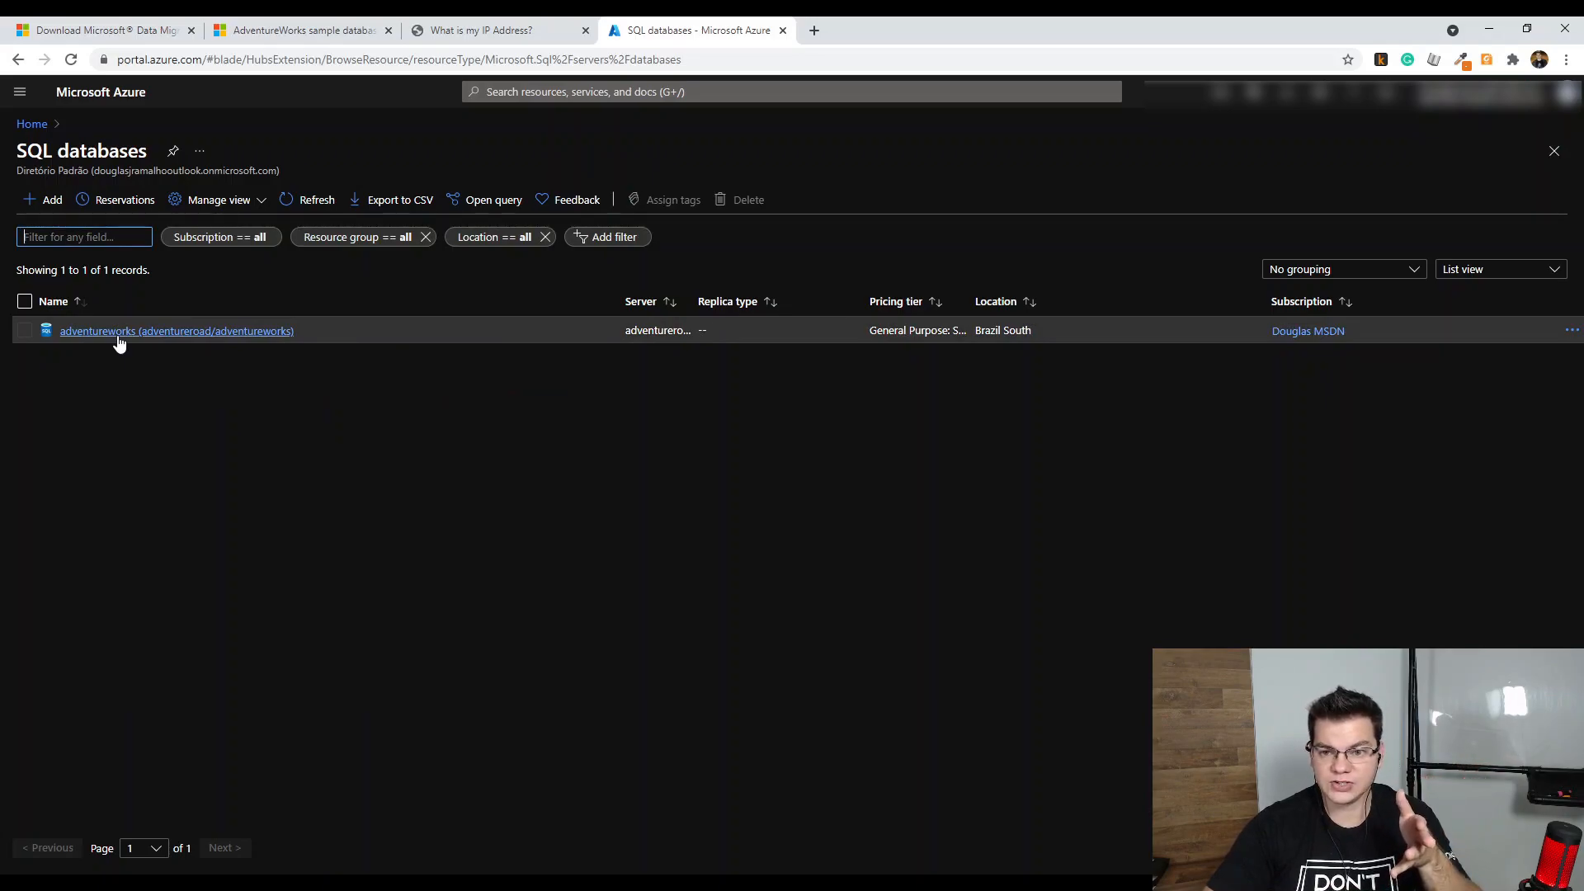
{"action": "left_click", "coordinate": [120, 334]}
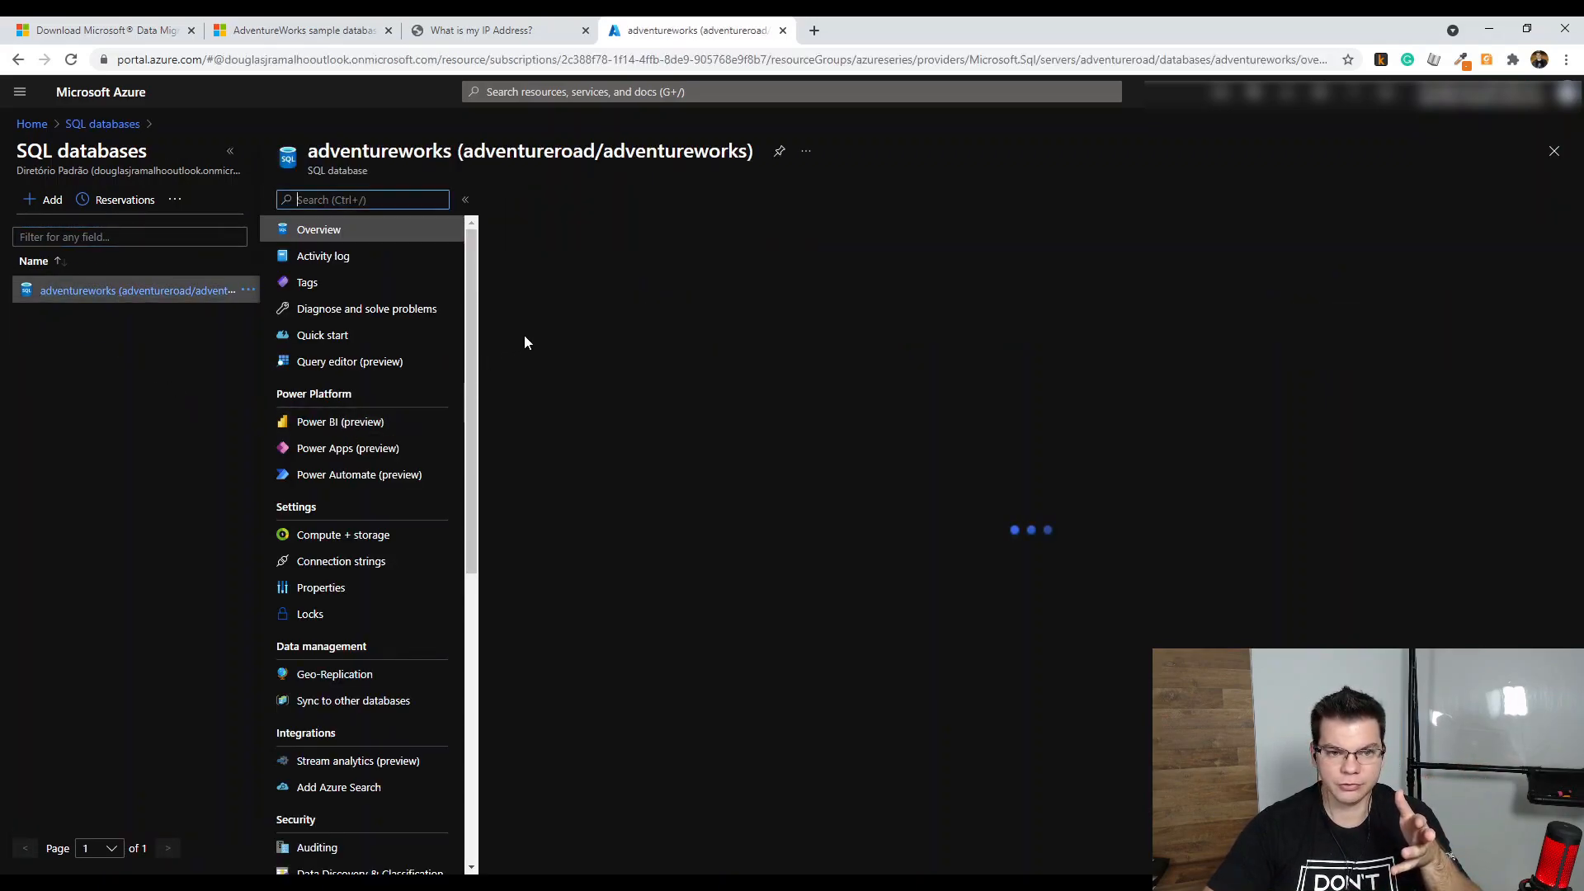
{"action": "left_click", "coordinate": [347, 363]}
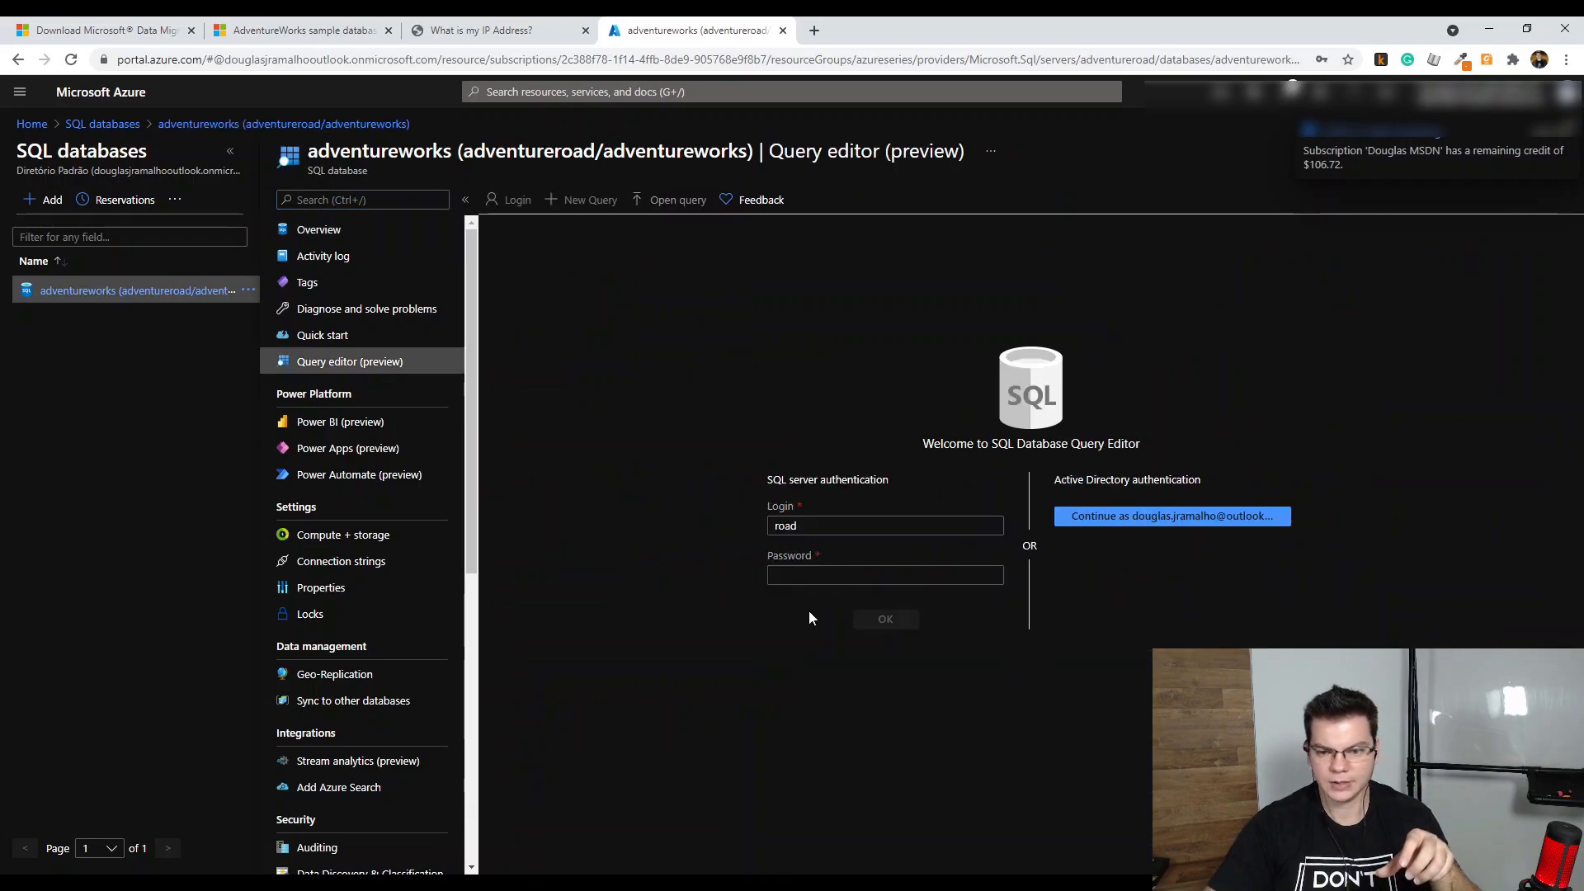
Sign in to the query editor with the SQL login password and expand the Tables node
{"action": "left_click", "coordinate": [810, 575]}
{"action": "type", "text": "••"}
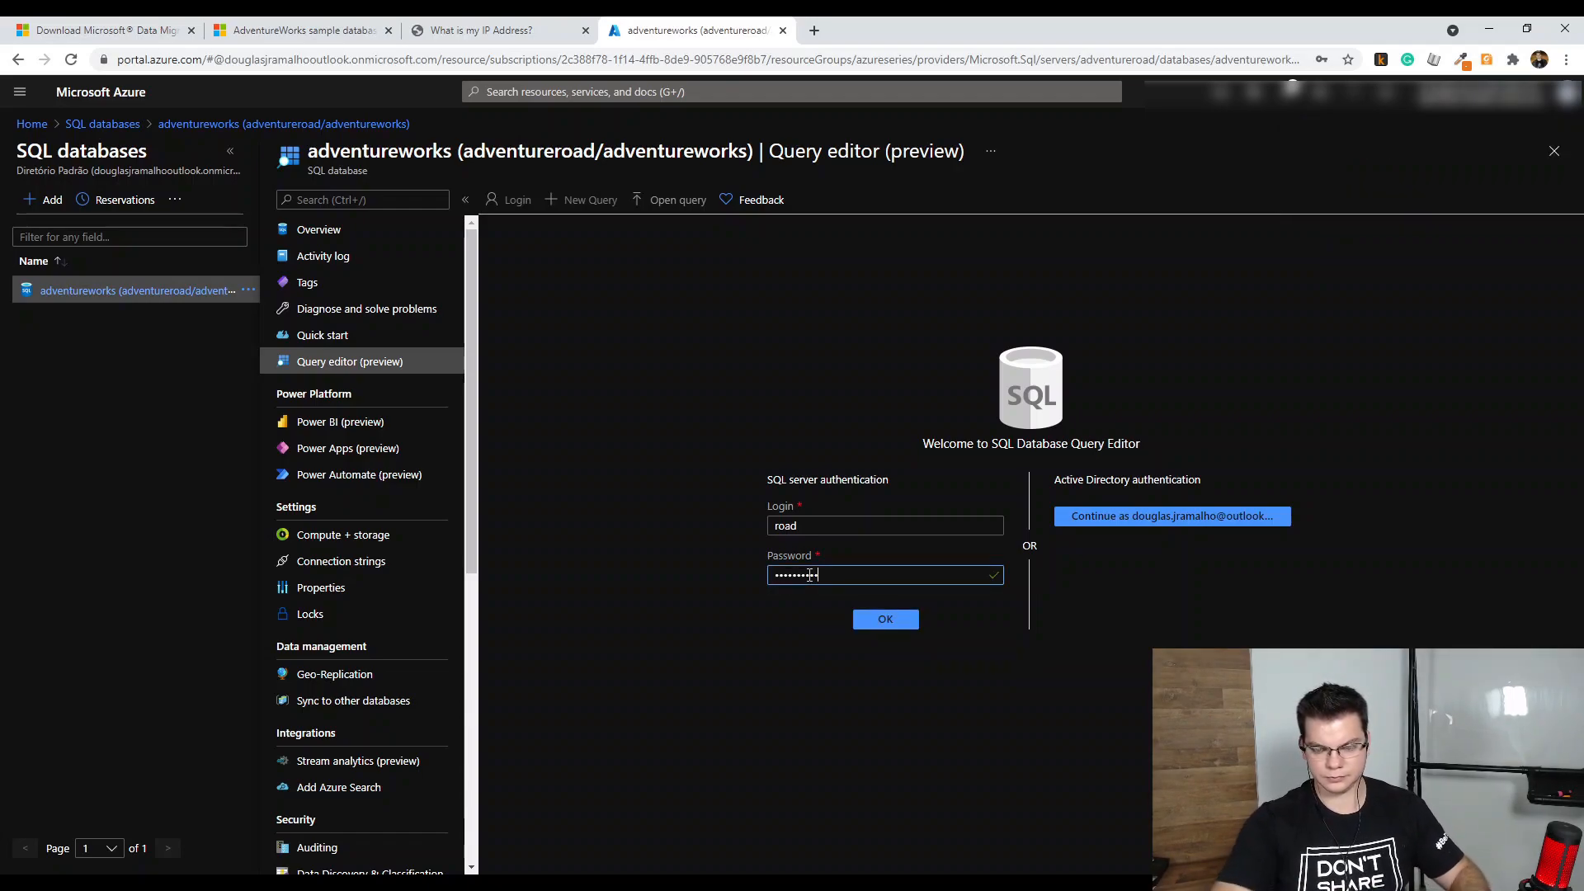
{"action": "left_click", "coordinate": [883, 620]}
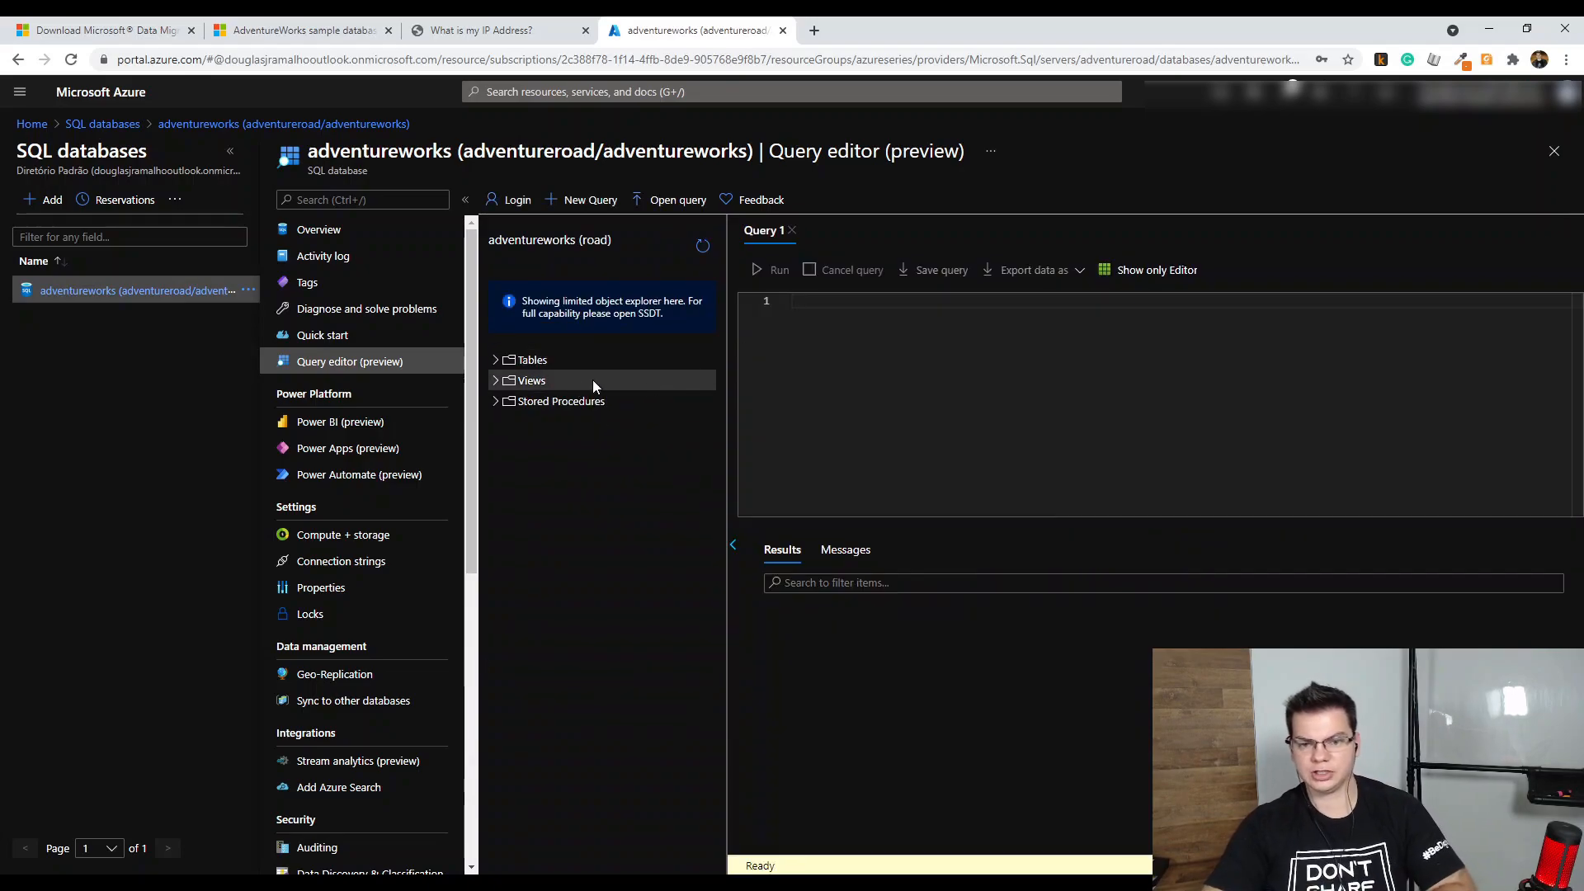
{"action": "left_click", "coordinate": [495, 360]}
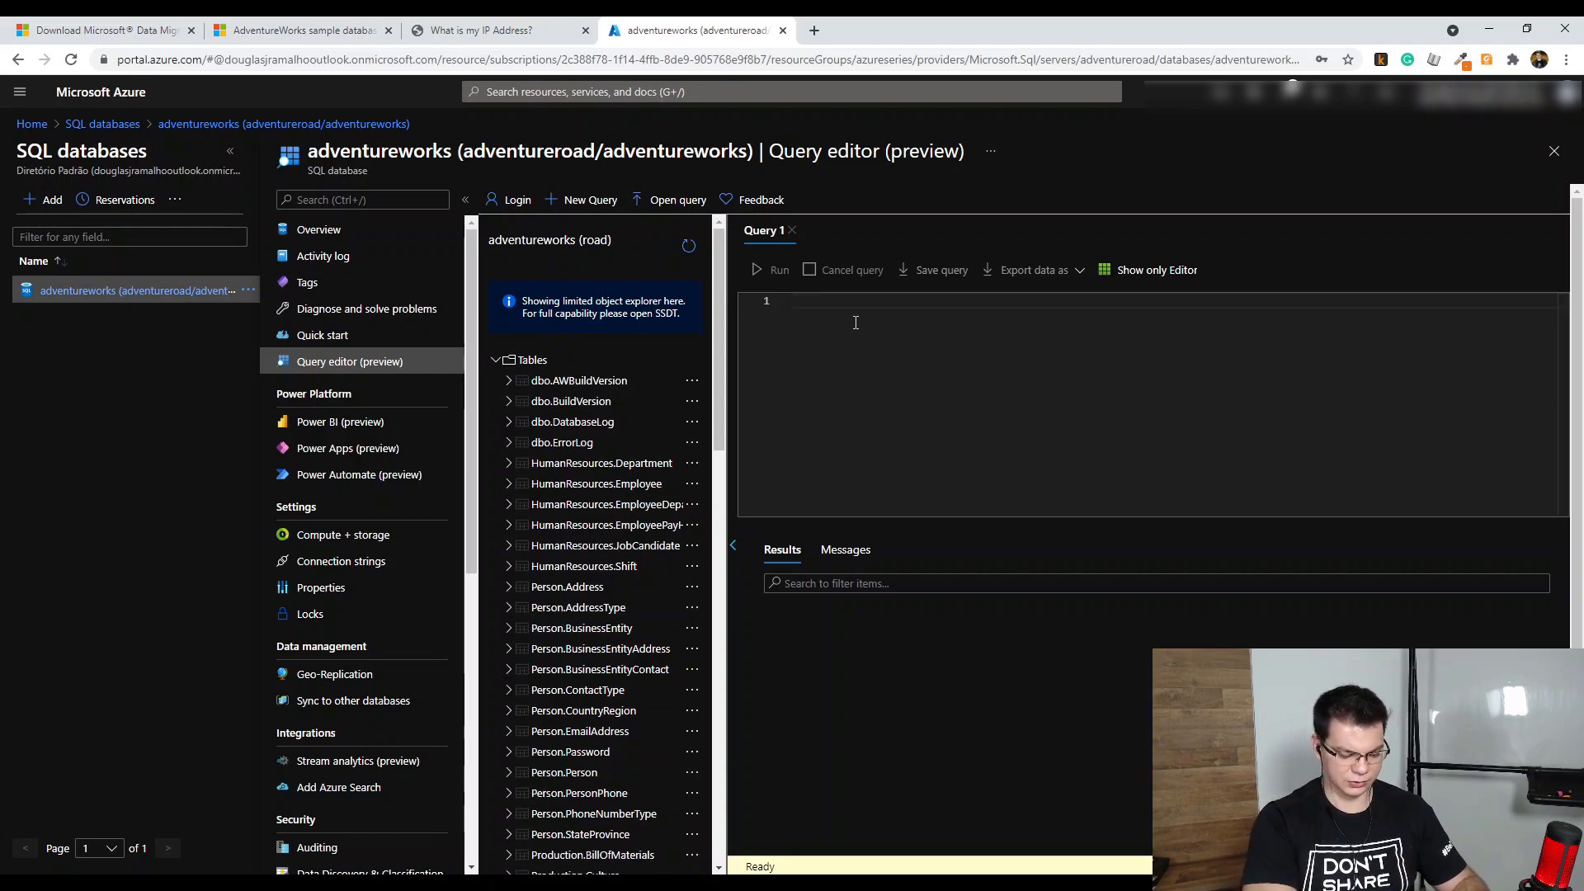
Run 'select * from person.Person', stop it, and rerun it limited to top 100
{"action": "type", "text": "select *"}
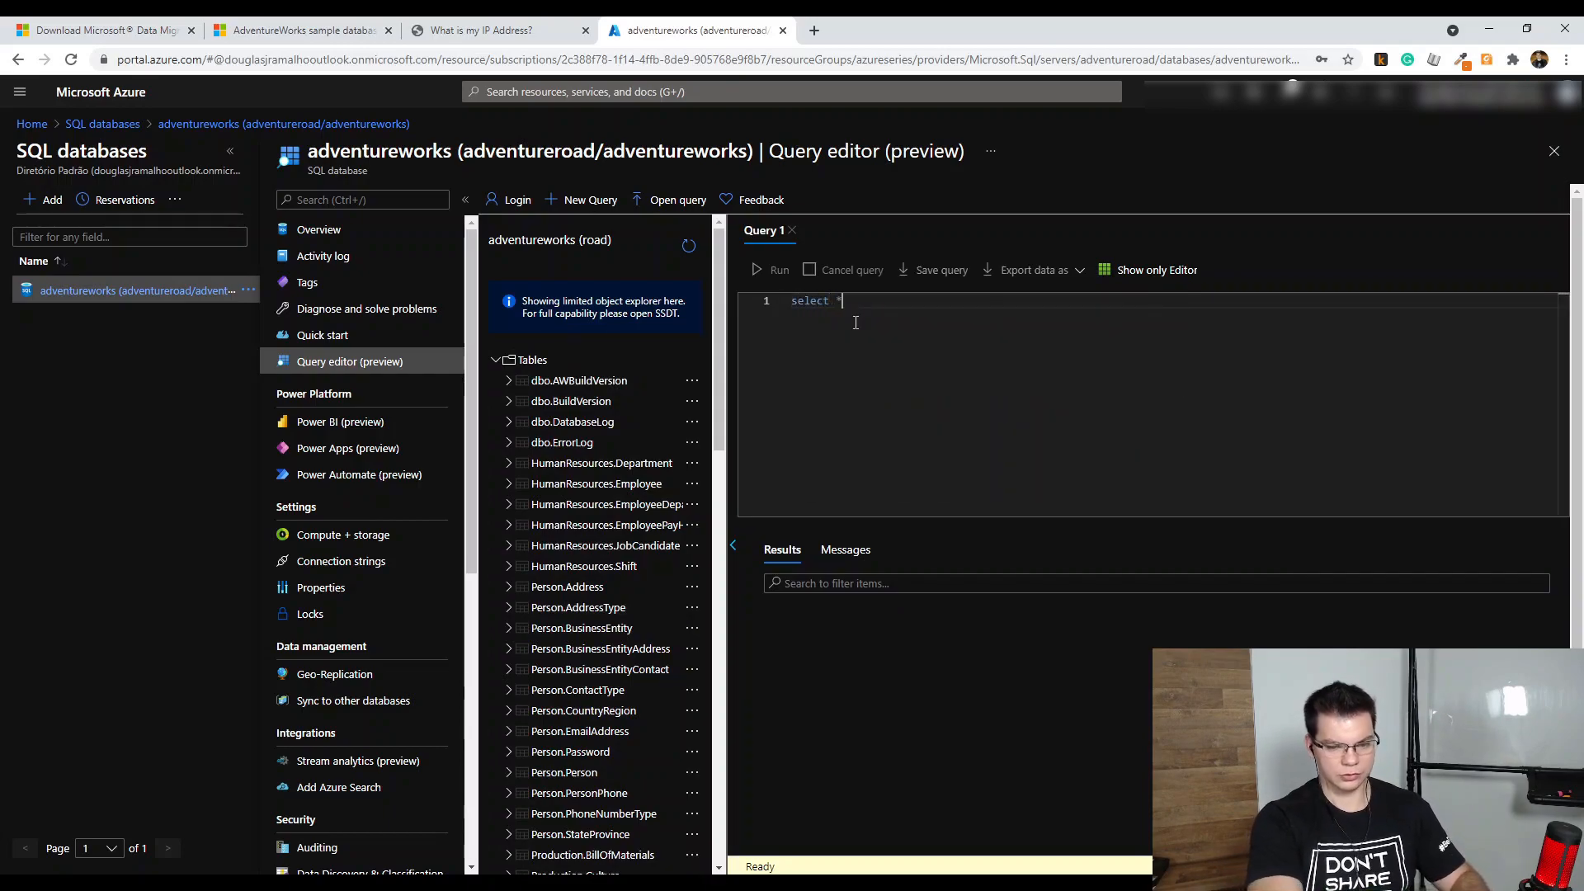
{"action": "type", "text": " from person."}
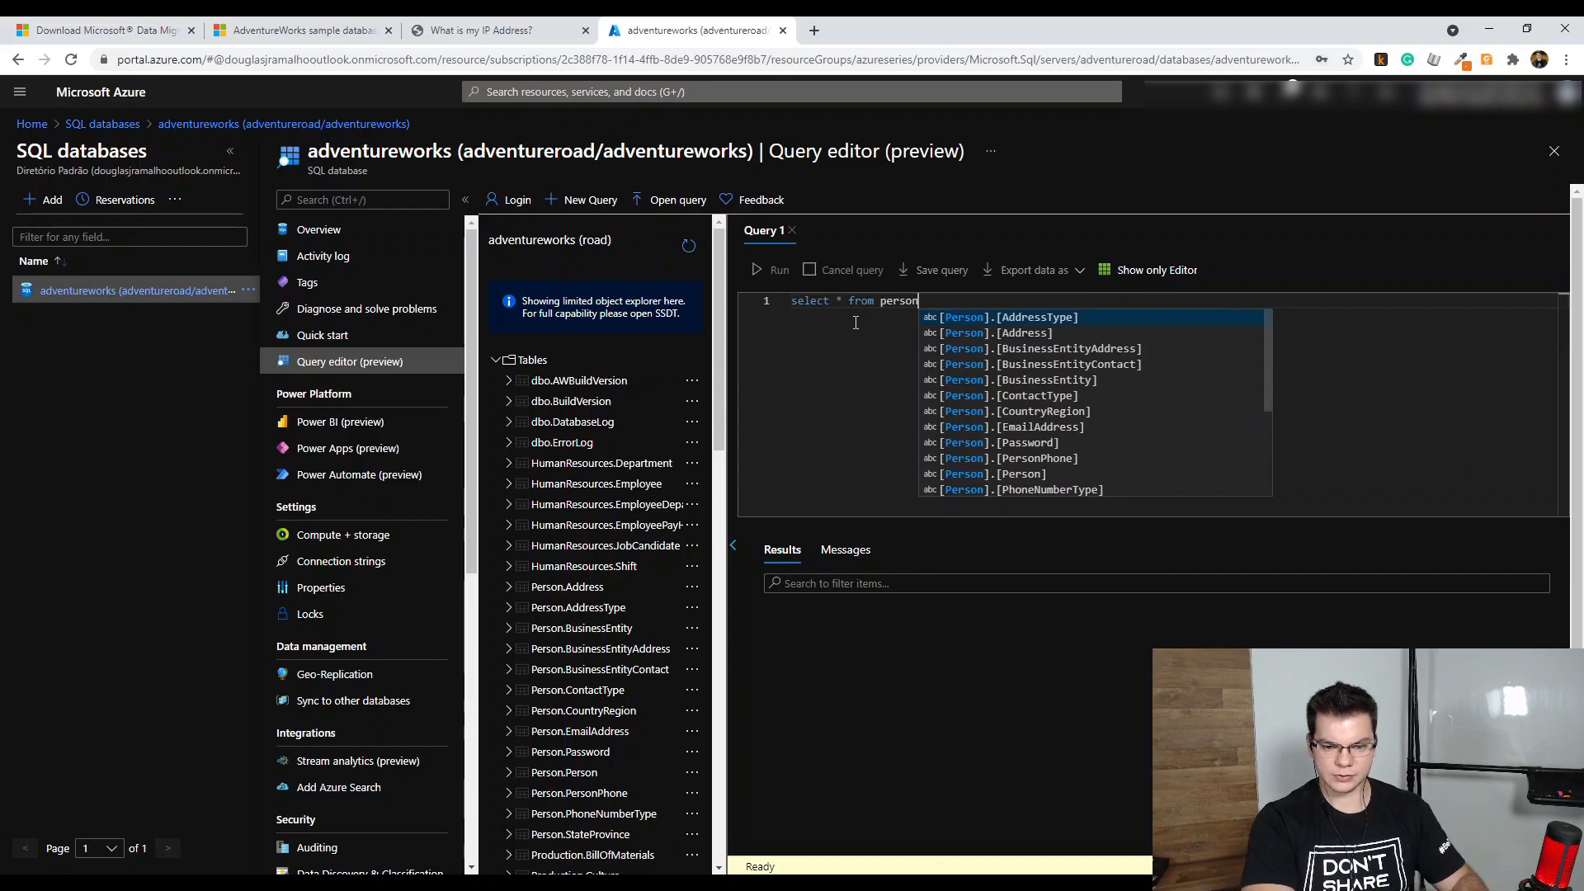
{"action": "type", "text": "Person"}
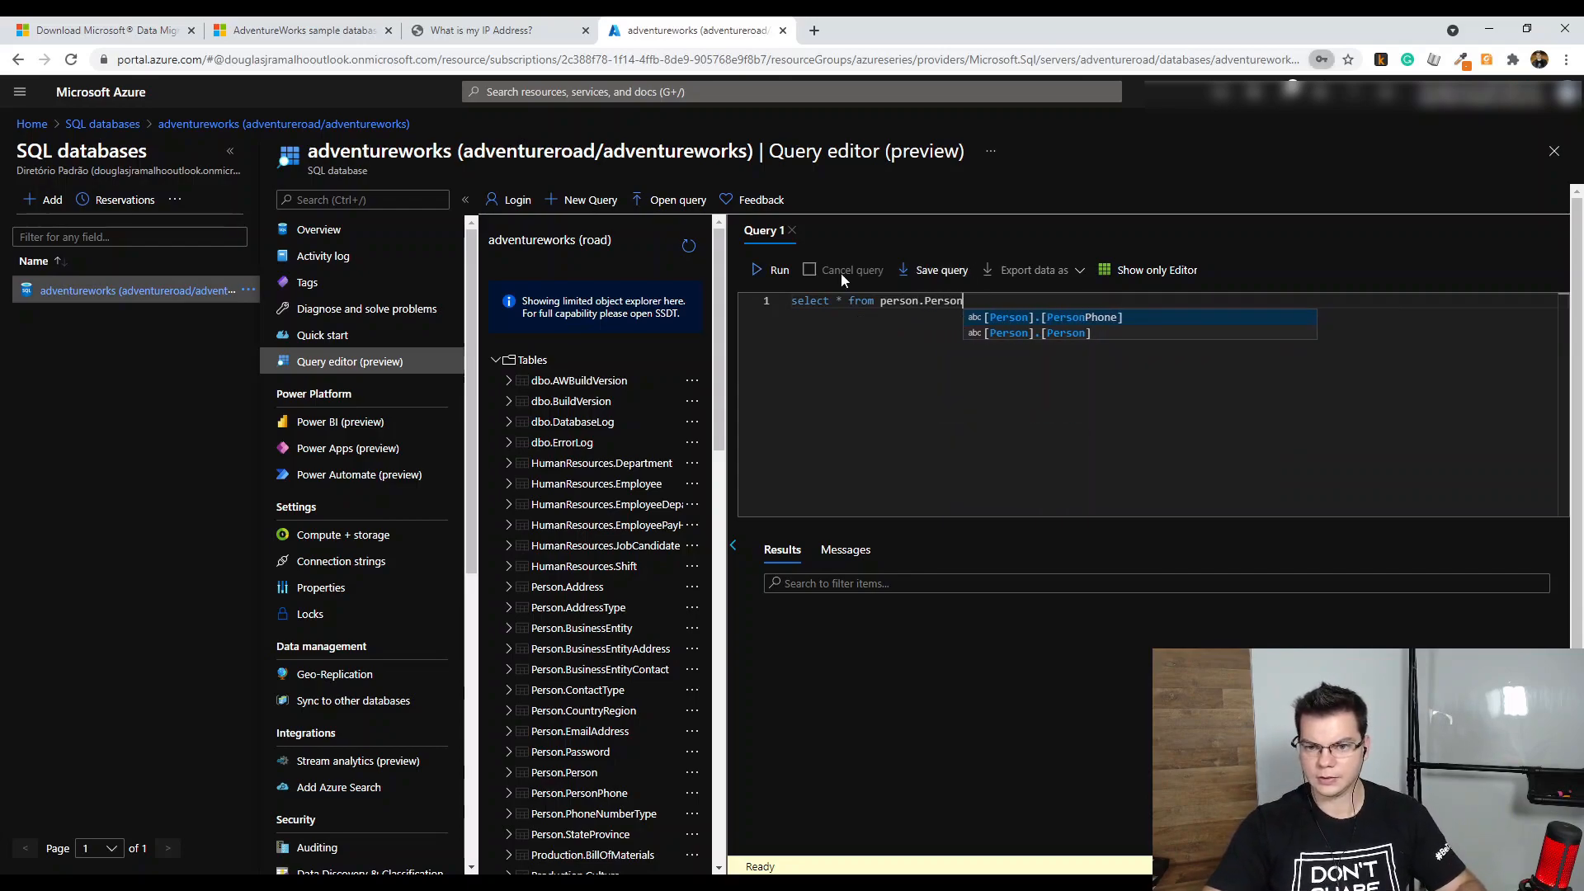
{"action": "left_click", "coordinate": [772, 270]}
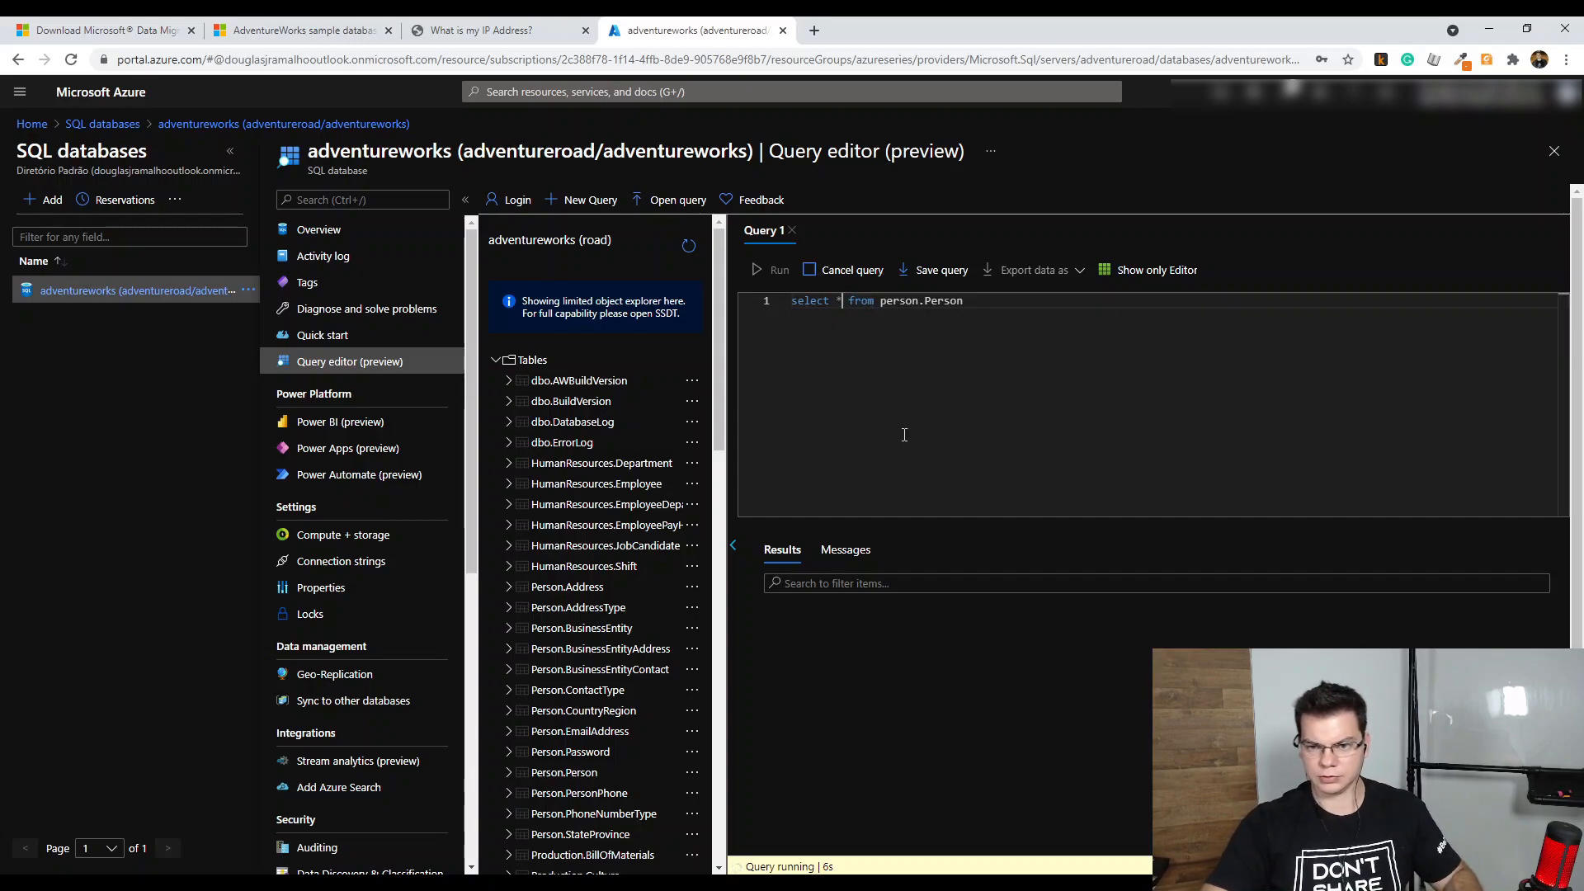
{"action": "type", "text": "top 100"}
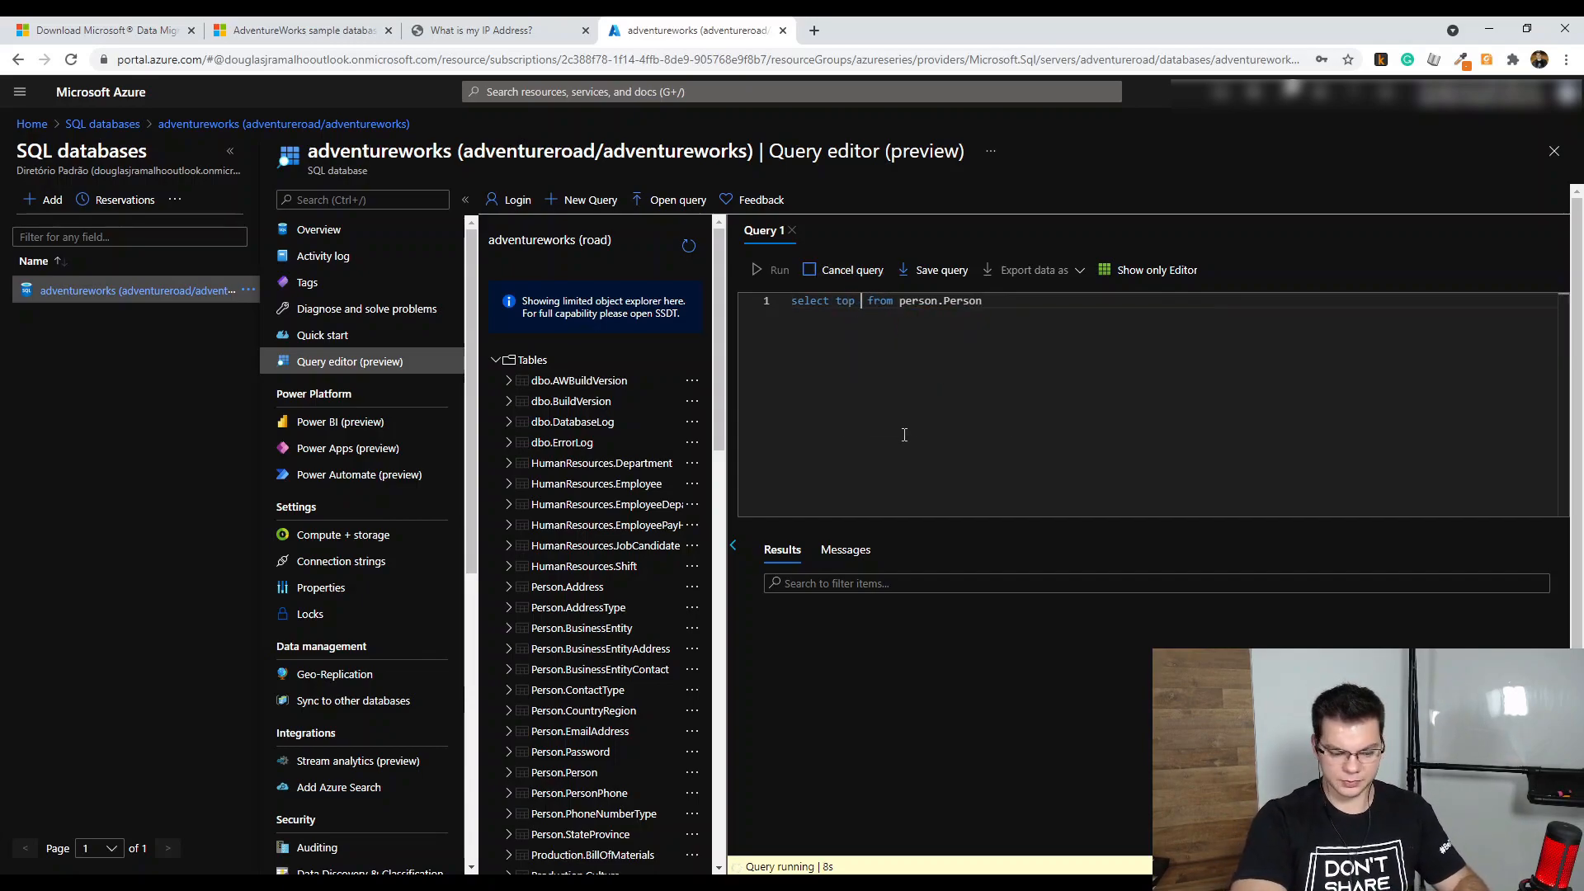
{"action": "left_click", "coordinate": [833, 269]}
{"action": "left_click", "coordinate": [760, 279]}
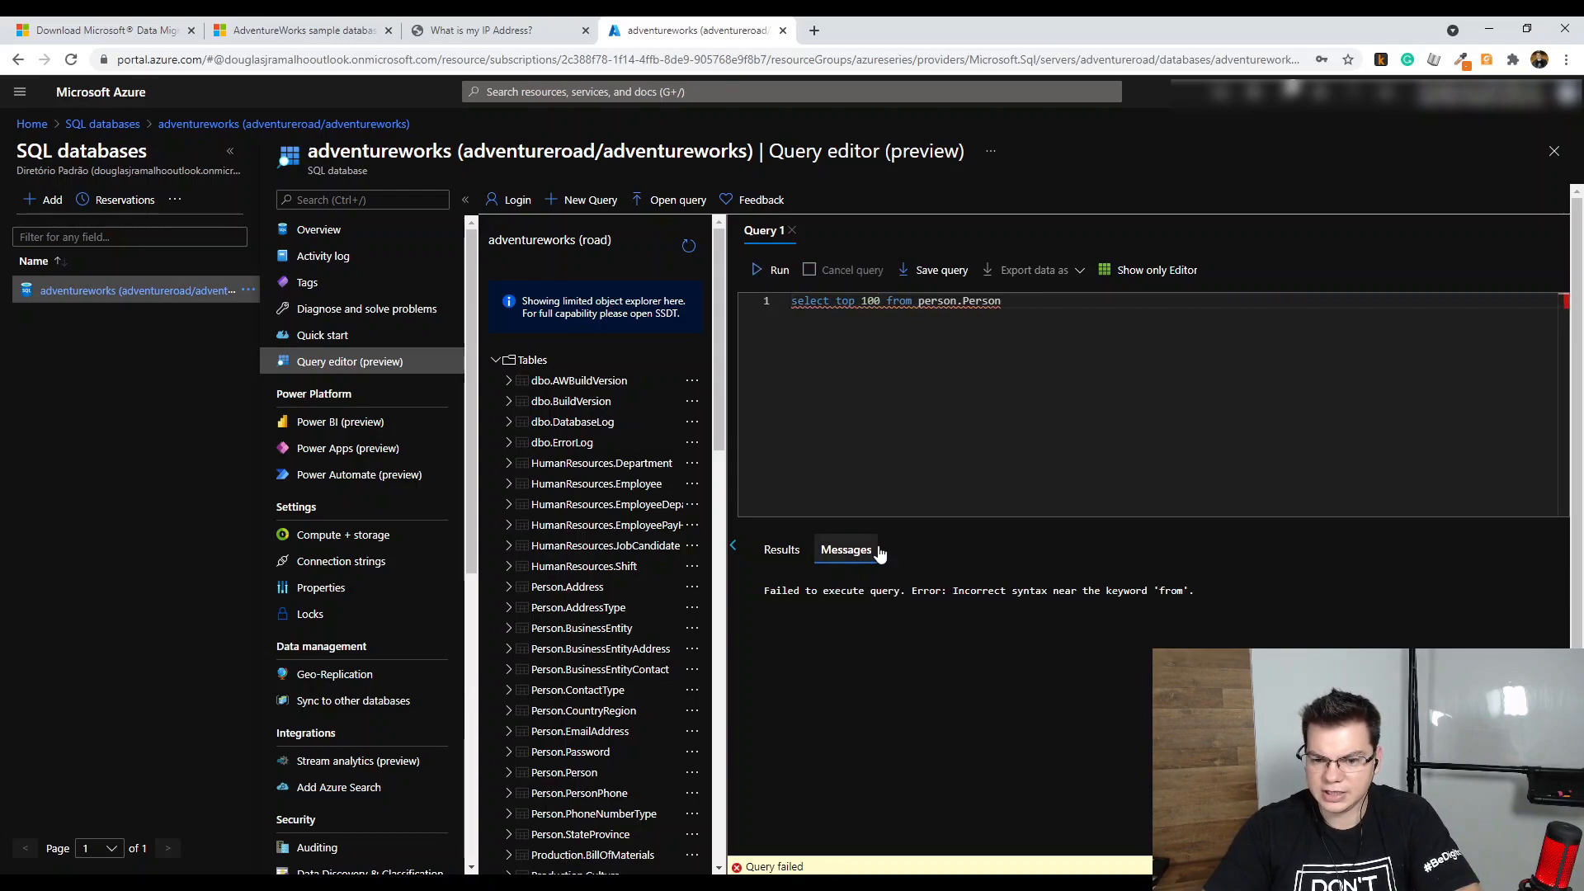
Fix the top 100 query by adding '*' before from, and rerun it
{"action": "left_click", "coordinate": [882, 301]}
{"action": "type", "text": "*"}
{"action": "left_click", "coordinate": [767, 275]}
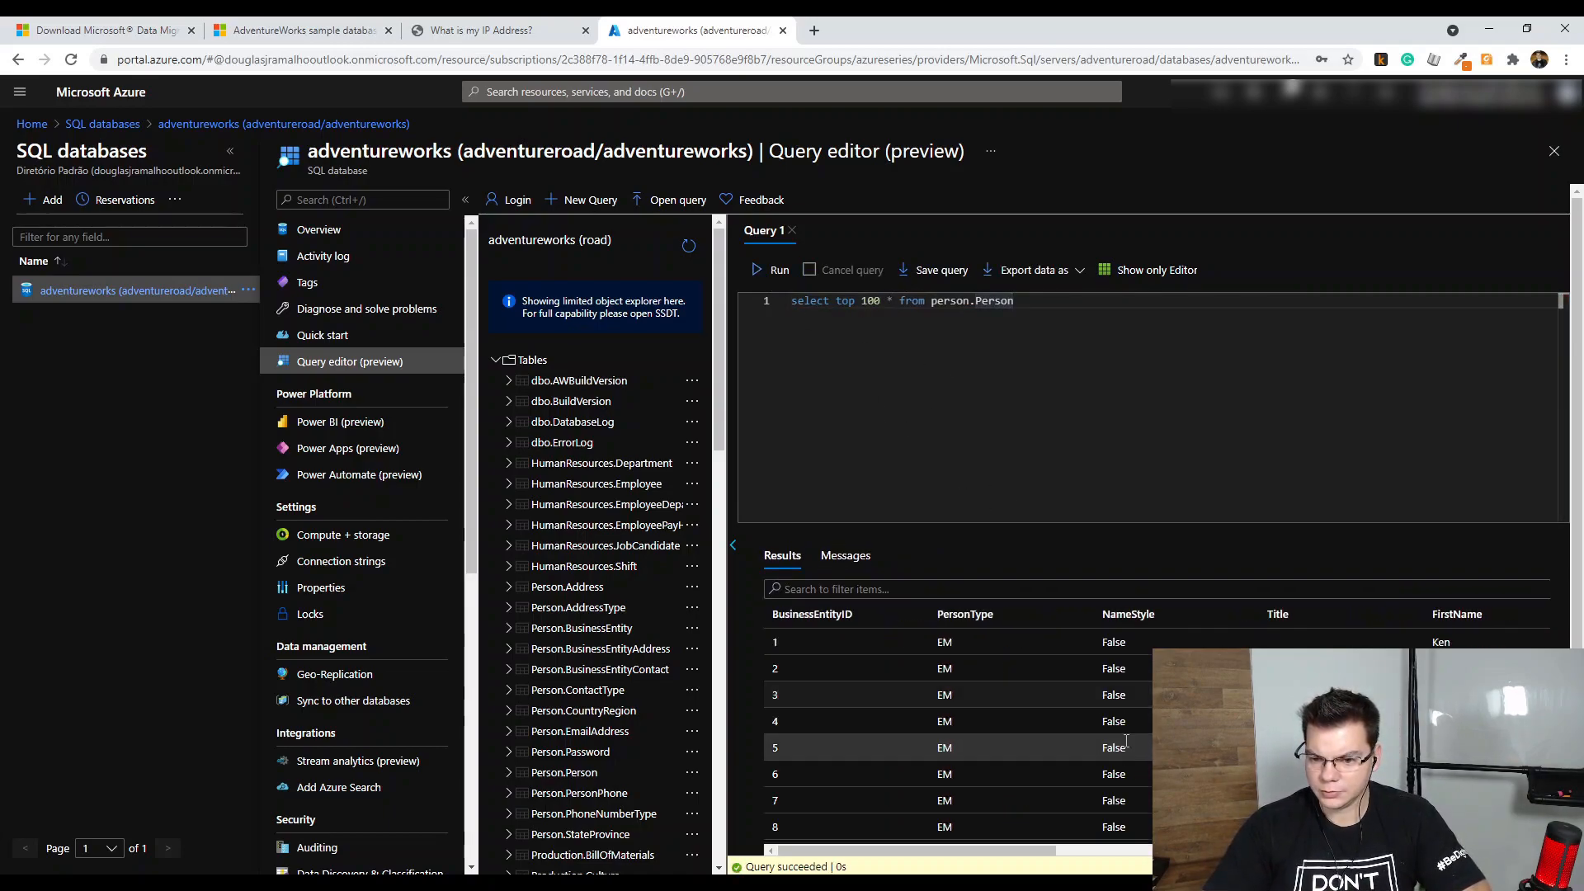
{"action": "left_click_drag", "start_coordinate": [898, 863], "coordinate": [1095, 853]}
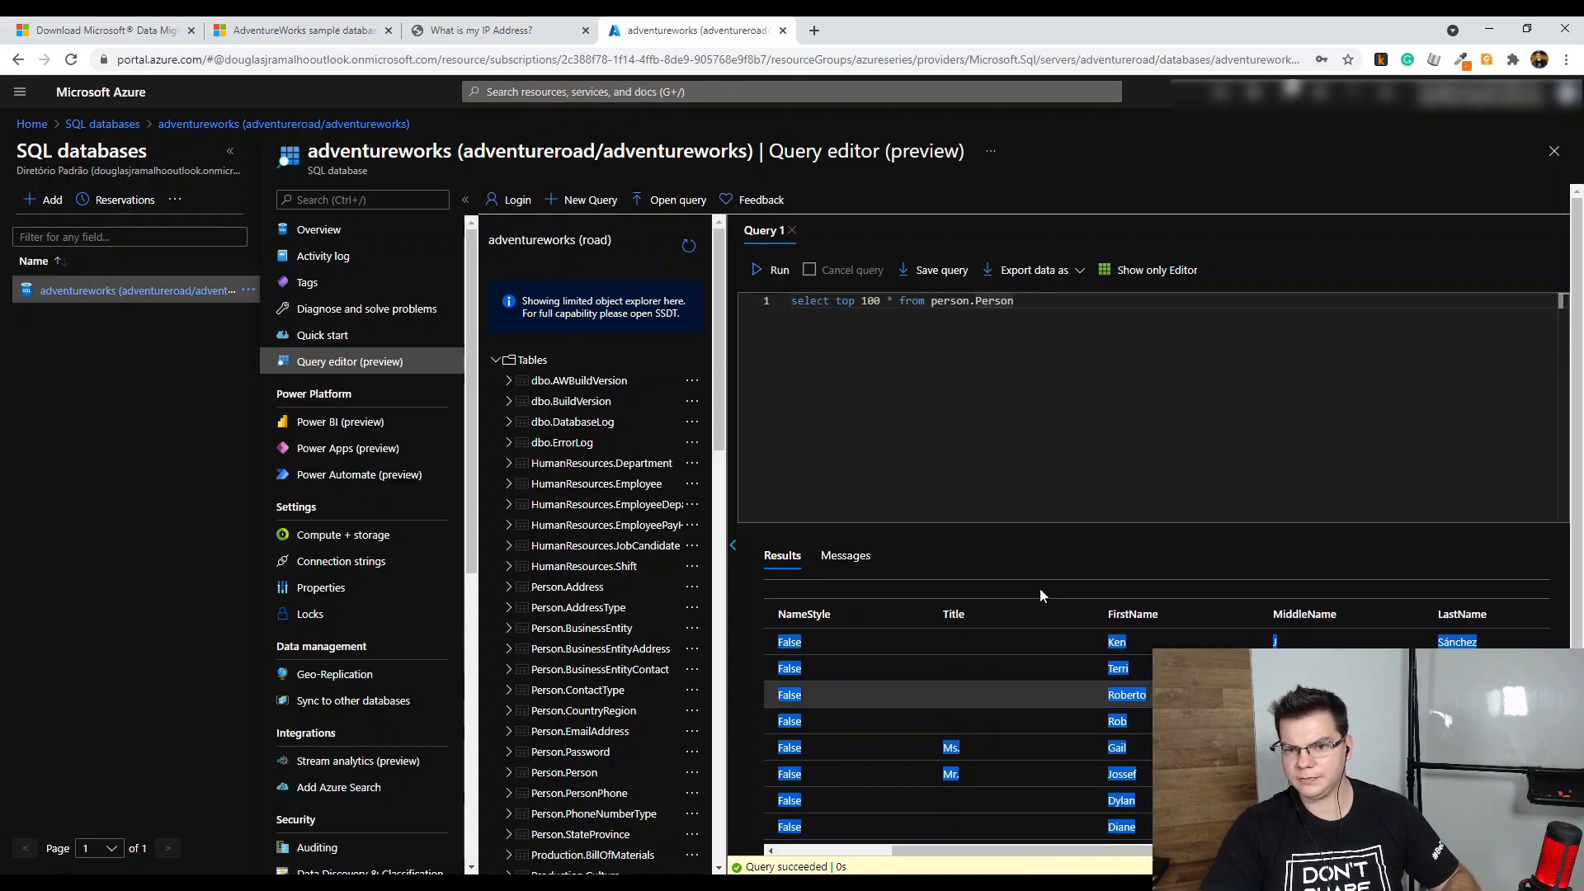
Change the query to select top 100 Firstname, Middlename from person.Person, then run it
{"action": "left_click", "coordinate": [891, 301]}
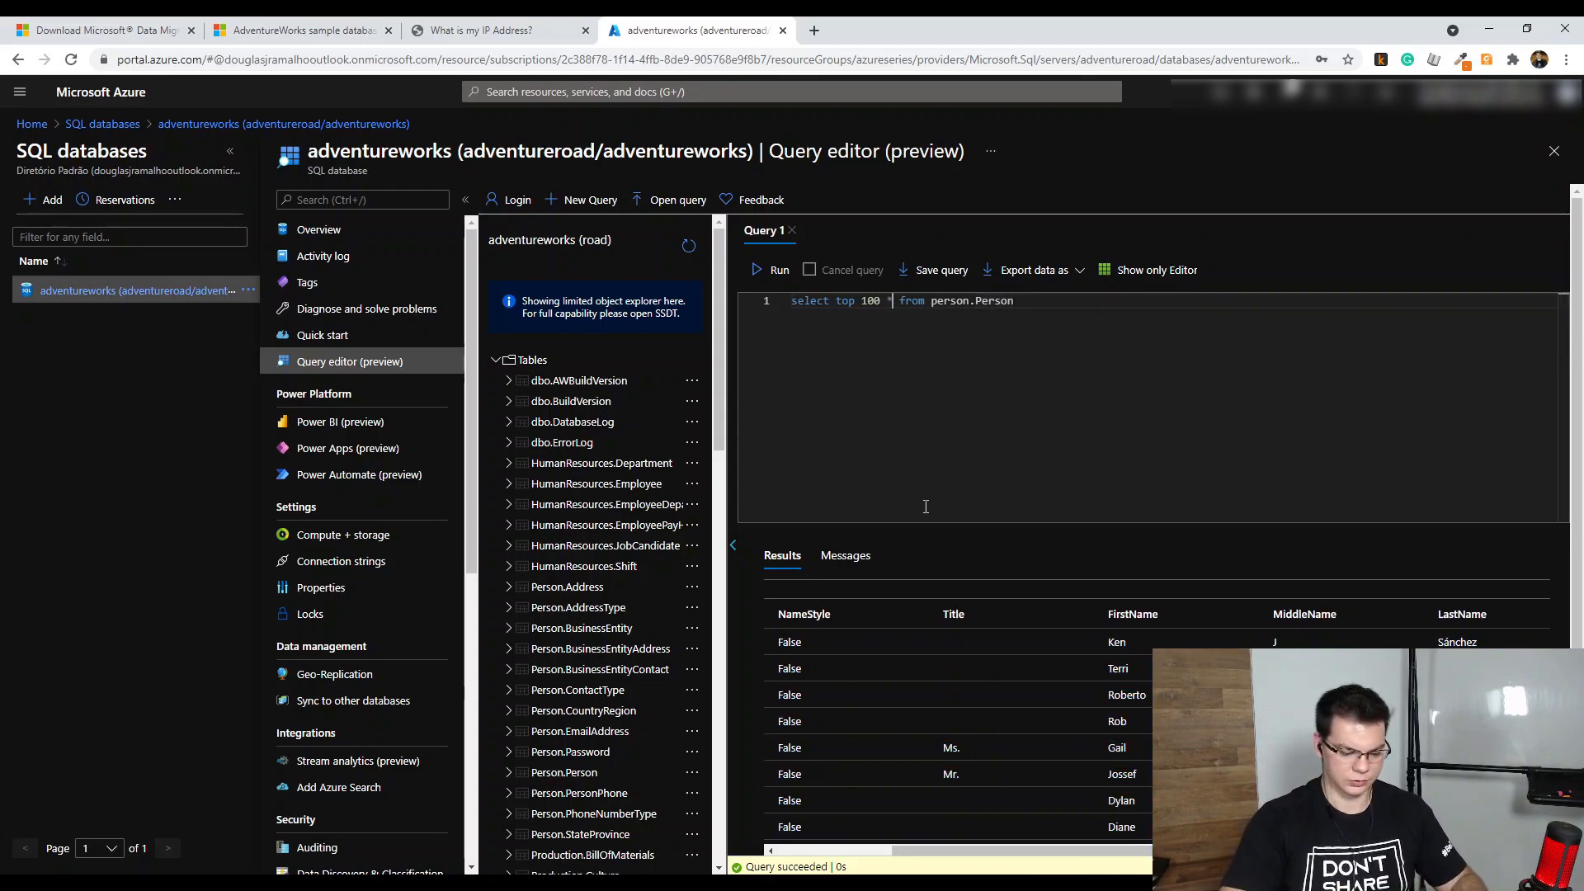
{"action": "type", "text": "Firstname, Middlename"}
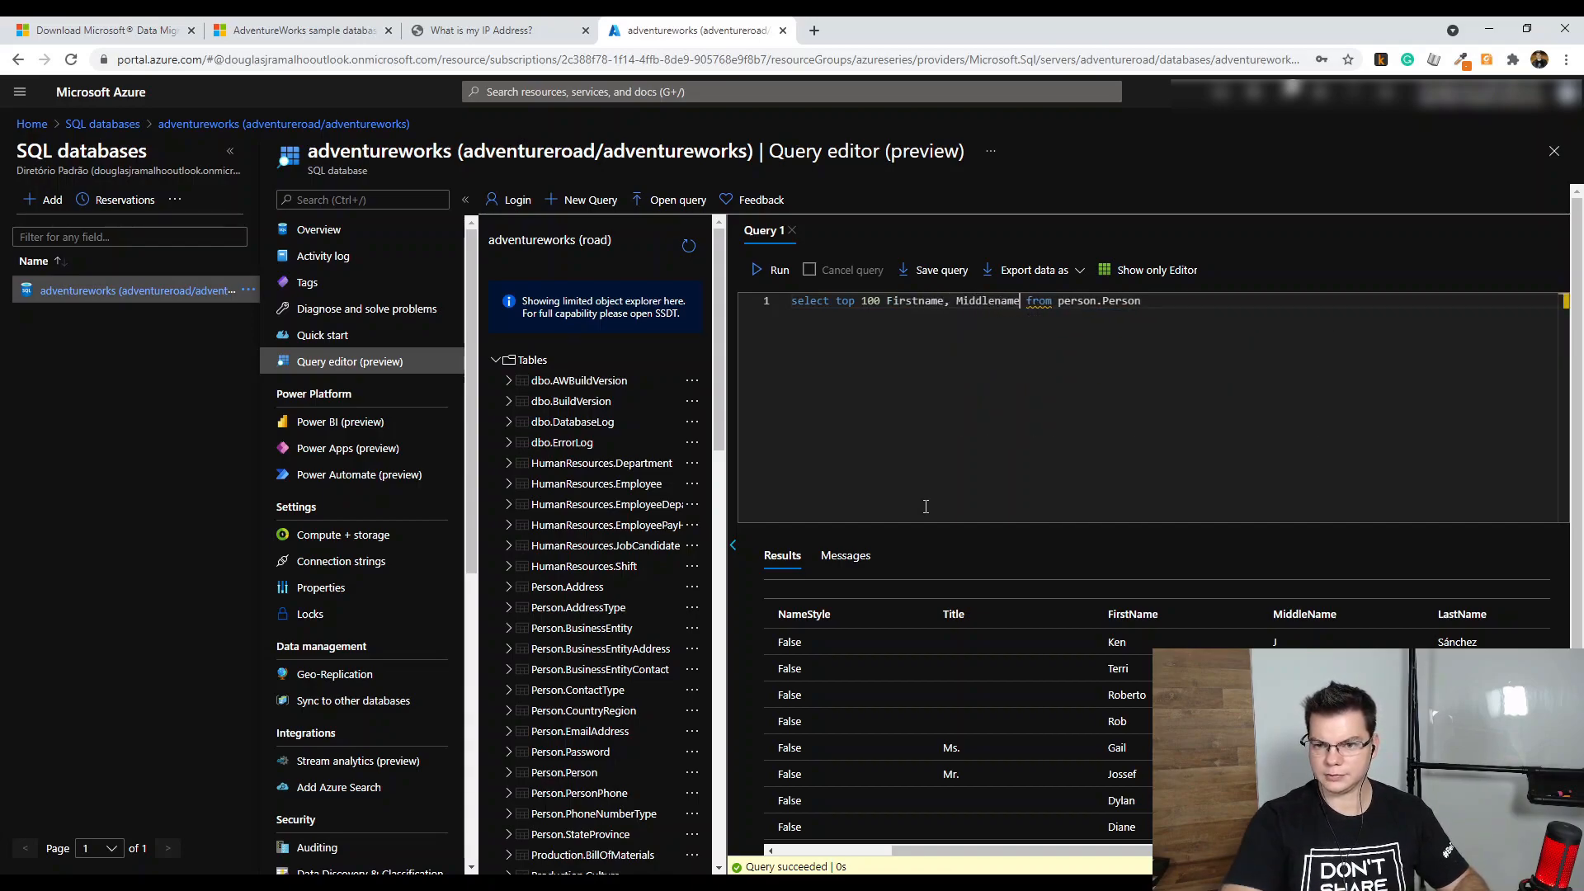
{"action": "left_click", "coordinate": [775, 270]}
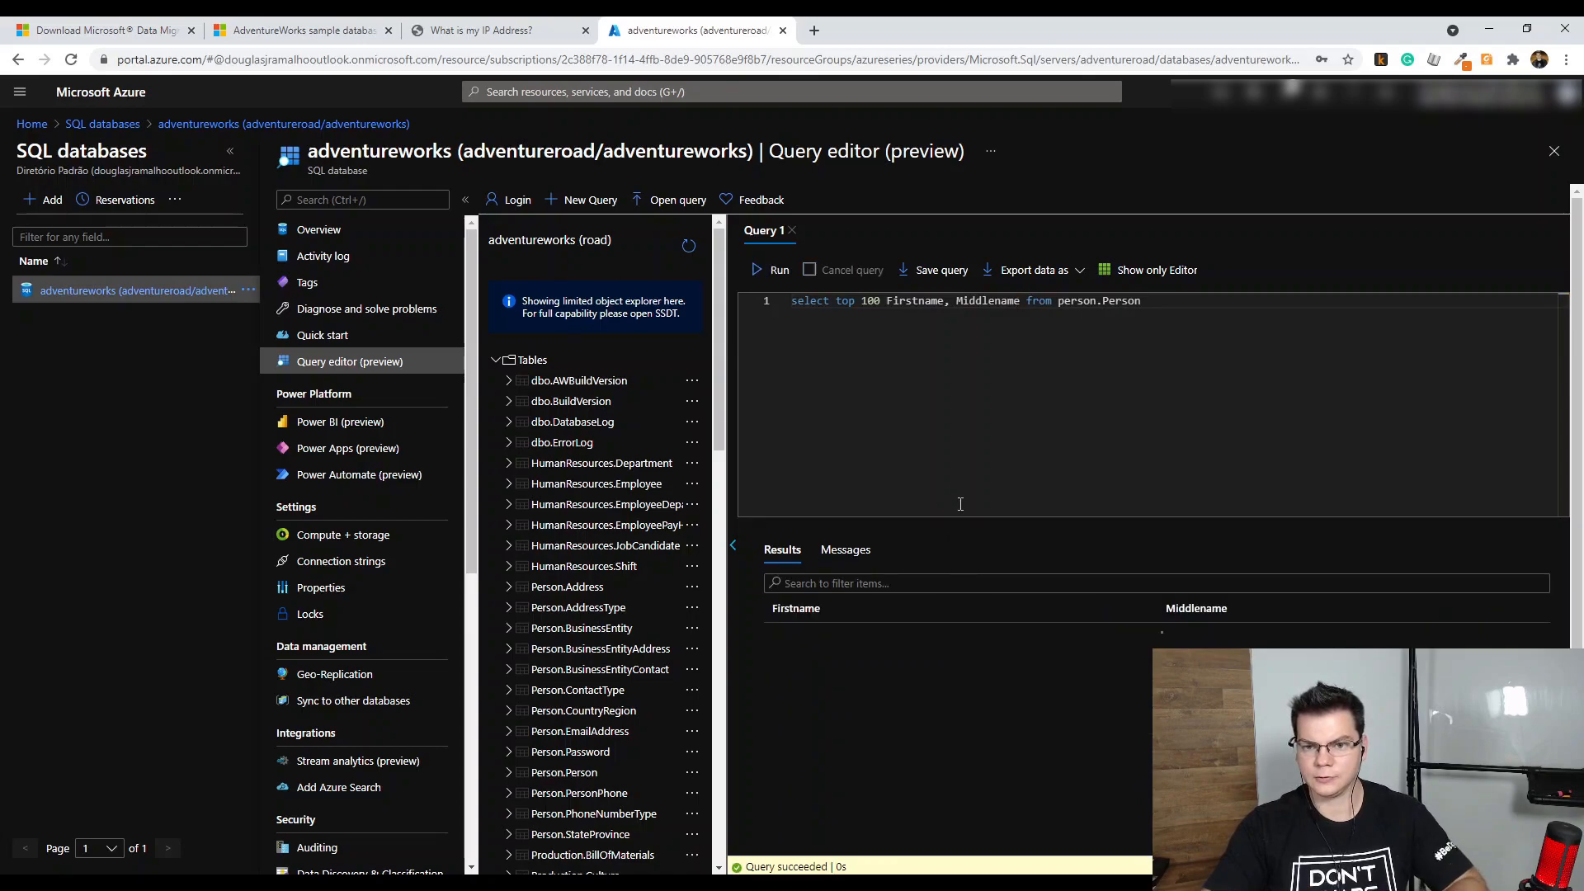
{"action": "scroll", "coordinate": [997, 679], "scroll_direction": "down", "scroll_amount": 5}
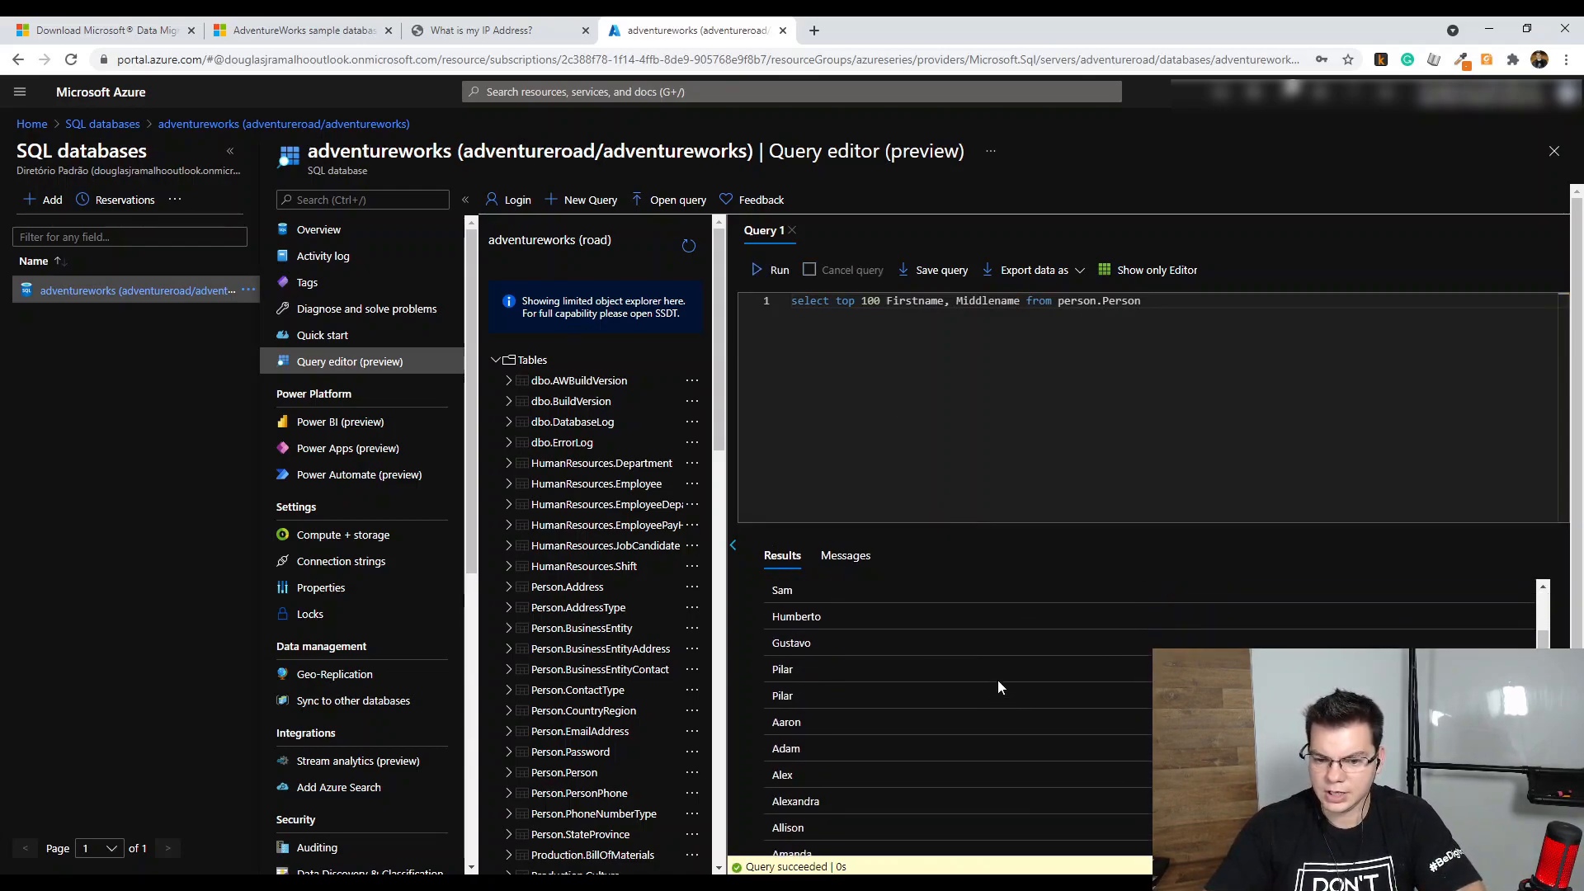
{"action": "scroll", "coordinate": [997, 680], "scroll_direction": "up", "scroll_amount": 3}
{"action": "scroll", "coordinate": [989, 684], "scroll_direction": "up", "scroll_amount": 3}
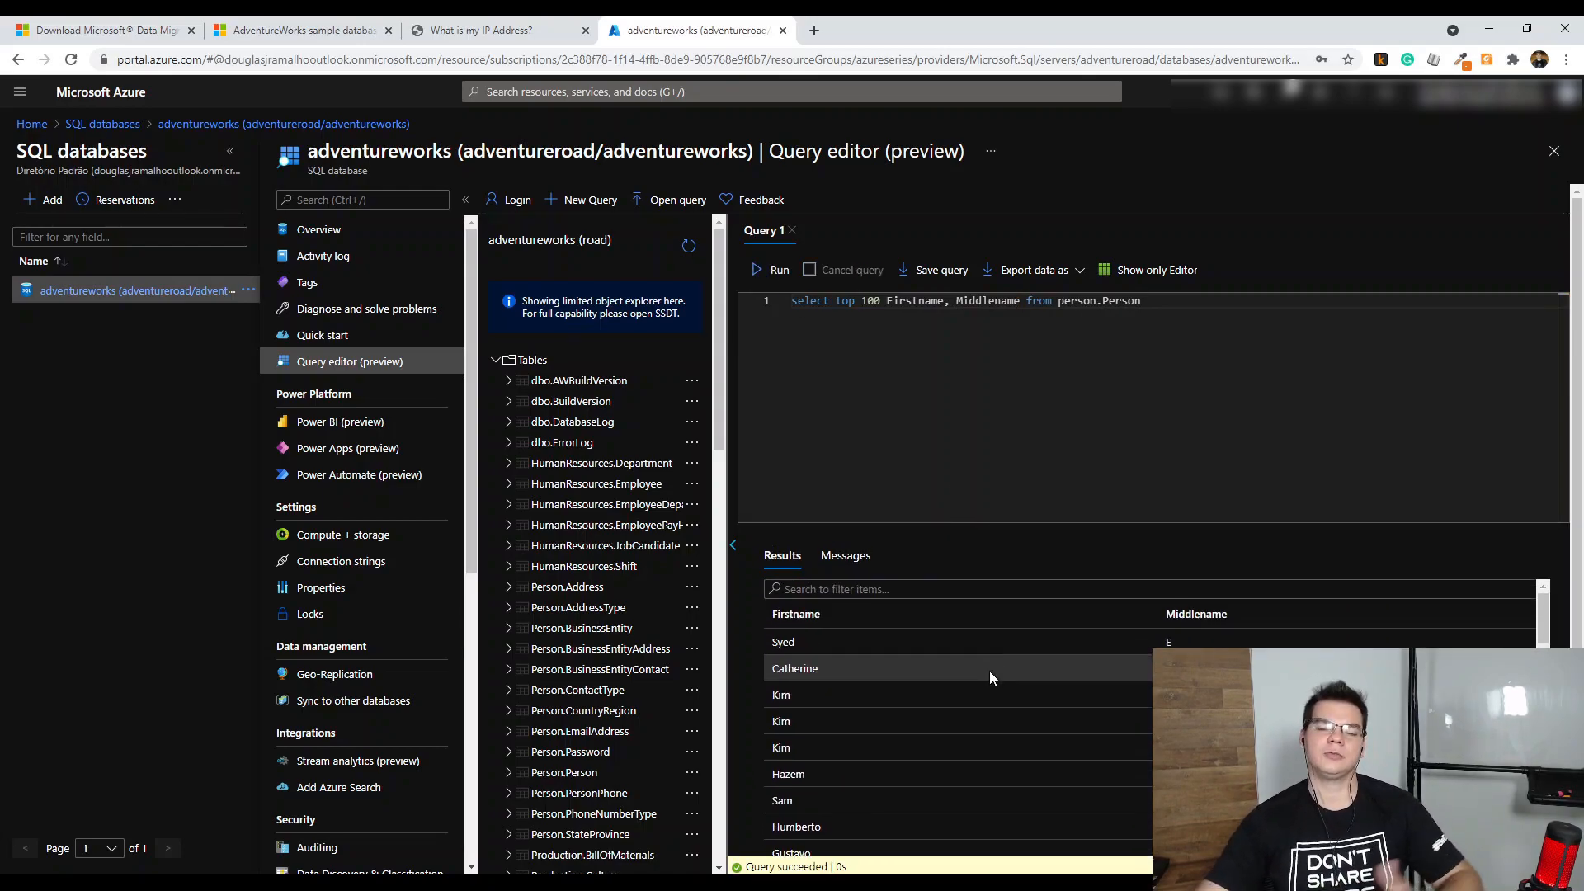